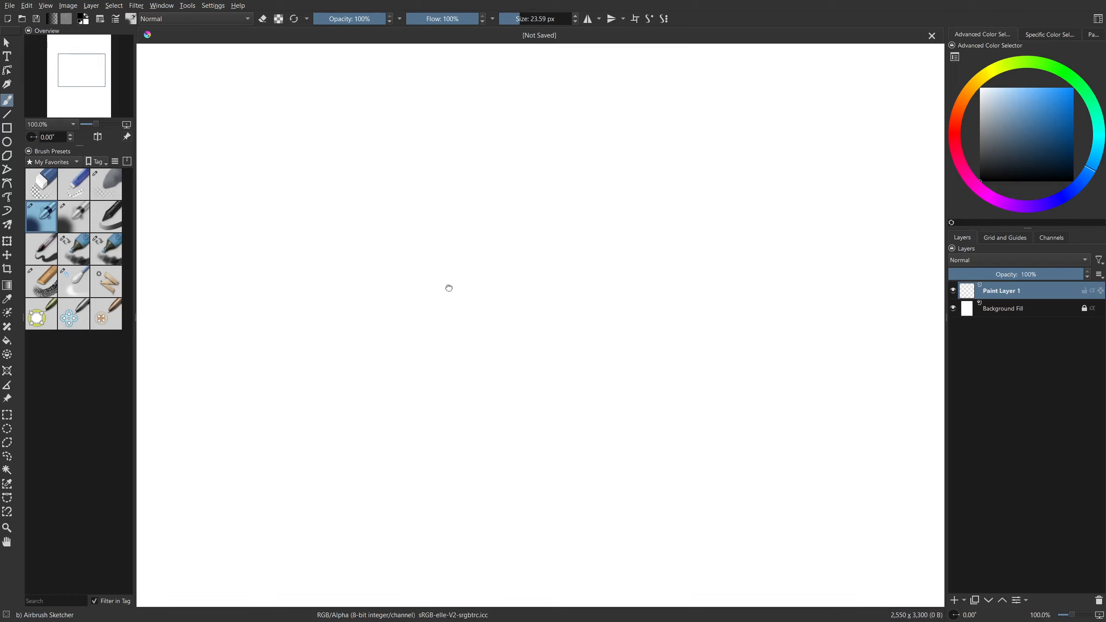
# Reset the Airbrush Sketcher brush to its original preset settings, with a size of 8 px.
pyautogui.moveTo(449, 289); pyautogui.dragTo(510, 330)
pyautogui.moveTo(406, 283); pyautogui.dragTo(376, 346)
pyautogui.moveTo(433, 258); pyautogui.dragTo(410, 250)
pyautogui.scroll(-1, 401, 254)
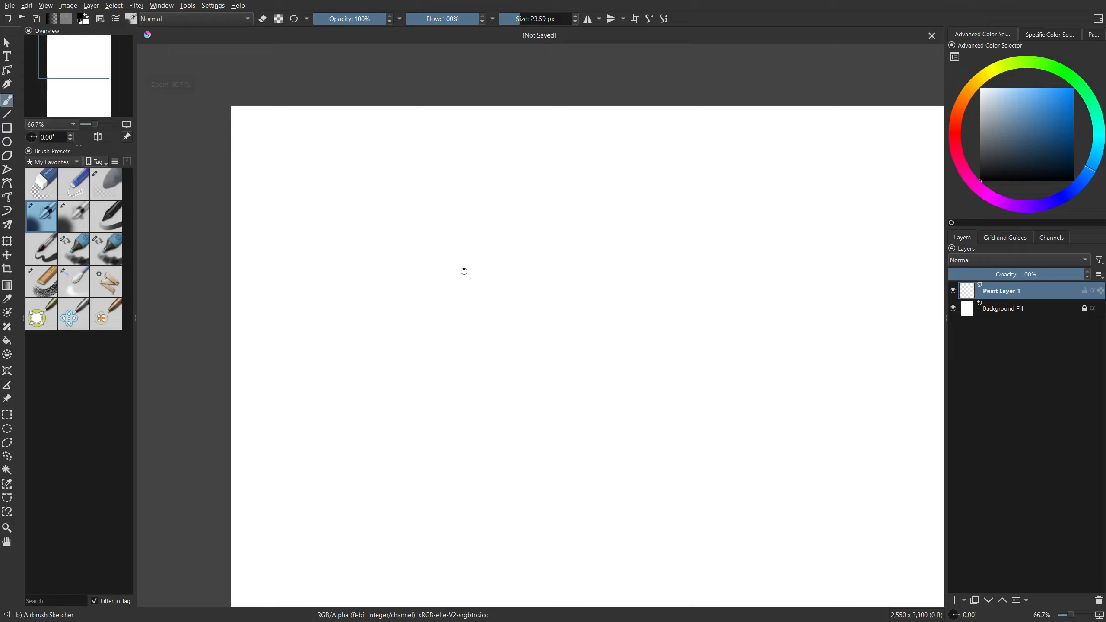
pyautogui.moveTo(472, 275); pyautogui.dragTo(399, 225)
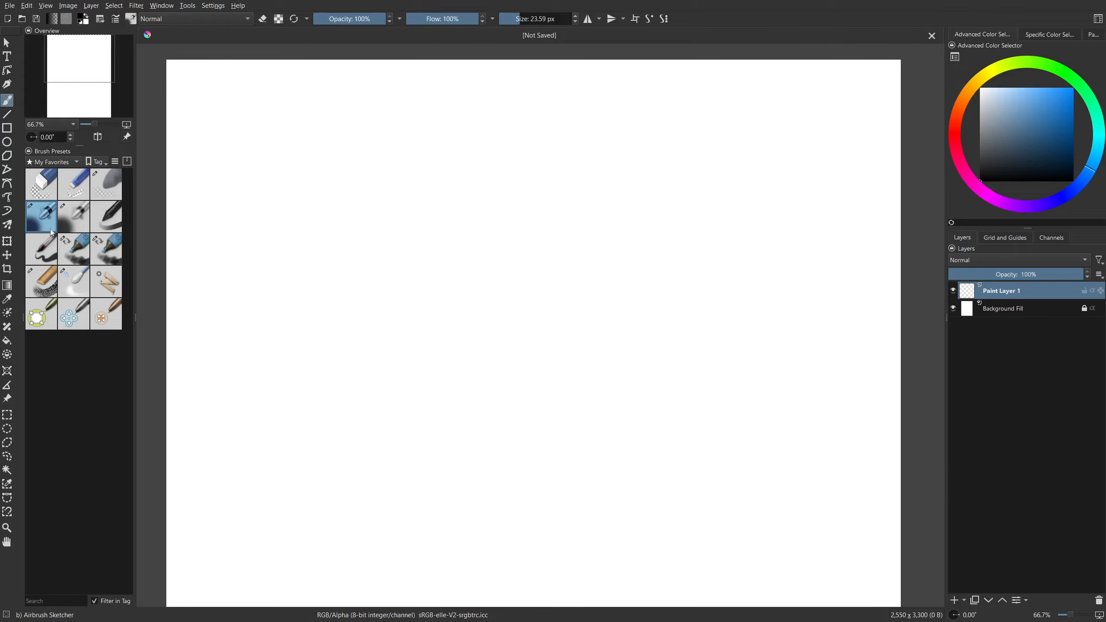
pyautogui.click(294, 18)
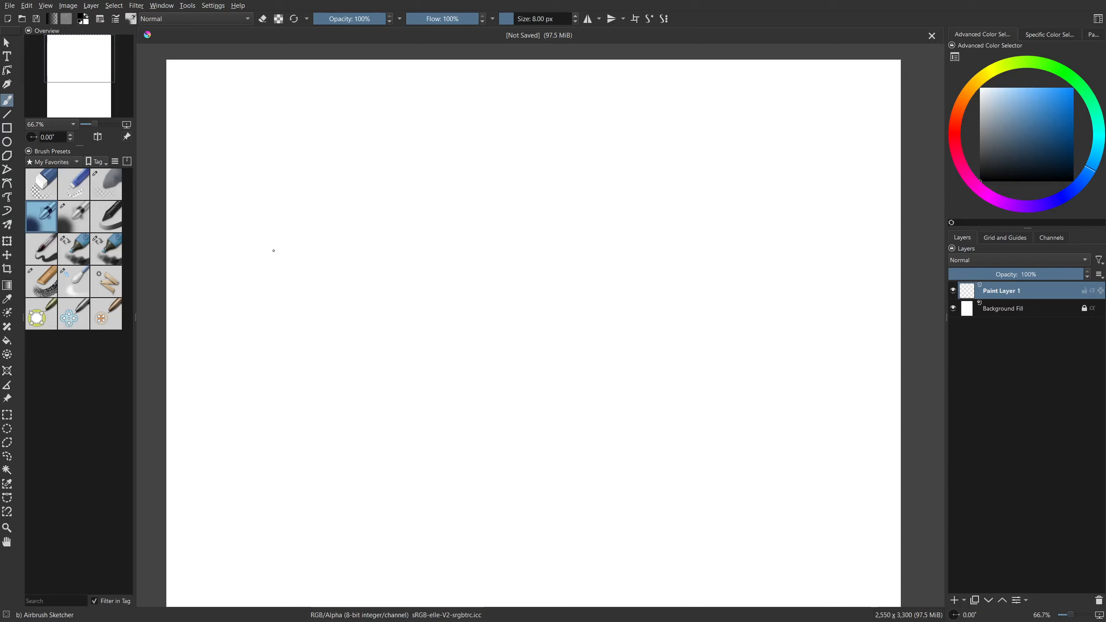
pyautogui.moveTo(279, 242); pyautogui.dragTo(330, 203)
pyautogui.hotkey('ctrl', 'z')
# Draw a faint horizontal line about 973 px long in the upper part of the canvas as the body's top edge.
pyautogui.press('v')
pyautogui.press('b')
pyautogui.press('v')
pyautogui.moveTo(282, 215); pyautogui.dragTo(563, 219)
pyautogui.press('b')
# Complete the faint silhouette with straight lines: two vertical ends, a slanted lower-left edge, a flat bottom and a slope up to the shorter right end.
pyautogui.press('v')
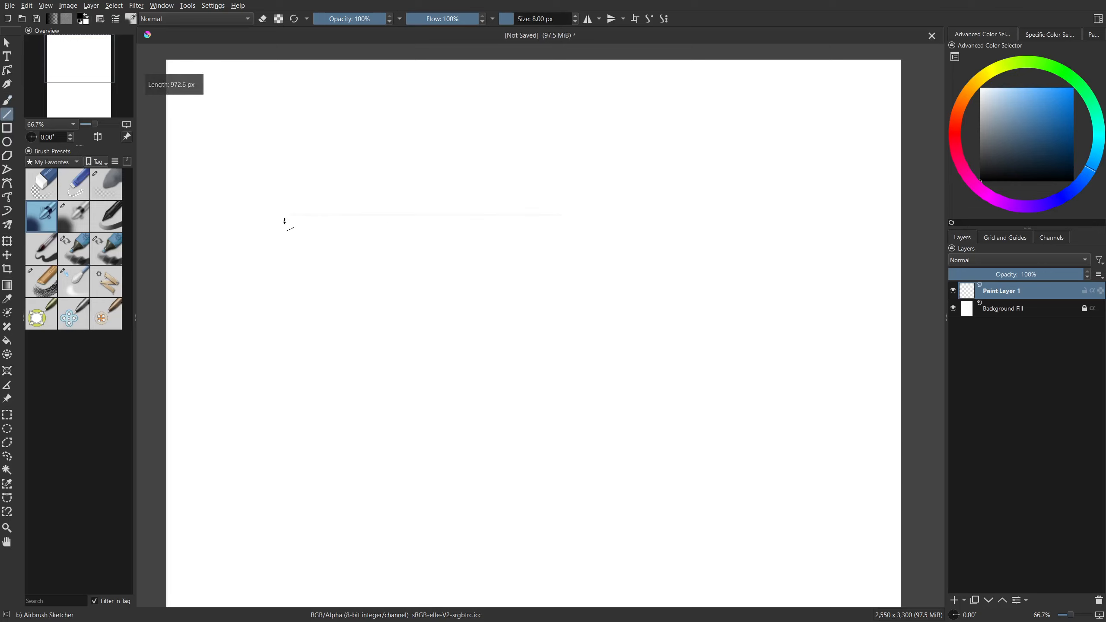
pyautogui.moveTo(284, 220); pyautogui.dragTo(494, 264)
pyautogui.press('b')
pyautogui.press('v')
pyautogui.moveTo(494, 265)
pyautogui.mouseDown()
pyautogui.moveTo(565, 265)
pyautogui.moveTo(565, 215)
pyautogui.mouseUp()
pyautogui.press('b')
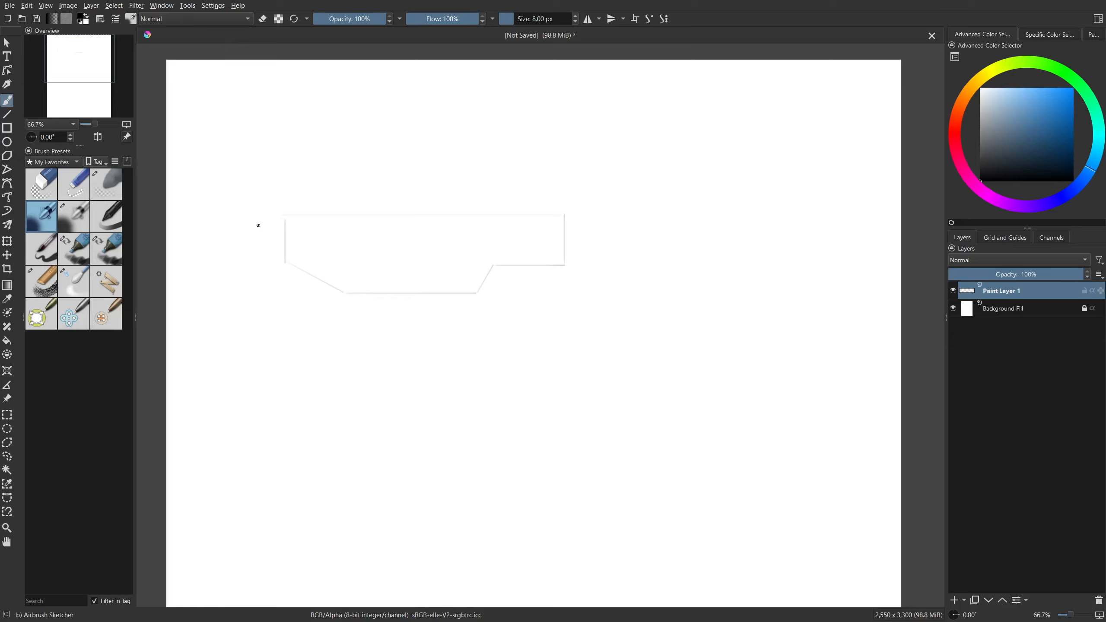
# Draw vertical guide lines through both ends of the silhouette and through both ends of the lower-right slope.
pyautogui.moveTo(500, 284); pyautogui.dragTo(533, 302)
pyautogui.press('v')
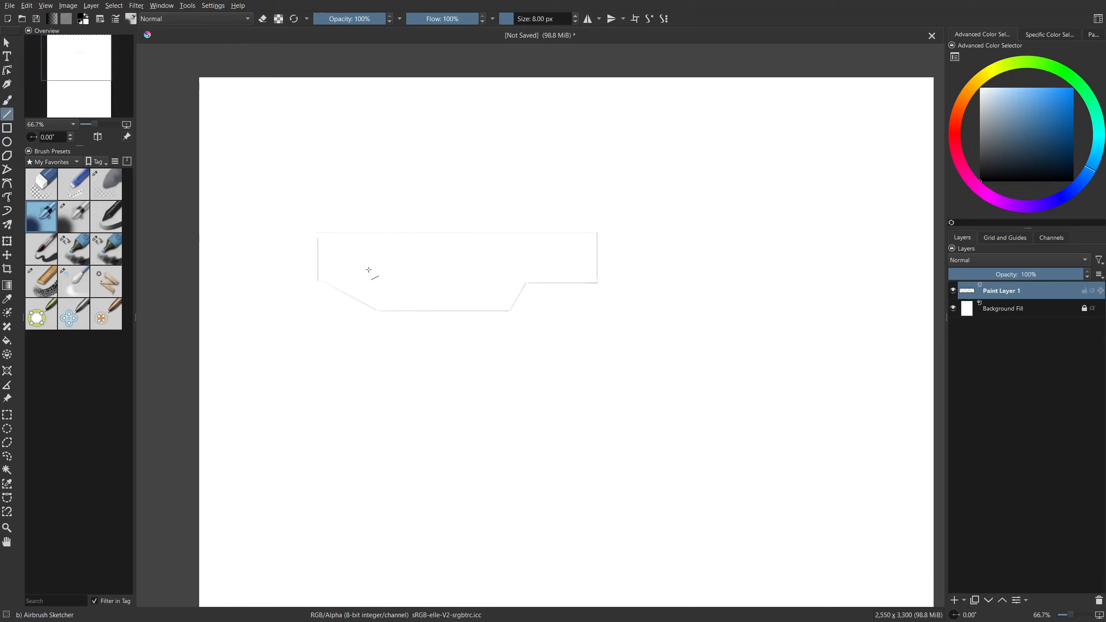
pyautogui.moveTo(318, 207); pyautogui.dragTo(319, 314)
pyautogui.moveTo(596, 205); pyautogui.dragTo(596, 318)
pyautogui.moveTo(529, 351)
pyautogui.mouseDown()
pyautogui.moveTo(538, 211)
pyautogui.moveTo(529, 199)
pyautogui.mouseUp()
pyautogui.press('b')
pyautogui.press('v')
pyautogui.moveTo(509, 346); pyautogui.dragTo(517, 207)
# Add horizontal guides along the silhouette's top, just below it and at the lower body line, plus a vertical guide just inside the left end.
pyautogui.moveTo(370, 288); pyautogui.dragTo(632, 299)
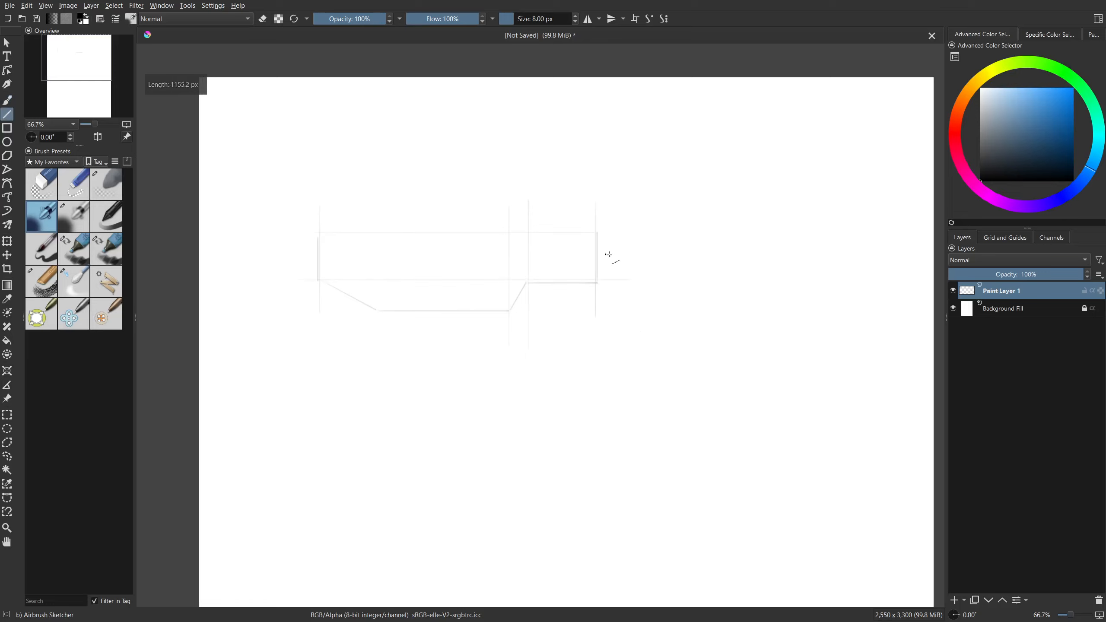
pyautogui.moveTo(623, 230); pyautogui.dragTo(308, 245)
pyautogui.press('b')
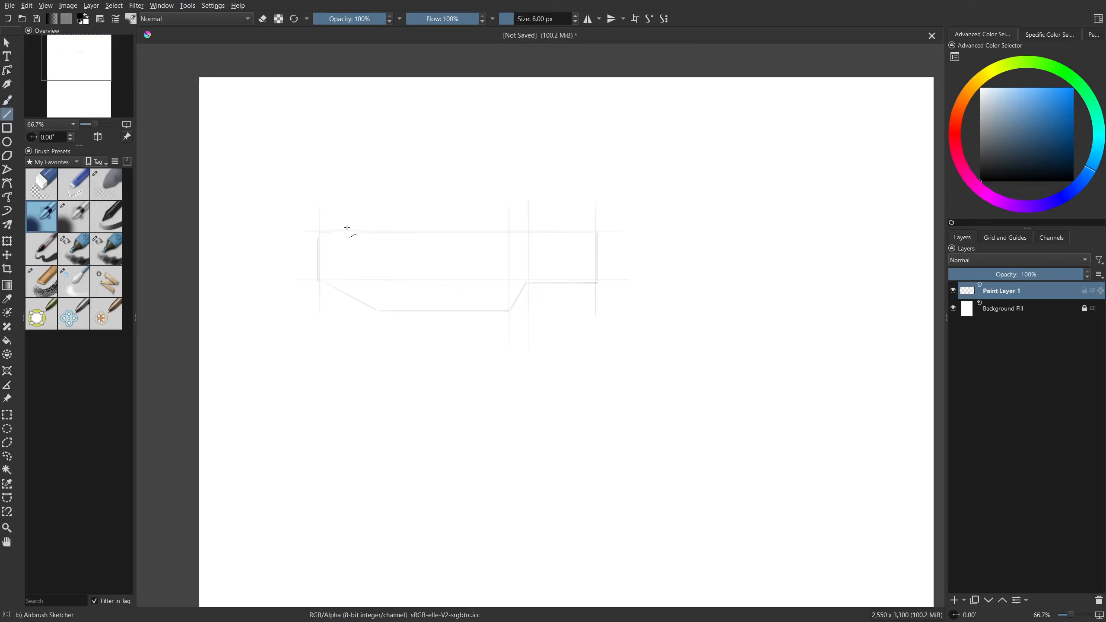
pyautogui.press('v')
pyautogui.moveTo(334, 310); pyautogui.dragTo(334, 220)
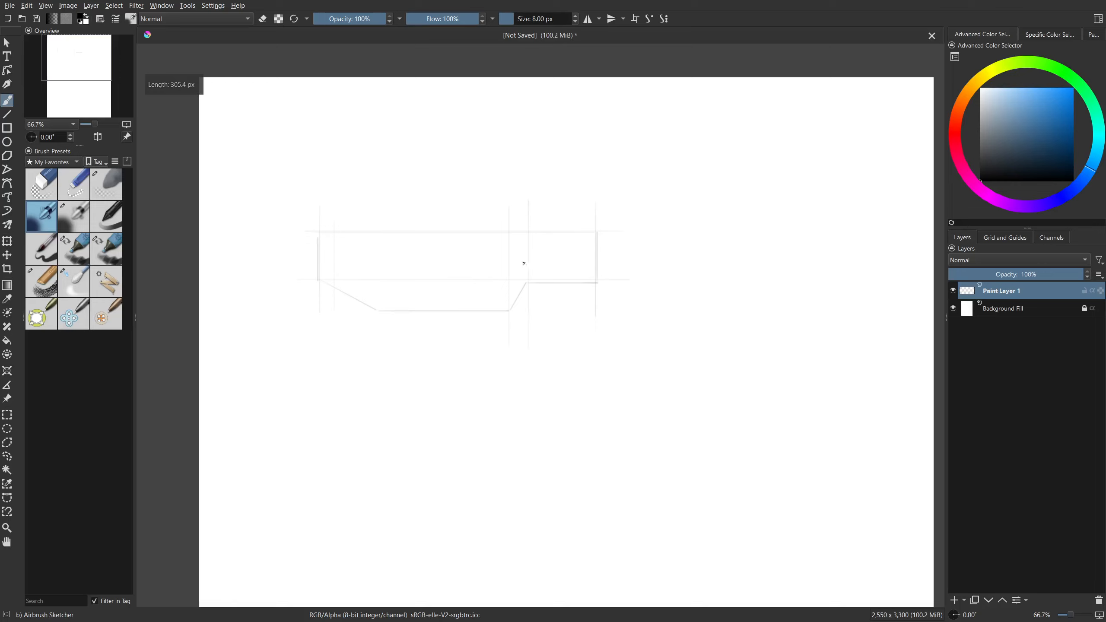
pyautogui.moveTo(609, 244); pyautogui.dragTo(318, 244)
# Draw a rounded upper-left corner on the silhouette, fitted between the guide lines.
pyautogui.scroll(1, 569, 243)
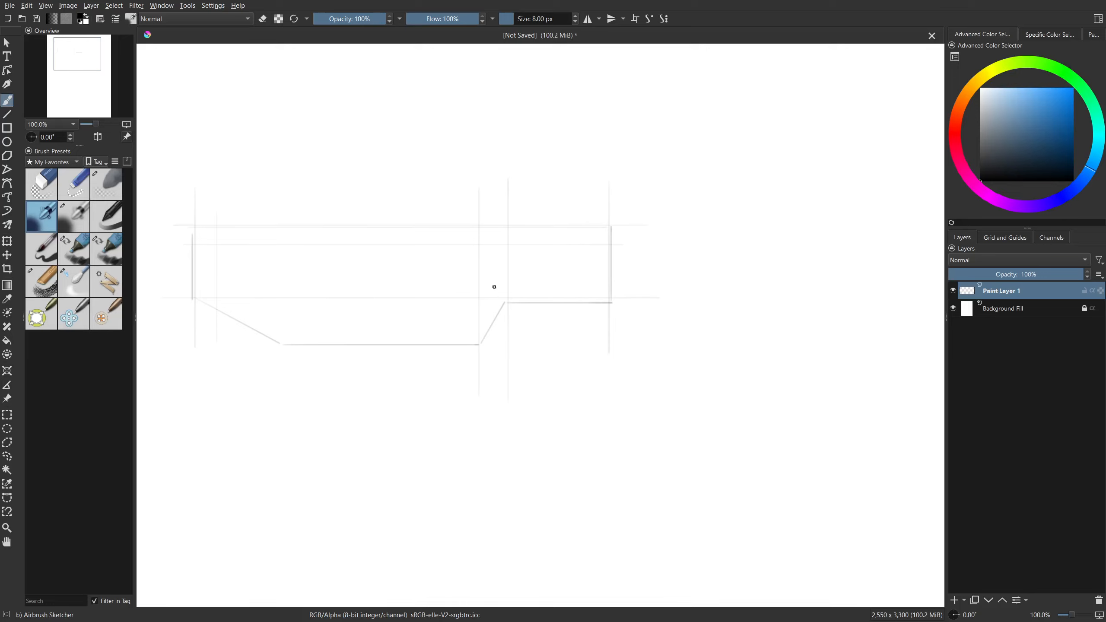
pyautogui.moveTo(494, 287)
pyautogui.mouseDown()
pyautogui.moveTo(593, 309)
pyautogui.moveTo(612, 301)
pyautogui.mouseUp()
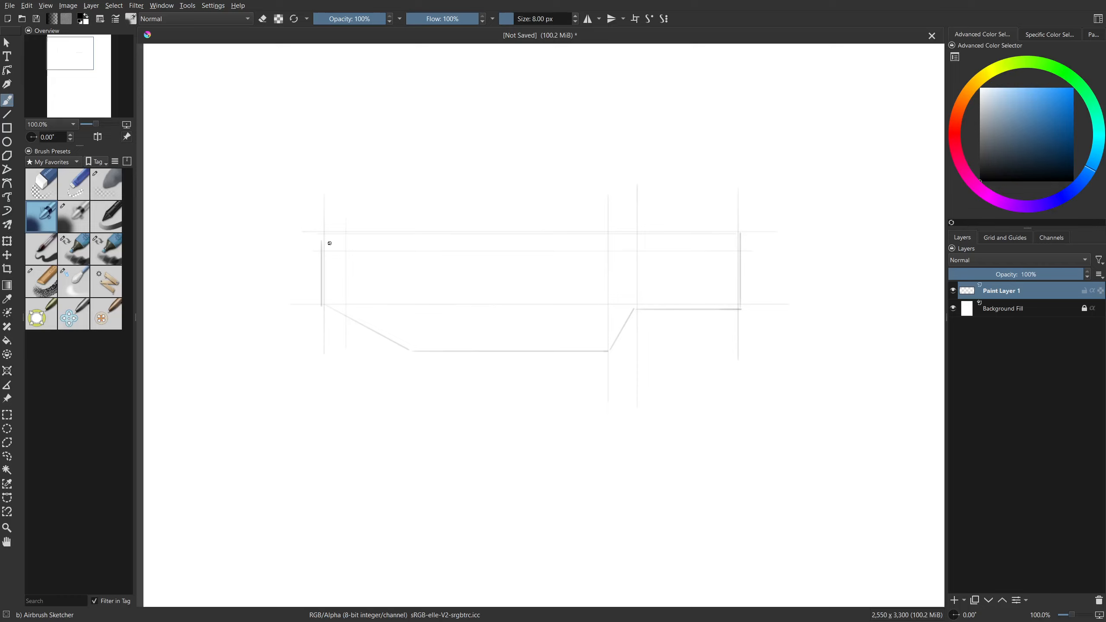
pyautogui.moveTo(323, 247); pyautogui.dragTo(331, 237)
pyautogui.hotkey('ctrl', 'z')
pyautogui.moveTo(323, 249)
pyautogui.mouseDown()
pyautogui.moveTo(343, 232)
pyautogui.moveTo(324, 250)
pyautogui.mouseUp()
pyautogui.moveTo(642, 267)
pyautogui.mouseDown()
pyautogui.moveTo(567, 234)
pyautogui.moveTo(568, 197)
pyautogui.moveTo(654, 210)
pyautogui.mouseUp()
# Draw the right edge of the right-end block with small chamfers at its upper and lower corners.
pyautogui.press('v')
pyautogui.hotkey('ctrl', 'z')
pyautogui.hotkey('ctrl', 'z')
pyautogui.press('v')
pyautogui.moveTo(565, 199); pyautogui.dragTo(659, 199)
pyautogui.moveTo(658, 199); pyautogui.dragTo(665, 270)
pyautogui.moveTo(665, 270); pyautogui.dragTo(656, 275)
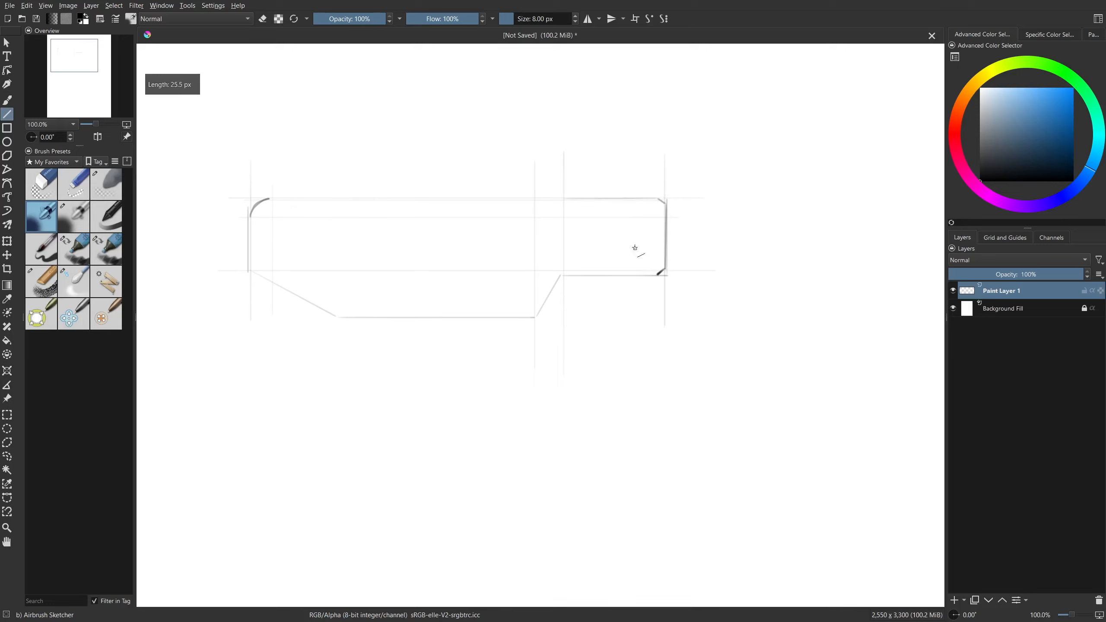
# Close the right-end block with darker top, bottom and left edges.
pyautogui.moveTo(564, 198)
pyautogui.mouseDown()
pyautogui.moveTo(564, 274)
pyautogui.moveTo(570, 198)
pyautogui.mouseUp()
pyautogui.press('v')
pyautogui.press('v')
pyautogui.moveTo(568, 273); pyautogui.dragTo(658, 276)
pyautogui.moveTo(574, 200); pyautogui.dragTo(568, 199)
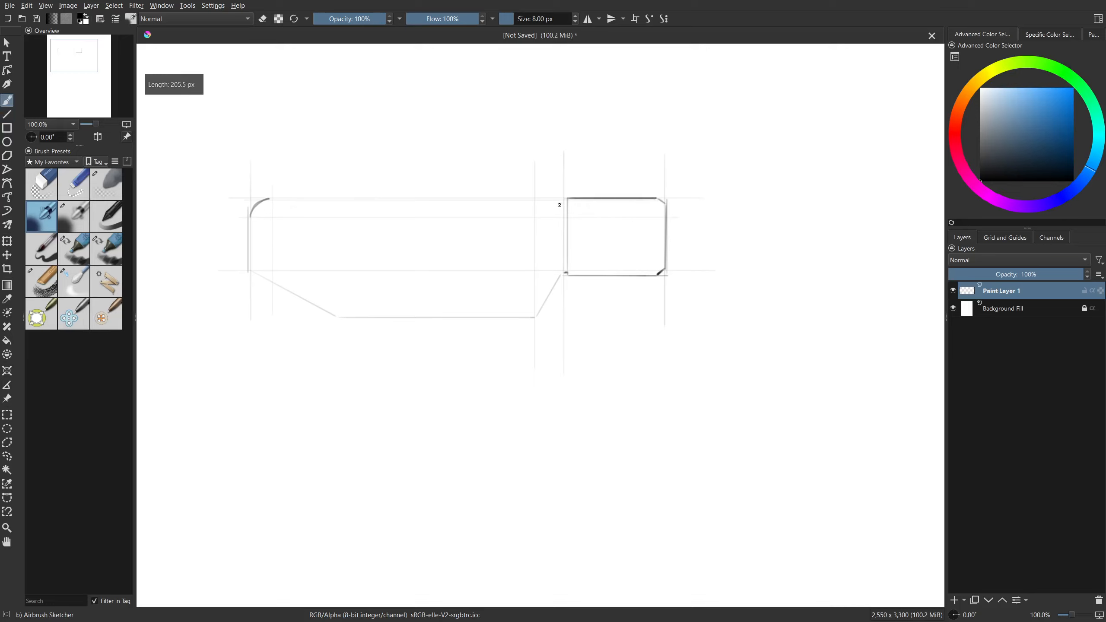
# Draw the long body's vertical right edge beside the block and its top edge back to the rounded corner.
pyautogui.press('v')
pyautogui.moveTo(562, 199); pyautogui.dragTo(563, 272)
pyautogui.press('v')
pyautogui.moveTo(563, 199); pyautogui.dragTo(271, 198)
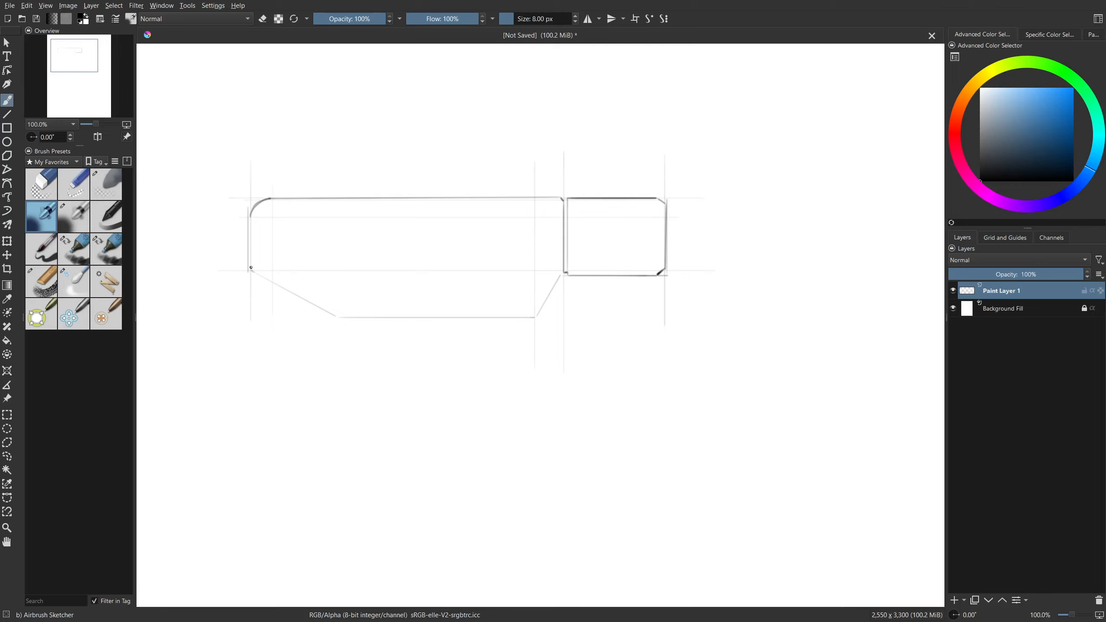
# Darken the long body's left edge, slanted lower-left edge and flat bottom edge.
pyautogui.press('v')
pyautogui.moveTo(253, 269); pyautogui.dragTo(251, 218)
pyautogui.press('v')
pyautogui.moveTo(341, 316); pyautogui.dragTo(251, 271)
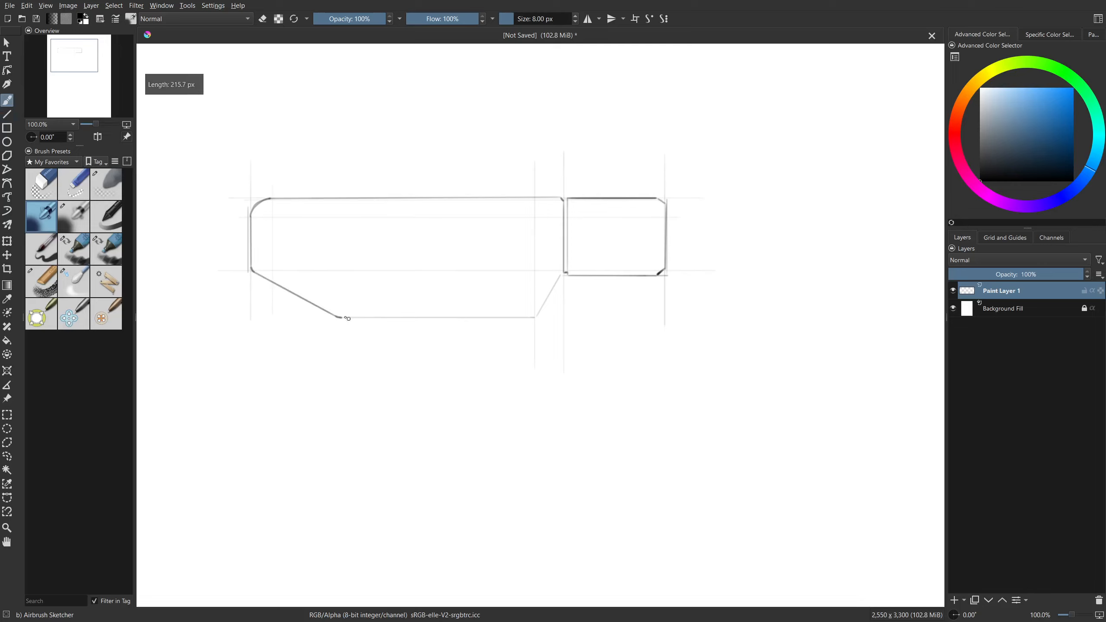
pyautogui.press('v')
pyautogui.moveTo(340, 318)
pyautogui.mouseDown()
pyautogui.moveTo(521, 324)
pyautogui.moveTo(565, 274)
pyautogui.mouseUp()
pyautogui.press('v')
# Draw a long horizontal guide line along the body's bottom edge, extending past both ends.
pyautogui.scroll(-1, 553, 274)
pyautogui.press('v')
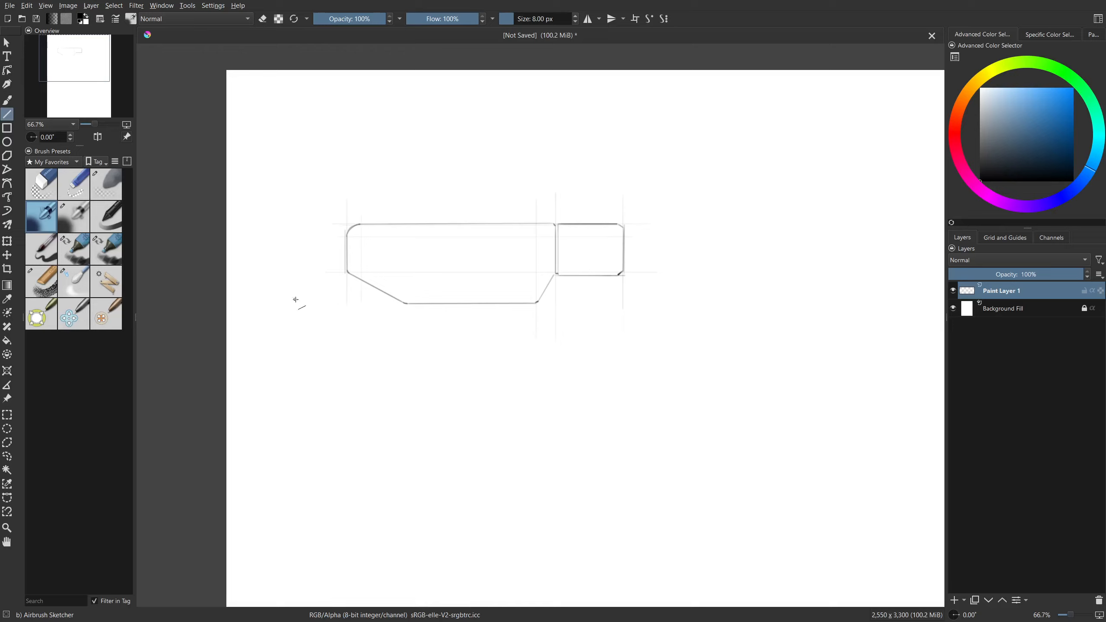
pyautogui.moveTo(313, 306); pyautogui.dragTo(684, 305)
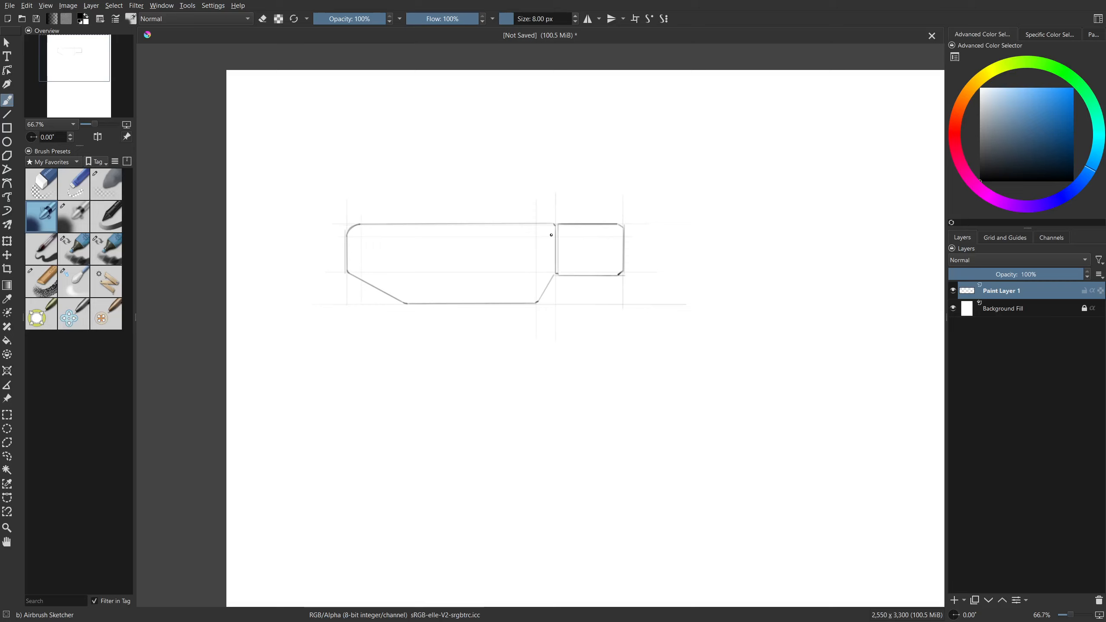
# Select the sloped lower part of the body freehand, delete it and clear the selection.
pyautogui.scroll(1, 548, 232)
pyautogui.moveTo(453, 355); pyautogui.dragTo(554, 351)
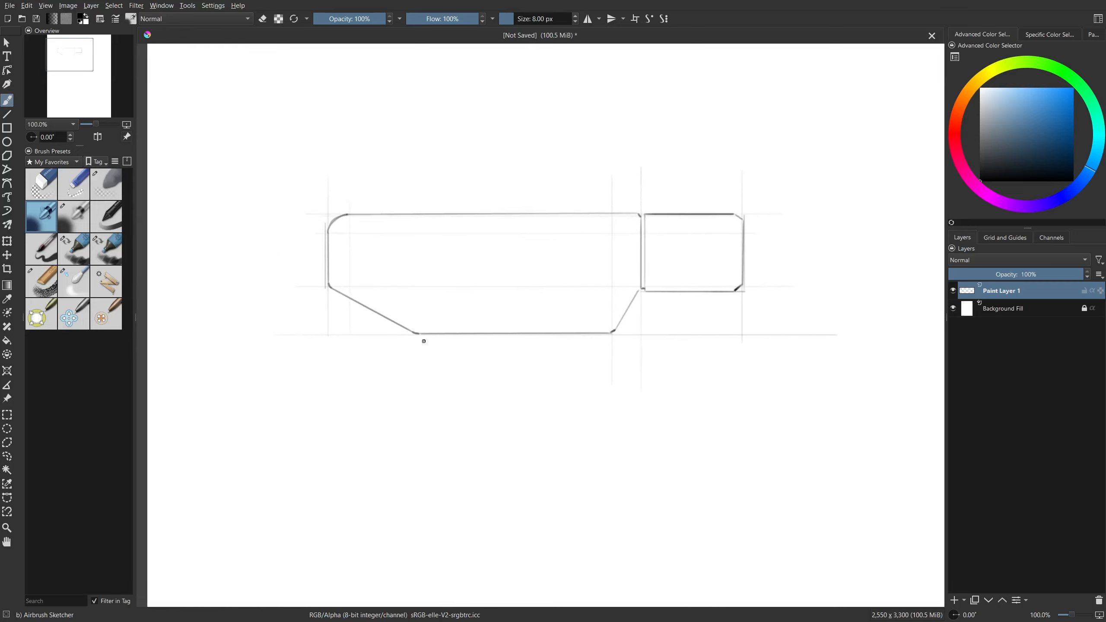
pyautogui.press('l')
pyautogui.moveTo(326, 288)
pyautogui.mouseDown()
pyautogui.moveTo(345, 321)
pyautogui.moveTo(492, 360)
pyautogui.moveTo(572, 357)
pyautogui.moveTo(634, 322)
pyautogui.moveTo(641, 300)
pyautogui.moveTo(638, 290)
pyautogui.moveTo(338, 289)
pyautogui.mouseUp()
pyautogui.press('t')
pyautogui.moveTo(518, 343); pyautogui.dragTo(521, 326)
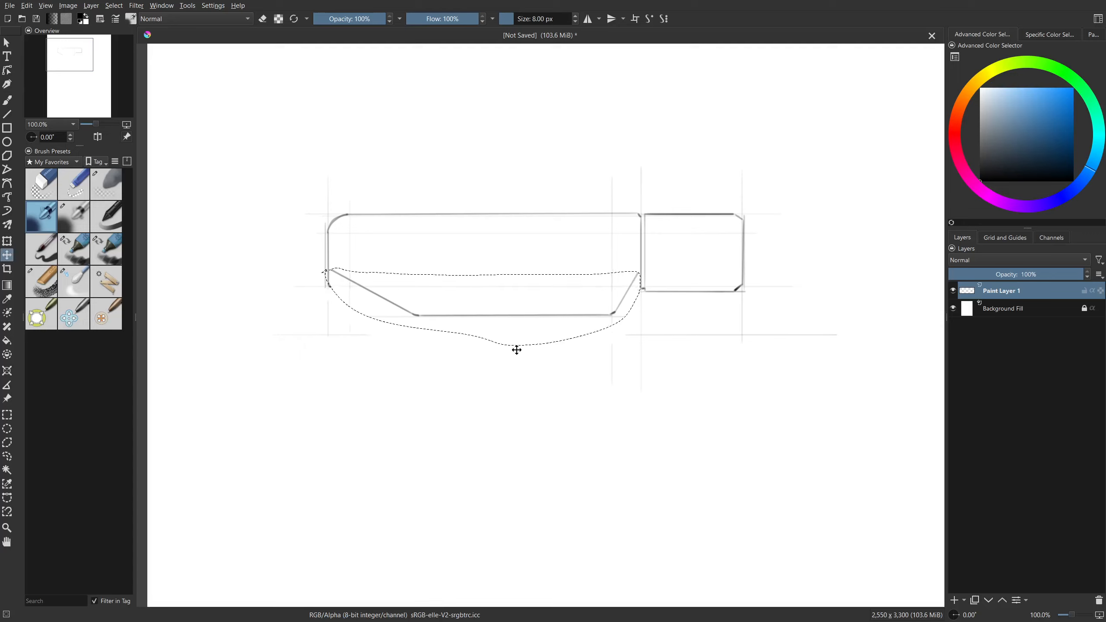
pyautogui.hotkey('ctrl', 'z')
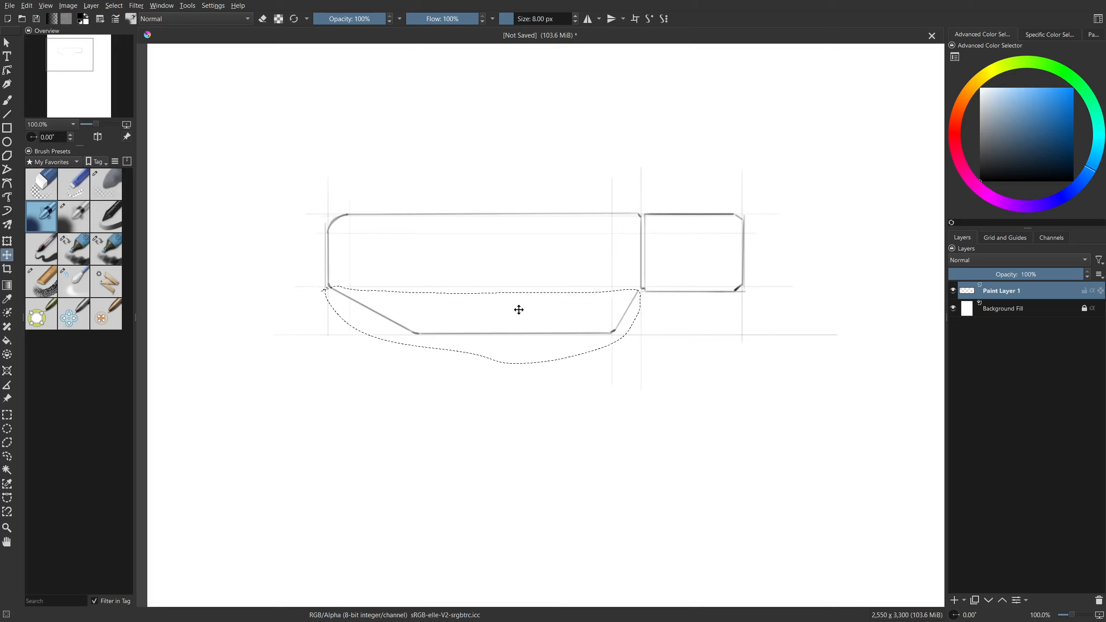
pyautogui.press('Delete')
pyautogui.hotkey('ctrl', 'shift', 'a')
pyautogui.press('b')
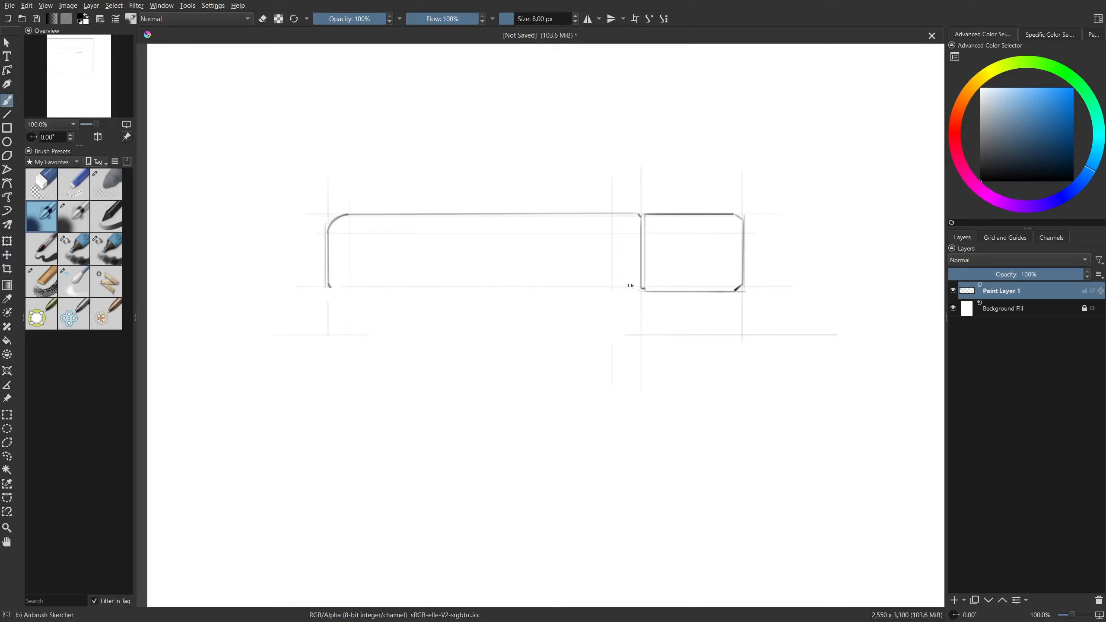
# Draw a short faint chamfer at the body's lower-left corner and a new shallower bottom line about 672 px long.
pyautogui.press('v')
pyautogui.moveTo(331, 288); pyautogui.dragTo(349, 301)
pyautogui.moveTo(349, 301); pyautogui.dragTo(639, 303)
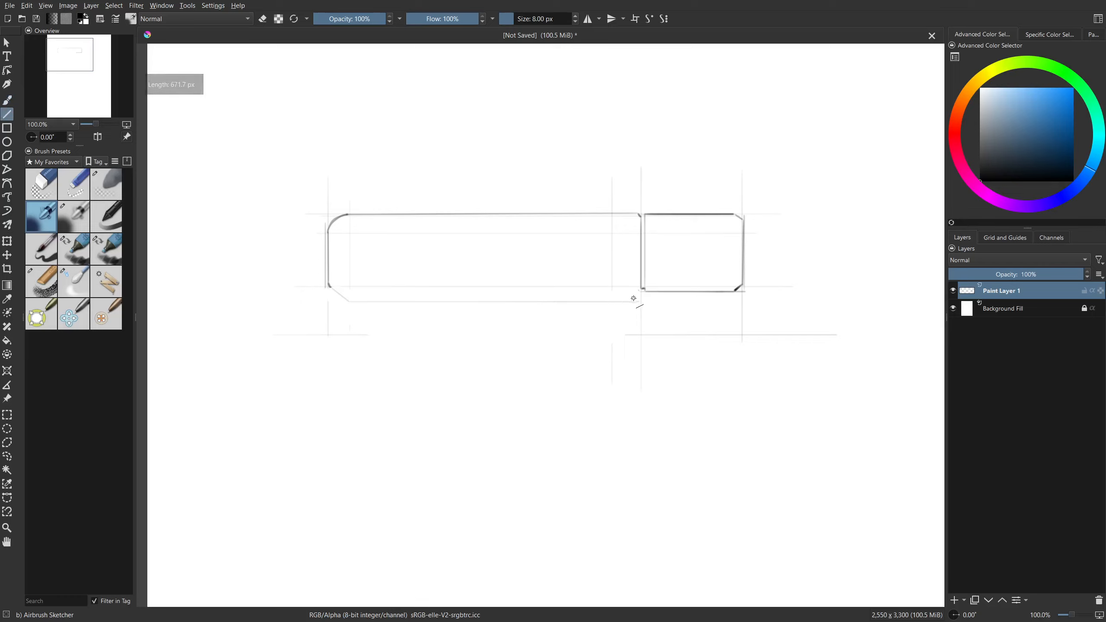
# Draw a small step where the bottom edge meets the right end, and darken the new chamfer and bottom edge.
pyautogui.moveTo(607, 301); pyautogui.dragTo(635, 291)
pyautogui.press('v')
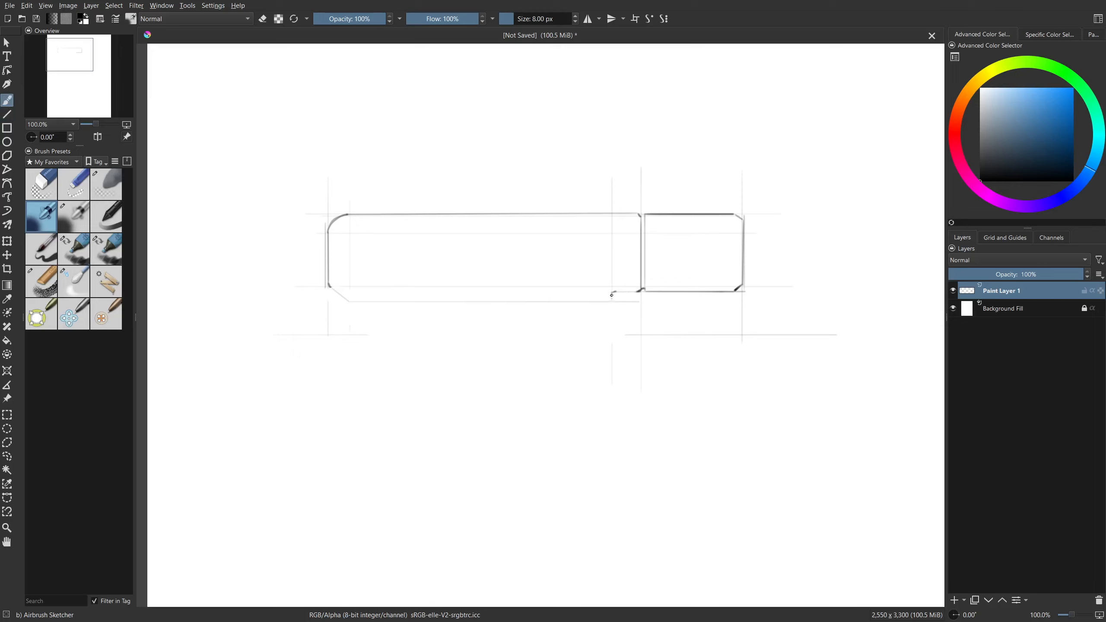
pyautogui.press('v')
pyautogui.moveTo(611, 302)
pyautogui.mouseDown()
pyautogui.moveTo(349, 302)
pyautogui.moveTo(330, 287)
pyautogui.moveTo(588, 322)
pyautogui.moveTo(578, 327)
pyautogui.mouseUp()
pyautogui.press('b')
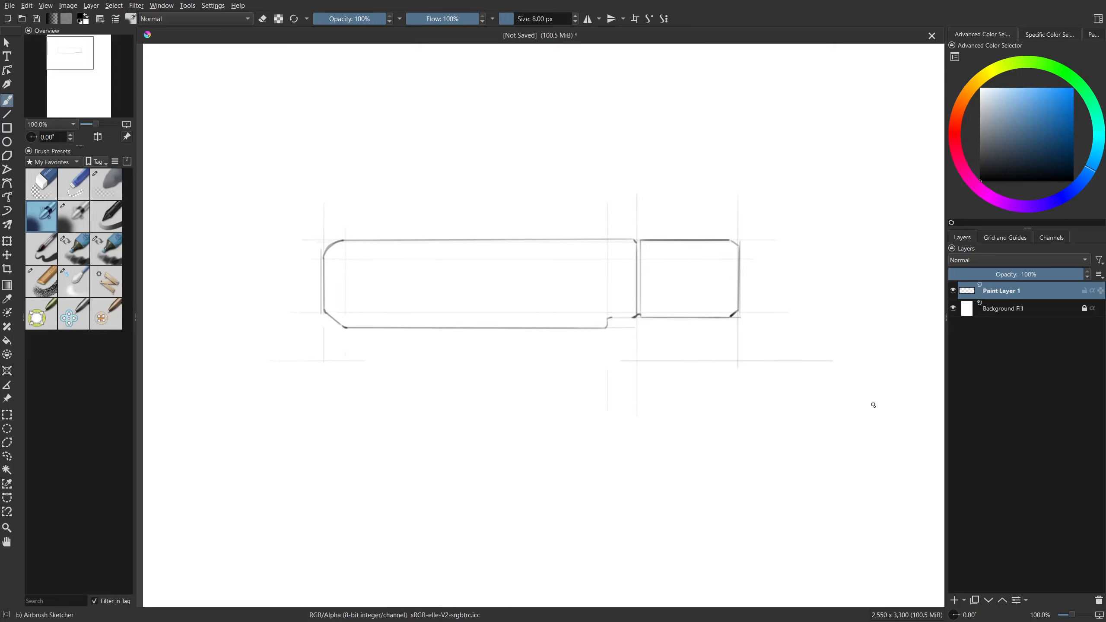
# Add a new paint layer above the outline sketch.
pyautogui.click(954, 600)
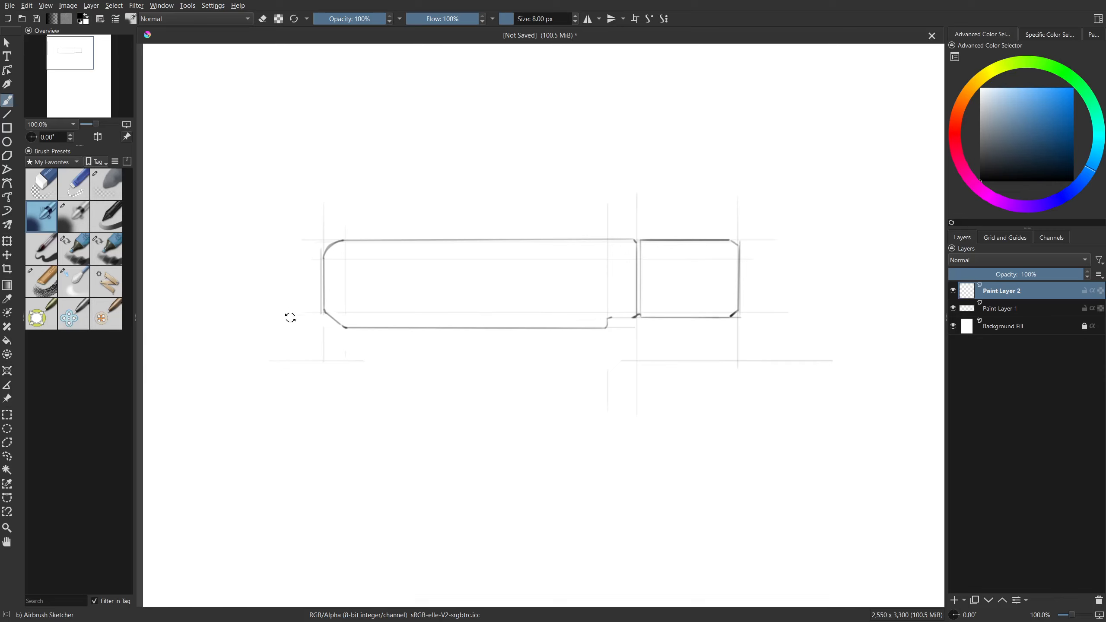
pyautogui.moveTo(290, 318); pyautogui.dragTo(455, 378)
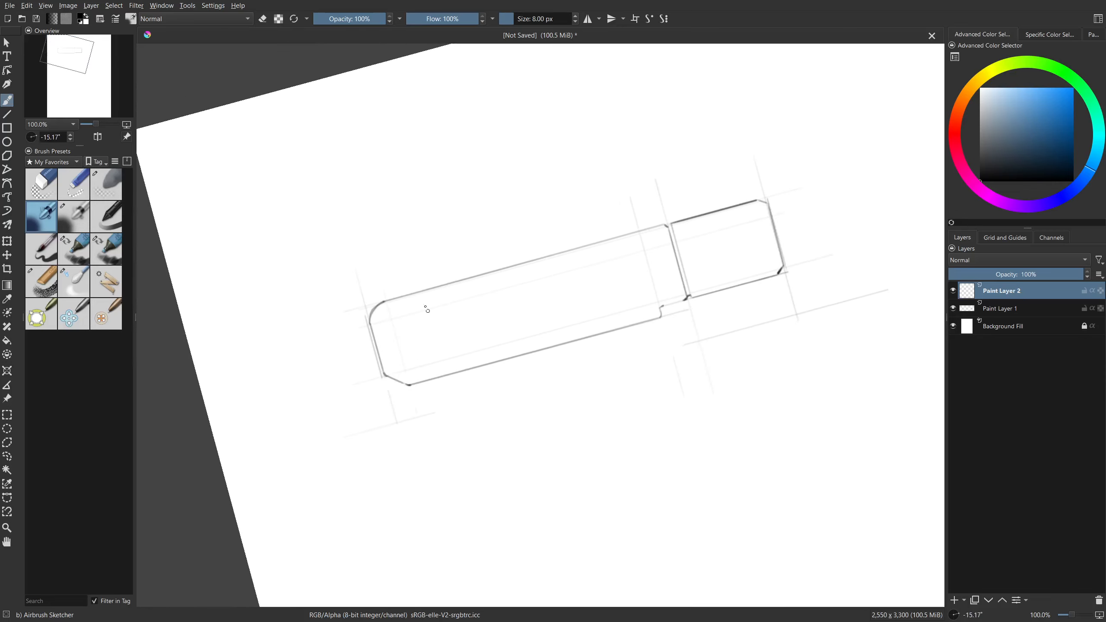
pyautogui.moveTo(385, 300); pyautogui.dragTo(548, 223)
pyautogui.hotkey('ctrl', 'z')
pyautogui.moveTo(374, 311); pyautogui.dragTo(569, 241)
pyautogui.hotkey('ctrl', 'z')
pyautogui.moveTo(389, 300); pyautogui.dragTo(625, 218)
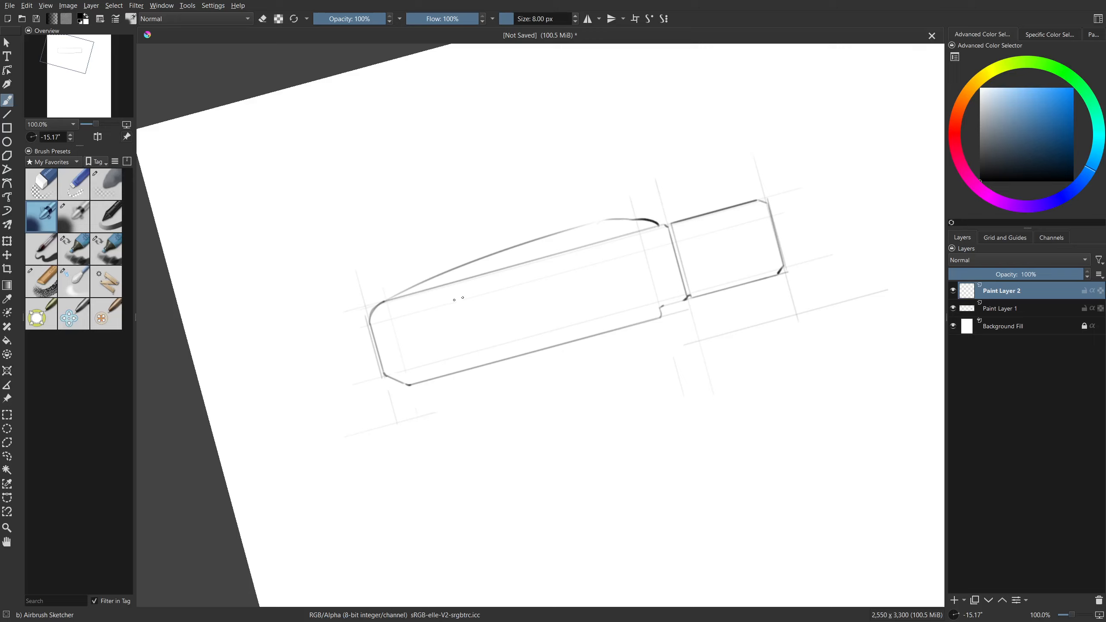
pyautogui.hotkey('ctrl', 'z')
pyautogui.hotkey('ctrl', 'z')
pyautogui.hotkey('ctrl', 'z')
# Draw a faint panel line inside the body, running along the bottom, diagonally up and vertically to the top edge.
pyautogui.press('v')
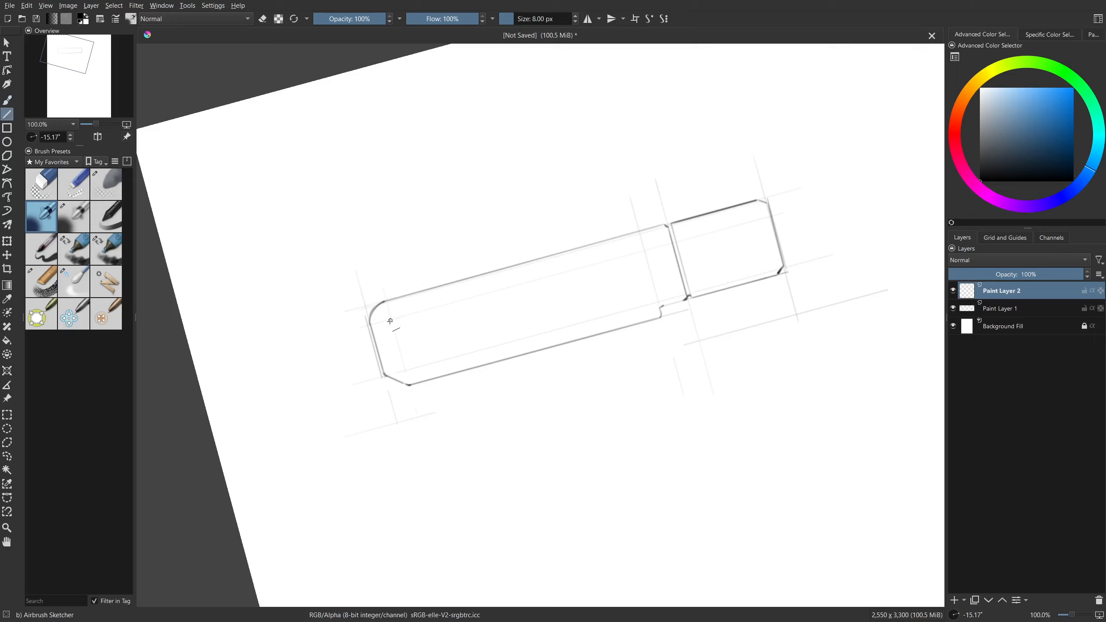
pyautogui.moveTo(383, 374)
pyautogui.mouseDown()
pyautogui.moveTo(588, 320)
pyautogui.moveTo(619, 262)
pyautogui.moveTo(614, 243)
pyautogui.mouseUp()
pyautogui.press('b')
pyautogui.press('5')
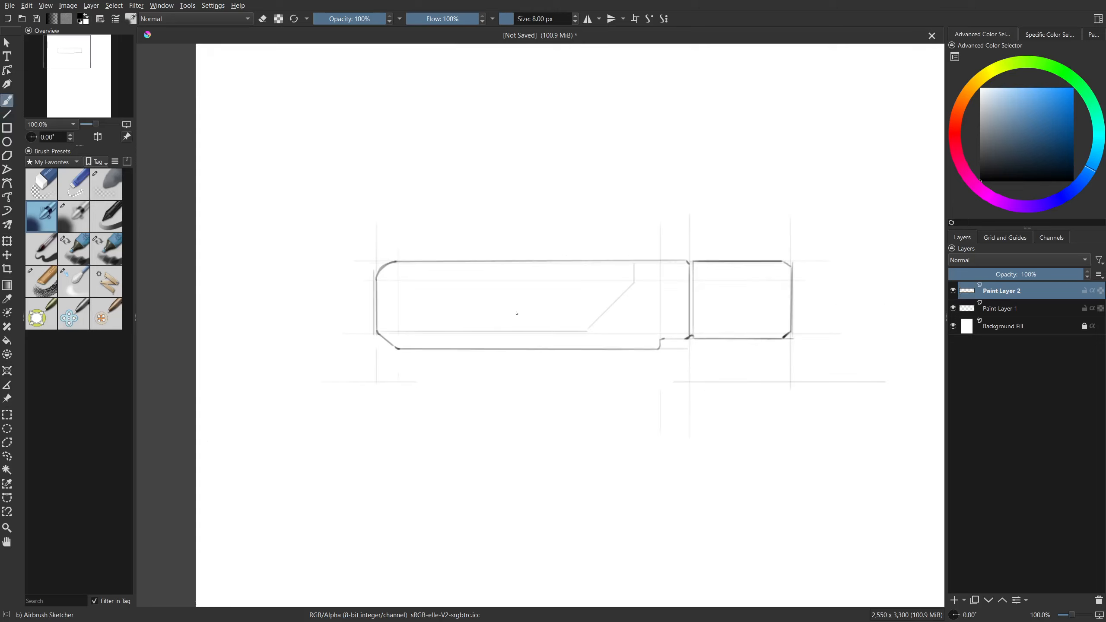
# Draw a small marking of stacked horizontal bars inside the body near the rounded left corner.
pyautogui.press('v')
pyautogui.moveTo(401, 283)
pyautogui.mouseDown()
pyautogui.moveTo(413, 283)
pyautogui.moveTo(416, 300)
pyautogui.mouseUp()
pyautogui.press('v')
pyautogui.press('v')
pyautogui.press('v')
pyautogui.press('v')
# Draw a second line parallel to the panel line, with vertical and diagonal segments and a horizontal run about 486 px long.
pyautogui.moveTo(634, 262); pyautogui.dragTo(637, 284)
pyautogui.moveTo(638, 284)
pyautogui.mouseDown()
pyautogui.moveTo(591, 333)
pyautogui.moveTo(368, 337)
pyautogui.moveTo(380, 334)
pyautogui.mouseUp()
pyautogui.moveTo(380, 335); pyautogui.dragTo(380, 333)
pyautogui.hotkey('ctrl', 'z')
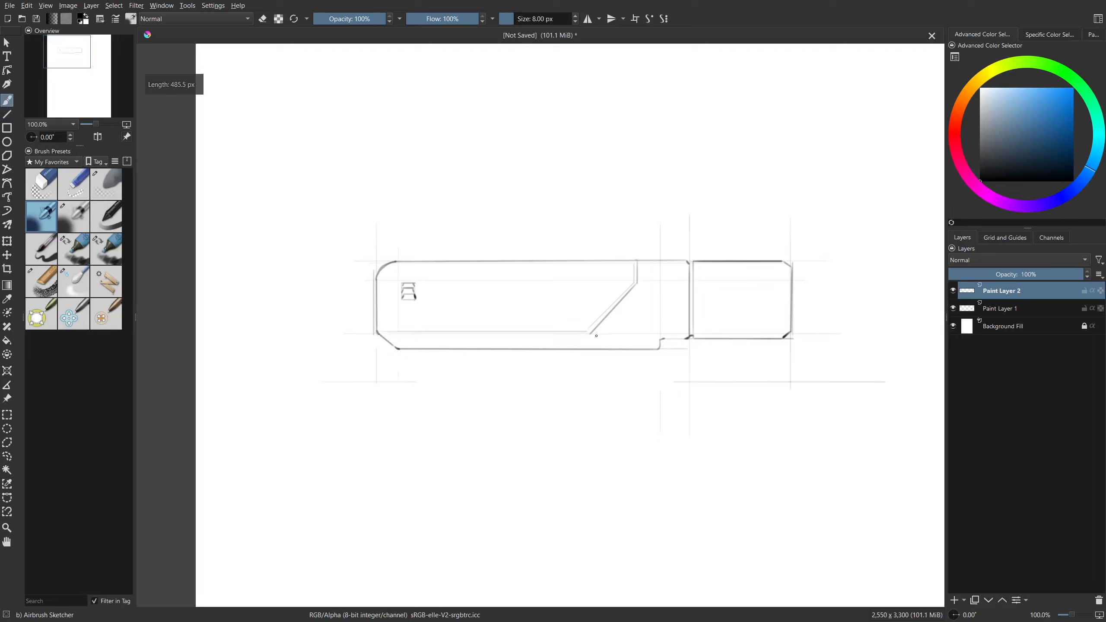
pyautogui.hotkey('ctrl', 'z')
pyautogui.press('v')
pyautogui.moveTo(589, 335); pyautogui.dragTo(638, 283)
pyautogui.moveTo(591, 333); pyautogui.dragTo(381, 334)
pyautogui.press('b')
# Darken the outer diagonal and vertical segments of the double panel line up to the body's top edge.
pyautogui.scroll(2, 592, 333)
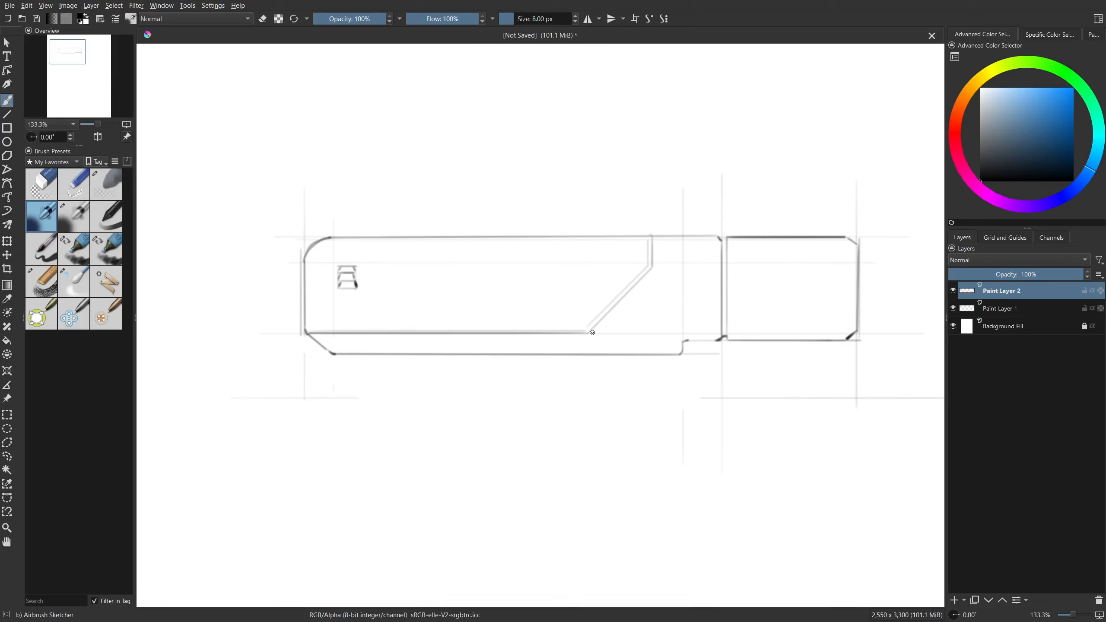
pyautogui.moveTo(643, 316)
pyautogui.mouseDown()
pyautogui.moveTo(634, 341)
pyautogui.moveTo(576, 351)
pyautogui.moveTo(671, 257)
pyautogui.mouseUp()
pyautogui.press('v')
pyautogui.moveTo(669, 258); pyautogui.dragTo(671, 211)
pyautogui.press('b')
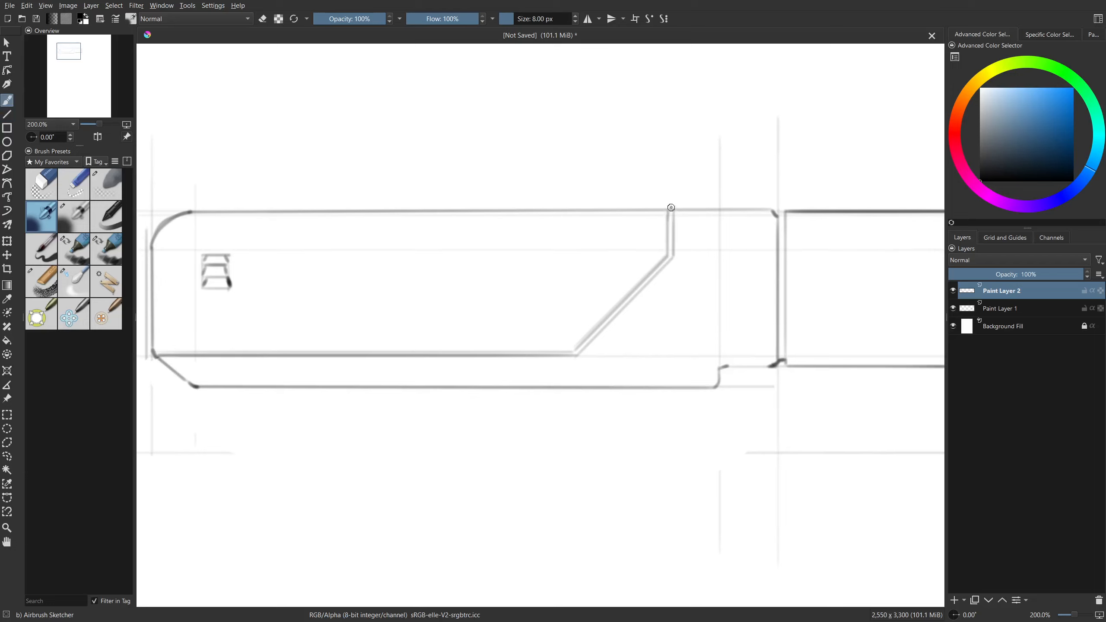
# Merge the detail layer into the sketch layer and erase the bit of top edge between the two vertical panel lines.
pyautogui.press('e')
pyautogui.hotkey('ctrl', 'e')
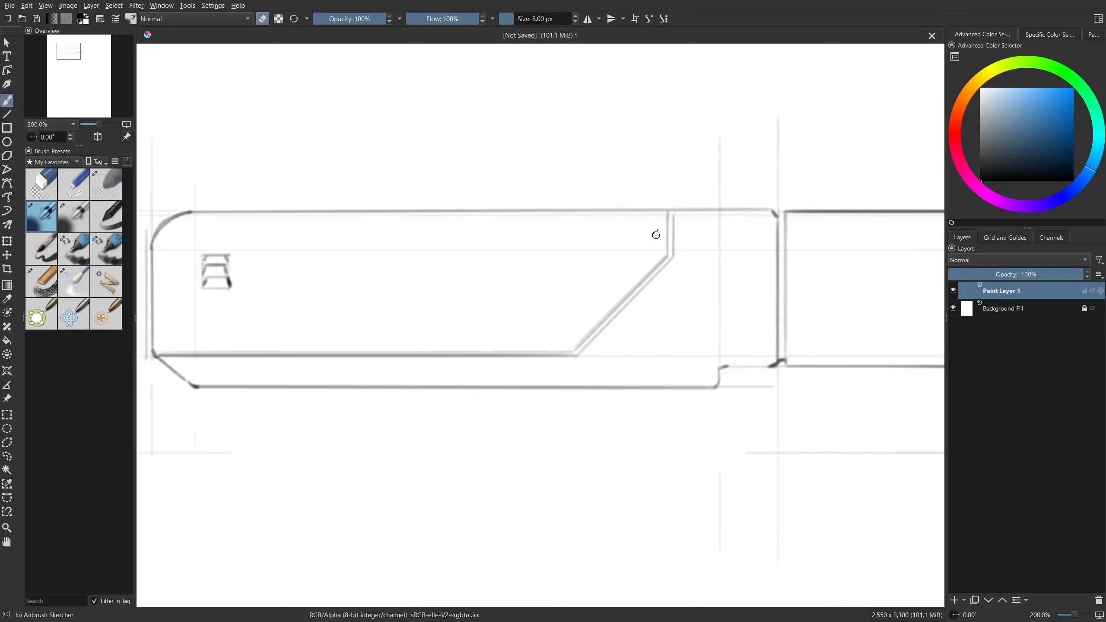
pyautogui.click(670, 210)
pyautogui.press('e')
# Darken the double panel line and draw a vertical line down to it from the top edge beside the rounded left corner.
pyautogui.moveTo(588, 351)
pyautogui.mouseDown()
pyautogui.moveTo(679, 301)
pyautogui.moveTo(247, 302)
pyautogui.moveTo(392, 326)
pyautogui.mouseUp()
pyautogui.press('v')
pyautogui.press('b')
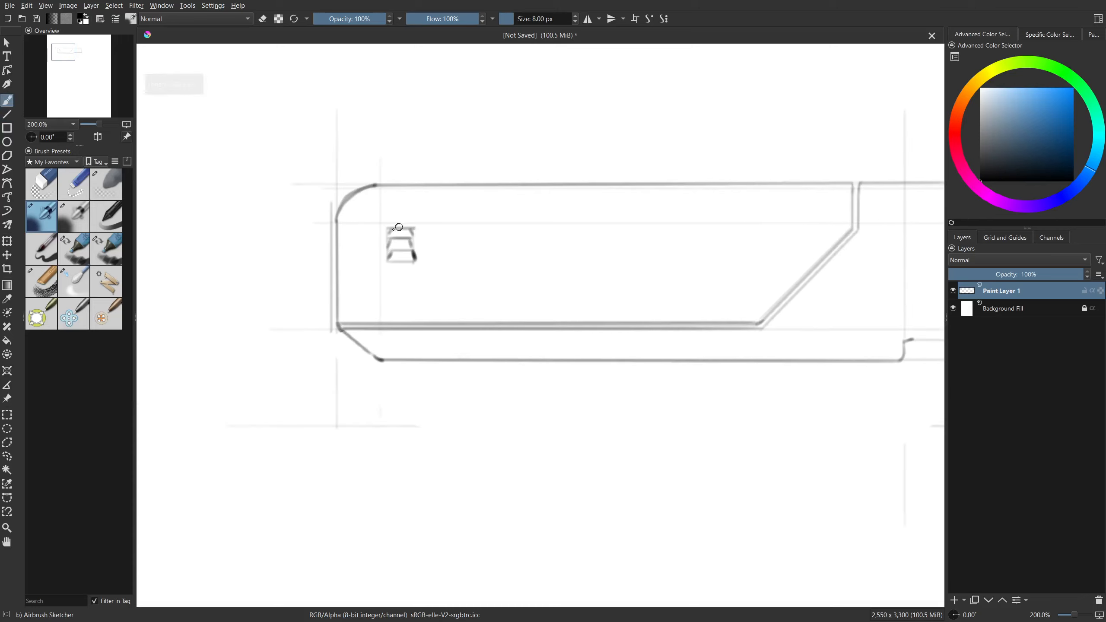
pyautogui.press('v')
pyautogui.moveTo(376, 186); pyautogui.dragTo(377, 323)
pyautogui.press('b')
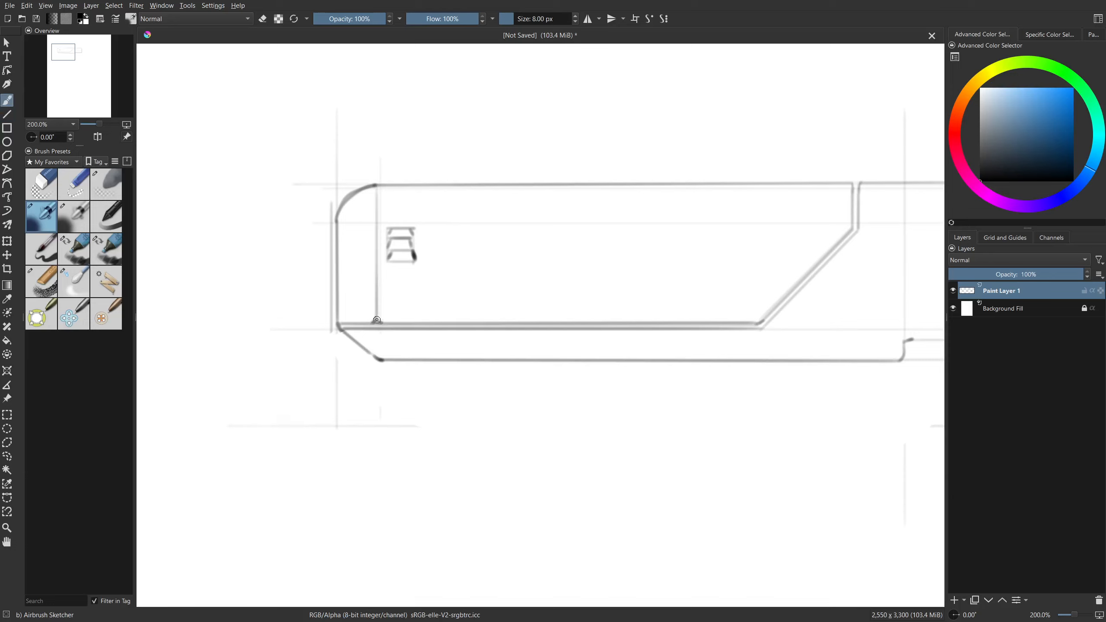
# Darken the vertical line beside the rounded corner and replace the body's outer edge below that corner with a shallow inset recess.
pyautogui.press('v')
pyautogui.moveTo(377, 320); pyautogui.dragTo(377, 185)
pyautogui.press('b')
pyautogui.moveTo(458, 290); pyautogui.dragTo(516, 321)
pyautogui.press('v')
pyautogui.moveTo(396, 251); pyautogui.dragTo(399, 345)
pyautogui.press('b')
pyautogui.press('e')
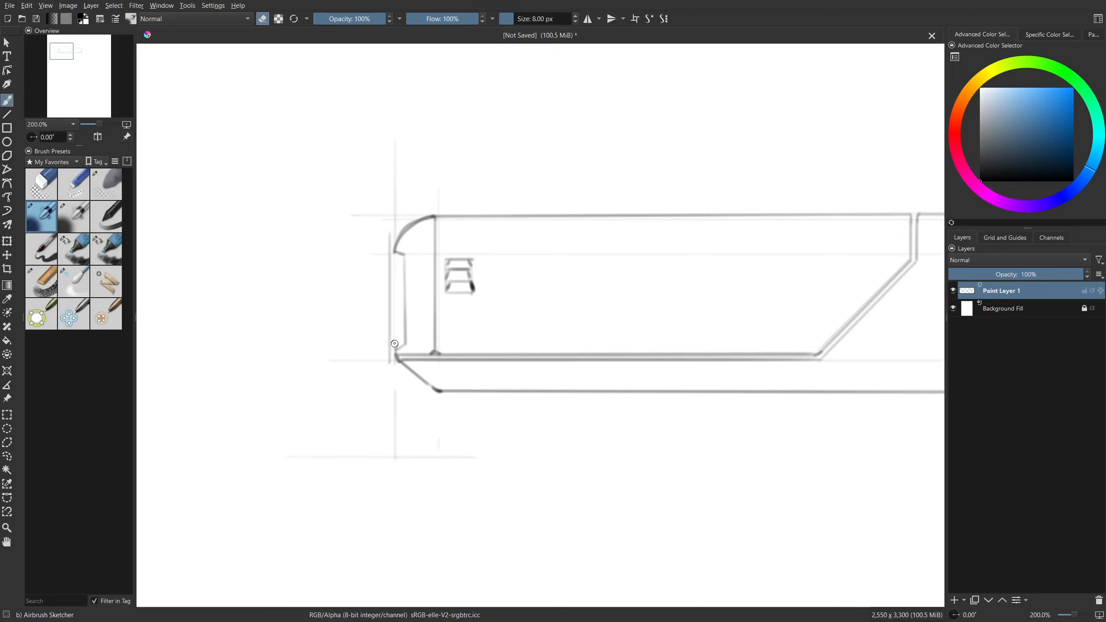
pyautogui.press('e')
# Draw a vertical row of short ridge teeth inside the recess on the body's left end.
pyautogui.press('v')
pyautogui.moveTo(398, 254); pyautogui.dragTo(394, 277)
pyautogui.moveTo(394, 276); pyautogui.dragTo(393, 285)
pyautogui.moveTo(394, 284); pyautogui.dragTo(398, 294)
pyautogui.moveTo(398, 294); pyautogui.dragTo(395, 332)
pyautogui.moveTo(395, 332); pyautogui.dragTo(395, 342)
pyautogui.moveTo(396, 343); pyautogui.dragTo(403, 343)
pyautogui.press('b')
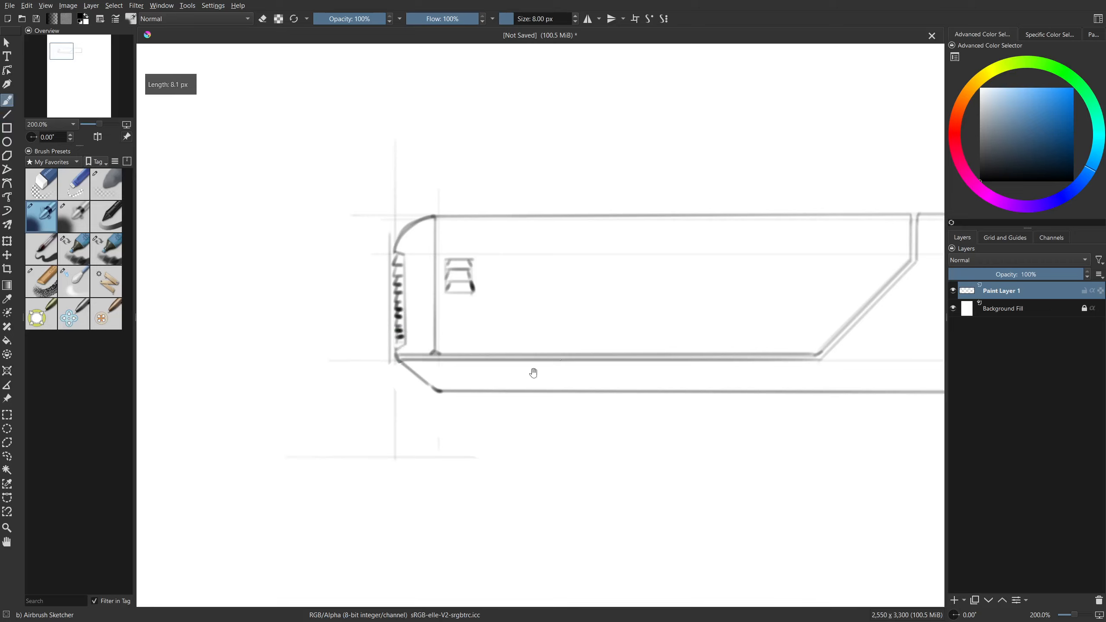
# Sketch a light inner rectangle about 180 px wide inside the block at the body's right end.
pyautogui.moveTo(714, 342); pyautogui.dragTo(570, 358)
pyautogui.moveTo(762, 351)
pyautogui.mouseDown()
pyautogui.moveTo(561, 321)
pyautogui.moveTo(601, 304)
pyautogui.mouseUp()
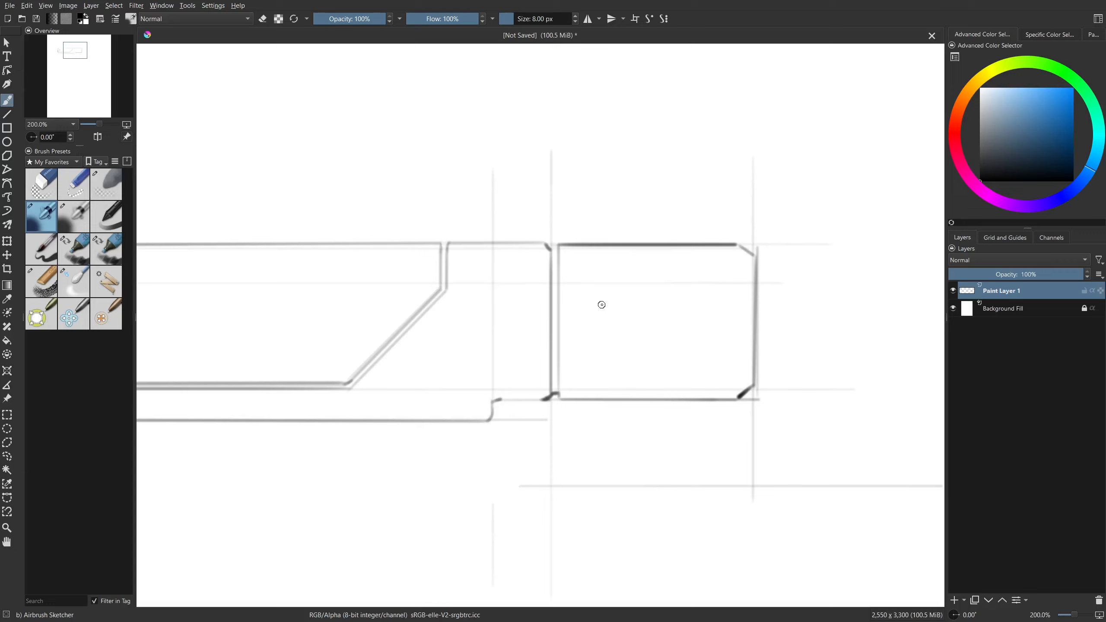
pyautogui.press('v')
pyautogui.moveTo(571, 259); pyautogui.dragTo(573, 383)
pyautogui.moveTo(574, 383)
pyautogui.mouseDown()
pyautogui.moveTo(726, 385)
pyautogui.moveTo(729, 260)
pyautogui.mouseUp()
pyautogui.moveTo(729, 261); pyautogui.dragTo(572, 261)
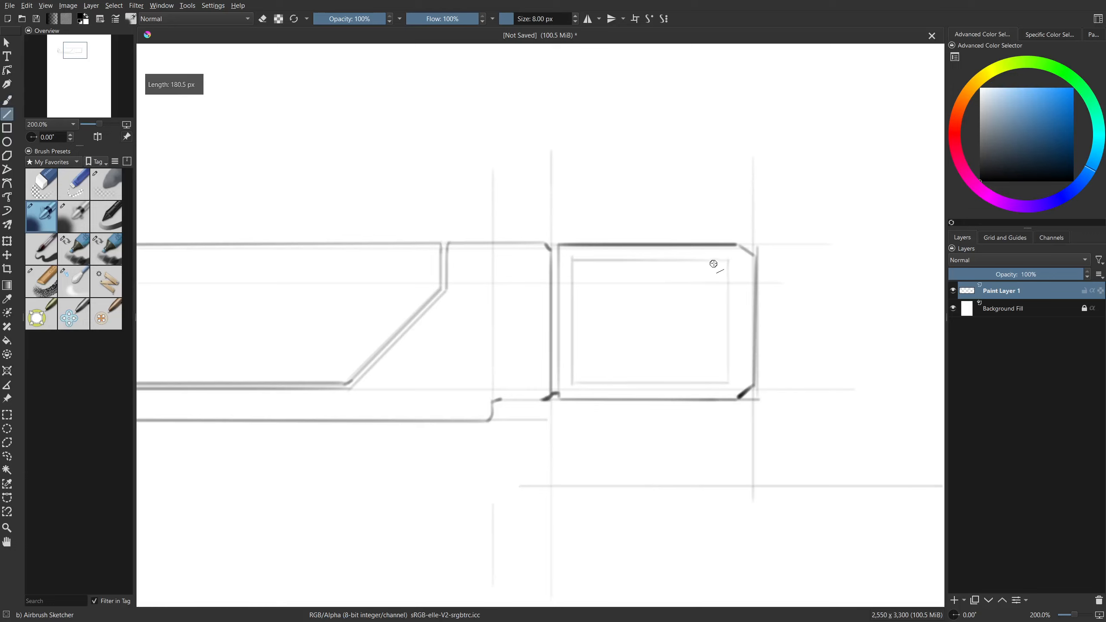
# Bevel the two right corners of the block's inner rectangle and darken its outline.
pyautogui.moveTo(714, 263); pyautogui.dragTo(728, 273)
pyautogui.moveTo(721, 383); pyautogui.dragTo(730, 373)
pyautogui.moveTo(729, 272); pyautogui.dragTo(716, 263)
pyautogui.moveTo(716, 262); pyautogui.dragTo(574, 261)
pyautogui.moveTo(574, 261); pyautogui.dragTo(572, 382)
pyautogui.moveTo(572, 382)
pyautogui.mouseDown()
pyautogui.moveTo(724, 382)
pyautogui.moveTo(655, 417)
pyautogui.moveTo(604, 421)
pyautogui.mouseUp()
pyautogui.press('b')
# Draw a small latch rectangle on the top edge of the block's inner panel, undoing and redrawing its inner dark strokes.
pyautogui.press('v')
pyautogui.moveTo(649, 286)
pyautogui.mouseDown()
pyautogui.moveTo(650, 301)
pyautogui.moveTo(650, 289)
pyautogui.moveTo(682, 288)
pyautogui.moveTo(672, 299)
pyautogui.moveTo(683, 299)
pyautogui.moveTo(683, 289)
pyautogui.mouseUp()
pyautogui.press('b')
pyautogui.moveTo(587, 367); pyautogui.dragTo(697, 358)
pyautogui.moveTo(569, 362)
pyautogui.mouseDown()
pyautogui.moveTo(650, 361)
pyautogui.moveTo(639, 361)
pyautogui.mouseUp()
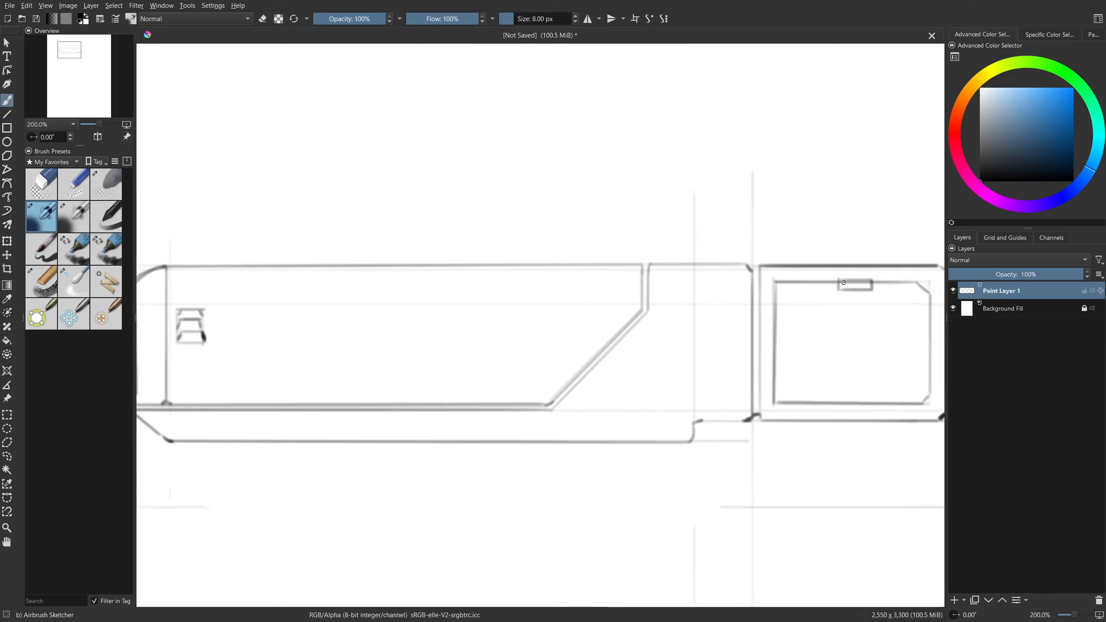
pyautogui.moveTo(850, 288)
pyautogui.mouseDown()
pyautogui.moveTo(866, 288)
pyautogui.moveTo(846, 288)
pyautogui.mouseUp()
pyautogui.hotkey('ctrl', 'z')
pyautogui.hotkey('ctrl', 'z')
pyautogui.hotkey('ctrl', 'z')
pyautogui.moveTo(846, 288); pyautogui.dragTo(861, 288)
# Darken the short horizontal bottom edge linking the body's lower step to the right block.
pyautogui.moveTo(792, 340); pyautogui.dragTo(776, 343)
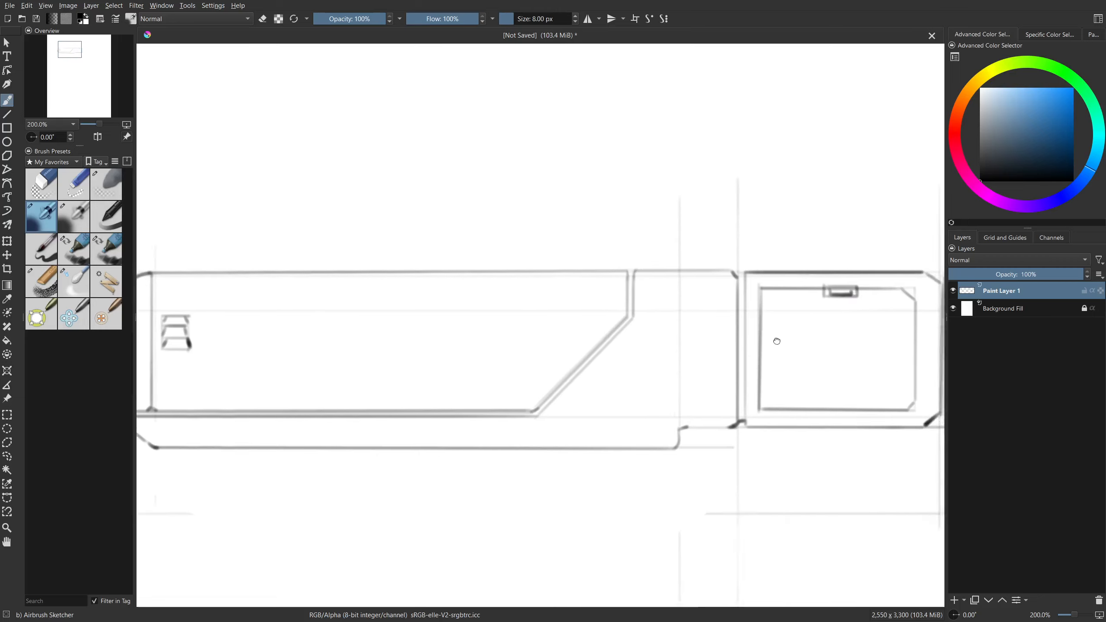
pyautogui.moveTo(546, 401)
pyautogui.mouseDown()
pyautogui.moveTo(582, 408)
pyautogui.moveTo(620, 372)
pyautogui.mouseUp()
pyautogui.moveTo(714, 342); pyautogui.dragTo(623, 325)
pyautogui.press('v')
pyautogui.moveTo(673, 380); pyautogui.dragTo(715, 382)
pyautogui.press('b')
# Draw a thin base strip with angled ends beneath the body's bottom edge, undoing and redrawing a misplaced line.
pyautogui.scroll(-2, 693, 403)
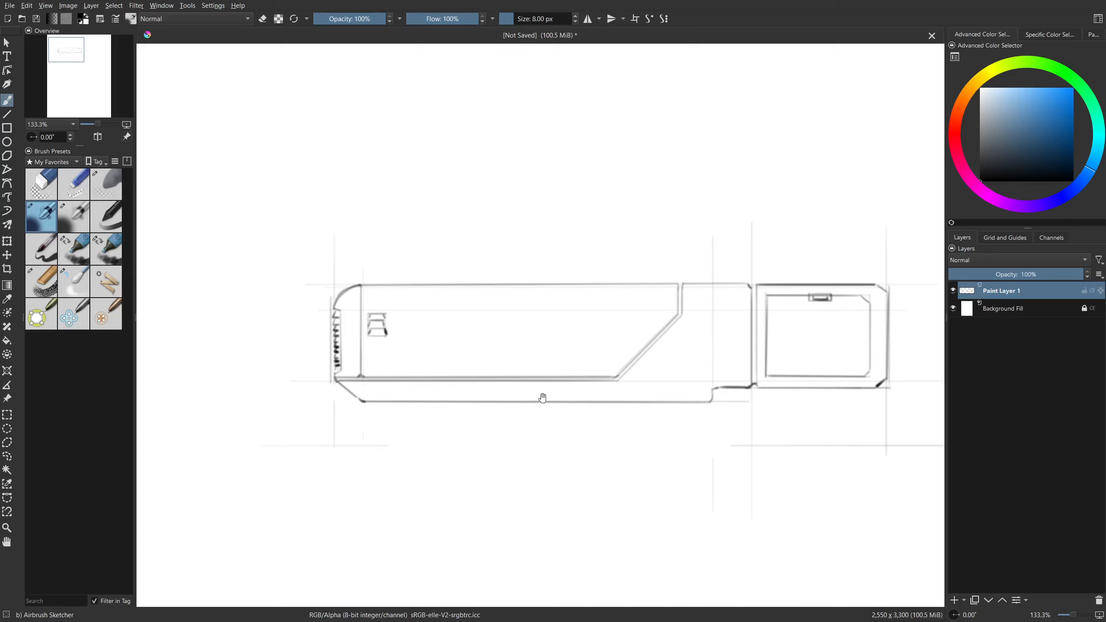
pyautogui.moveTo(542, 393)
pyautogui.mouseDown()
pyautogui.moveTo(487, 319)
pyautogui.moveTo(449, 310)
pyautogui.mouseUp()
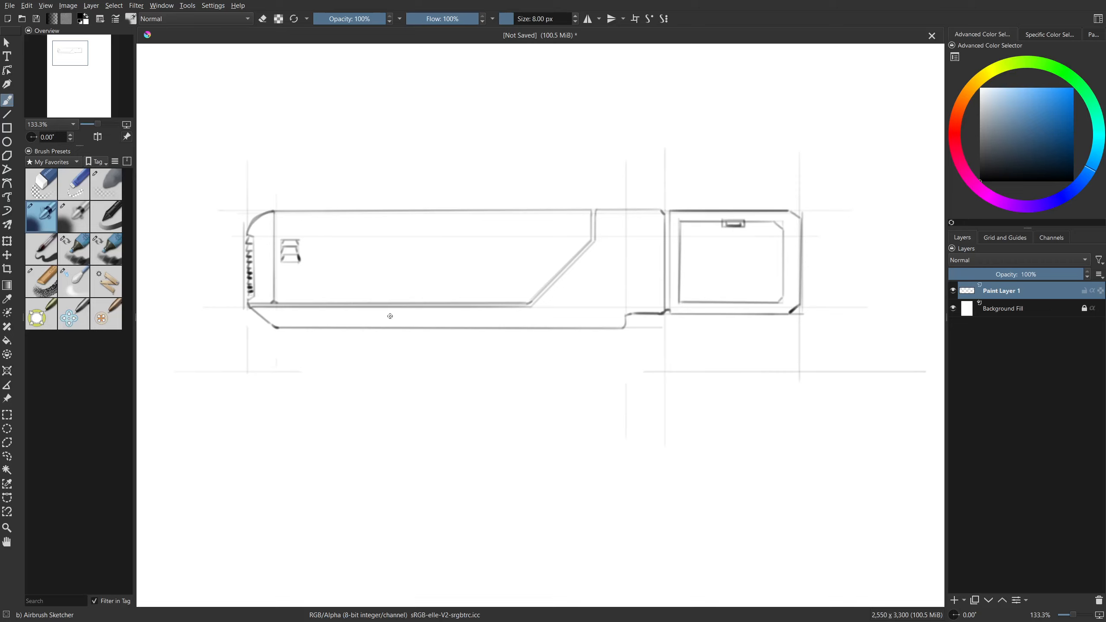
pyautogui.moveTo(393, 297); pyautogui.dragTo(406, 281)
pyautogui.press('v')
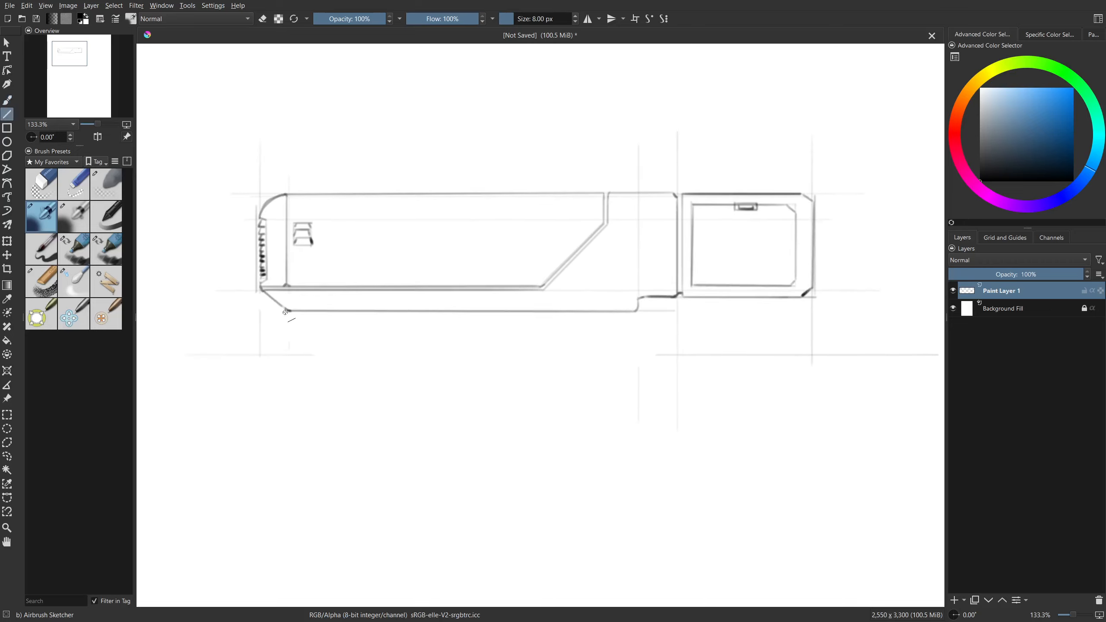
pyautogui.moveTo(285, 312)
pyautogui.mouseDown()
pyautogui.moveTo(284, 324)
pyautogui.moveTo(684, 325)
pyautogui.moveTo(649, 323)
pyautogui.moveTo(643, 313)
pyautogui.moveTo(647, 325)
pyautogui.mouseUp()
pyautogui.press('b')
pyautogui.hotkey('ctrl', 'z')
pyautogui.press('v')
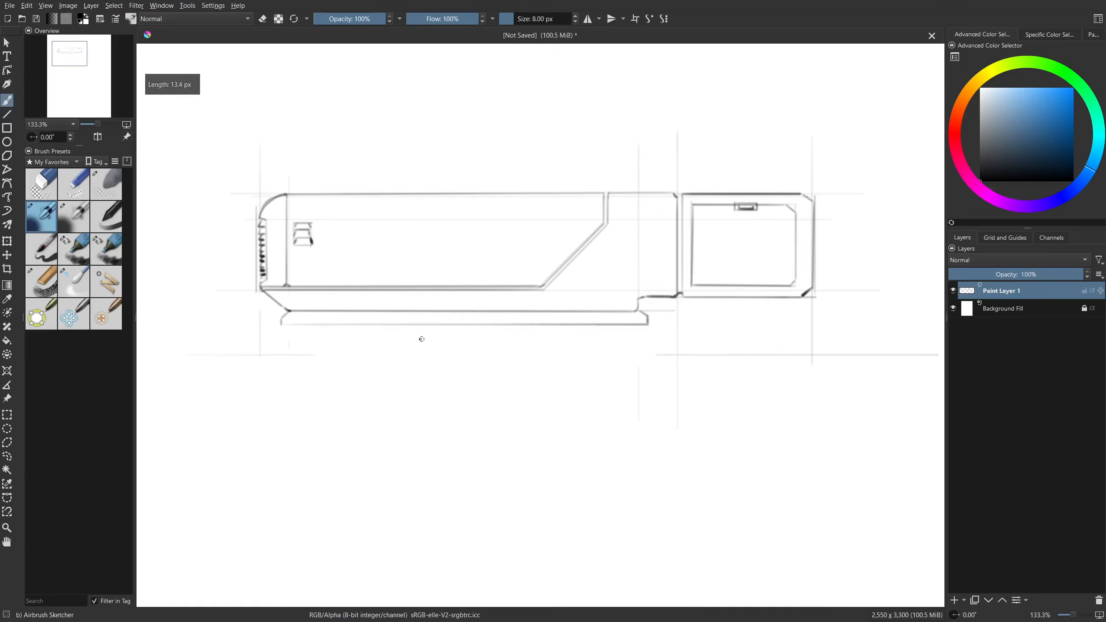
# Draw a shallow trapezoidal recess near each end of the base strip, erasing the inner line between them.
pyautogui.moveTo(303, 318); pyautogui.dragTo(624, 319)
pyautogui.moveTo(624, 319); pyautogui.dragTo(568, 322)
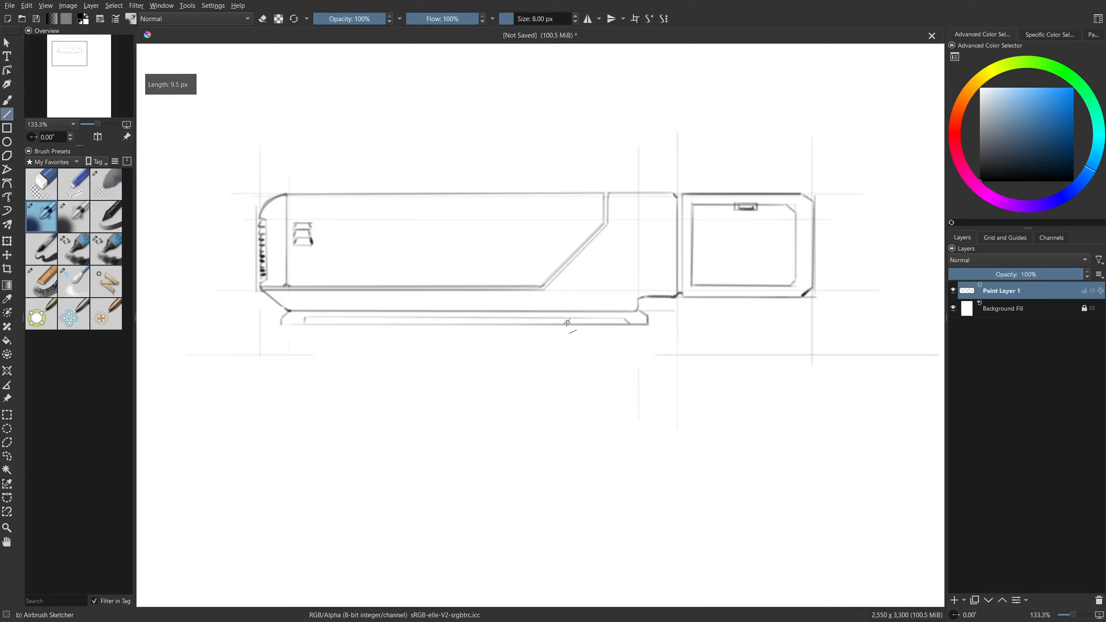
pyautogui.moveTo(352, 318)
pyautogui.mouseDown()
pyautogui.moveTo(304, 323)
pyautogui.moveTo(352, 317)
pyautogui.mouseUp()
pyautogui.moveTo(570, 318)
pyautogui.mouseDown()
pyautogui.moveTo(627, 319)
pyautogui.moveTo(608, 364)
pyautogui.moveTo(625, 363)
pyautogui.moveTo(333, 460)
pyautogui.moveTo(454, 402)
pyautogui.mouseUp()
pyautogui.press('b')
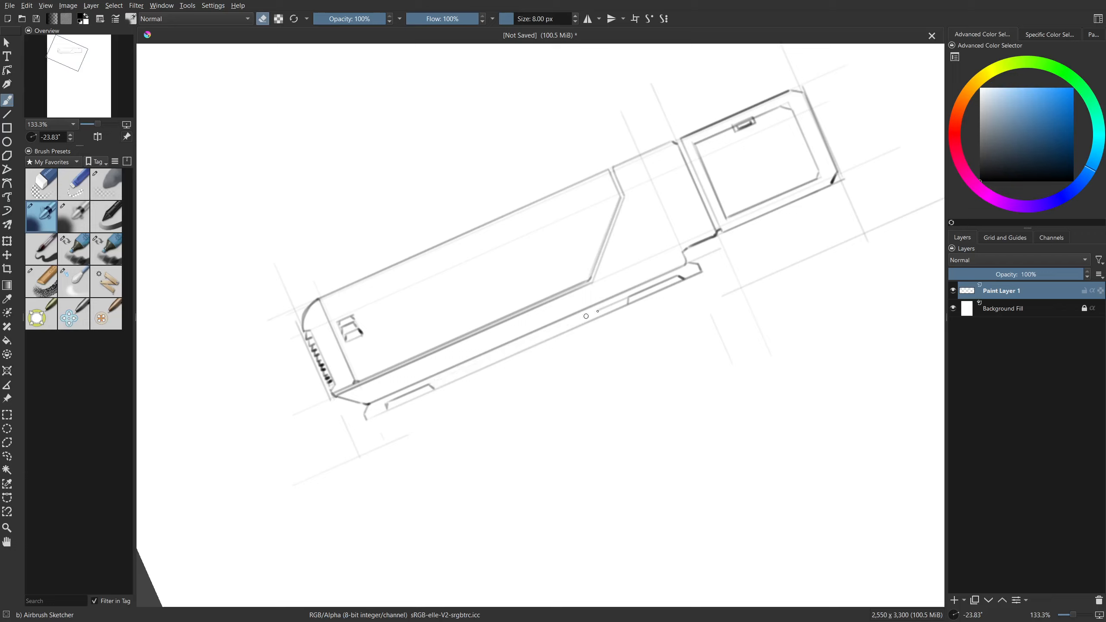
pyautogui.press('5')
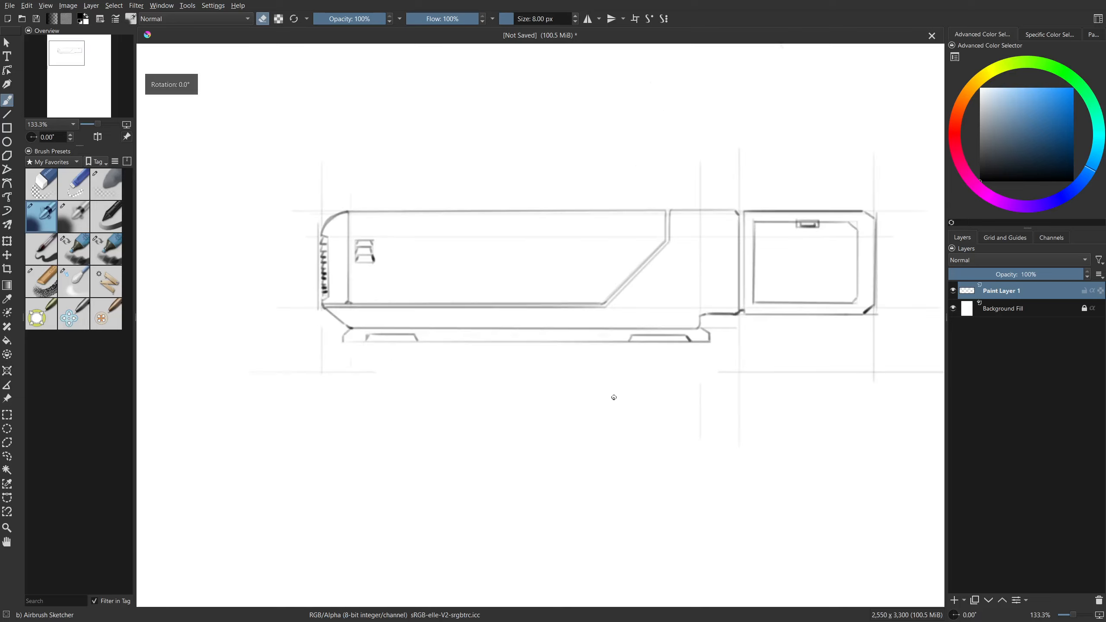
# Add a new paint layer and draw a thin mounting plate on the top edge of the body's right section.
pyautogui.moveTo(618, 370)
pyautogui.mouseDown()
pyautogui.moveTo(551, 386)
pyautogui.moveTo(518, 412)
pyautogui.mouseUp()
pyautogui.moveTo(567, 345); pyautogui.dragTo(600, 340)
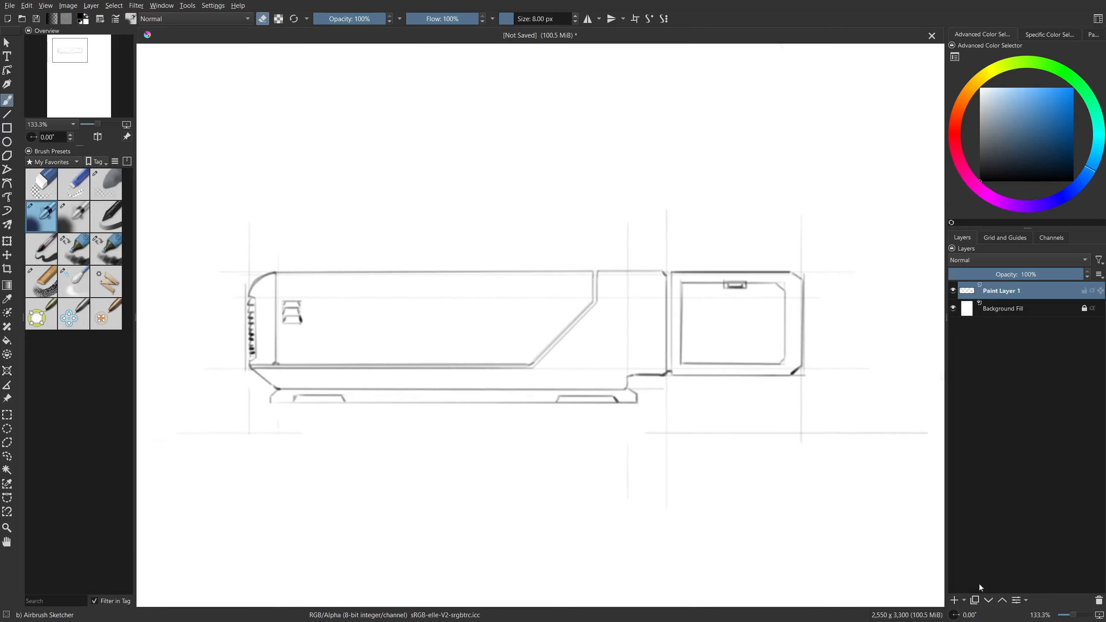
pyautogui.click(960, 601)
pyautogui.press('v')
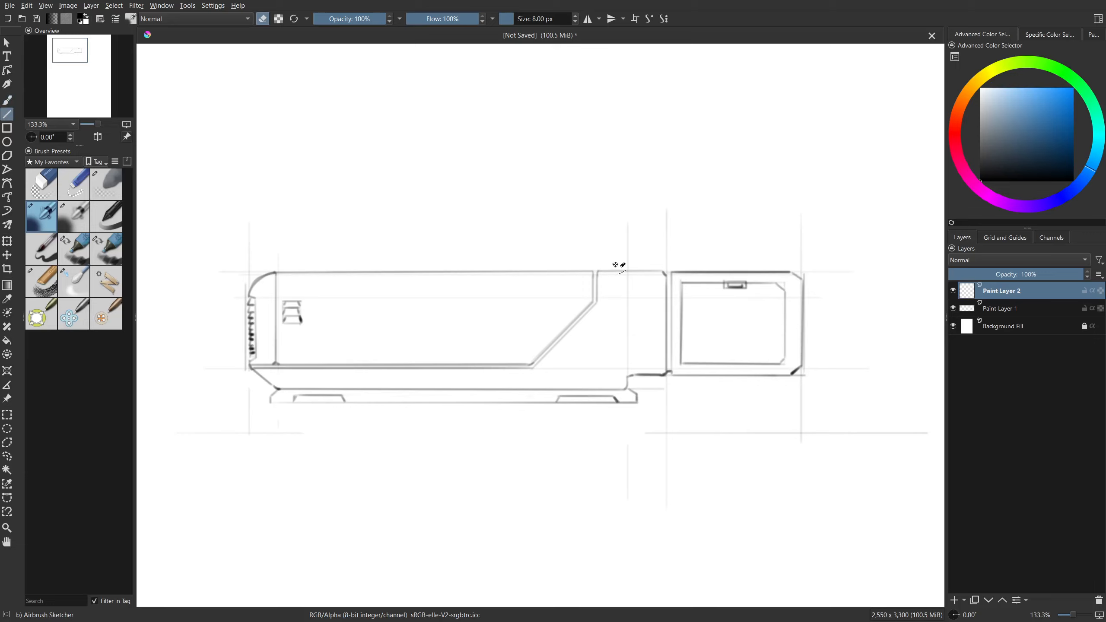
pyautogui.moveTo(606, 265); pyautogui.dragTo(648, 265)
pyautogui.click(637, 267)
pyautogui.press('b')
pyautogui.press('e')
pyautogui.press('v')
pyautogui.moveTo(608, 266); pyautogui.dragTo(650, 267)
pyautogui.moveTo(650, 266)
pyautogui.mouseDown()
pyautogui.moveTo(630, 262)
pyautogui.moveTo(648, 261)
pyautogui.mouseUp()
pyautogui.press('b')
pyautogui.press('v')
pyautogui.moveTo(647, 261); pyautogui.dragTo(648, 266)
pyautogui.press('b')
# Draw a tall rounded knob on a narrow flared neck above the mounting plate, with darkened sides and a lower band.
pyautogui.press('v')
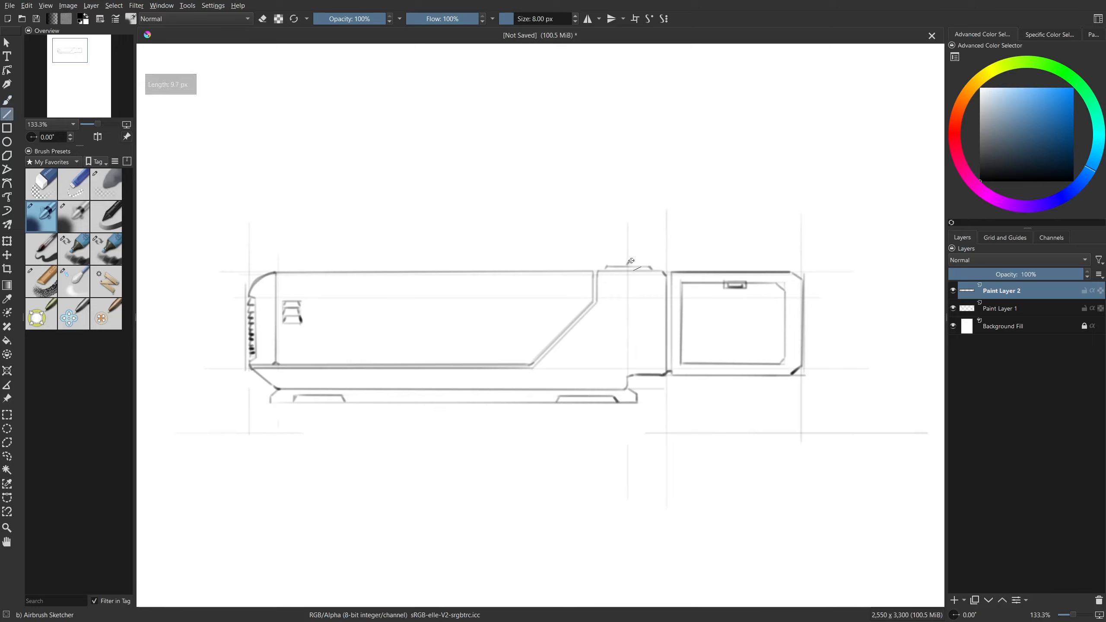
pyautogui.click(647, 262)
pyautogui.press('b')
pyautogui.moveTo(647, 262)
pyautogui.mouseDown()
pyautogui.moveTo(632, 260)
pyautogui.moveTo(648, 259)
pyautogui.moveTo(628, 235)
pyautogui.moveTo(649, 254)
pyautogui.moveTo(648, 232)
pyautogui.mouseUp()
pyautogui.press('v')
pyautogui.press('b')
pyautogui.press('v')
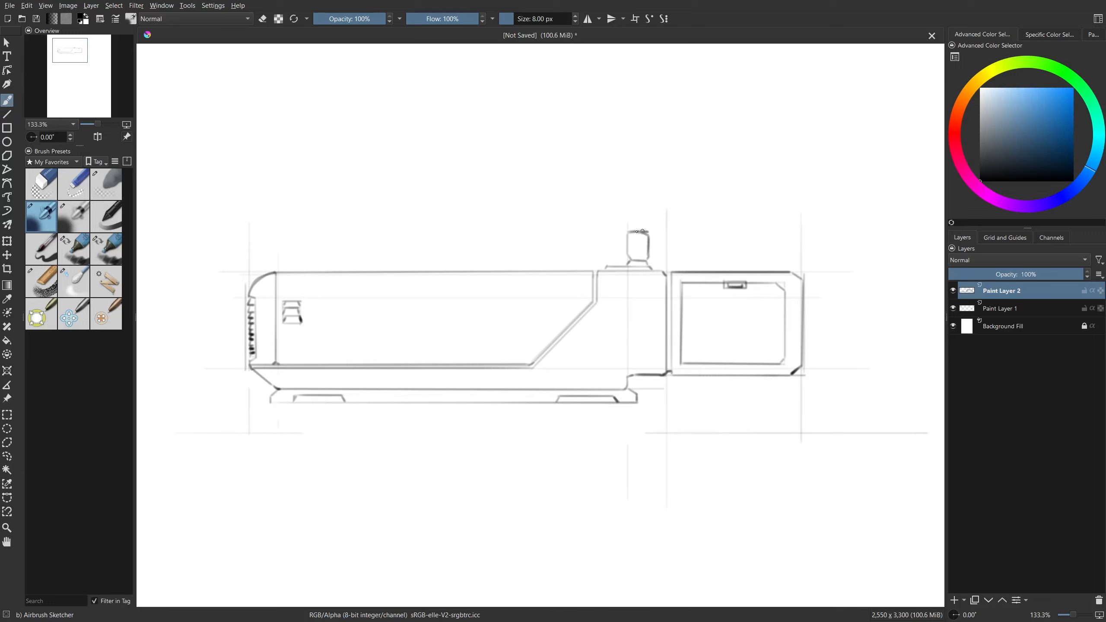
pyautogui.moveTo(643, 231)
pyautogui.mouseDown()
pyautogui.moveTo(629, 232)
pyautogui.moveTo(649, 248)
pyautogui.mouseUp()
pyautogui.moveTo(635, 254); pyautogui.dragTo(649, 254)
# Merge the knob layer down and move the freehand-selected right block left until it overlaps the body's right section.
pyautogui.moveTo(566, 295); pyautogui.dragTo(609, 288)
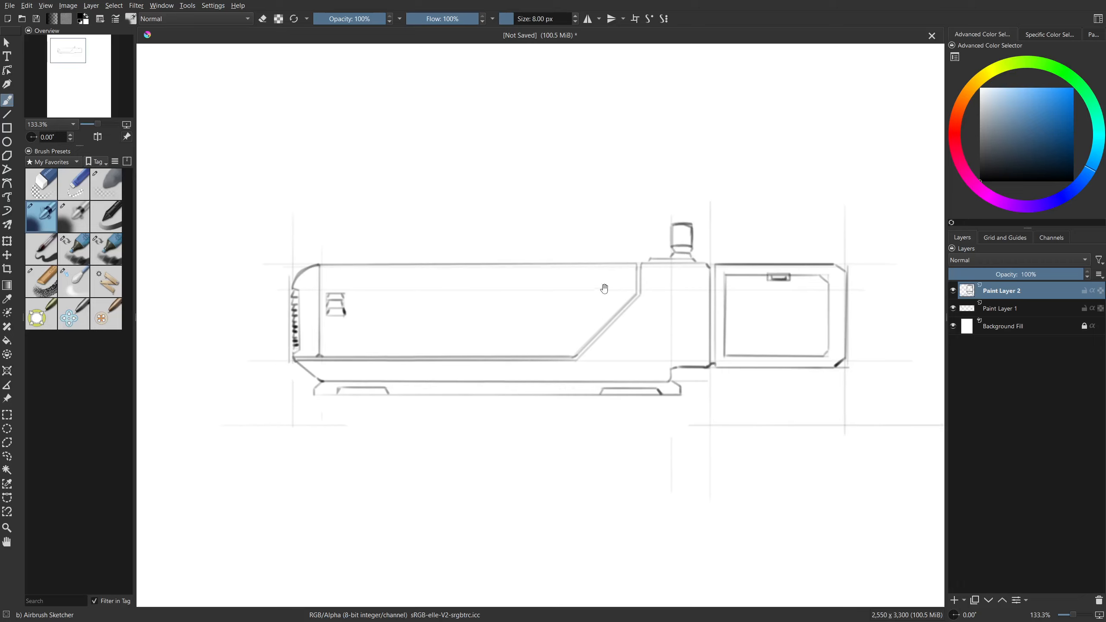
pyautogui.moveTo(541, 322)
pyautogui.mouseDown()
pyautogui.moveTo(504, 311)
pyautogui.moveTo(562, 308)
pyautogui.moveTo(503, 295)
pyautogui.moveTo(424, 243)
pyautogui.mouseUp()
pyautogui.press('v')
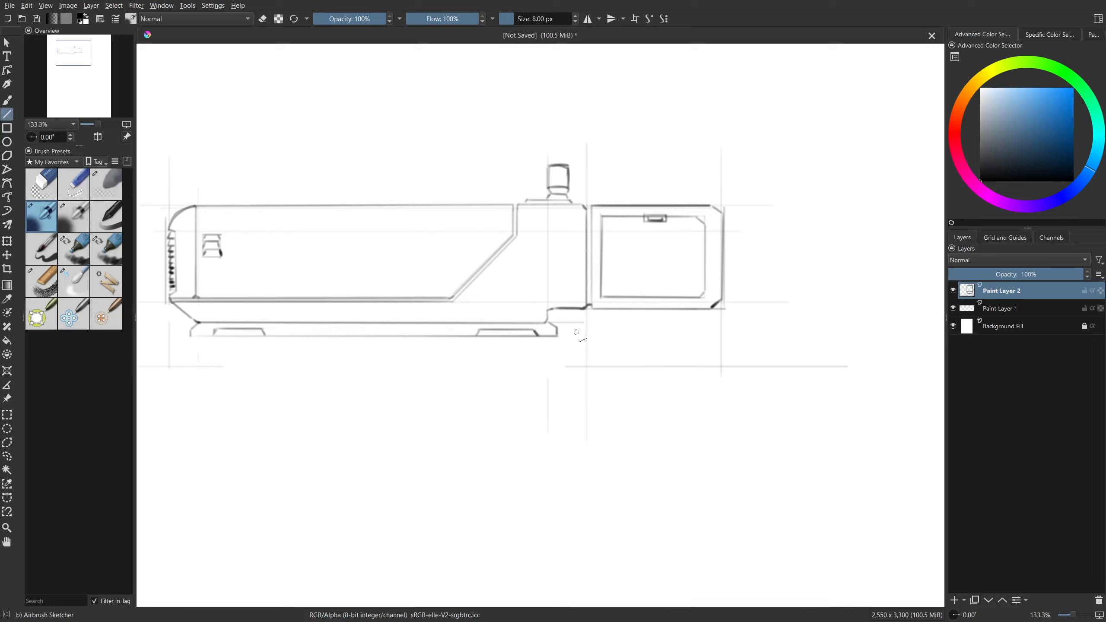
pyautogui.press('b')
pyautogui.moveTo(615, 314); pyautogui.dragTo(627, 349)
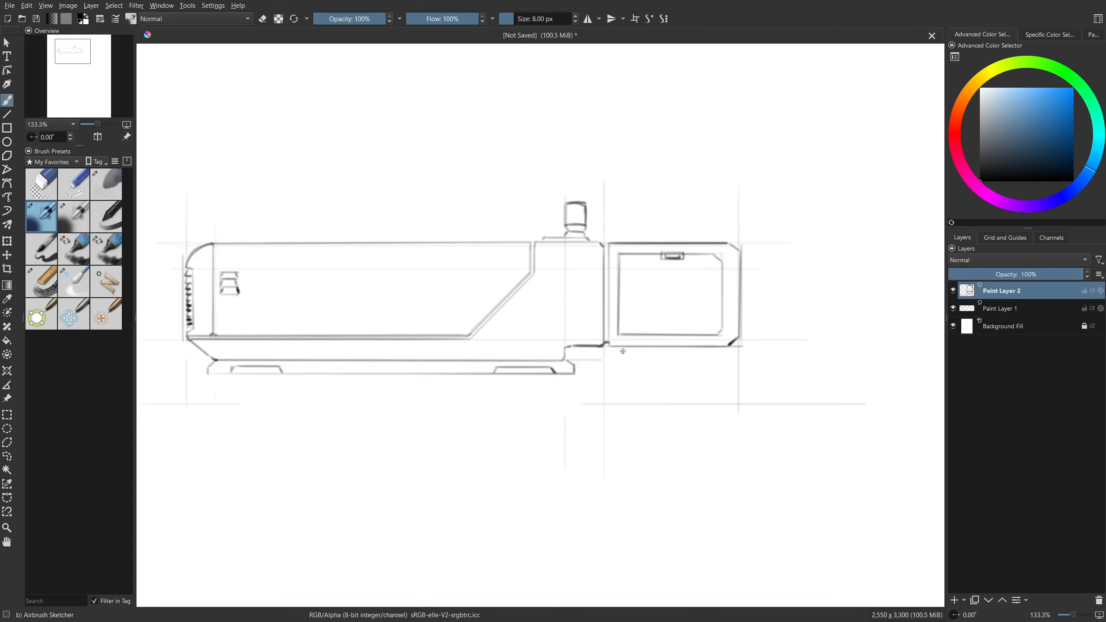
pyautogui.press('l')
pyautogui.moveTo(608, 231)
pyautogui.mouseDown()
pyautogui.moveTo(614, 362)
pyautogui.moveTo(736, 223)
pyautogui.moveTo(609, 230)
pyautogui.mouseUp()
pyautogui.press('t')
pyautogui.click(620, 296)
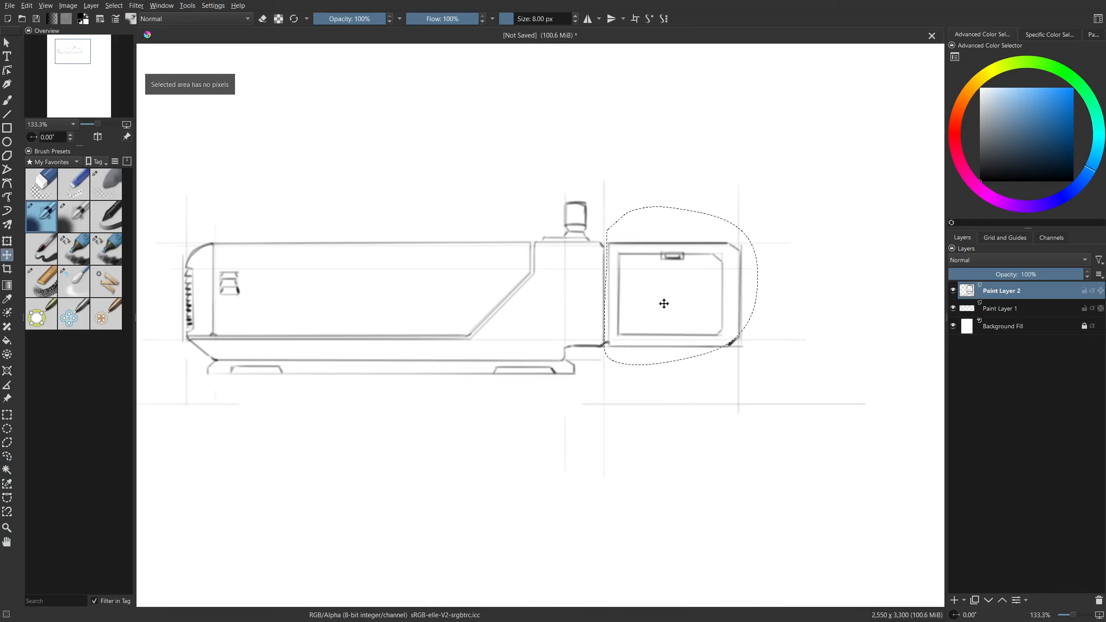
pyautogui.hotkey('ctrl', 'e')
pyautogui.moveTo(676, 308); pyautogui.dragTo(608, 301)
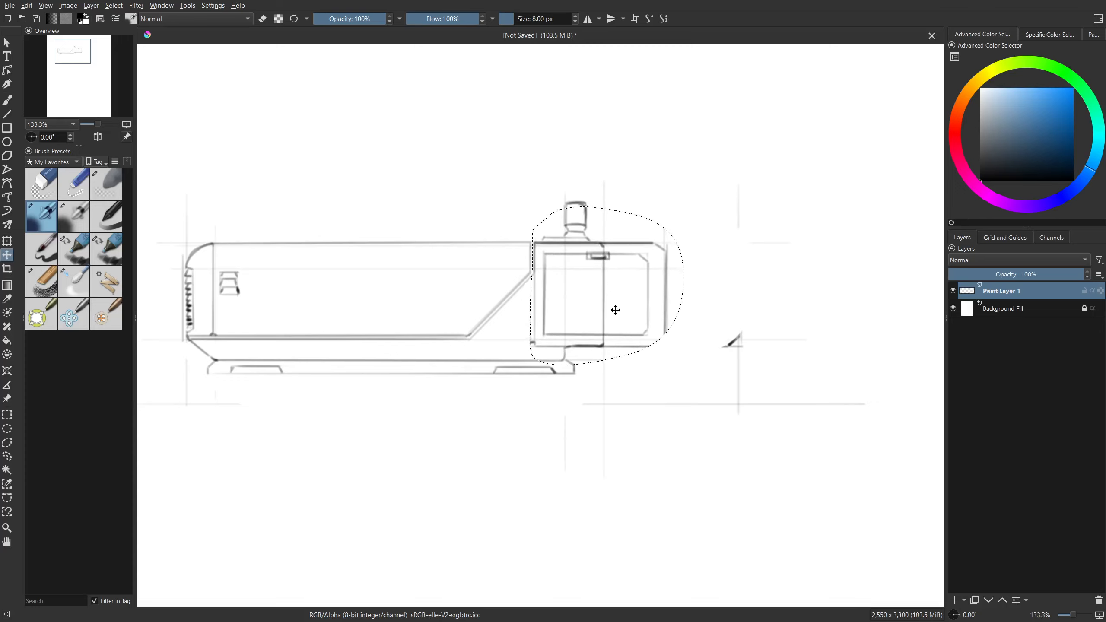
pyautogui.hotkey('ctrl', 'shift', 'a')
# Redraw the bevelled lower corner of the moved block and erase the stray corner stroke at its old position.
pyautogui.press('b')
pyautogui.press('l')
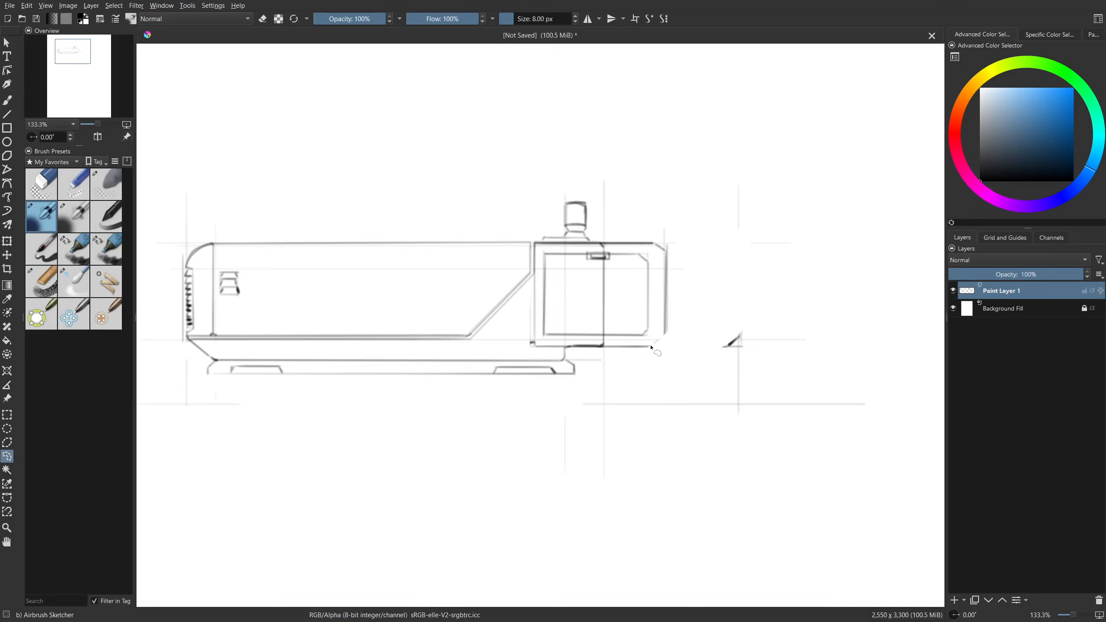
pyautogui.press('b')
pyautogui.moveTo(723, 351); pyautogui.dragTo(732, 352)
pyautogui.moveTo(724, 346); pyautogui.dragTo(739, 339)
pyautogui.press('e')
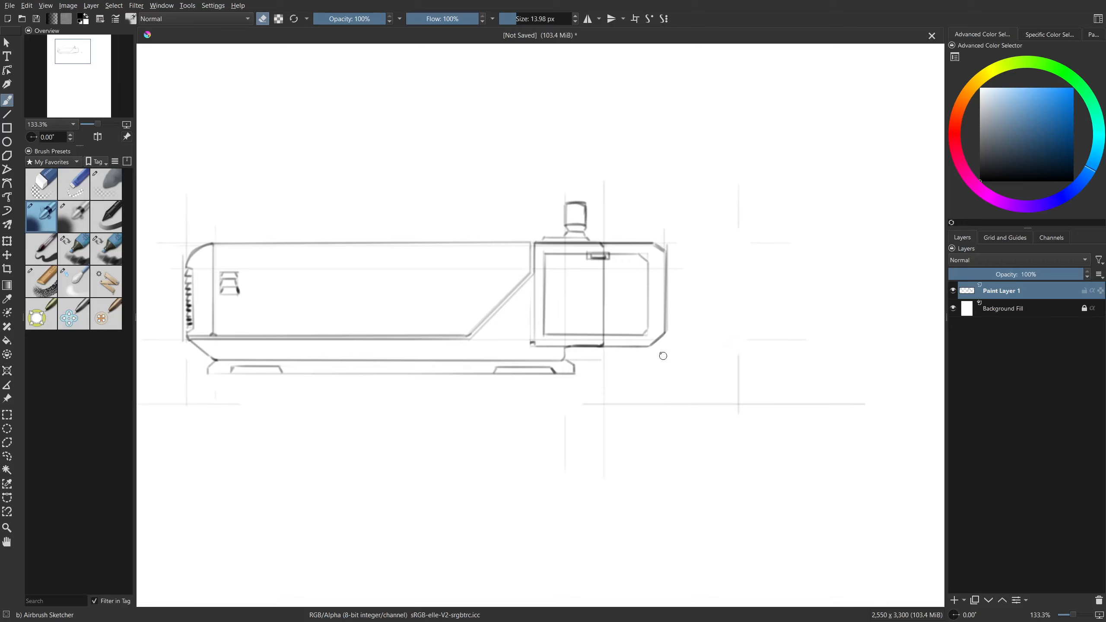
# Reduce the brush to about 6.5 px, darken the base outline, and erase its bottom line beneath the recesses to form feet.
pyautogui.moveTo(531, 360); pyautogui.dragTo(633, 374)
pyautogui.press('e')
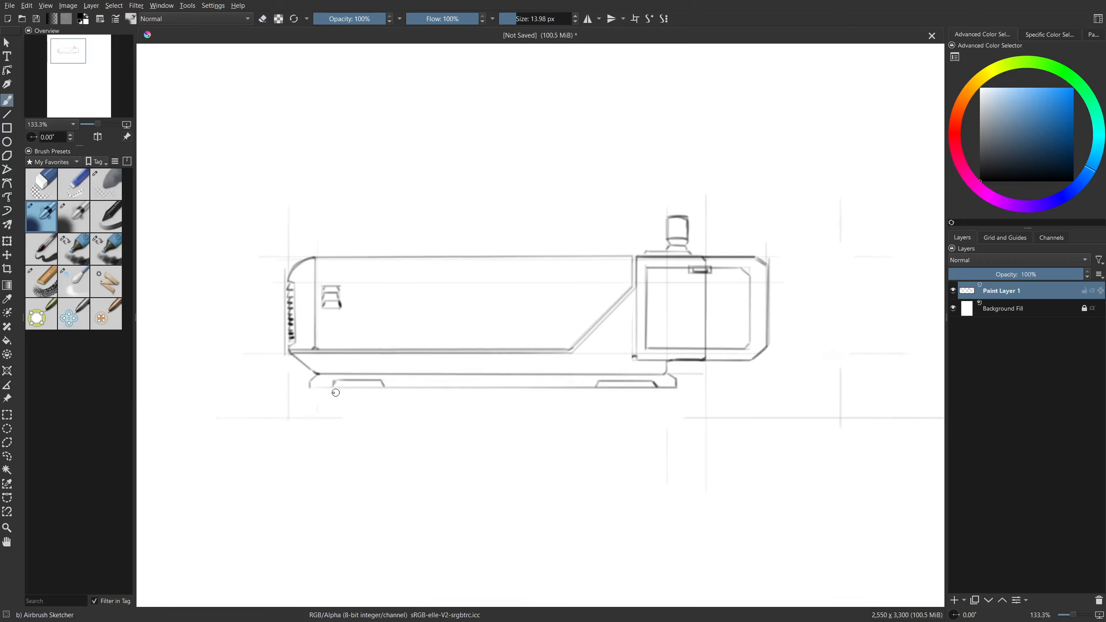
pyautogui.press('[')
pyautogui.press('[')
pyautogui.press('[')
pyautogui.press('v')
pyautogui.moveTo(310, 385)
pyautogui.mouseDown()
pyautogui.moveTo(659, 382)
pyautogui.moveTo(632, 388)
pyautogui.mouseUp()
pyautogui.press('b')
pyautogui.press('e')
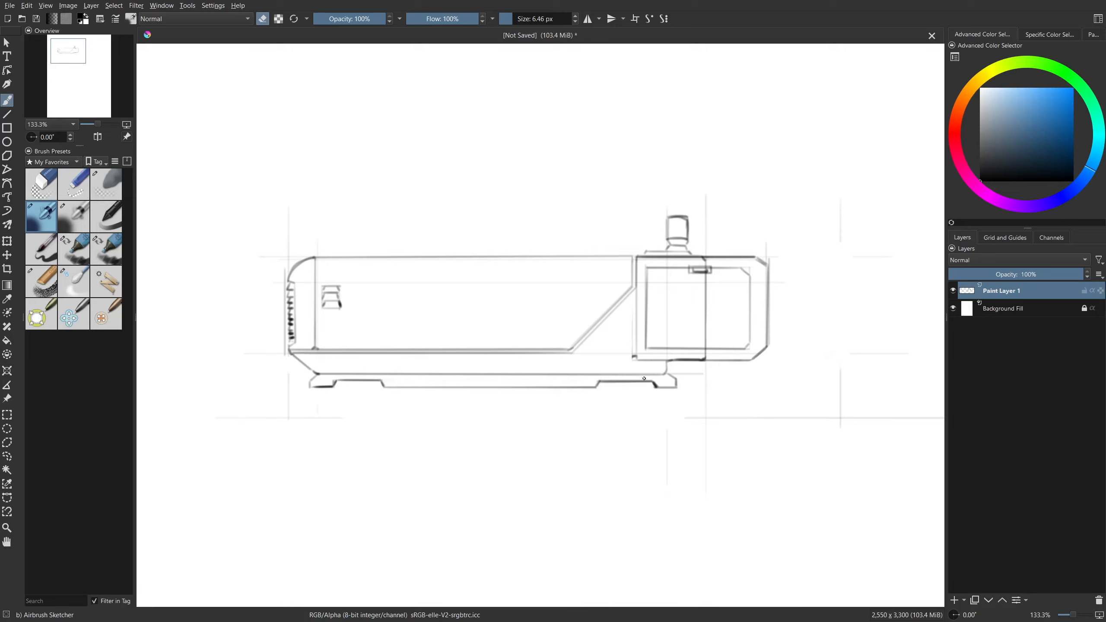
# Erase the body's old vertical end line where it crosses the inside of the moved block.
pyautogui.moveTo(683, 333); pyautogui.dragTo(663, 336)
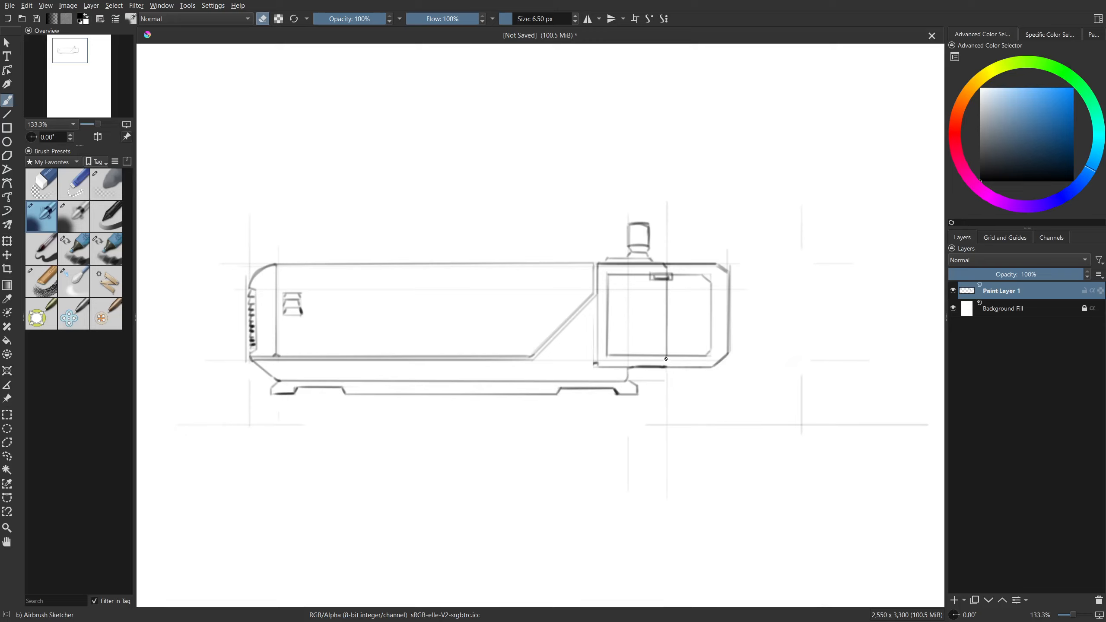
pyautogui.moveTo(668, 342); pyautogui.dragTo(666, 284)
pyautogui.press('e')
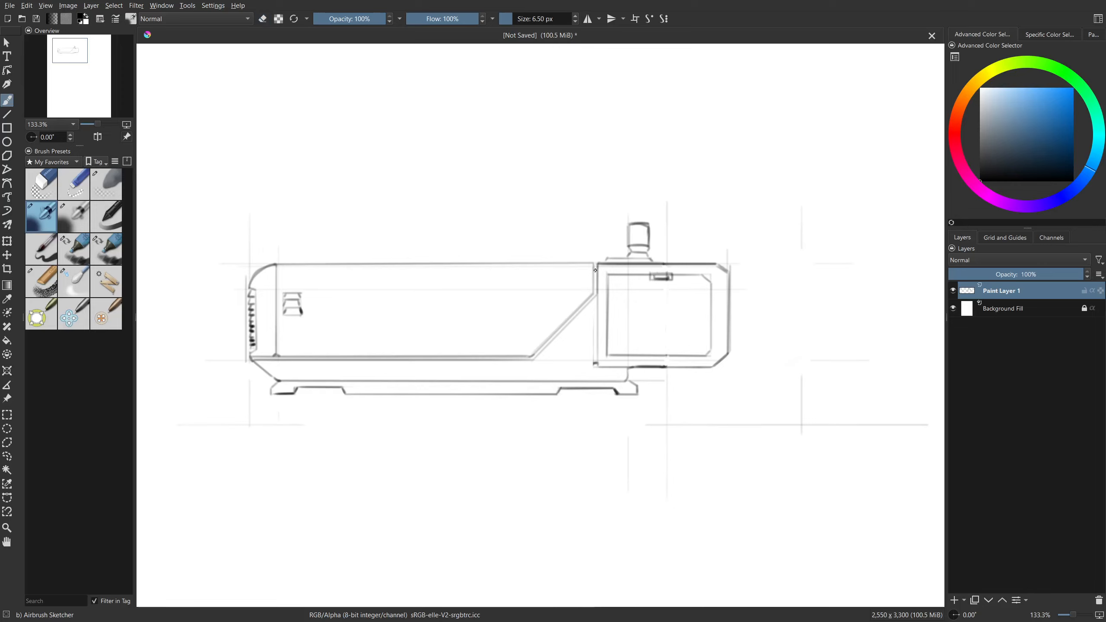
# Clean up and redraw the body's lower left corner, and darken the vertical line beside the rounded end.
pyautogui.moveTo(302, 370); pyautogui.dragTo(382, 362)
pyautogui.press('e')
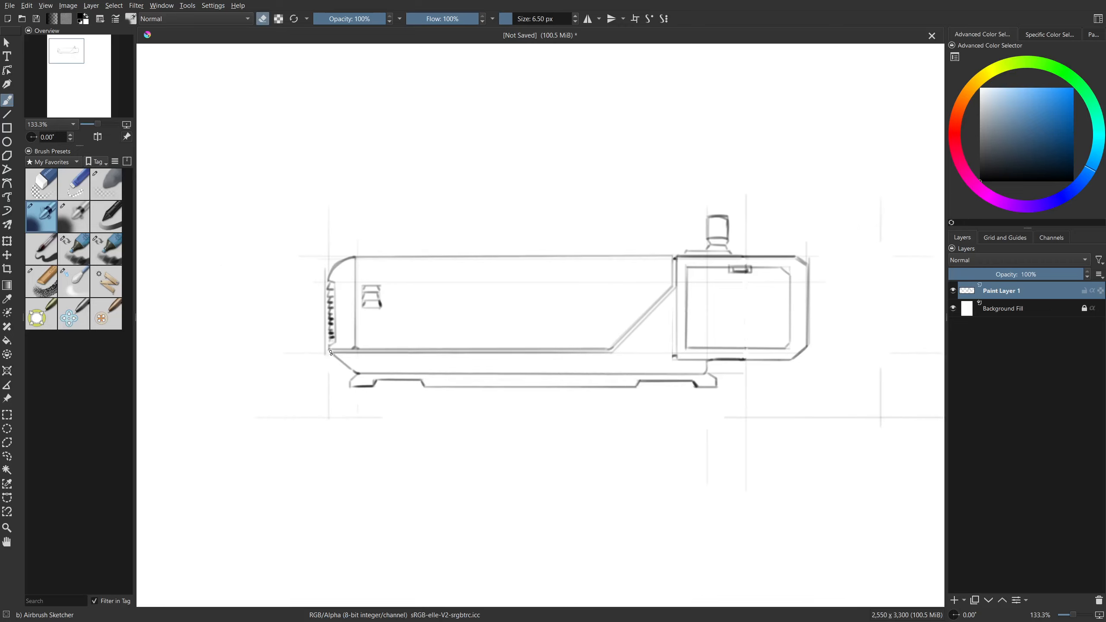
pyautogui.press('e')
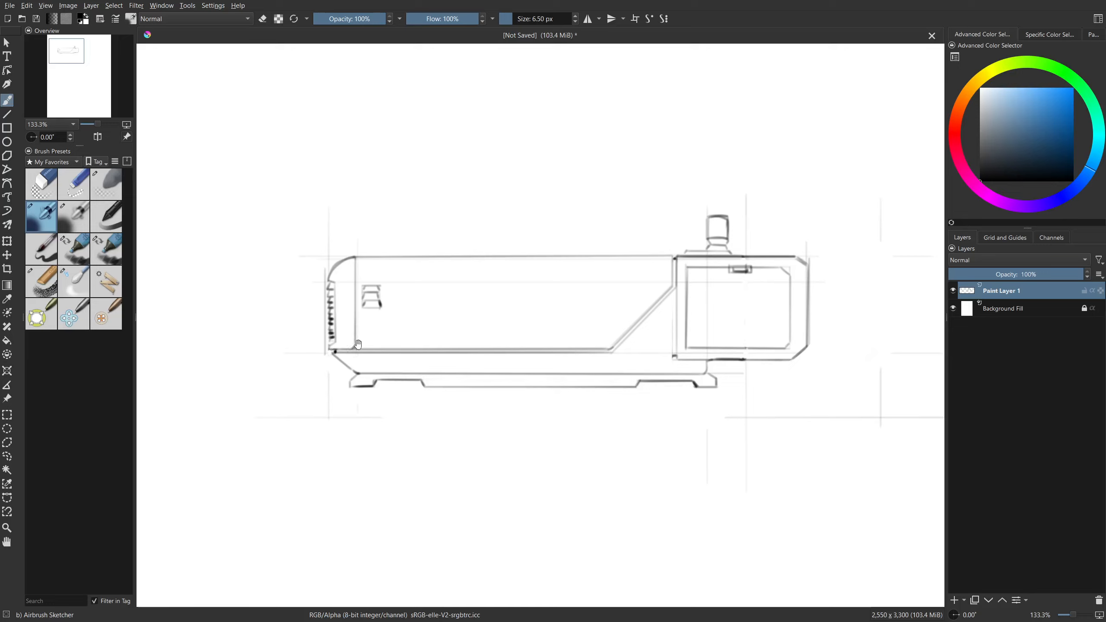
pyautogui.moveTo(358, 345)
pyautogui.mouseDown()
pyautogui.moveTo(365, 359)
pyautogui.moveTo(362, 271)
pyautogui.mouseUp()
pyautogui.press('v')
pyautogui.moveTo(365, 271); pyautogui.dragTo(363, 361)
pyautogui.press('b')
# Erase the moved block's outer left edge below the panel line and the part of its bottom edge overlapping the body.
pyautogui.moveTo(491, 333); pyautogui.dragTo(479, 341)
pyautogui.moveTo(549, 357); pyautogui.dragTo(546, 359)
pyautogui.moveTo(690, 374)
pyautogui.mouseDown()
pyautogui.moveTo(548, 335)
pyautogui.moveTo(553, 308)
pyautogui.mouseUp()
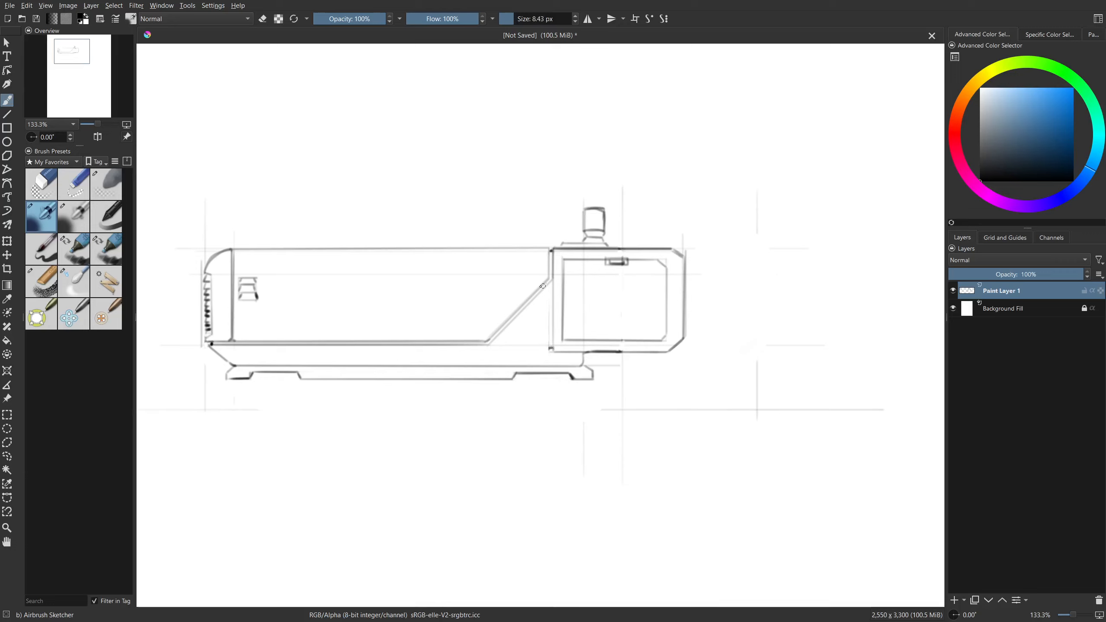
pyautogui.press('e')
pyautogui.moveTo(382, 368); pyautogui.dragTo(442, 405)
pyautogui.moveTo(561, 340); pyautogui.dragTo(564, 342)
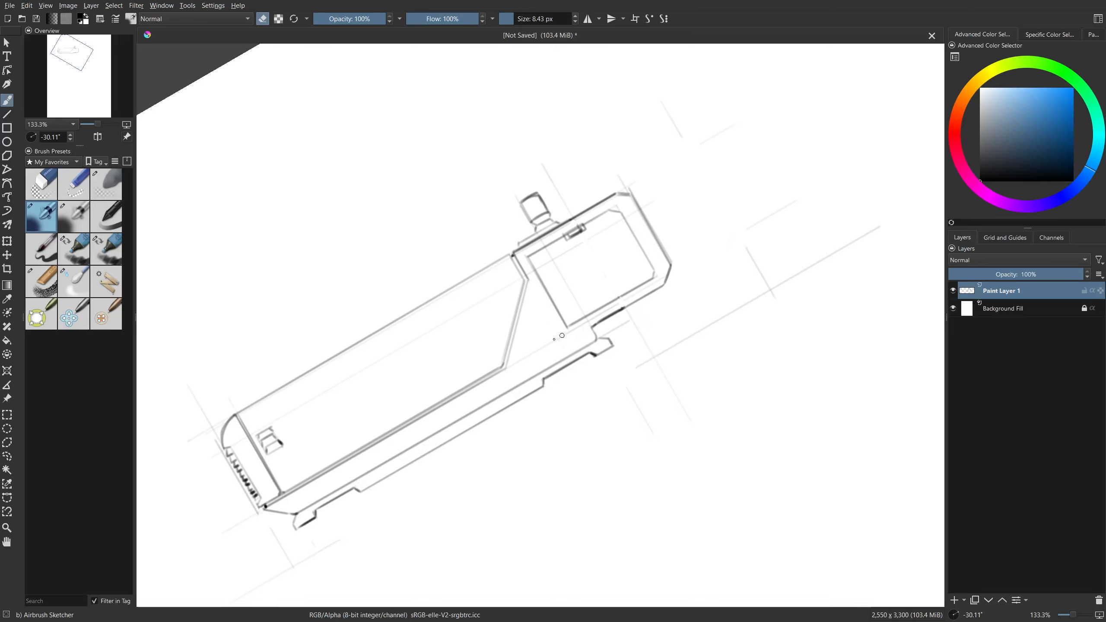
pyautogui.press('5')
# Straighten the canvas to 0° and add a new paint layer above the existing sketch.
pyautogui.moveTo(563, 392); pyautogui.dragTo(620, 380)
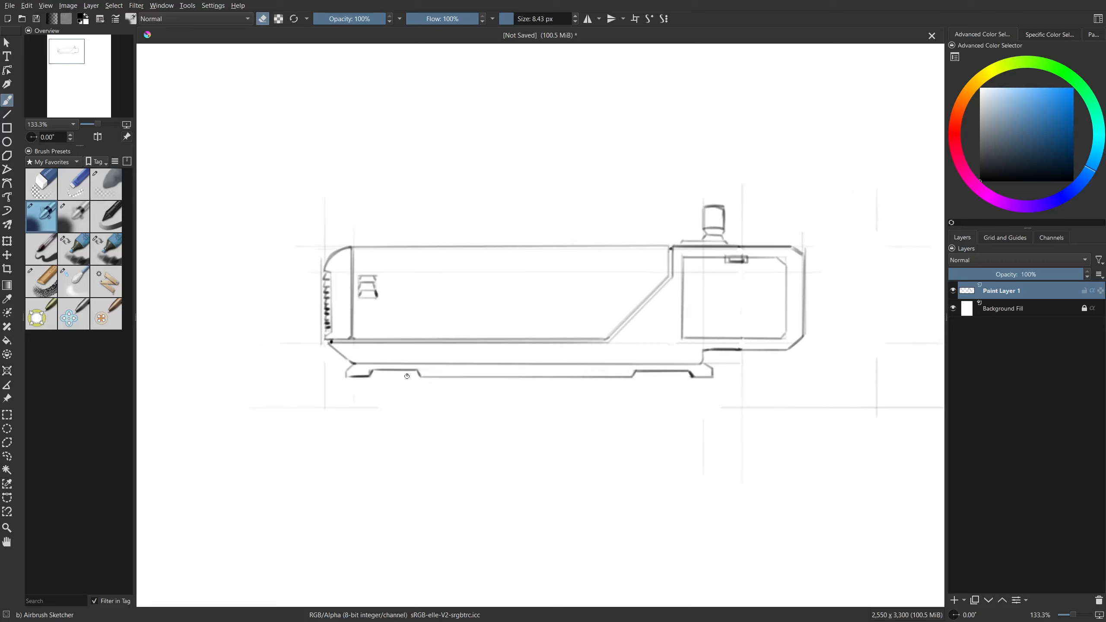
pyautogui.moveTo(389, 322)
pyautogui.mouseDown()
pyautogui.moveTo(395, 363)
pyautogui.moveTo(475, 331)
pyautogui.moveTo(524, 331)
pyautogui.mouseUp()
pyautogui.moveTo(435, 305); pyautogui.dragTo(461, 310)
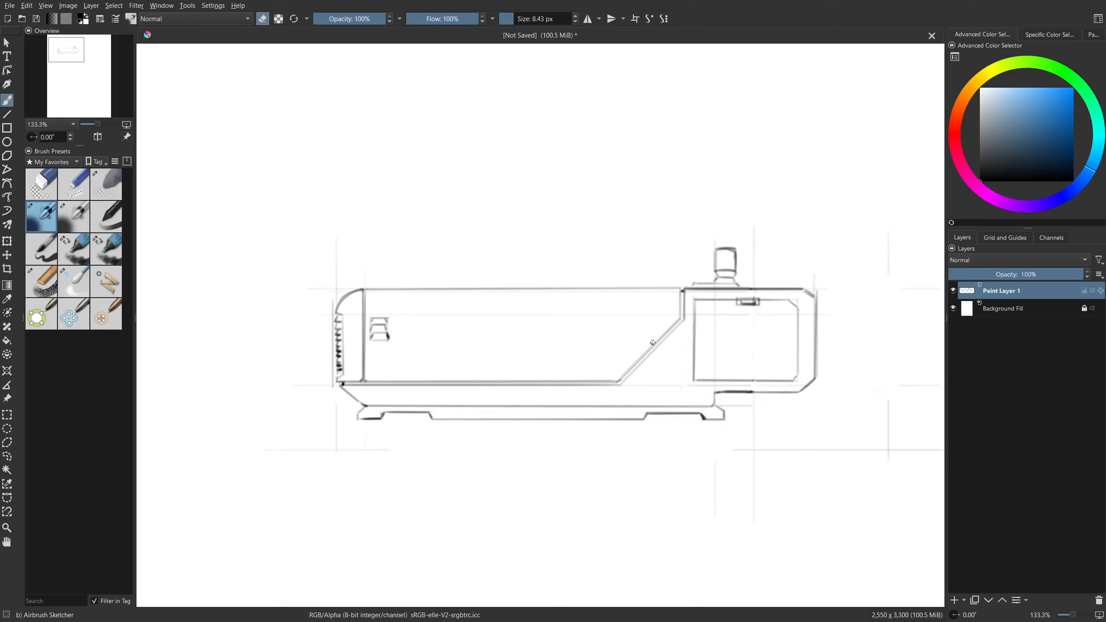
pyautogui.moveTo(640, 351)
pyautogui.mouseDown()
pyautogui.moveTo(638, 341)
pyautogui.moveTo(617, 373)
pyautogui.mouseUp()
pyautogui.press('v')
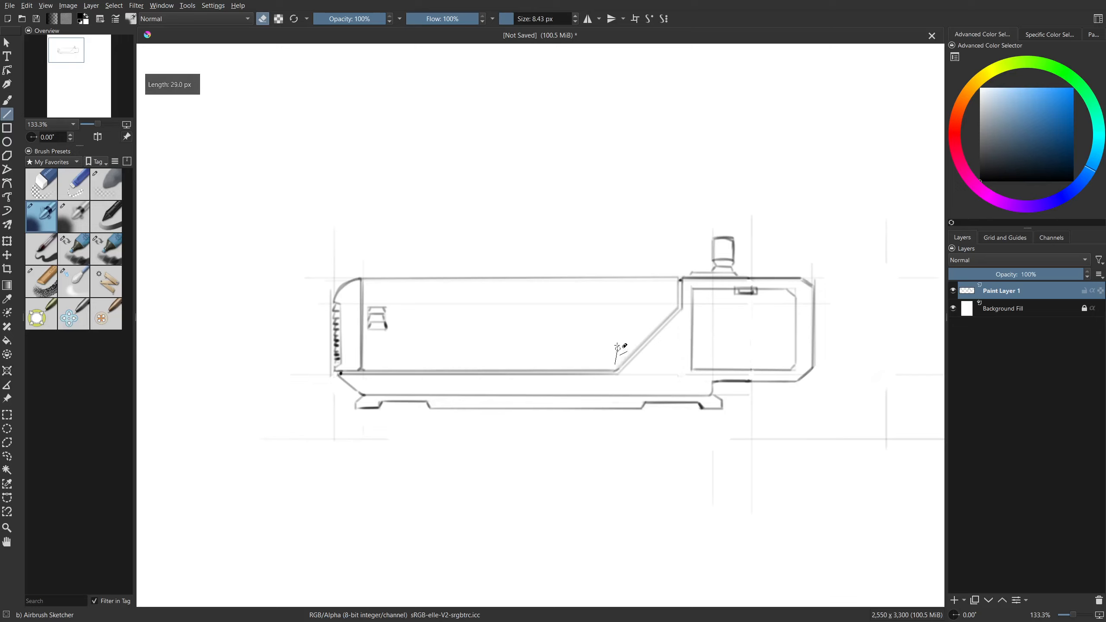
pyautogui.press('b')
pyautogui.click(953, 601)
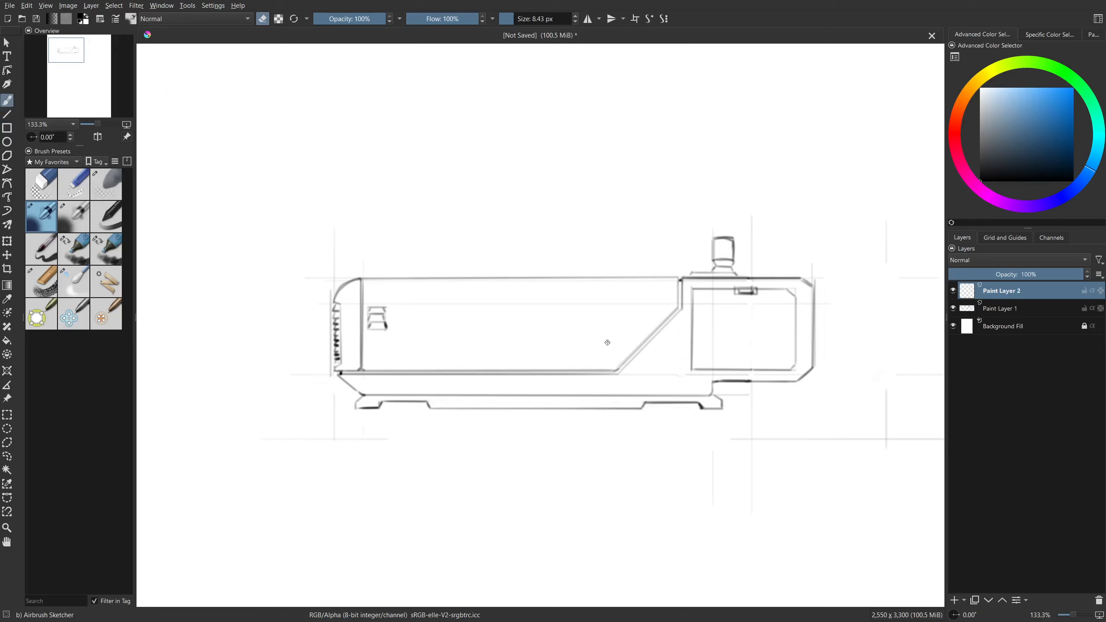
# Draw a trapezoidal panel outline with straight lines inside the body, its slanted side following the diagonal panel line.
pyautogui.press('e')
pyautogui.press('v')
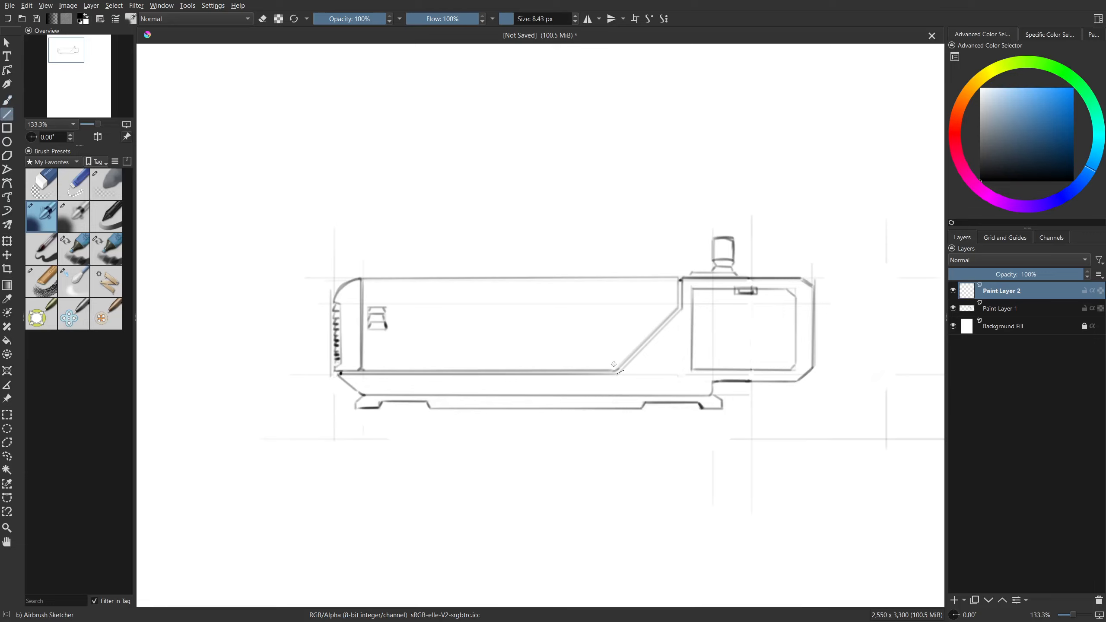
pyautogui.moveTo(587, 363); pyautogui.dragTo(612, 364)
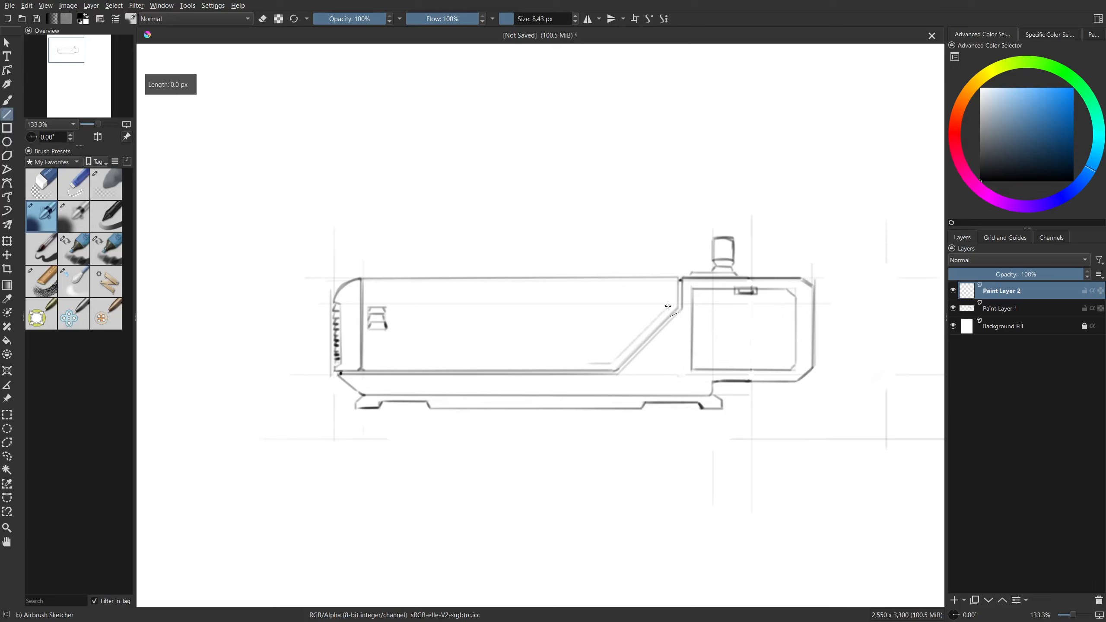
pyautogui.moveTo(670, 306); pyautogui.dragTo(590, 309)
pyautogui.moveTo(588, 307); pyautogui.dragTo(574, 362)
# Draw two rectangular panel outlines in a row between the trapezoidal panel and the small vent, redoing misplaced edges.
pyautogui.moveTo(574, 361)
pyautogui.mouseDown()
pyautogui.moveTo(473, 363)
pyautogui.moveTo(479, 343)
pyautogui.mouseUp()
pyautogui.press('b')
pyautogui.hotkey('ctrl', 'z')
pyautogui.hotkey('ctrl', 'z')
pyautogui.press('v')
pyautogui.moveTo(575, 362)
pyautogui.mouseDown()
pyautogui.moveTo(475, 365)
pyautogui.moveTo(477, 306)
pyautogui.moveTo(575, 306)
pyautogui.mouseUp()
pyautogui.moveTo(501, 357)
pyautogui.mouseDown()
pyautogui.moveTo(558, 348)
pyautogui.moveTo(528, 296)
pyautogui.moveTo(519, 351)
pyautogui.moveTo(452, 350)
pyautogui.moveTo(453, 297)
pyautogui.moveTo(519, 297)
pyautogui.mouseUp()
pyautogui.press('b')
pyautogui.hotkey('ctrl', 'z')
pyautogui.press('v')
pyautogui.press('b')
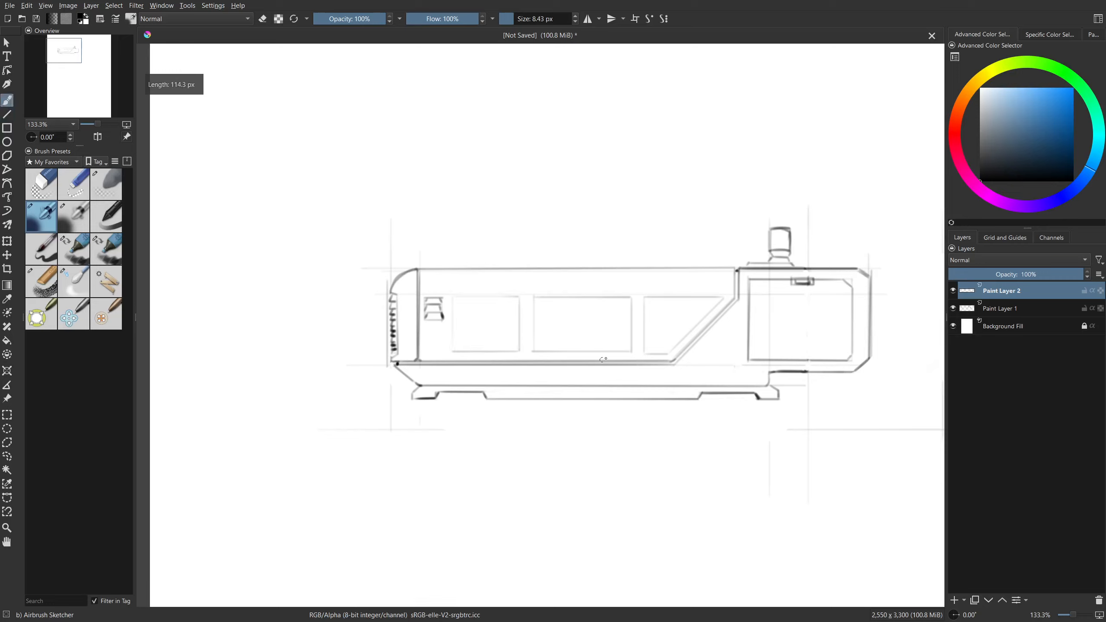
# Draw a long narrow recessed strip with short end lines just below the body's top edge.
pyautogui.moveTo(610, 383)
pyautogui.mouseDown()
pyautogui.moveTo(620, 381)
pyautogui.moveTo(490, 383)
pyautogui.mouseUp()
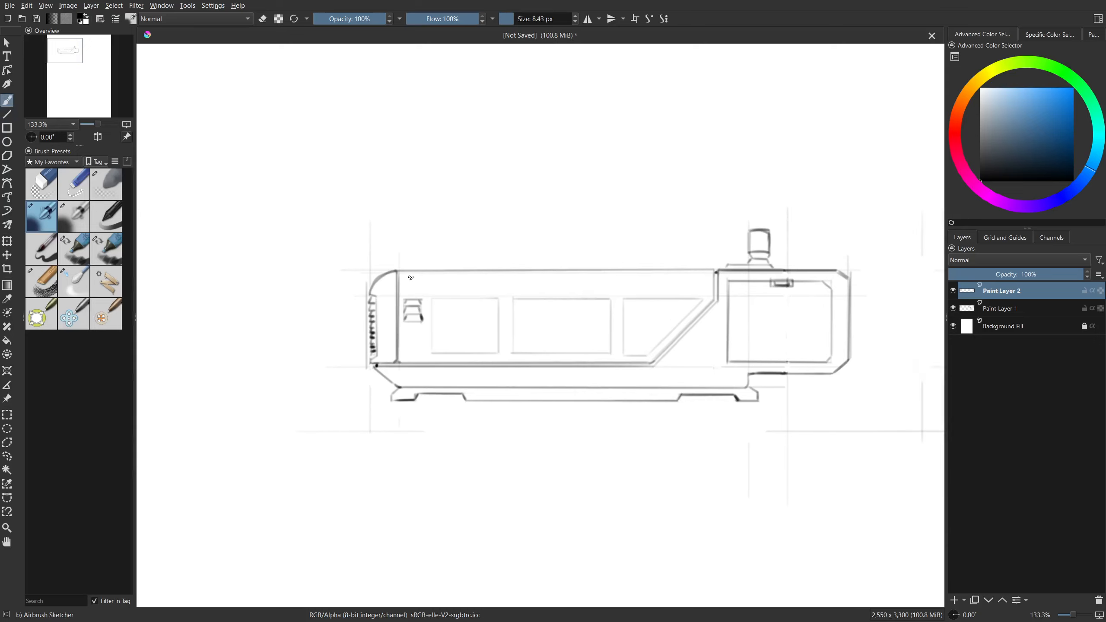
pyautogui.press('v')
pyautogui.moveTo(415, 284)
pyautogui.mouseDown()
pyautogui.moveTo(711, 283)
pyautogui.moveTo(695, 281)
pyautogui.mouseUp()
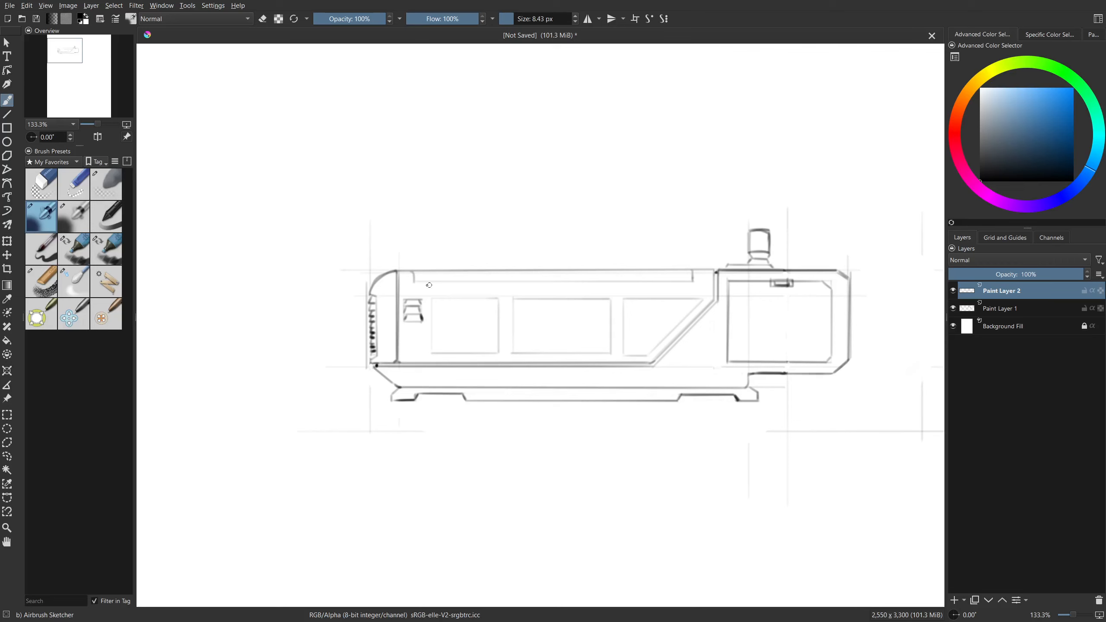
# Reduce the brush to 8 px and darken the top strip's corners and its long lower edge.
pyautogui.moveTo(360, 326); pyautogui.dragTo(385, 478)
pyautogui.scroll(1, 490, 409)
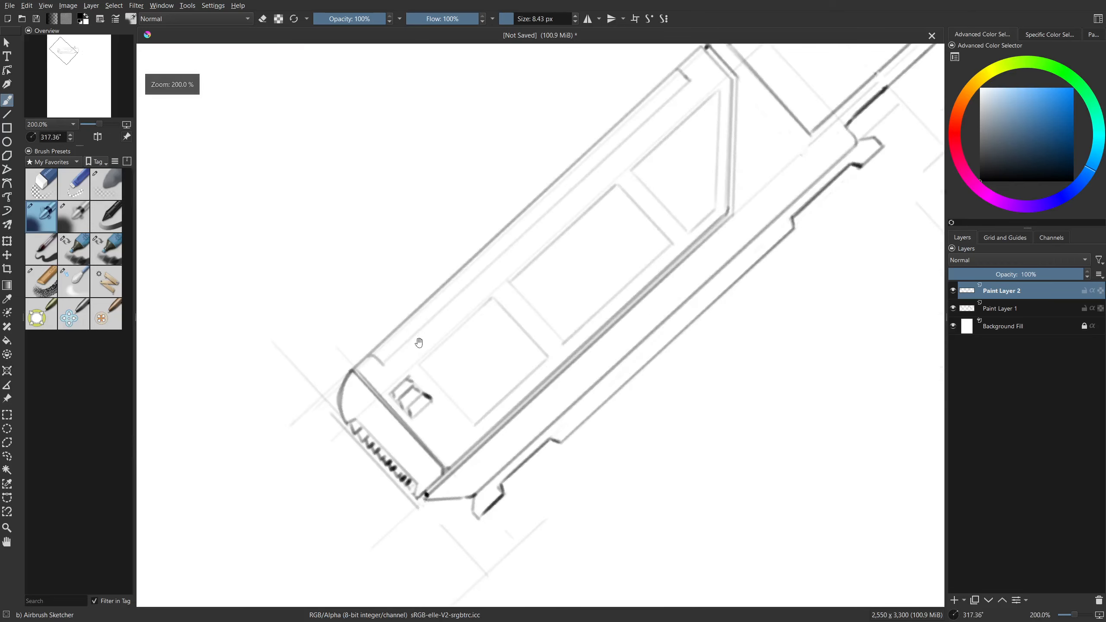
pyautogui.moveTo(419, 343); pyautogui.dragTo(447, 324)
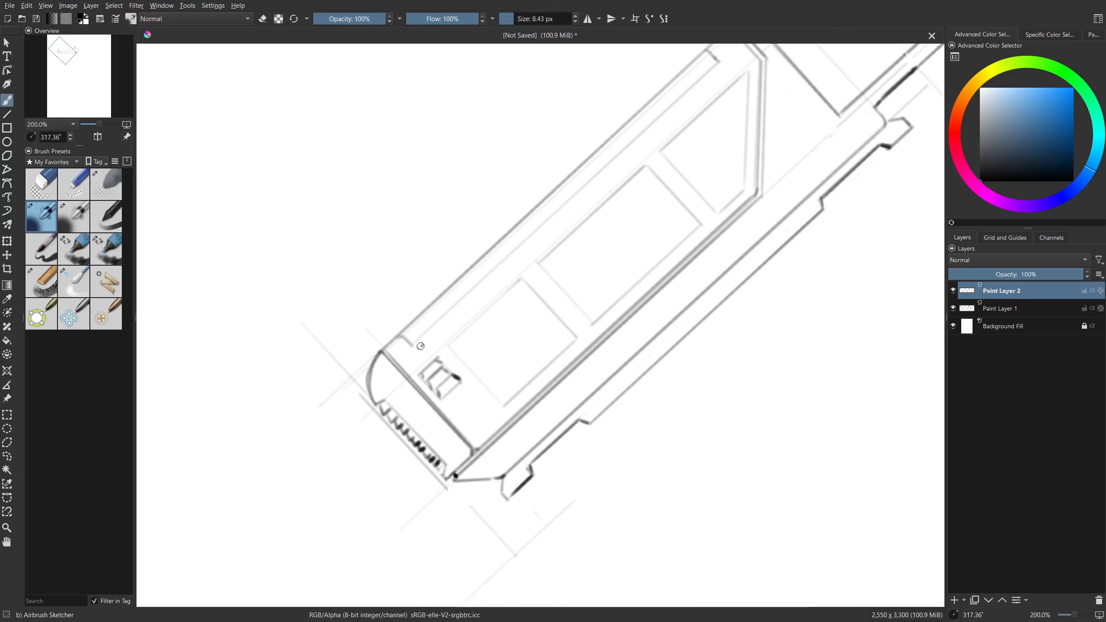
pyautogui.scroll(1, 442, 317)
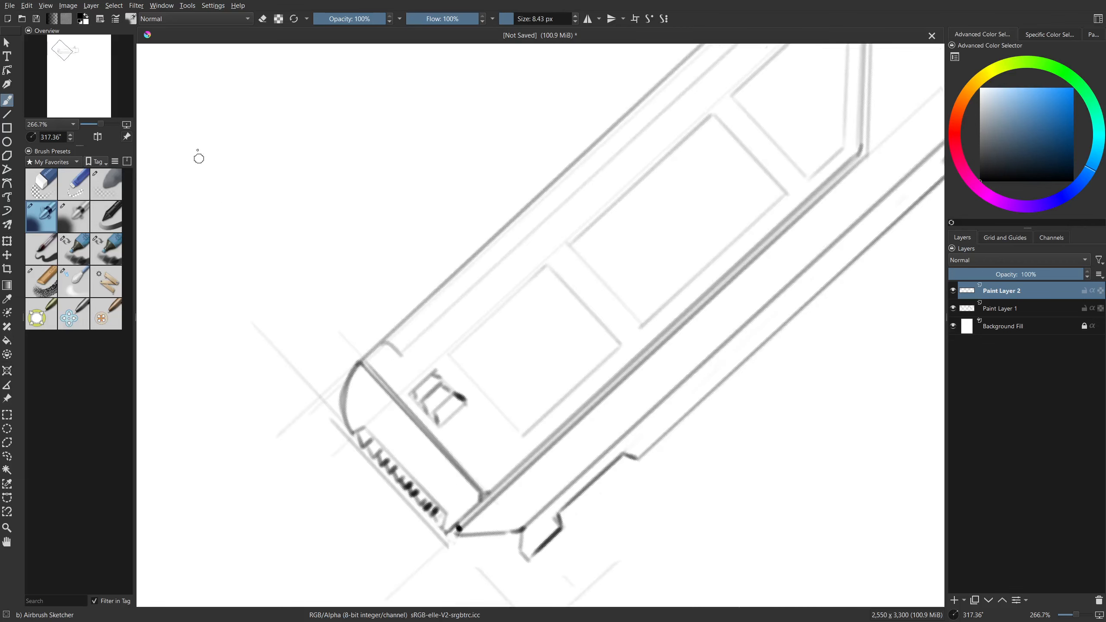
pyautogui.moveTo(275, 312)
pyautogui.mouseDown()
pyautogui.moveTo(282, 375)
pyautogui.moveTo(288, 353)
pyautogui.mouseUp()
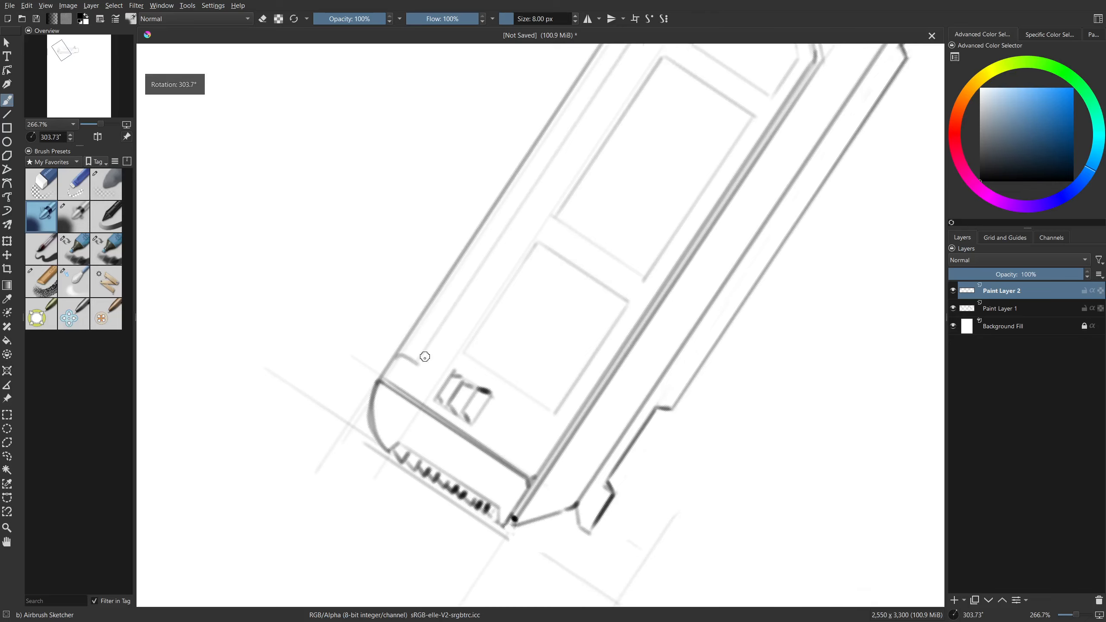
pyautogui.moveTo(417, 362); pyautogui.dragTo(419, 361)
pyautogui.moveTo(457, 317)
pyautogui.mouseDown()
pyautogui.moveTo(266, 548)
pyautogui.moveTo(391, 394)
pyautogui.moveTo(564, 123)
pyautogui.mouseUp()
pyautogui.press('v')
pyautogui.press('b')
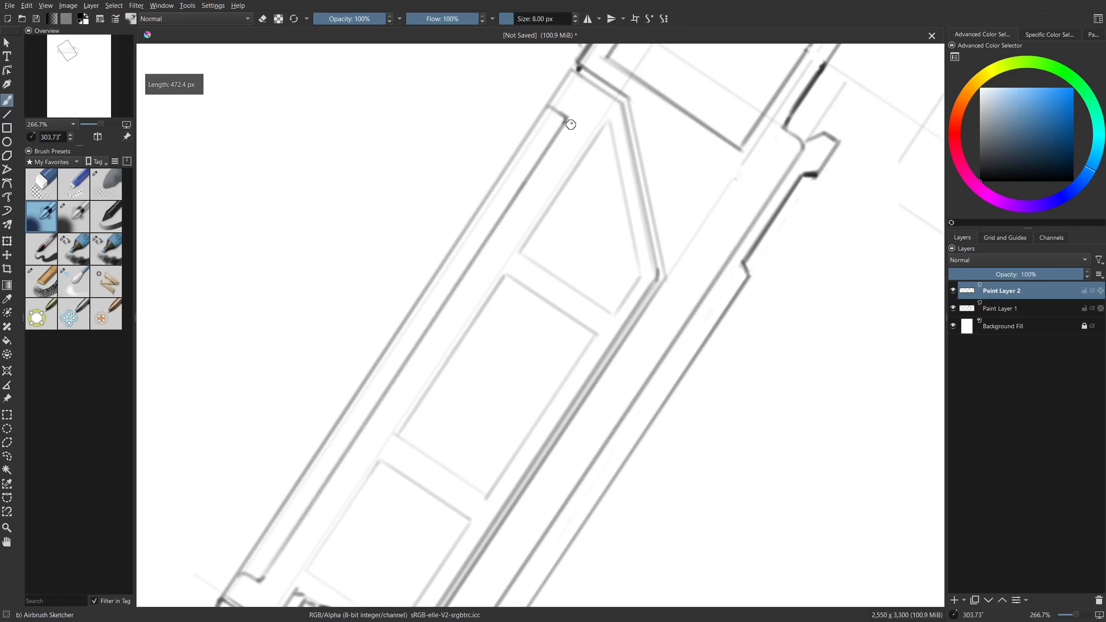
# Outline a long inset strip with a slanted left end inside the body's lower band.
pyautogui.press('e')
pyautogui.moveTo(671, 293); pyautogui.dragTo(380, 446)
pyautogui.scroll(-1, 600, 363)
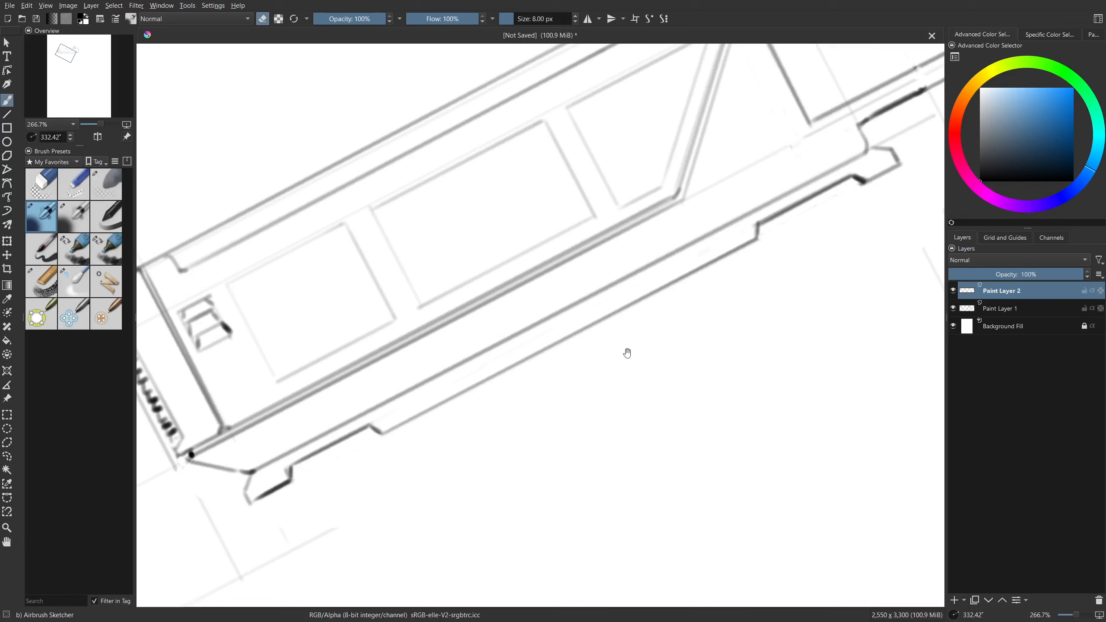
pyautogui.moveTo(501, 344); pyautogui.dragTo(500, 372)
pyautogui.press('v')
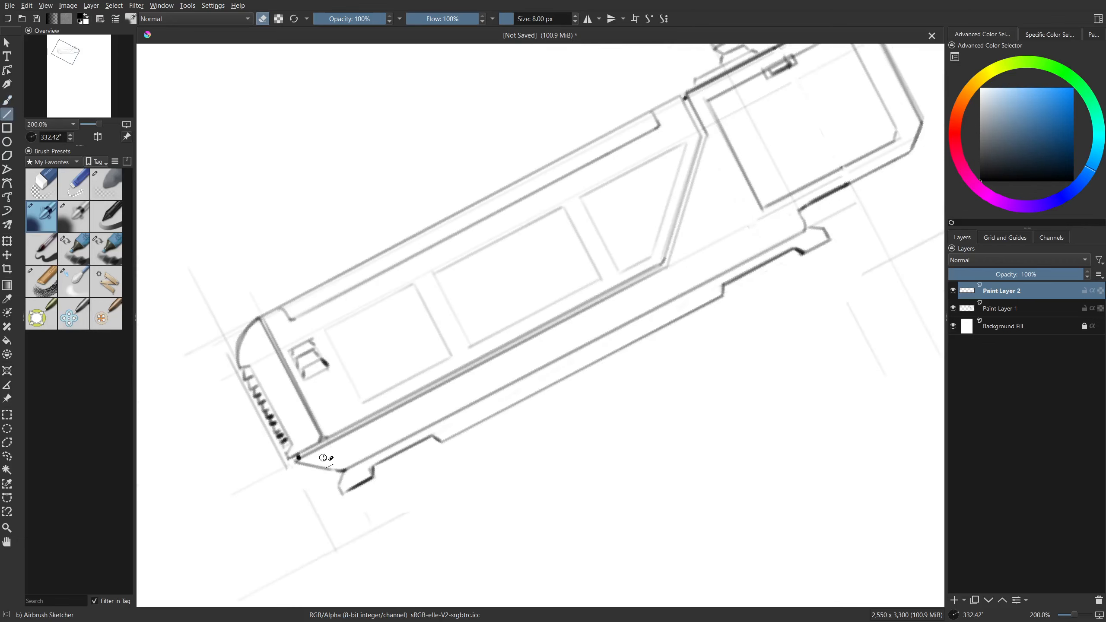
pyautogui.moveTo(324, 457); pyautogui.dragTo(342, 462)
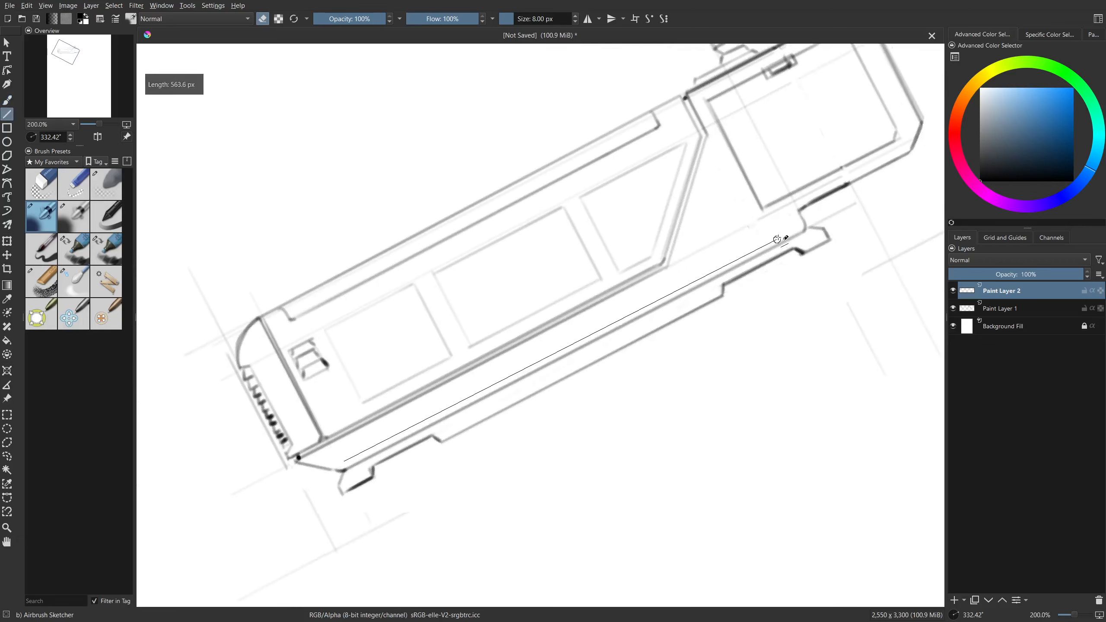
pyautogui.moveTo(788, 228)
pyautogui.mouseDown()
pyautogui.moveTo(396, 446)
pyautogui.moveTo(340, 470)
pyautogui.moveTo(325, 461)
pyautogui.moveTo(787, 217)
pyautogui.mouseUp()
pyautogui.press('b')
pyautogui.press('e')
pyautogui.press('v')
pyautogui.press('b')
pyautogui.press('5')
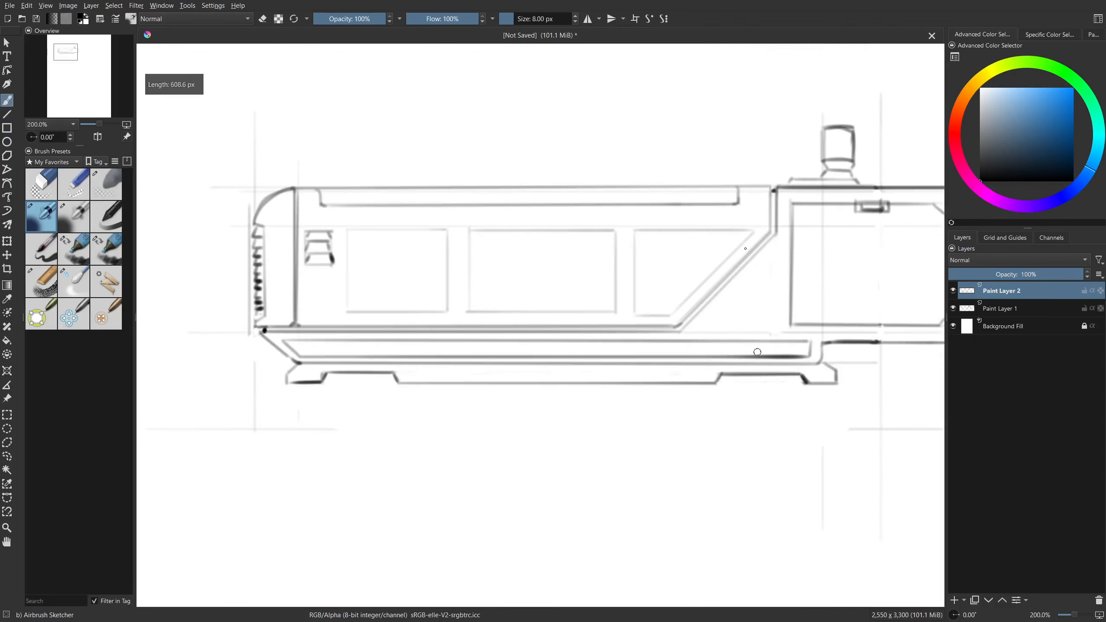
# Try thick divider marks across the lower strip, and undo them together with the strip's long edges and slanted end.
pyautogui.scroll(-2, 748, 247)
pyautogui.moveTo(620, 351); pyautogui.dragTo(555, 336)
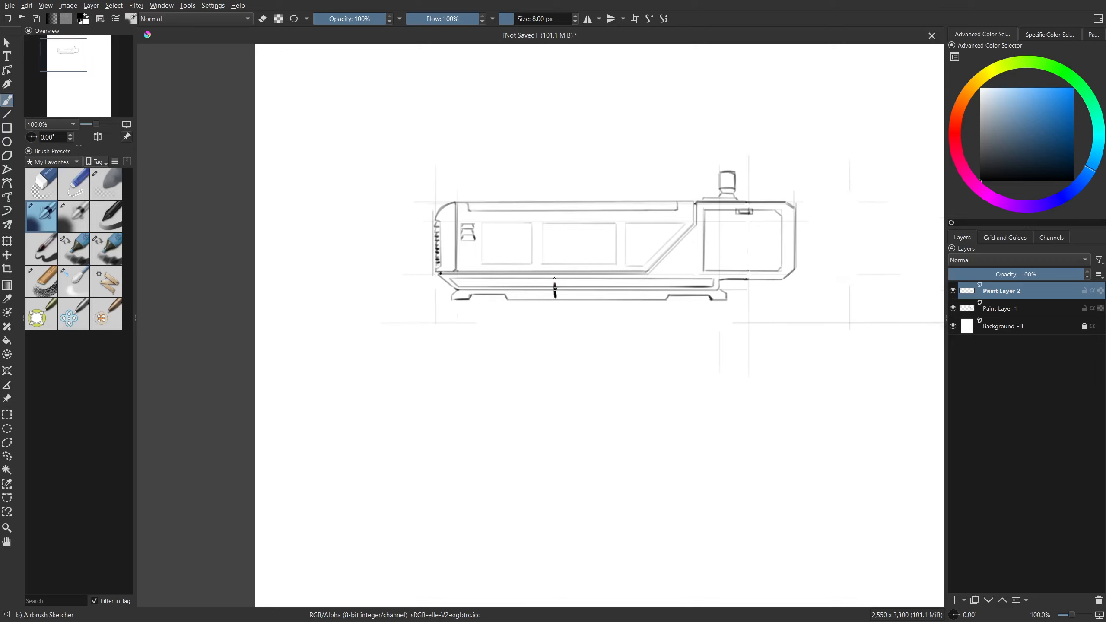
pyautogui.hotkey('ctrl', 'z')
pyautogui.moveTo(580, 287)
pyautogui.mouseDown()
pyautogui.moveTo(552, 287)
pyautogui.moveTo(583, 299)
pyautogui.moveTo(579, 282)
pyautogui.mouseUp()
pyautogui.hotkey('ctrl', 'z')
pyautogui.hotkey('ctrl', 'z')
pyautogui.hotkey('ctrl', 'z')
pyautogui.hotkey('ctrl', 'z')
pyautogui.hotkey('ctrl', 'z')
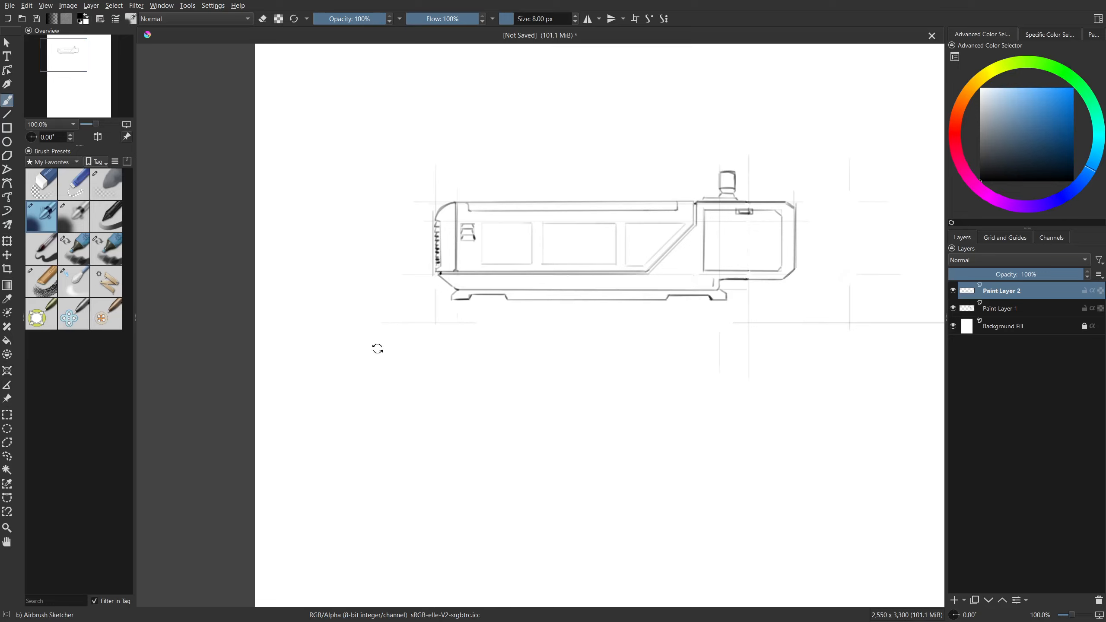
# Redraw the inset strip in the lower band as a narrow rectangle with a vertical left end.
pyautogui.scroll(1, 598, 288)
pyautogui.press('v')
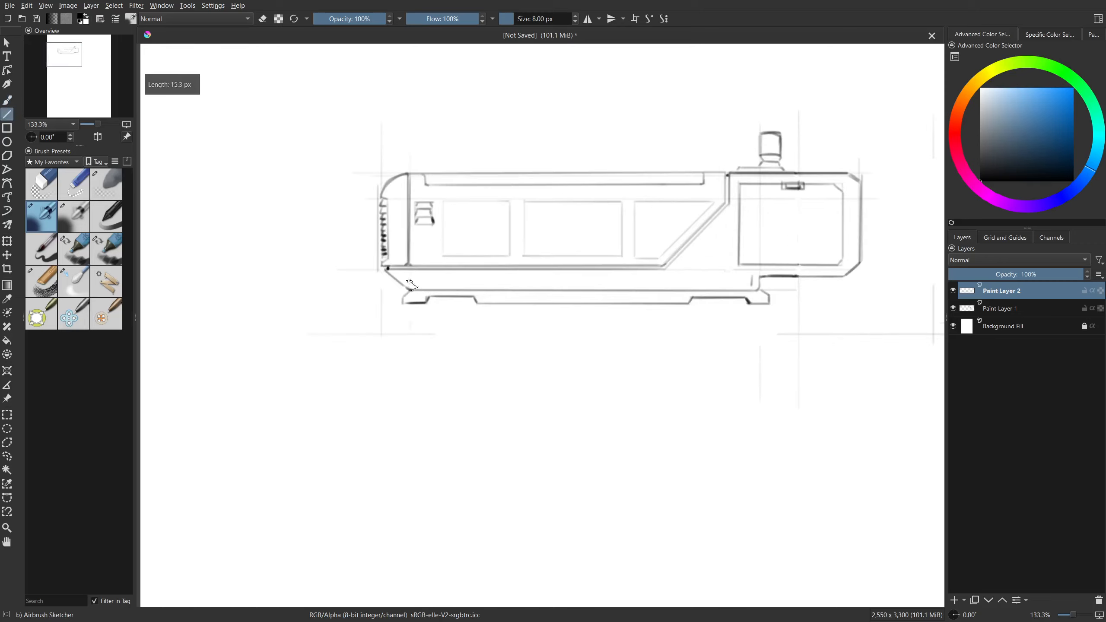
pyautogui.press('b')
pyautogui.press('v')
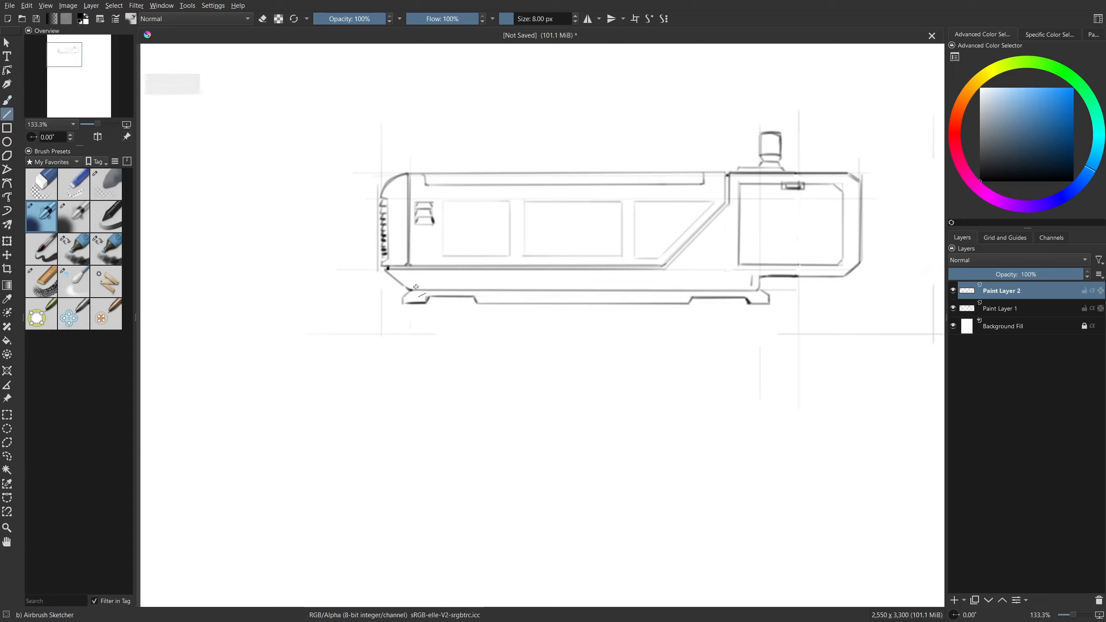
pyautogui.moveTo(417, 286)
pyautogui.mouseDown()
pyautogui.moveTo(419, 274)
pyautogui.moveTo(749, 291)
pyautogui.mouseUp()
pyautogui.press('b')
pyautogui.press('v')
# Draw a double-line divider across the lower strip near each of its two ends.
pyautogui.moveTo(471, 276); pyautogui.dragTo(474, 284)
pyautogui.moveTo(475, 279); pyautogui.dragTo(475, 288)
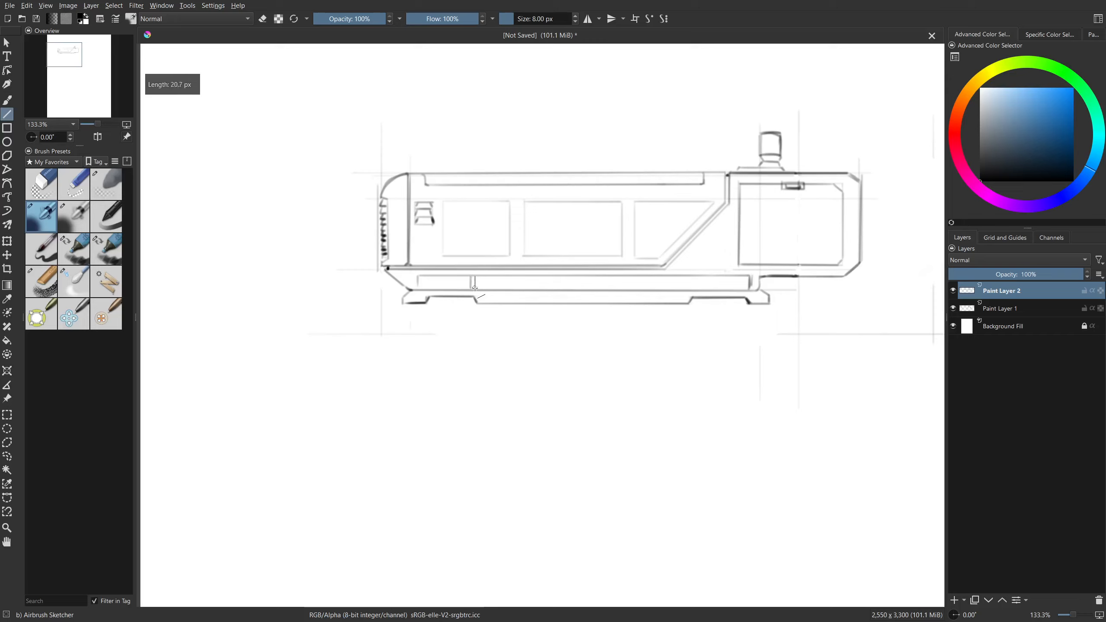
pyautogui.moveTo(688, 275); pyautogui.dragTo(690, 290)
pyautogui.moveTo(697, 274); pyautogui.dragTo(694, 291)
pyautogui.hotkey('ctrl', 'z')
pyautogui.press('v')
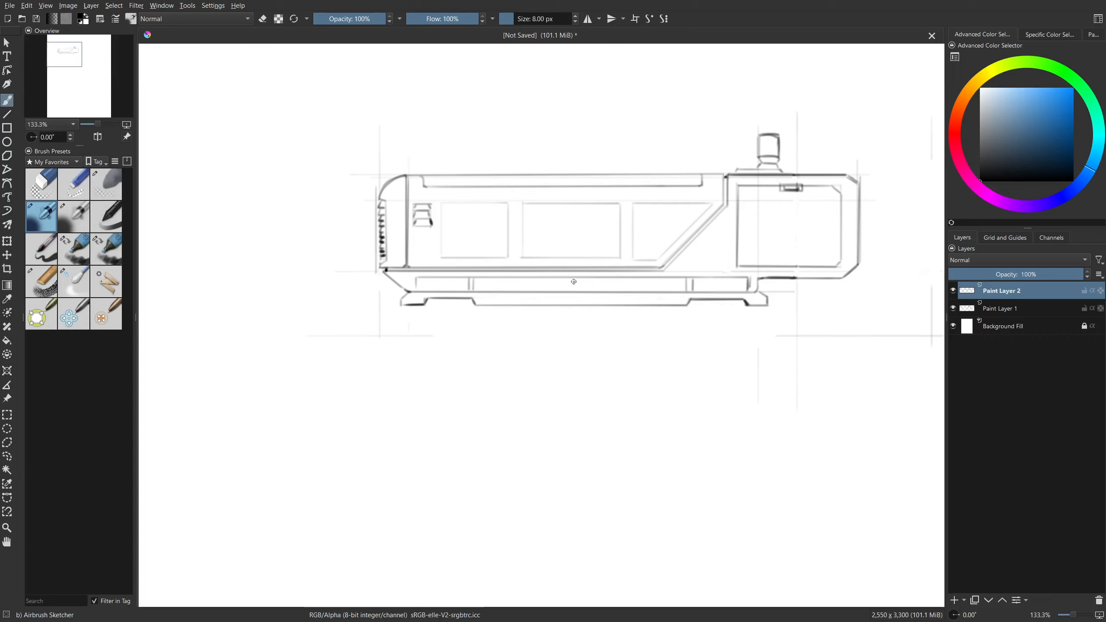
# Add a double-line divider across the middle of the lower strip.
pyautogui.moveTo(524, 276)
pyautogui.mouseDown()
pyautogui.moveTo(516, 292)
pyautogui.moveTo(567, 278)
pyautogui.moveTo(574, 292)
pyautogui.mouseUp()
pyautogui.press('b')
pyautogui.press('v')
pyautogui.press('b')
pyautogui.press('v')
pyautogui.press('b')
pyautogui.press('v')
pyautogui.moveTo(642, 278); pyautogui.dragTo(648, 288)
pyautogui.press('b')
pyautogui.press('v')
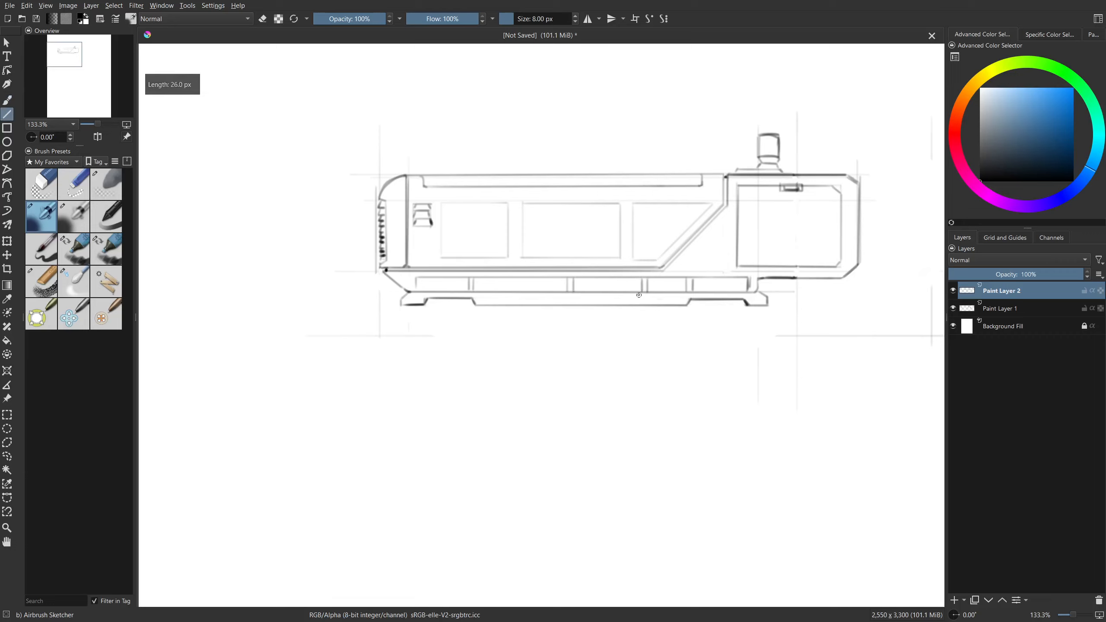
pyautogui.press('b')
pyautogui.hotkey('ctrl', 'z')
pyautogui.hotkey('ctrl', 'z')
# Add two more double-line dividers to the lower strip, one on each side of the middle divider.
pyautogui.press('v')
pyautogui.moveTo(621, 278); pyautogui.dragTo(626, 290)
pyautogui.press('b')
pyautogui.press('v')
pyautogui.press('b')
pyautogui.press('v')
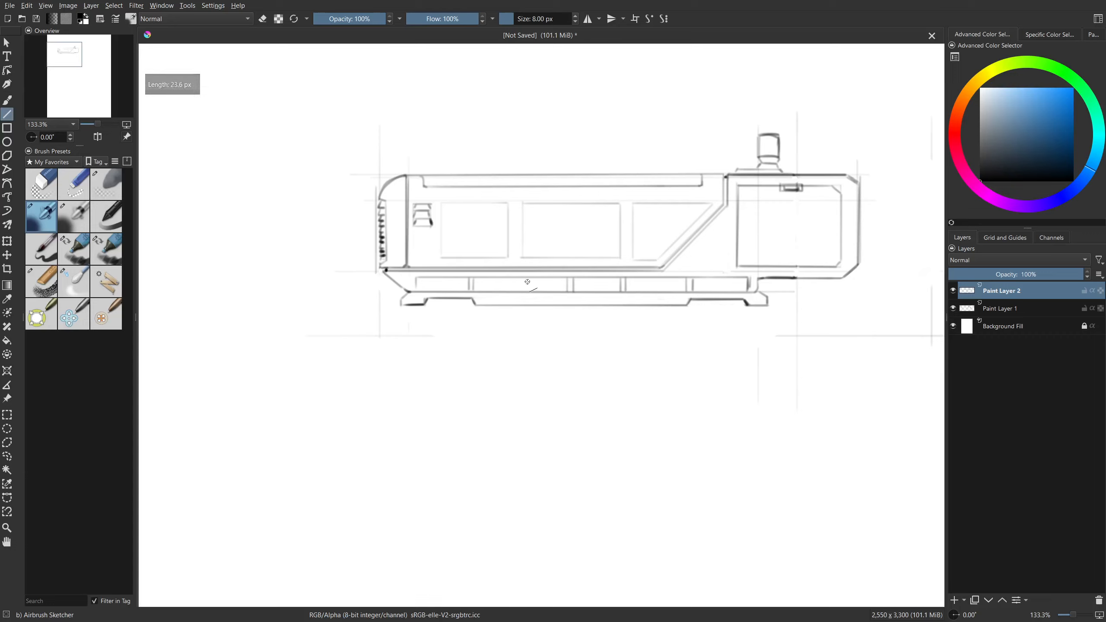
pyautogui.moveTo(519, 279); pyautogui.dragTo(524, 322)
pyautogui.press('b')
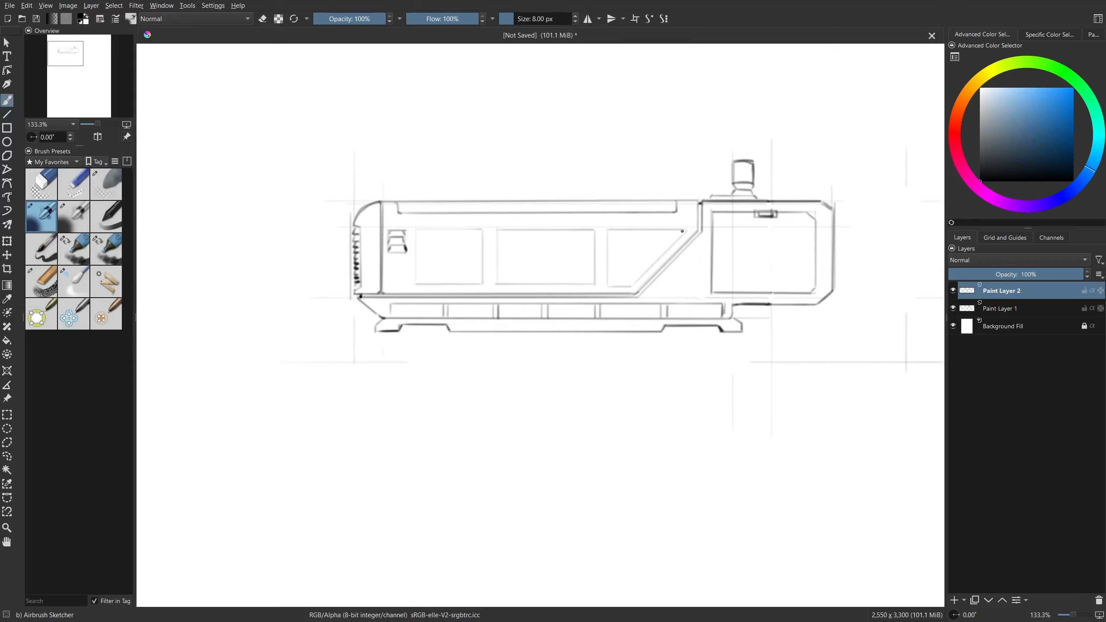
# Darken and bevel the corners of the three panel outlines on the body with short freehand strokes.
pyautogui.scroll(2, 702, 196)
pyautogui.moveTo(453, 340); pyautogui.dragTo(428, 438)
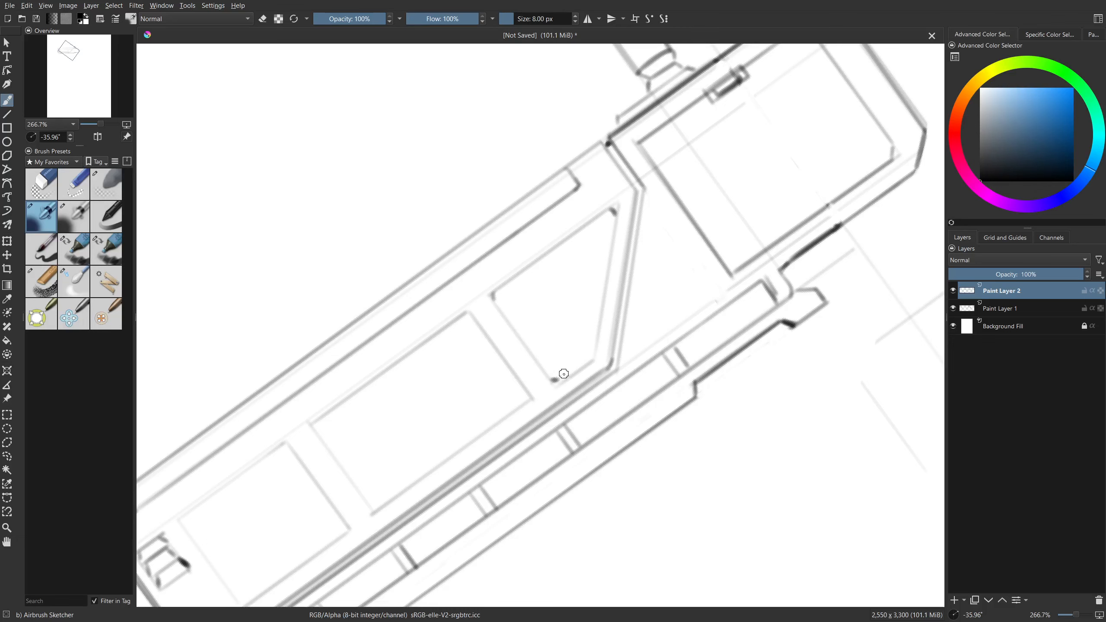
pyautogui.moveTo(553, 382); pyautogui.dragTo(587, 362)
pyautogui.moveTo(443, 466); pyautogui.dragTo(531, 391)
pyautogui.moveTo(460, 434); pyautogui.dragTo(466, 434)
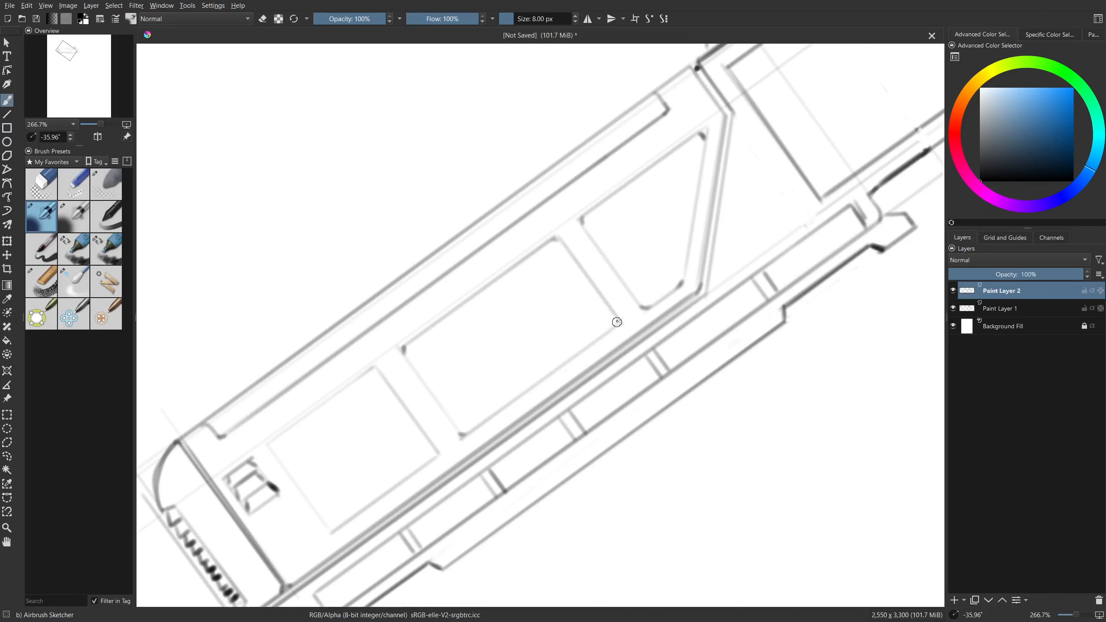
pyautogui.moveTo(525, 407); pyautogui.dragTo(661, 306)
pyautogui.moveTo(571, 350); pyautogui.dragTo(574, 353)
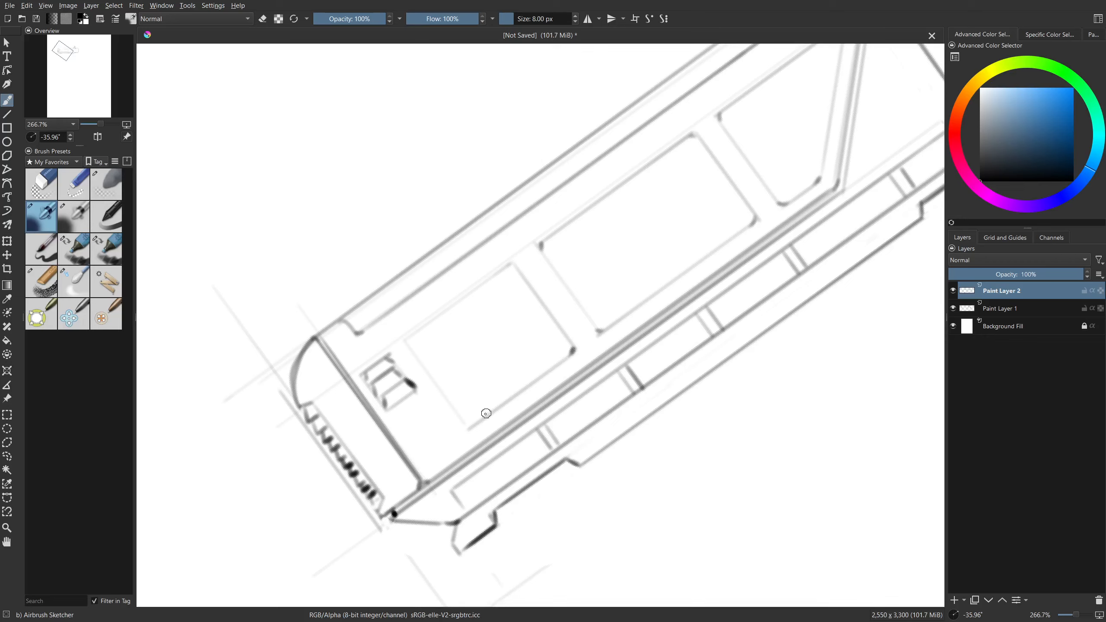
pyautogui.moveTo(464, 421); pyautogui.dragTo(469, 424)
pyautogui.press('5')
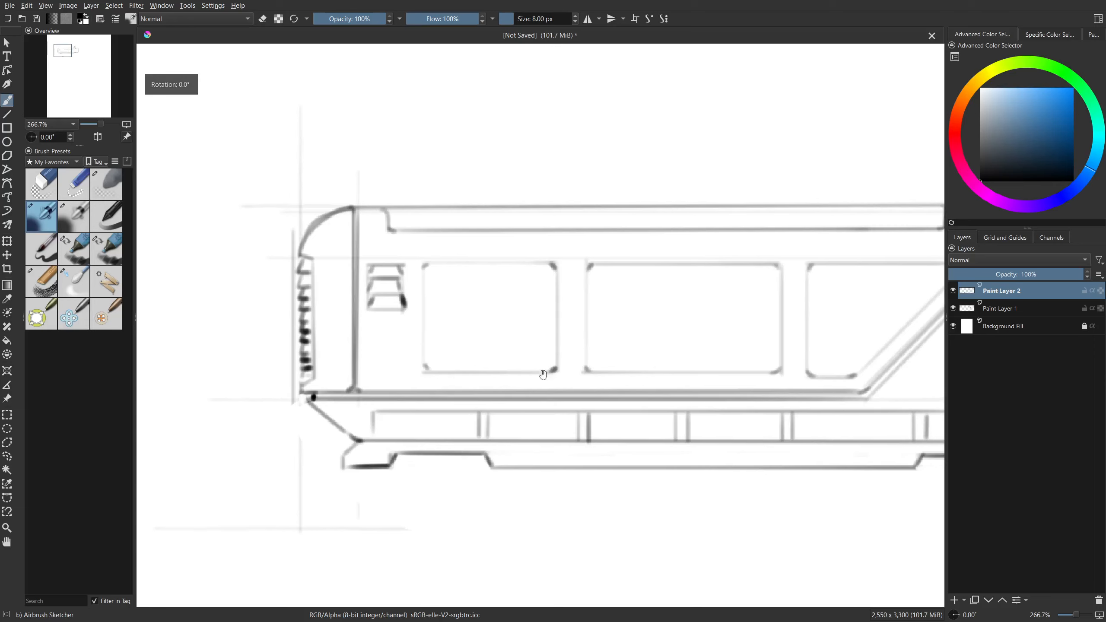
# Merge Paint Layer 2 into Paint Layer 1 and erase the dark blob at the body's lower left corner.
pyautogui.press('e')
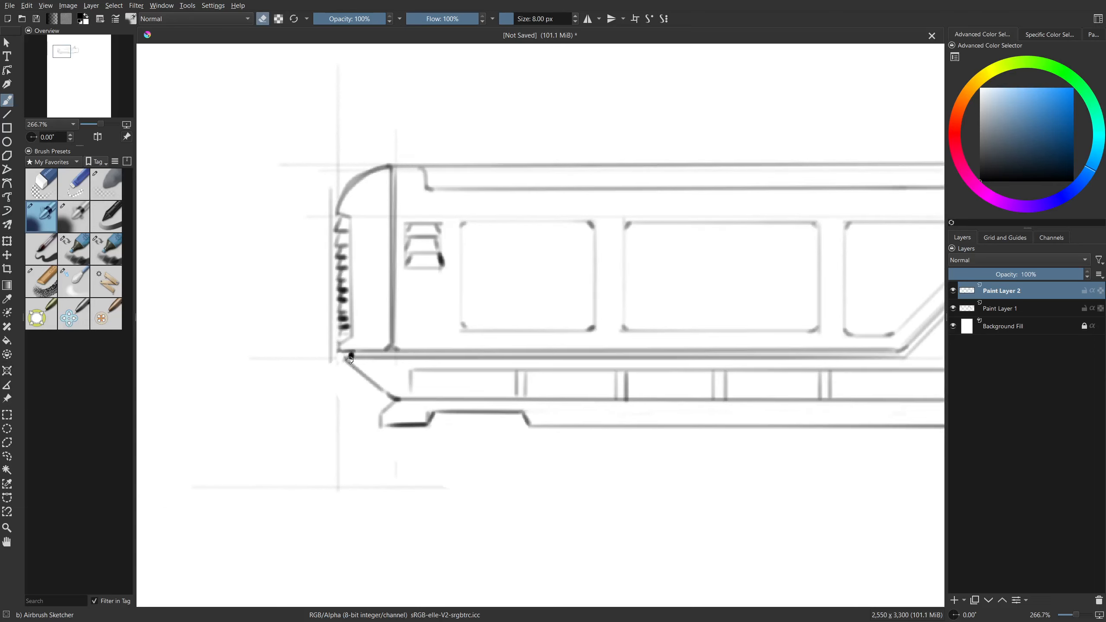
pyautogui.hotkey('shift', 'Delete')
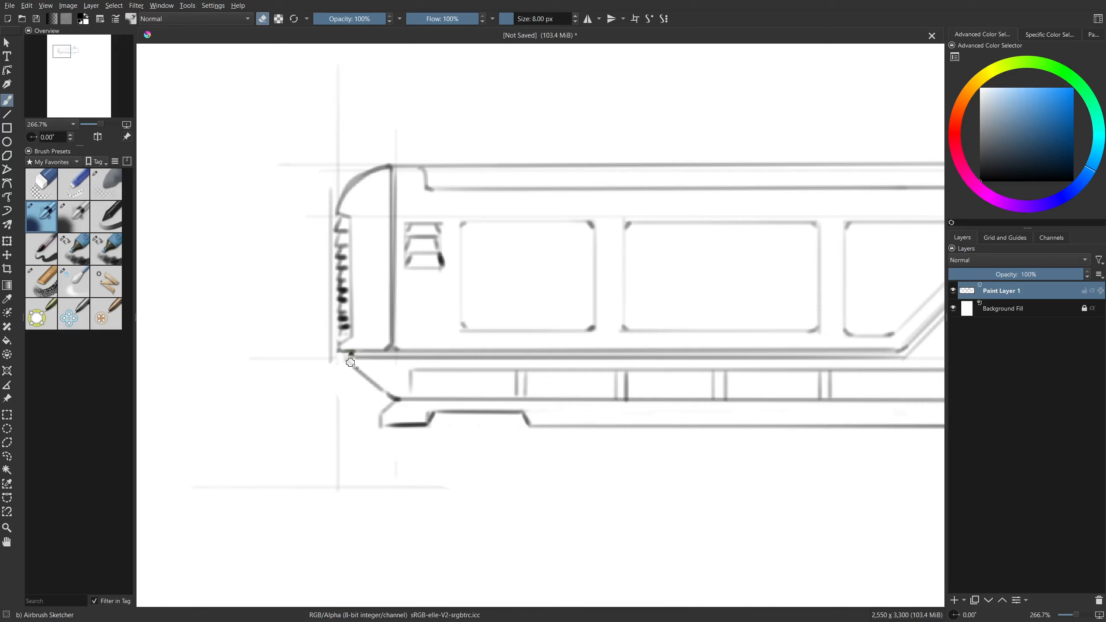
pyautogui.moveTo(363, 370)
pyautogui.mouseDown()
pyautogui.moveTo(379, 389)
pyautogui.moveTo(362, 376)
pyautogui.mouseUp()
# Redraw the body's lower left corner with a short vertical edge meeting the slanted line down to the foot.
pyautogui.press('e')
pyautogui.press('v')
pyautogui.moveTo(370, 358)
pyautogui.mouseDown()
pyautogui.moveTo(342, 359)
pyautogui.moveTo(344, 367)
pyautogui.moveTo(390, 399)
pyautogui.moveTo(347, 374)
pyautogui.moveTo(418, 370)
pyautogui.moveTo(346, 372)
pyautogui.mouseUp()
pyautogui.press('v')
pyautogui.hotkey('ctrl', 'z')
pyautogui.press('v')
pyautogui.hotkey('ctrl', 'z')
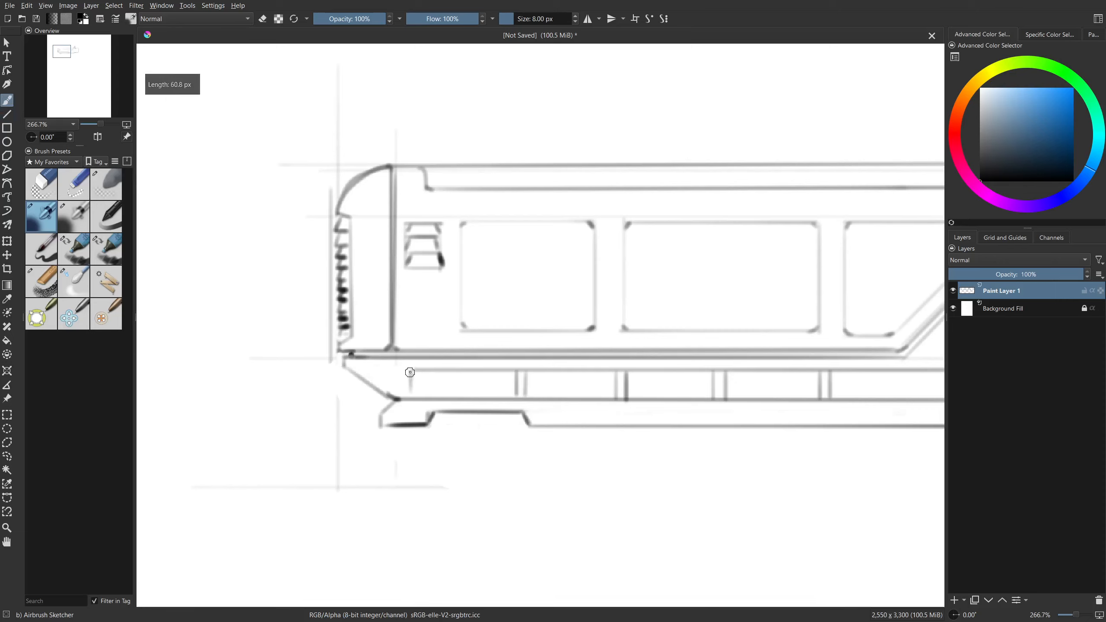
# Try a slanted left end on the lower strip, undo it, and darken the body's slanted lower left edge.
pyautogui.press('v')
pyautogui.moveTo(415, 371)
pyautogui.mouseDown()
pyautogui.moveTo(345, 370)
pyautogui.moveTo(391, 401)
pyautogui.mouseUp()
pyautogui.hotkey('ctrl', 'z')
pyautogui.press('v')
pyautogui.press('e')
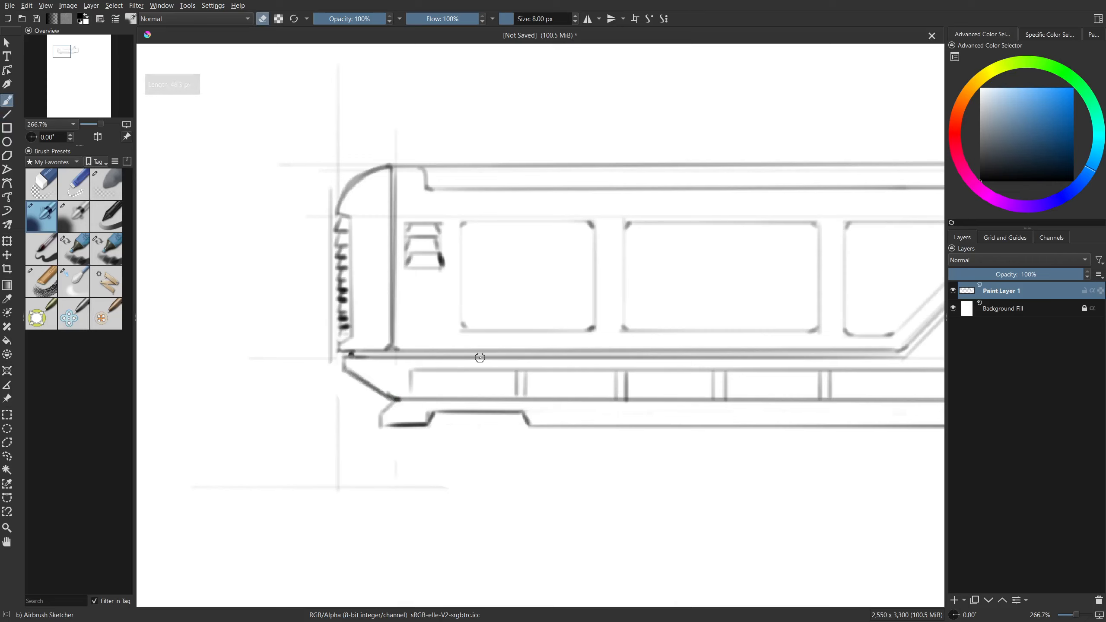
# Add a new paint layer above Paint Layer 1.
pyautogui.scroll(-2, 461, 356)
pyautogui.moveTo(461, 357); pyautogui.dragTo(395, 359)
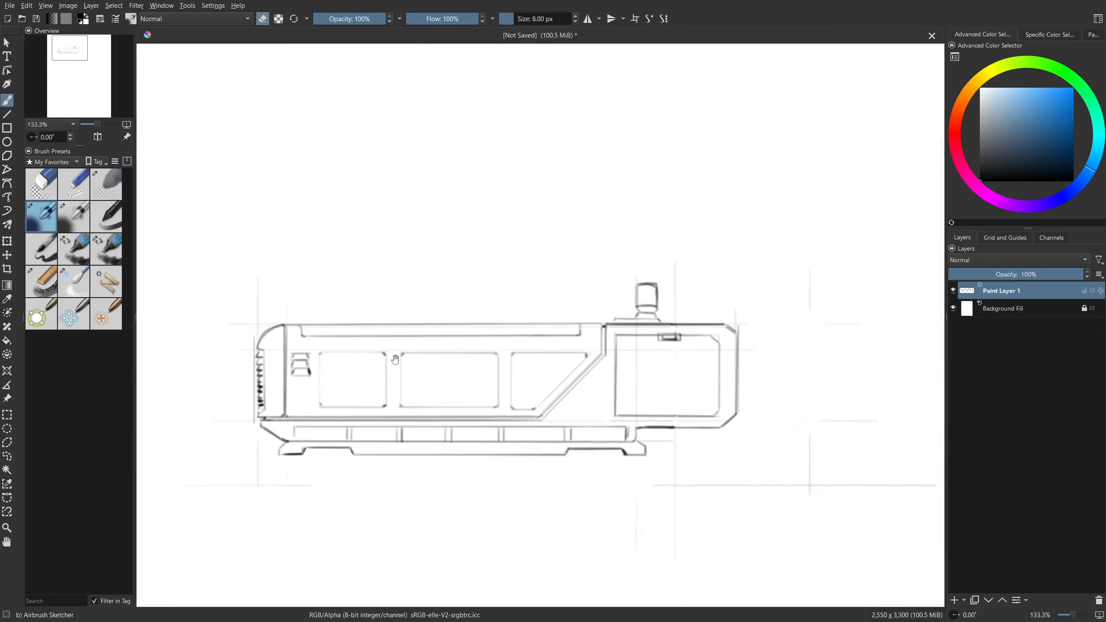
pyautogui.moveTo(289, 423); pyautogui.dragTo(400, 360)
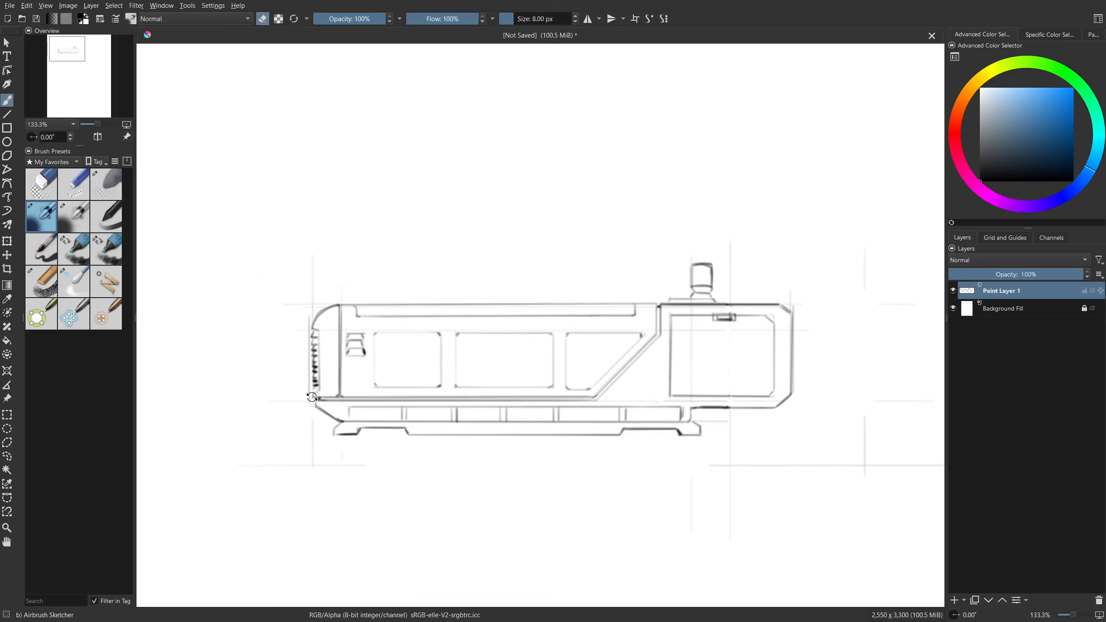
pyautogui.moveTo(331, 432); pyautogui.dragTo(445, 317)
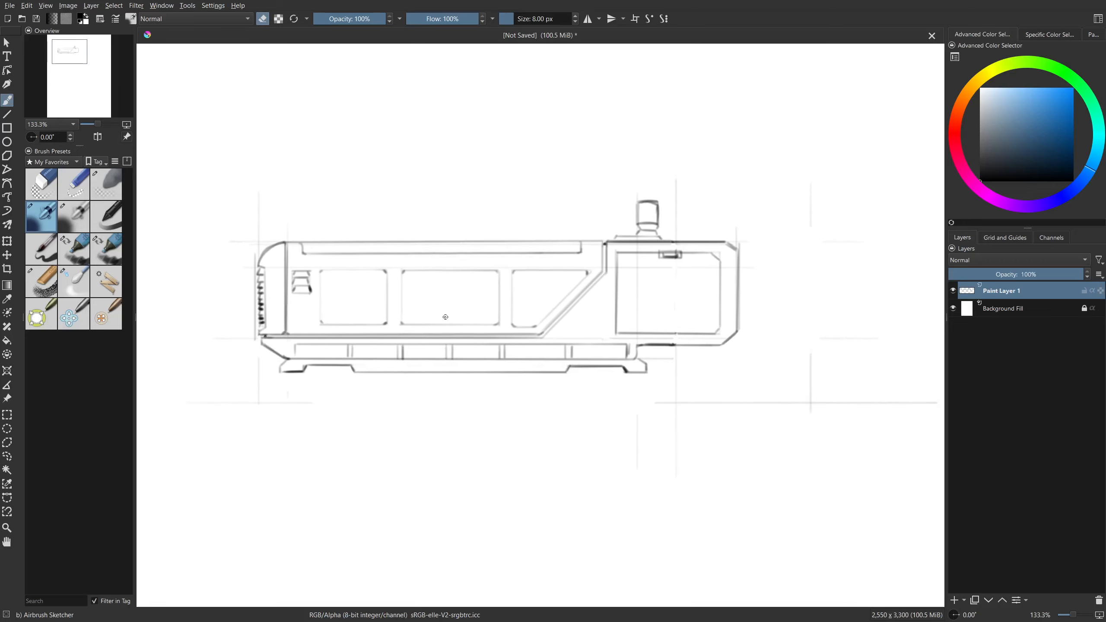
pyautogui.scroll(-1, 434, 320)
pyautogui.moveTo(484, 370); pyautogui.dragTo(478, 318)
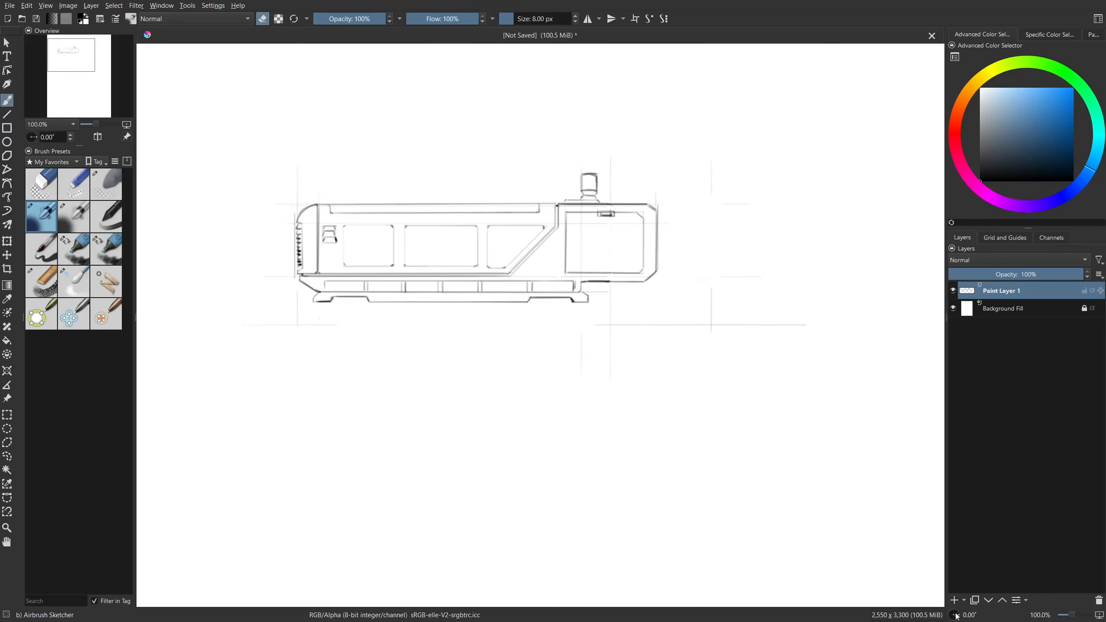
pyautogui.click(955, 603)
pyautogui.scroll(-2, 669, 423)
pyautogui.moveTo(657, 412)
pyautogui.mouseDown()
pyautogui.moveTo(566, 335)
pyautogui.moveTo(541, 366)
pyautogui.mouseUp()
pyautogui.scroll(1, 565, 340)
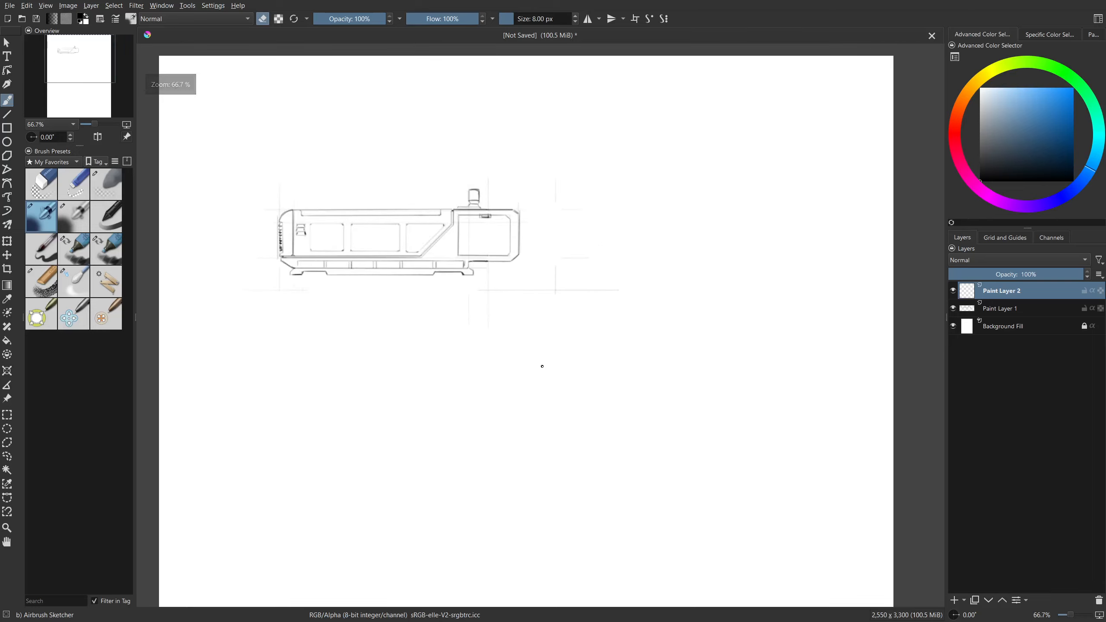
pyautogui.moveTo(398, 318); pyautogui.dragTo(378, 328)
# Turn off eraser mode and draw a light horizontal line just beneath the footed base, extending beyond the body's right end.
pyautogui.press('v')
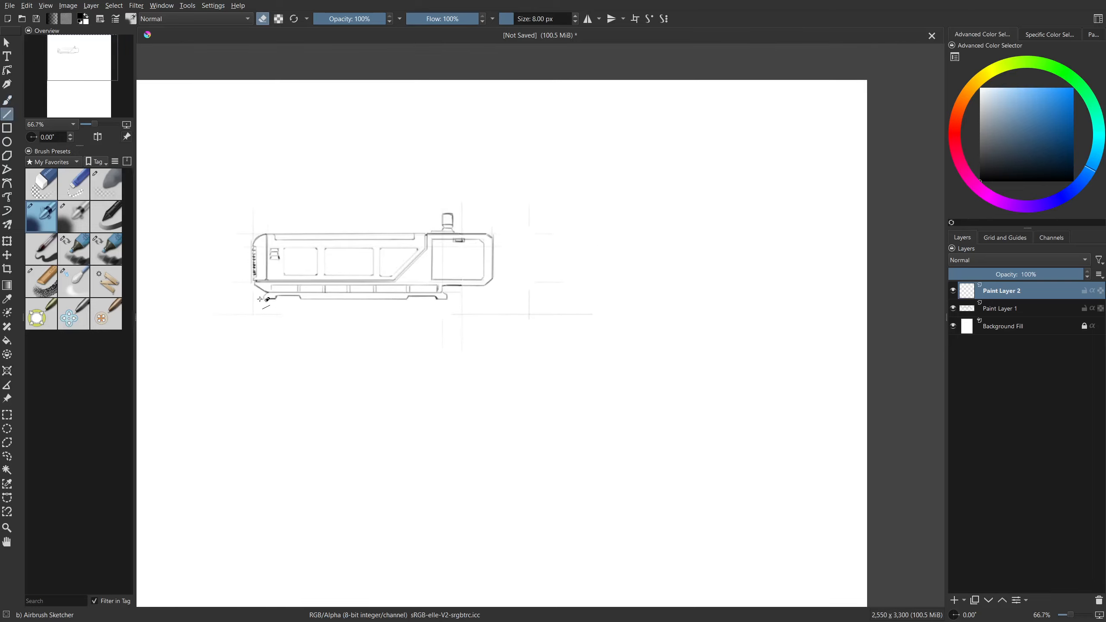
pyautogui.moveTo(260, 299); pyautogui.dragTo(532, 302)
pyautogui.press('b')
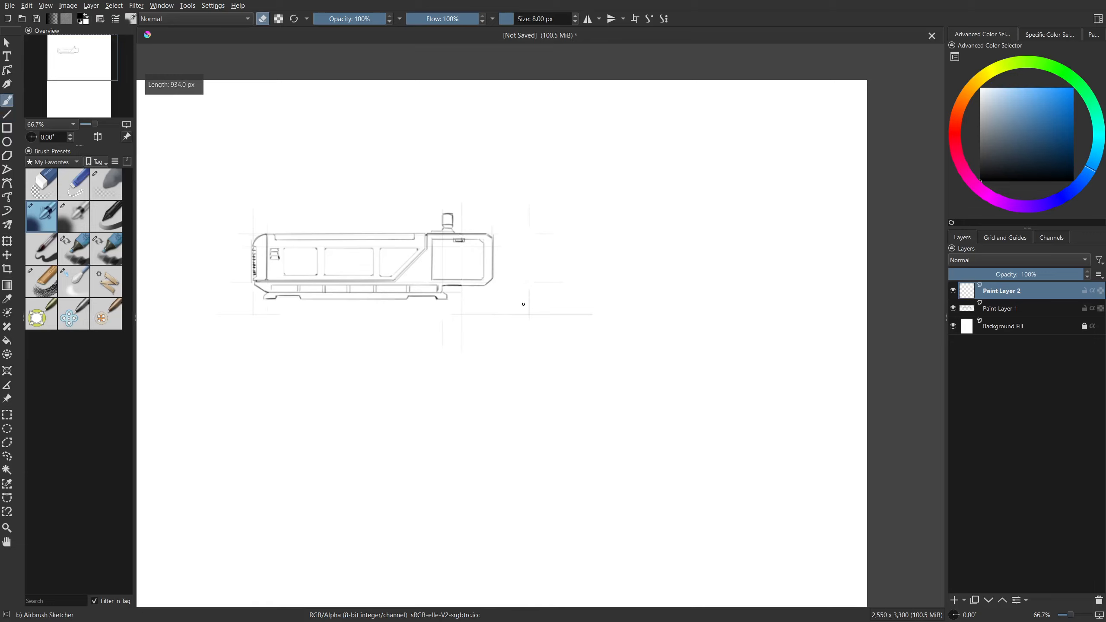
pyautogui.press('e')
pyautogui.press('v')
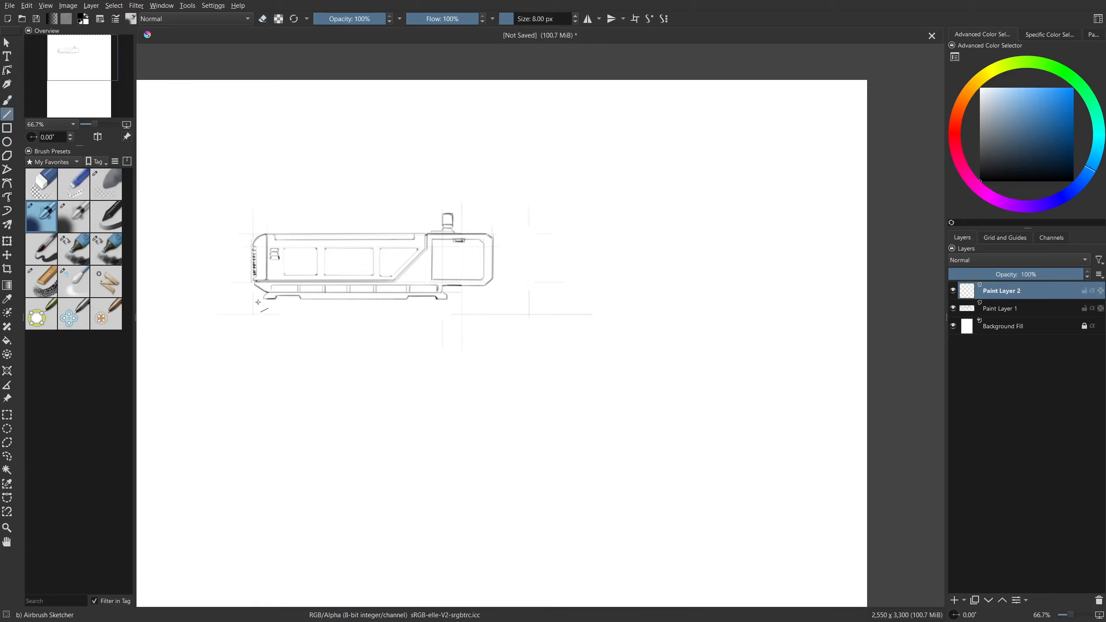
pyautogui.moveTo(260, 299)
pyautogui.mouseDown()
pyautogui.moveTo(561, 305)
pyautogui.moveTo(546, 308)
pyautogui.mouseUp()
pyautogui.press('b')
# Outline a wedge-shaped frame below the line with a short left edge, a slanted lower edge and a vertical right edge about 342 px long.
pyautogui.press('v')
pyautogui.moveTo(263, 300)
pyautogui.mouseDown()
pyautogui.moveTo(264, 326)
pyautogui.moveTo(559, 401)
pyautogui.mouseUp()
pyautogui.moveTo(557, 301); pyautogui.dragTo(557, 400)
pyautogui.press('b')
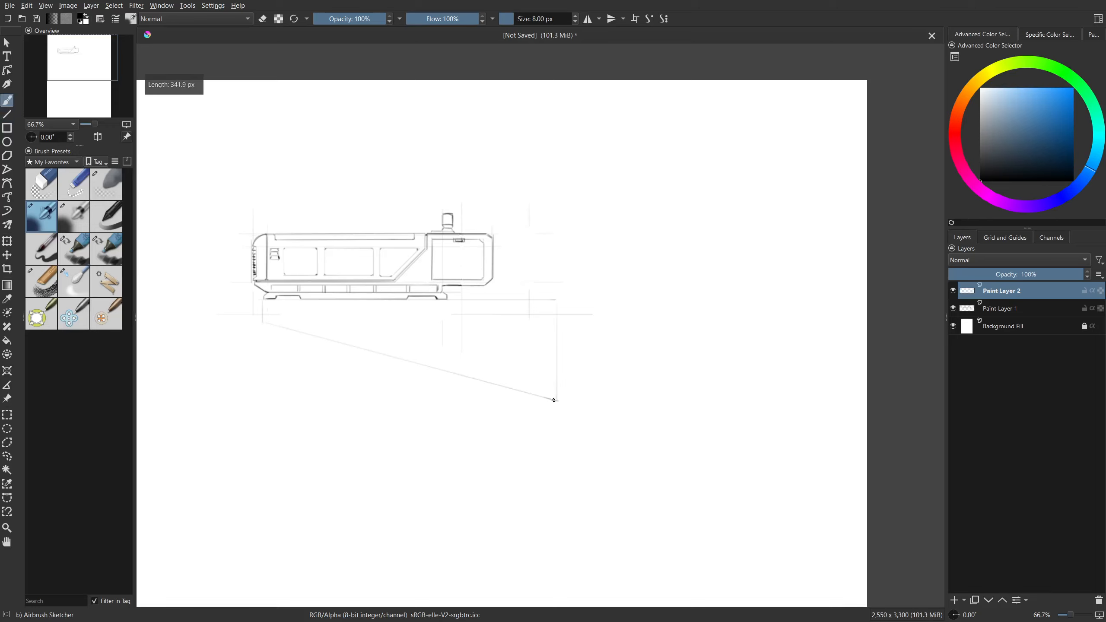
# Draw a horizontal line about 249 px long across the frame's lower right corner, between the slanted and vertical edges.
pyautogui.press('v')
pyautogui.moveTo(485, 381); pyautogui.dragTo(557, 381)
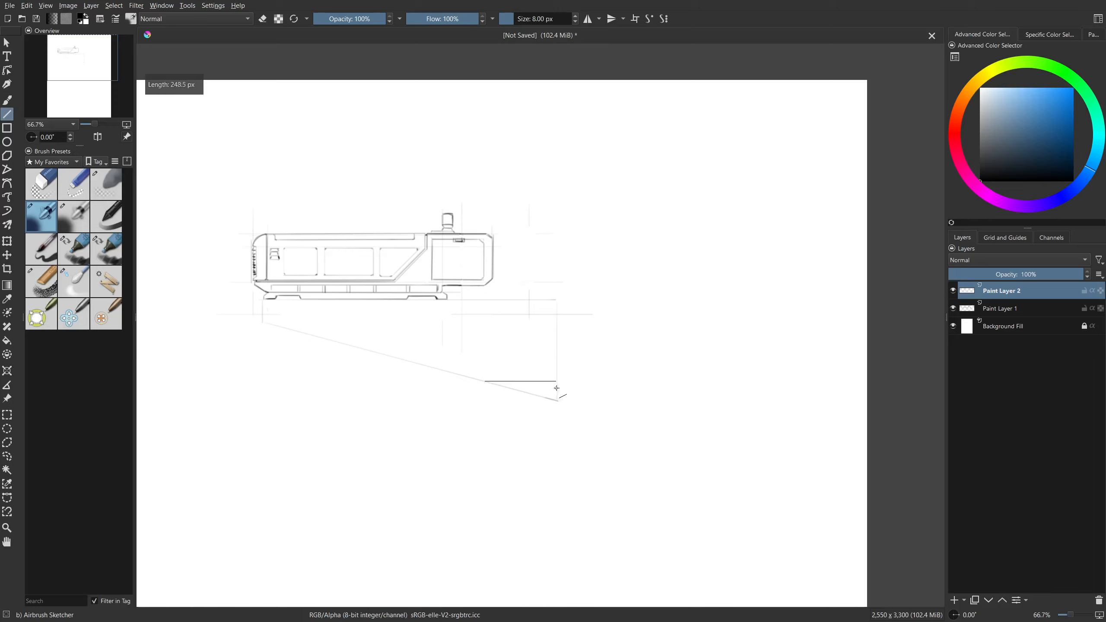
pyautogui.press('b')
# Draw a light inset outline parallel to the frame's edges, with a top line about 937 px long and a flat lower right section.
pyautogui.press('v')
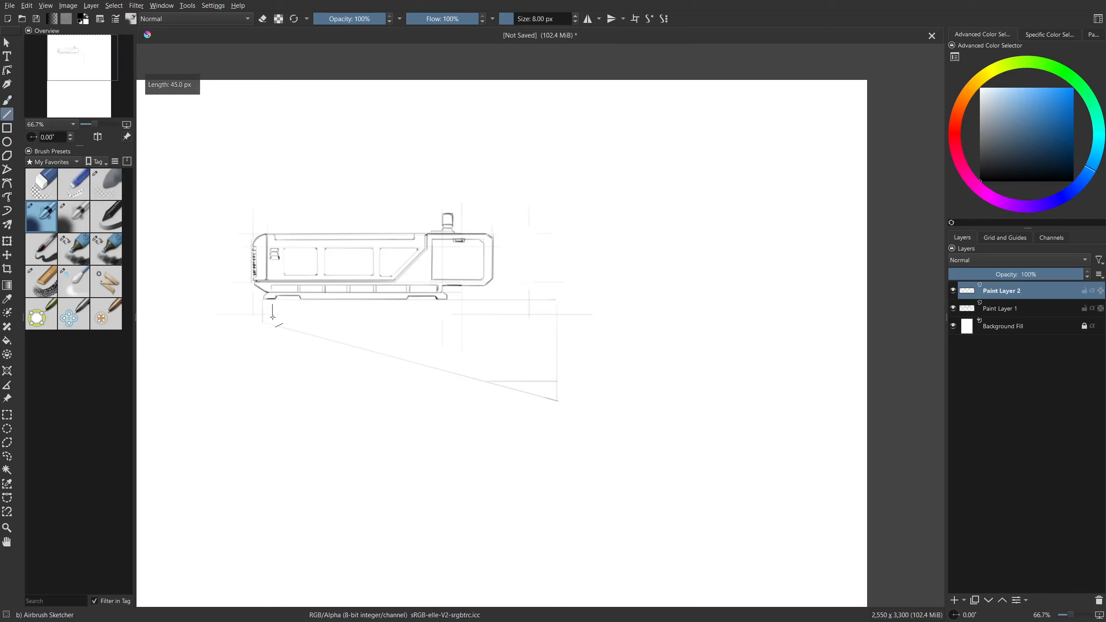
pyautogui.moveTo(273, 316); pyautogui.dragTo(482, 378)
pyautogui.press('b')
pyautogui.hotkey('ctrl', 'z')
pyautogui.press('v')
pyautogui.moveTo(272, 317)
pyautogui.mouseDown()
pyautogui.moveTo(485, 373)
pyautogui.moveTo(546, 373)
pyautogui.moveTo(545, 312)
pyautogui.moveTo(370, 305)
pyautogui.mouseUp()
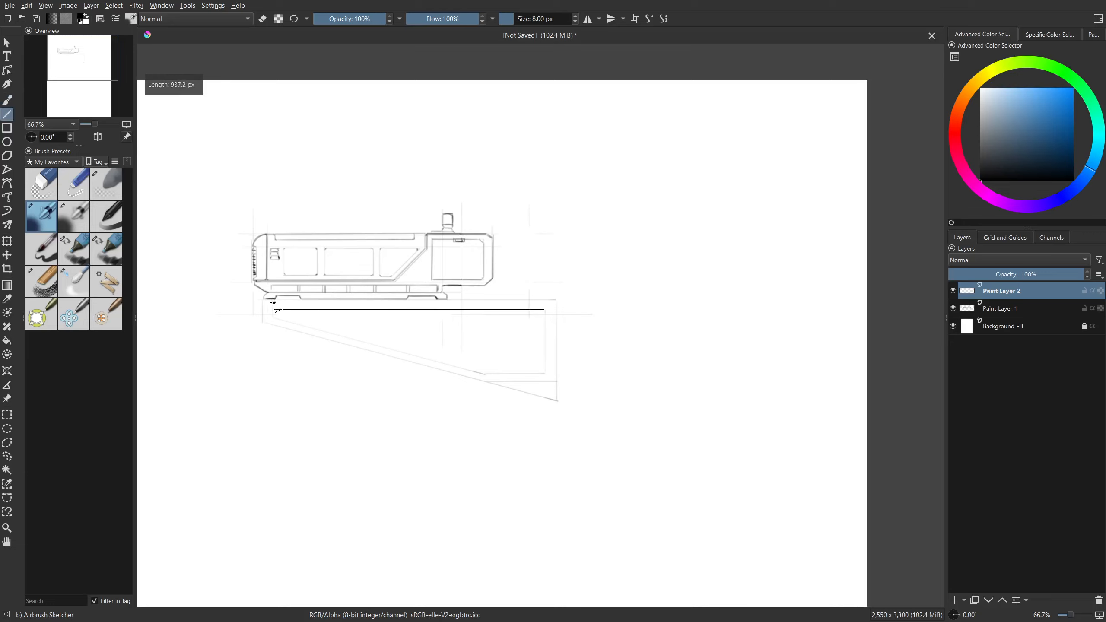
pyautogui.moveTo(273, 302); pyautogui.dragTo(271, 304)
pyautogui.press('b')
# Close the base's two feet into bevelled blocks and add two small dark curved slots inside each.
pyautogui.moveTo(374, 347); pyautogui.dragTo(449, 358)
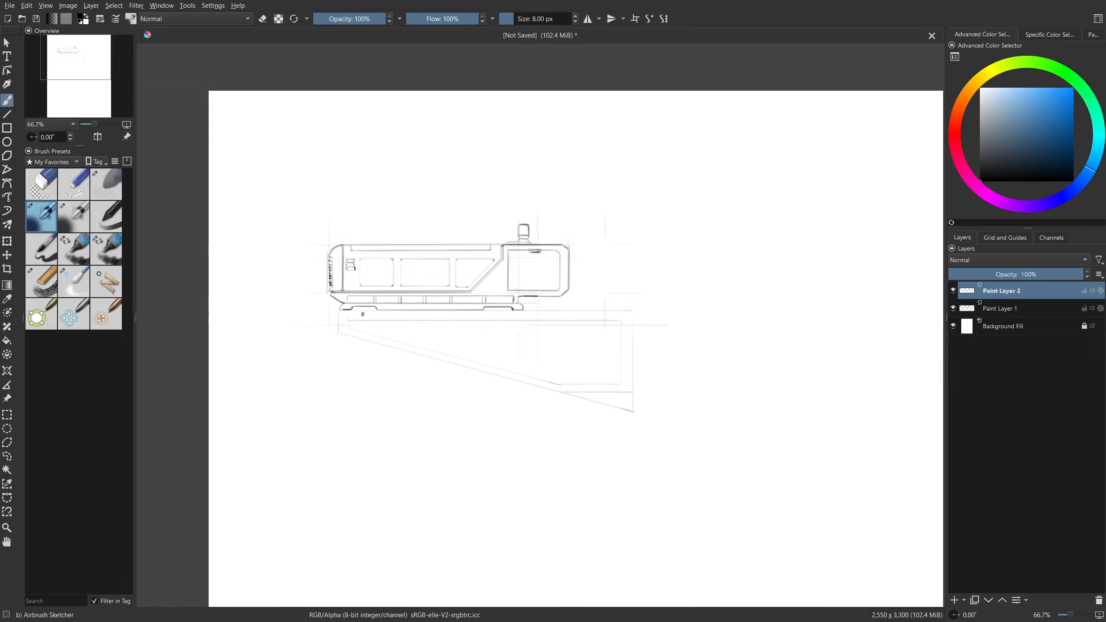
pyautogui.scroll(2, 355, 291)
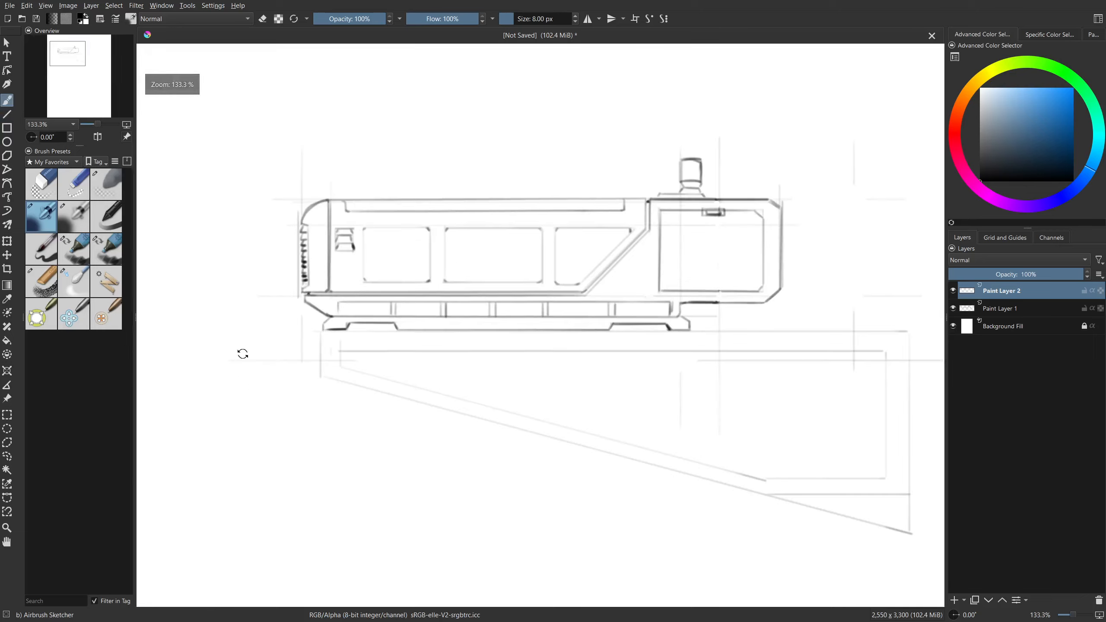
pyautogui.moveTo(242, 353); pyautogui.dragTo(370, 440)
pyautogui.moveTo(459, 425); pyautogui.dragTo(498, 376)
pyautogui.moveTo(416, 375); pyautogui.dragTo(458, 353)
pyautogui.moveTo(627, 280)
pyautogui.mouseDown()
pyautogui.moveTo(656, 269)
pyautogui.moveTo(606, 297)
pyautogui.moveTo(660, 270)
pyautogui.mouseUp()
pyautogui.hotkey('ctrl', 'z')
pyautogui.press('v')
pyautogui.moveTo(660, 270); pyautogui.dragTo(655, 265)
pyautogui.press('b')
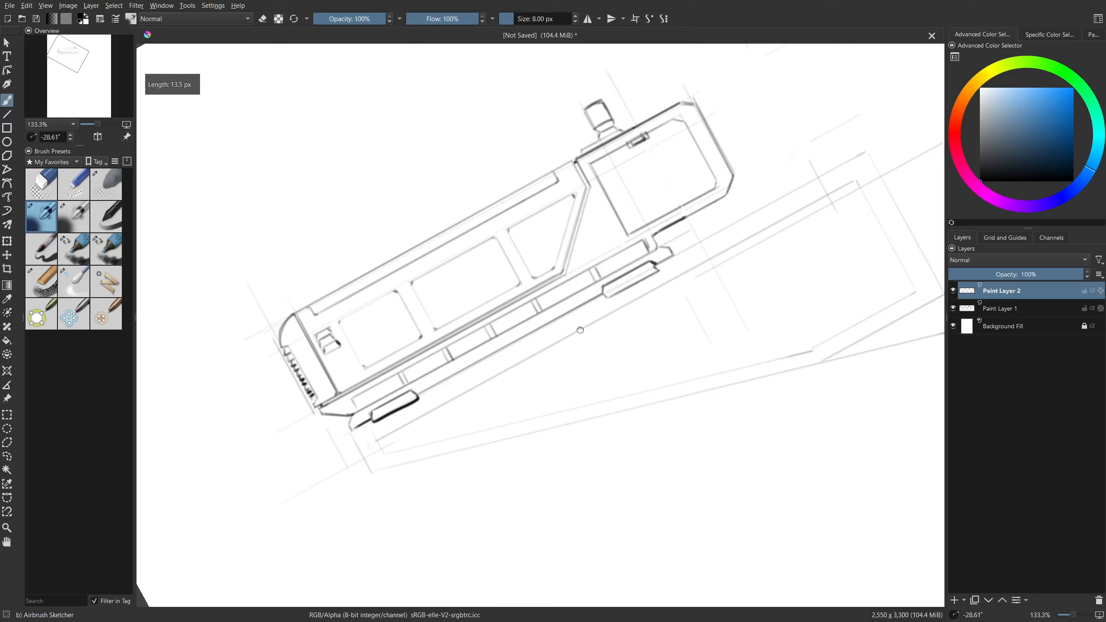
pyautogui.moveTo(474, 375); pyautogui.dragTo(519, 347)
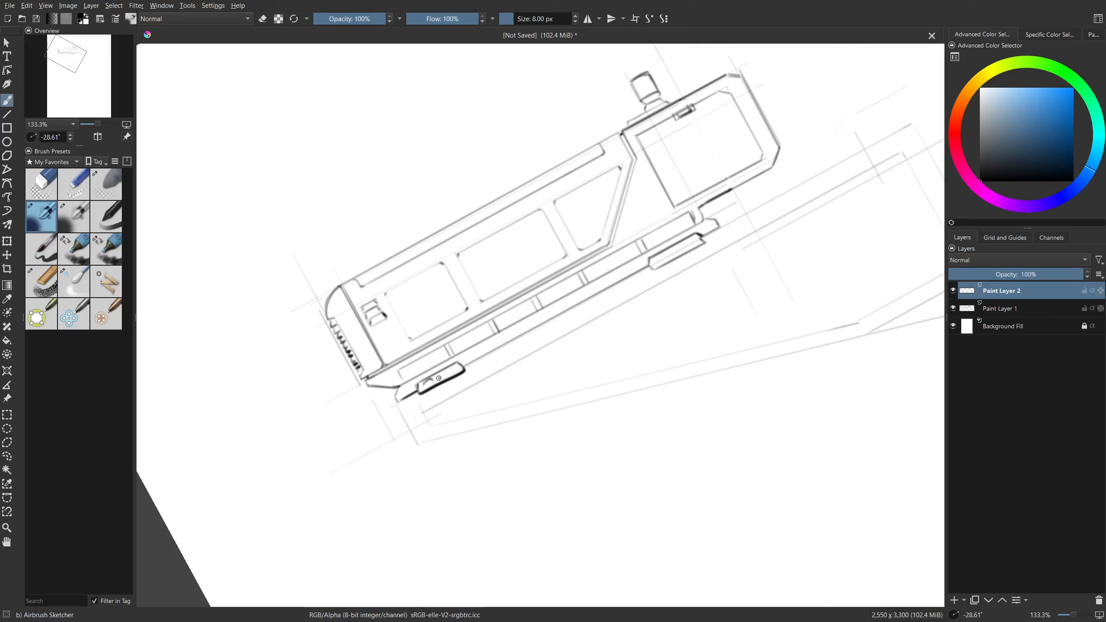
pyautogui.moveTo(656, 266); pyautogui.dragTo(613, 301)
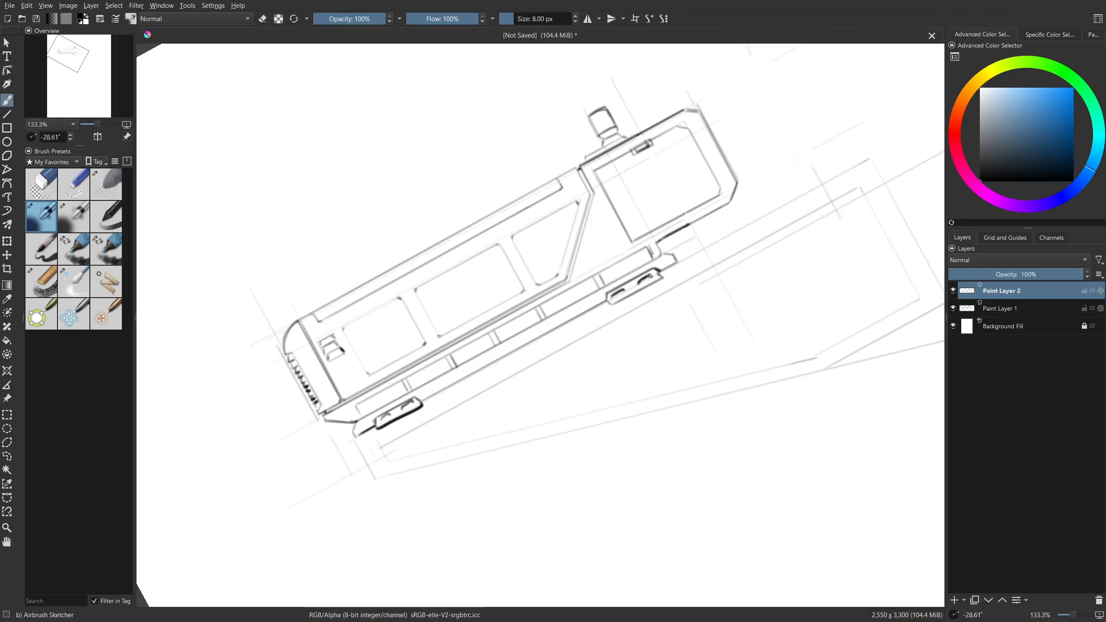
# Darken the frame's left edge with a line about 53 px long and round its outer and inner corners.
pyautogui.moveTo(651, 276); pyautogui.dragTo(455, 312)
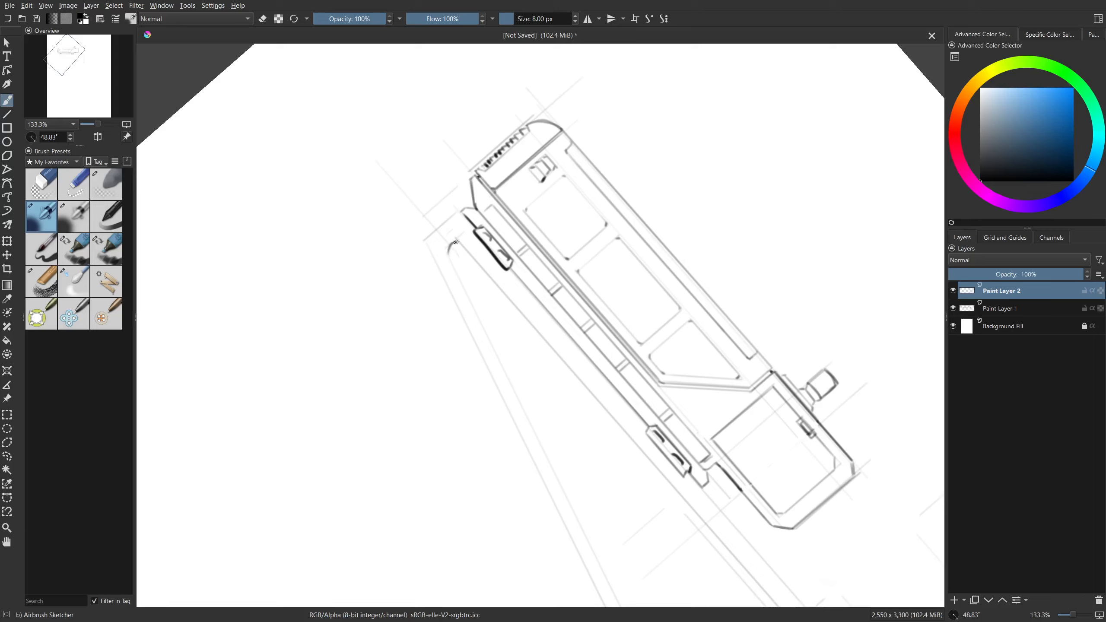
pyautogui.press('v')
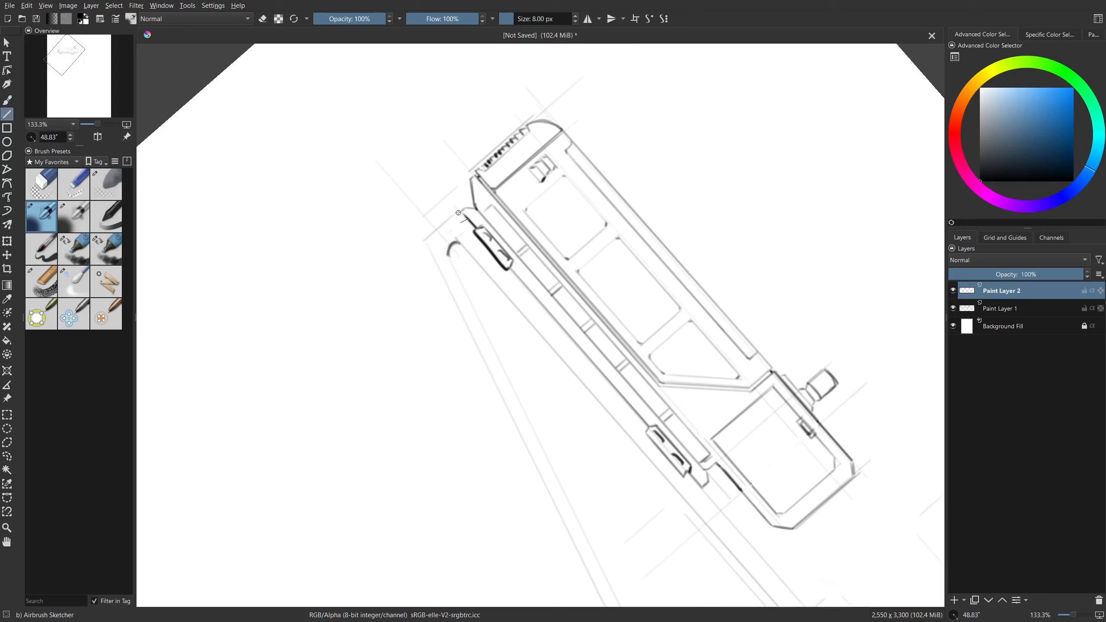
pyautogui.moveTo(457, 211); pyautogui.dragTo(425, 241)
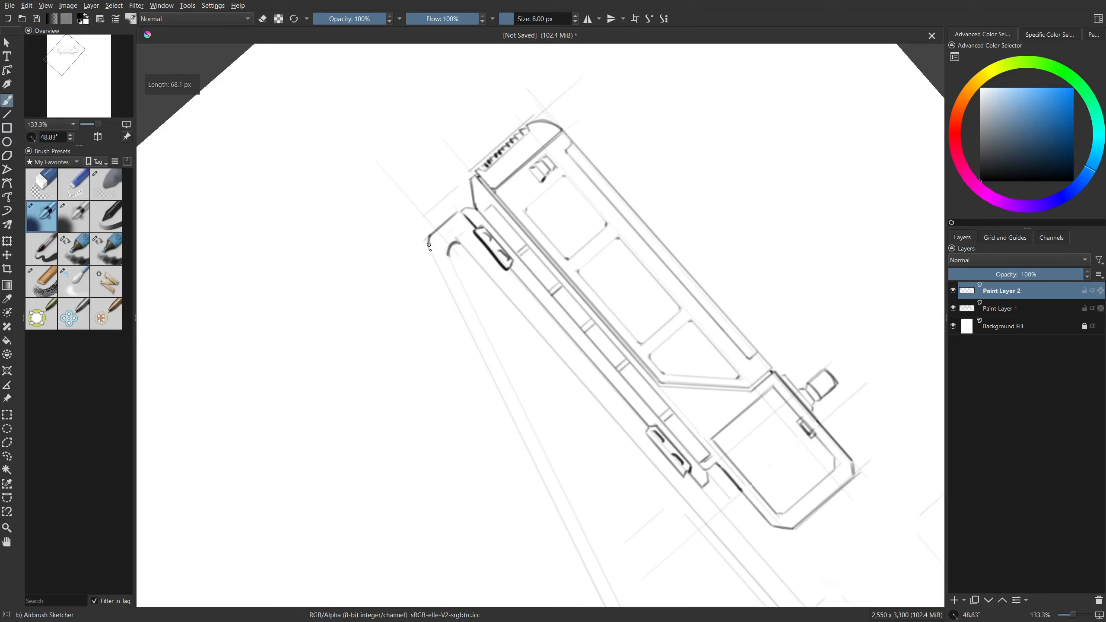
pyautogui.hotkey('ctrl', 'z')
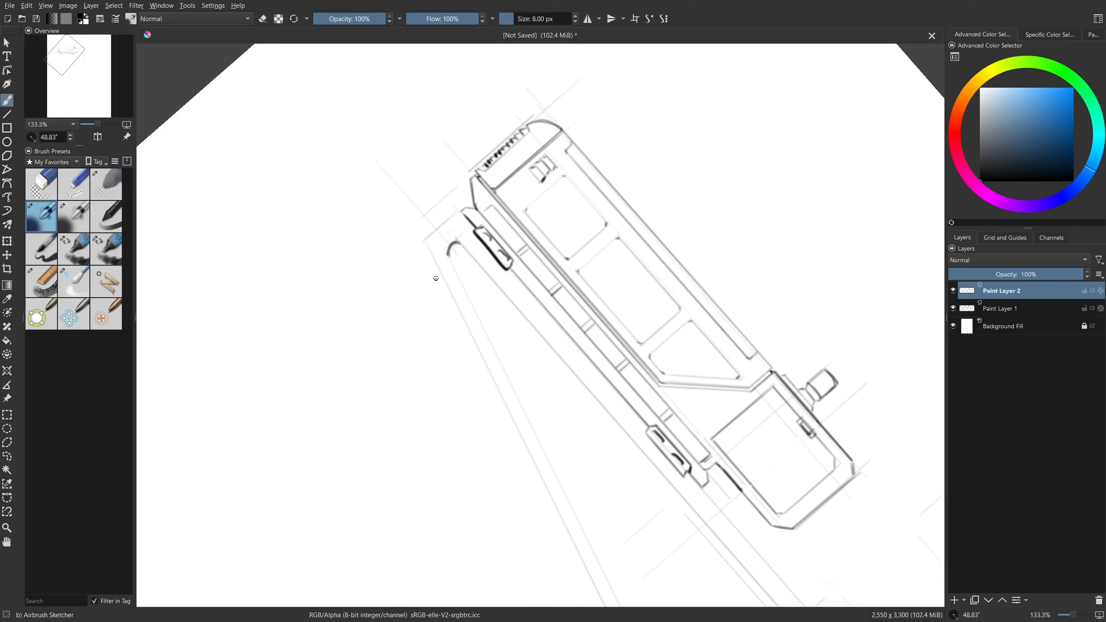
pyautogui.moveTo(418, 315)
pyautogui.mouseDown()
pyautogui.moveTo(368, 415)
pyautogui.moveTo(388, 449)
pyautogui.mouseUp()
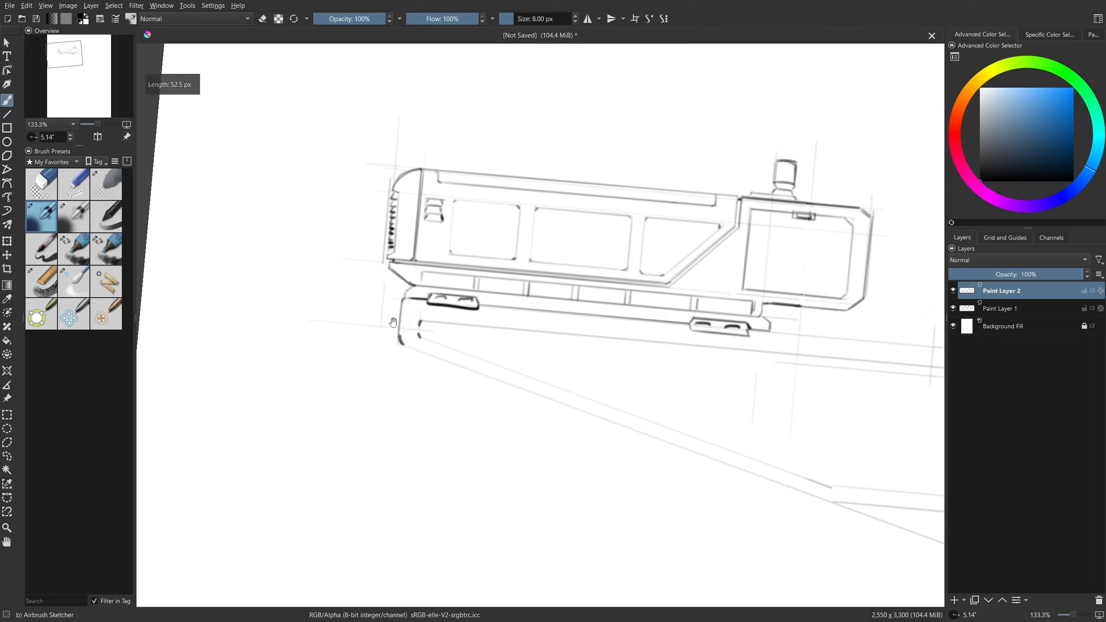
# Darken the frame's top edge from the right foot to the far end and round the upper right corner.
pyautogui.moveTo(408, 325); pyautogui.dragTo(636, 337)
pyautogui.moveTo(800, 247); pyautogui.dragTo(631, 300)
pyautogui.press('v')
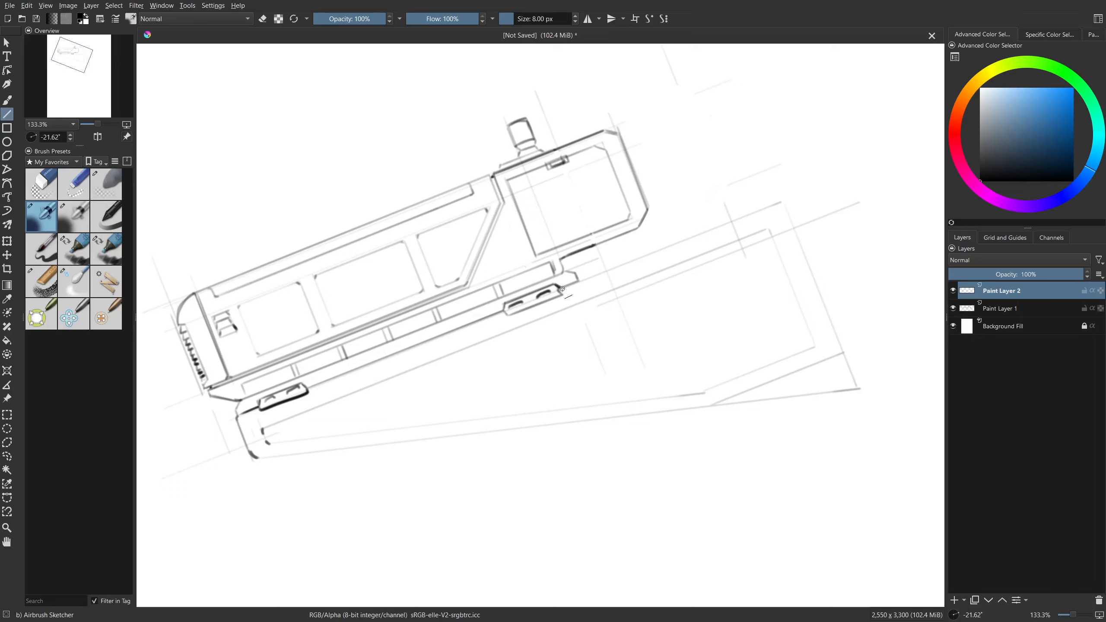
pyautogui.moveTo(558, 288)
pyautogui.mouseDown()
pyautogui.moveTo(745, 226)
pyautogui.moveTo(783, 203)
pyautogui.mouseUp()
pyautogui.press('b')
pyautogui.moveTo(787, 352); pyautogui.dragTo(760, 444)
pyautogui.moveTo(822, 366); pyautogui.dragTo(633, 302)
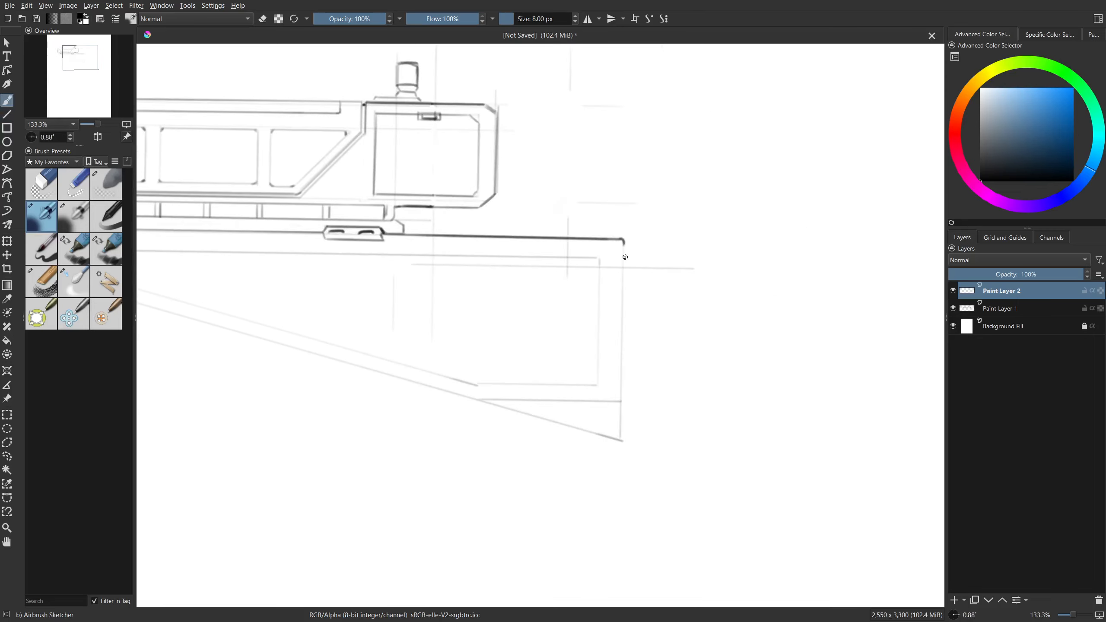
# Darken the frame's vertical right edge with a line about 342 px long and mark its lower corner.
pyautogui.press('v')
pyautogui.moveTo(624, 241)
pyautogui.mouseDown()
pyautogui.moveTo(619, 466)
pyautogui.moveTo(621, 402)
pyautogui.moveTo(621, 439)
pyautogui.mouseUp()
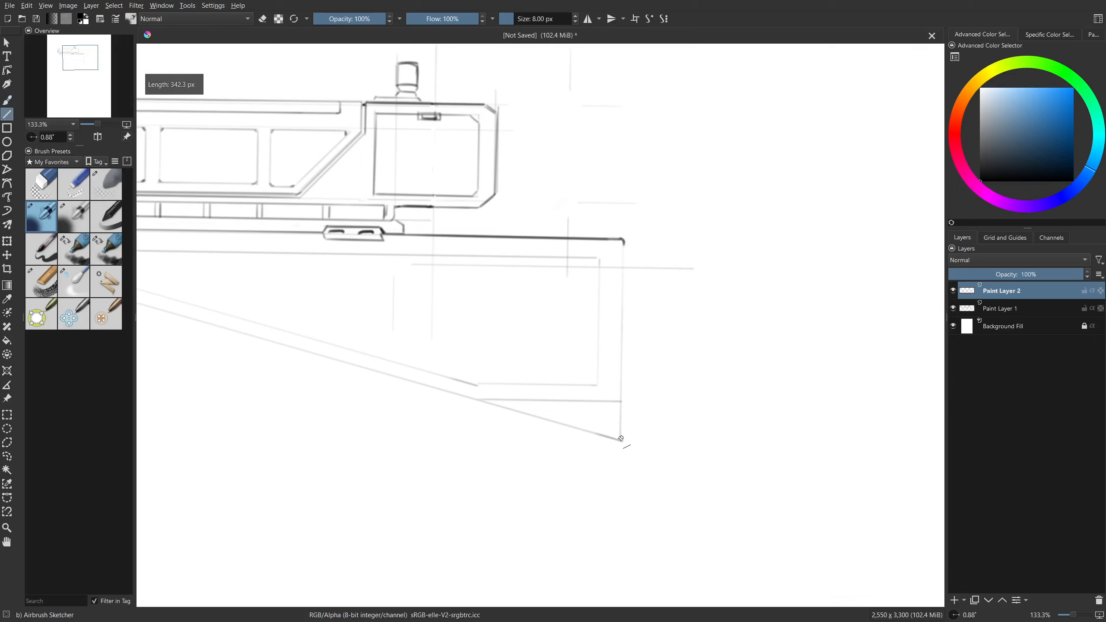
pyautogui.press('b')
pyautogui.moveTo(780, 422); pyautogui.dragTo(480, 511)
pyautogui.moveTo(455, 412); pyautogui.dragTo(451, 434)
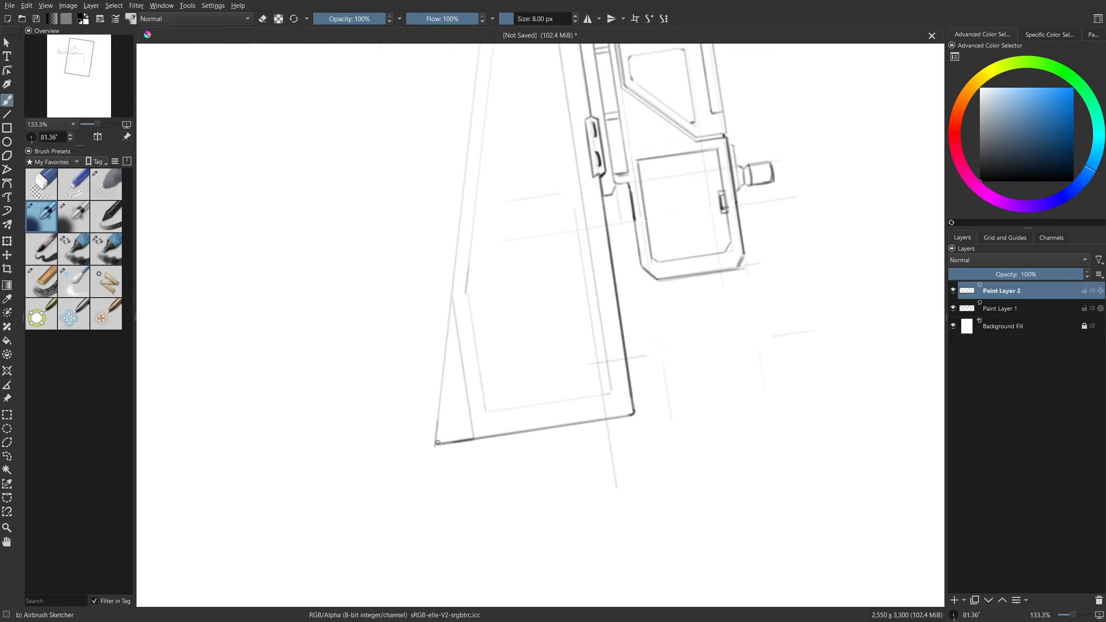
# Darken the frame's slanted lower edge with a line about 1038 px long, from the lower right corner to the rounded left end.
pyautogui.scroll(5, 442, 433)
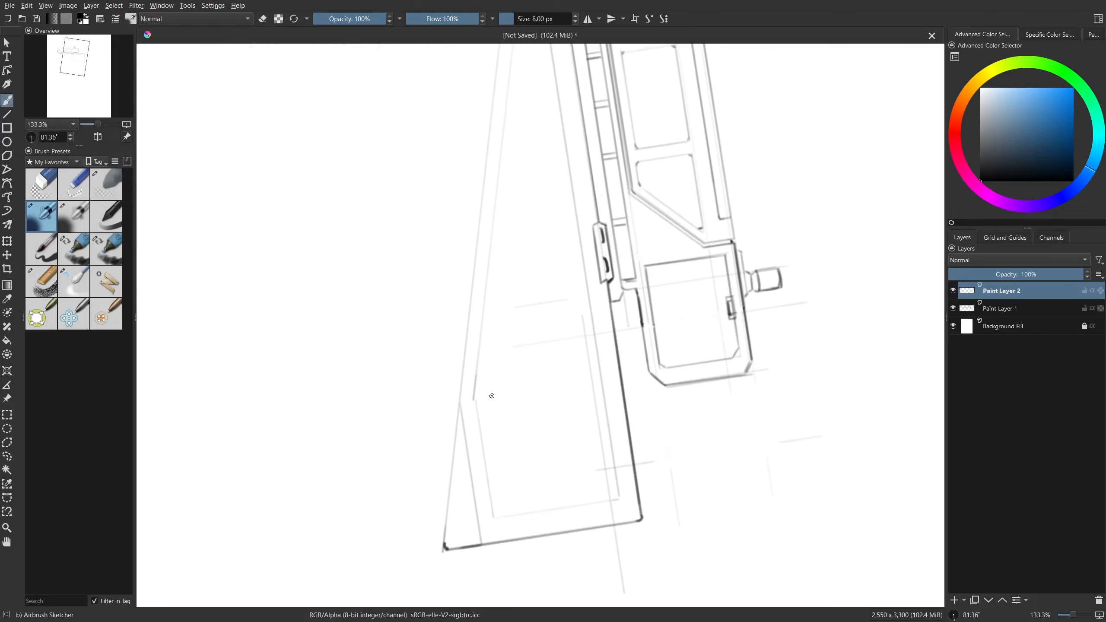
pyautogui.scroll(-1, 492, 397)
pyautogui.moveTo(494, 355); pyautogui.dragTo(497, 380)
pyautogui.press('l')
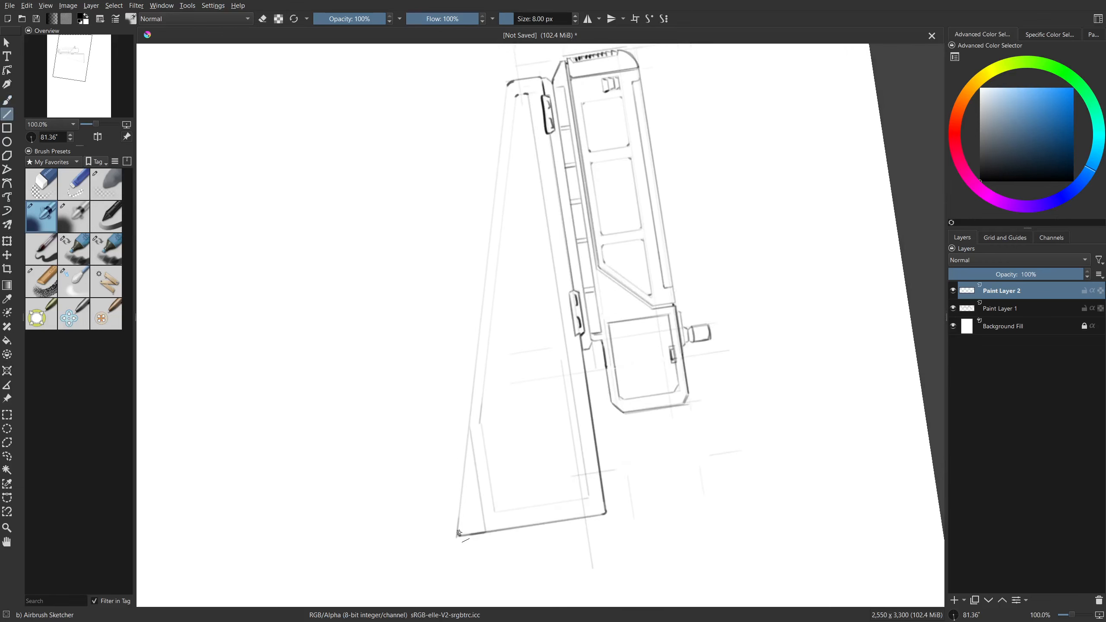
pyautogui.moveTo(456, 531); pyautogui.dragTo(508, 84)
pyautogui.press('b')
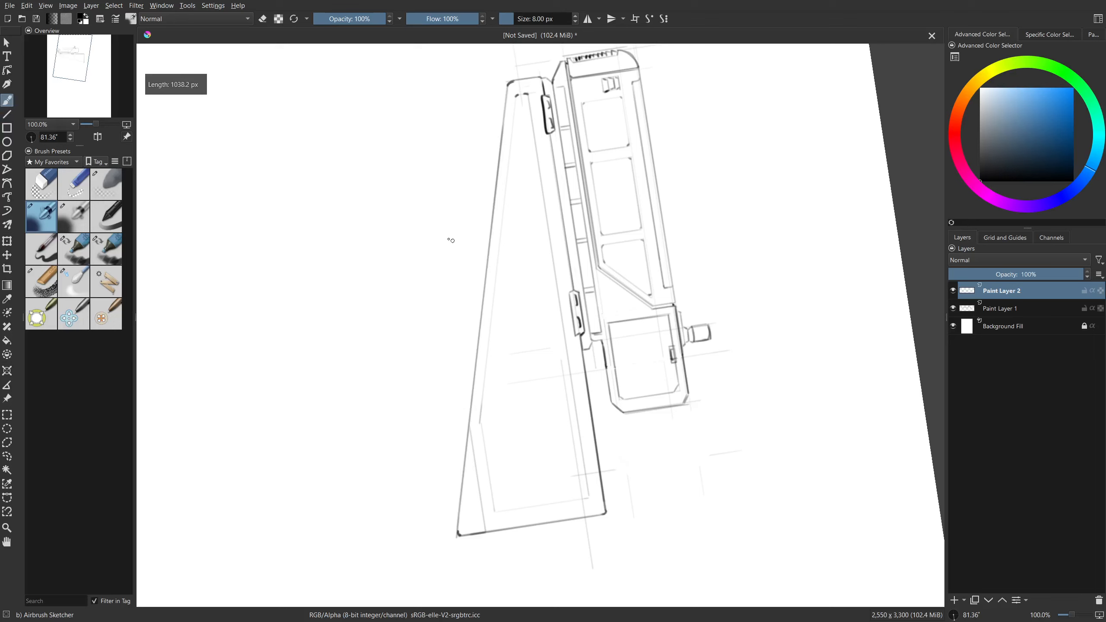
# Darken the inset's slanted edge and extend it straight toward the frame's lower right corner.
pyautogui.moveTo(447, 240)
pyautogui.mouseDown()
pyautogui.moveTo(341, 445)
pyautogui.moveTo(358, 403)
pyautogui.moveTo(351, 423)
pyautogui.moveTo(333, 395)
pyautogui.moveTo(375, 446)
pyautogui.mouseUp()
pyautogui.moveTo(485, 415)
pyautogui.mouseDown()
pyautogui.moveTo(536, 398)
pyautogui.moveTo(526, 385)
pyautogui.mouseUp()
pyautogui.press('v')
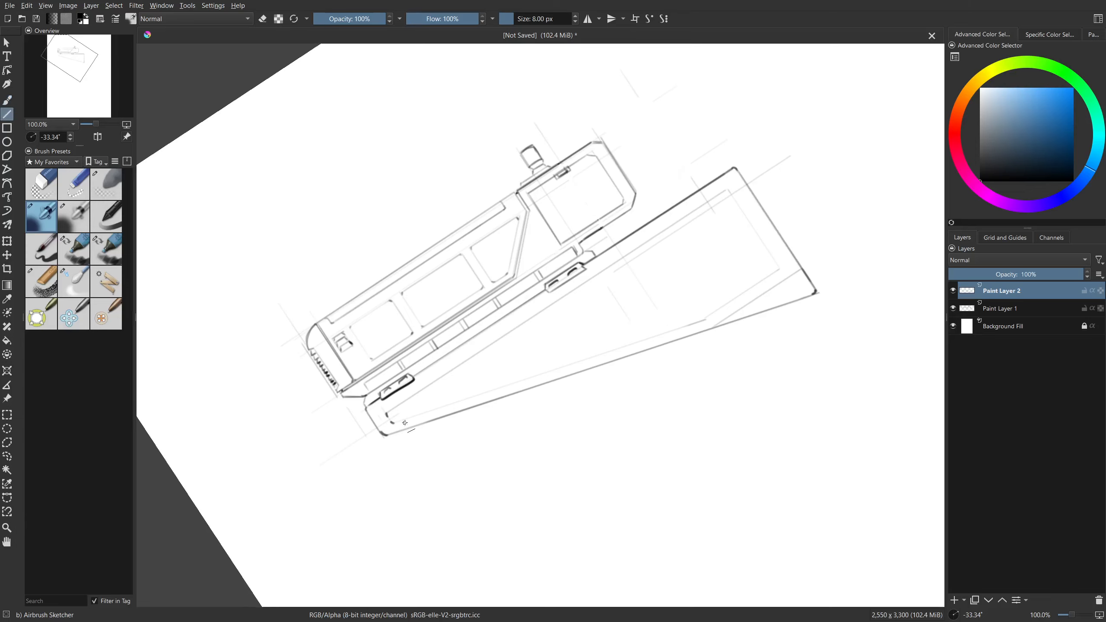
pyautogui.moveTo(393, 423); pyautogui.dragTo(596, 396)
pyautogui.press('b')
# Extend the inset's right edge down to the slanted edge and round its upper and lower corners with dark strokes.
pyautogui.press('v')
pyautogui.moveTo(677, 295)
pyautogui.mouseDown()
pyautogui.moveTo(674, 286)
pyautogui.moveTo(655, 414)
pyautogui.moveTo(652, 400)
pyautogui.mouseUp()
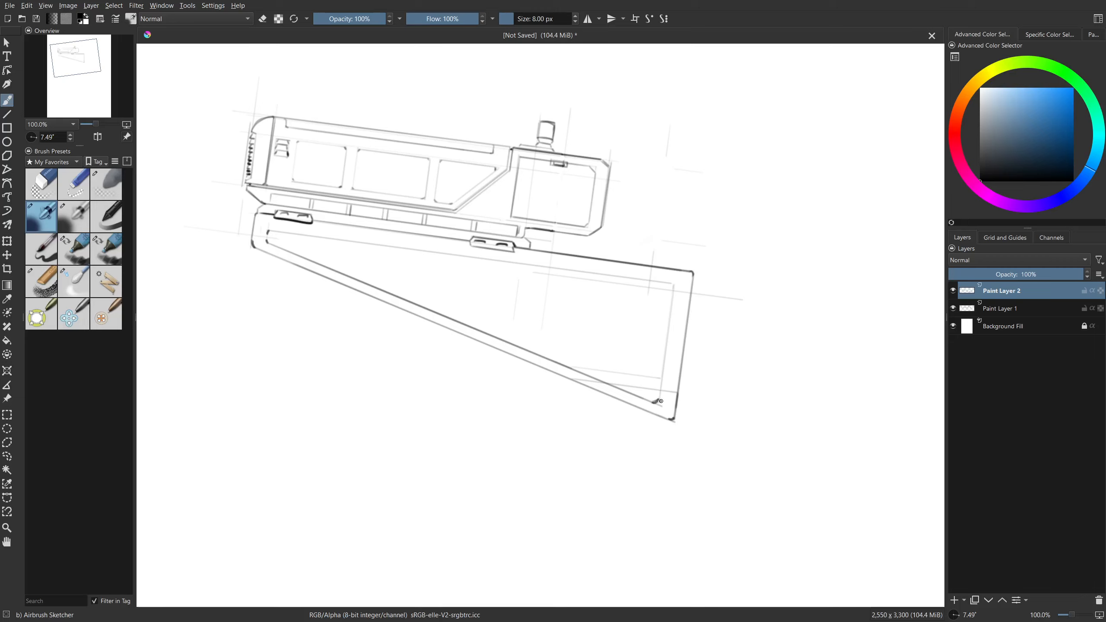
pyautogui.moveTo(671, 329); pyautogui.dragTo(669, 346)
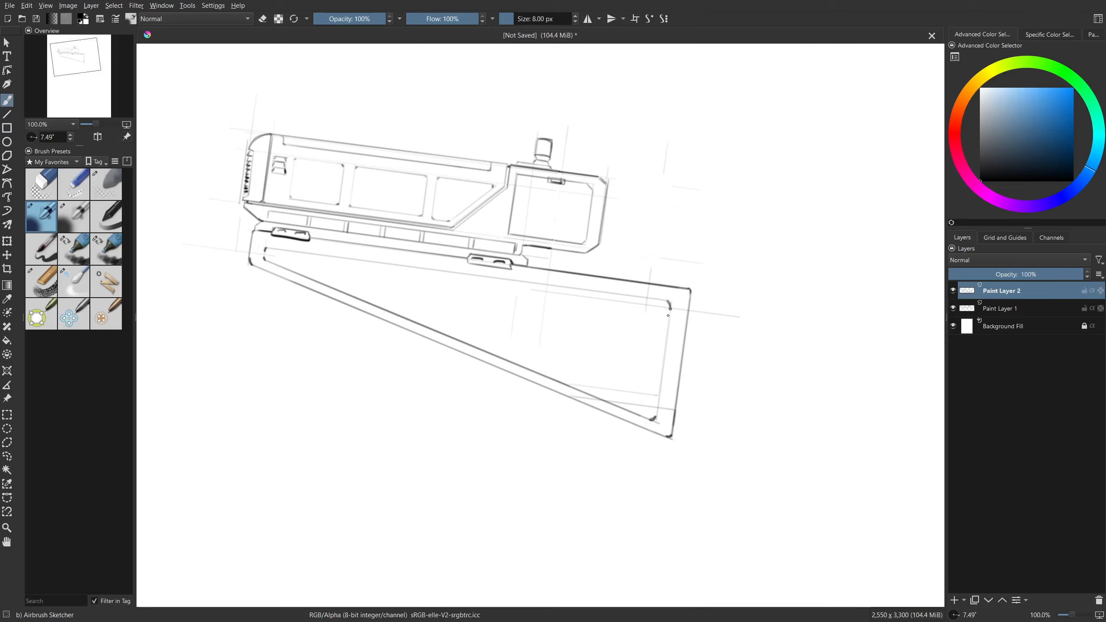
# Darken the inset's top edge with a line about 933 px long and close its short left edge.
pyautogui.moveTo(212, 441); pyautogui.dragTo(474, 420)
pyautogui.press('v')
pyautogui.moveTo(365, 396); pyautogui.dragTo(735, 226)
pyautogui.press('b')
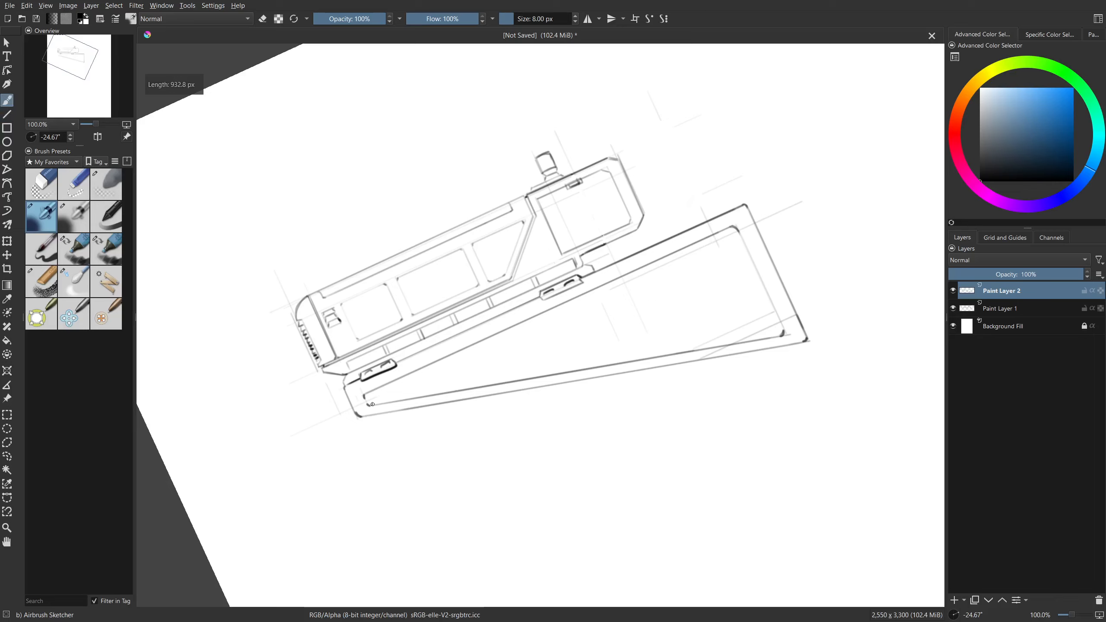
pyautogui.press('v')
pyautogui.moveTo(373, 405); pyautogui.dragTo(367, 406)
pyautogui.press('b')
# Draw two vertical lines inside the frame beneath the right foot, the second about 169 px long.
pyautogui.moveTo(290, 428)
pyautogui.mouseDown()
pyautogui.moveTo(744, 383)
pyautogui.moveTo(667, 460)
pyautogui.moveTo(610, 460)
pyautogui.moveTo(520, 404)
pyautogui.moveTo(512, 339)
pyautogui.moveTo(533, 300)
pyautogui.moveTo(526, 363)
pyautogui.mouseUp()
pyautogui.press('v')
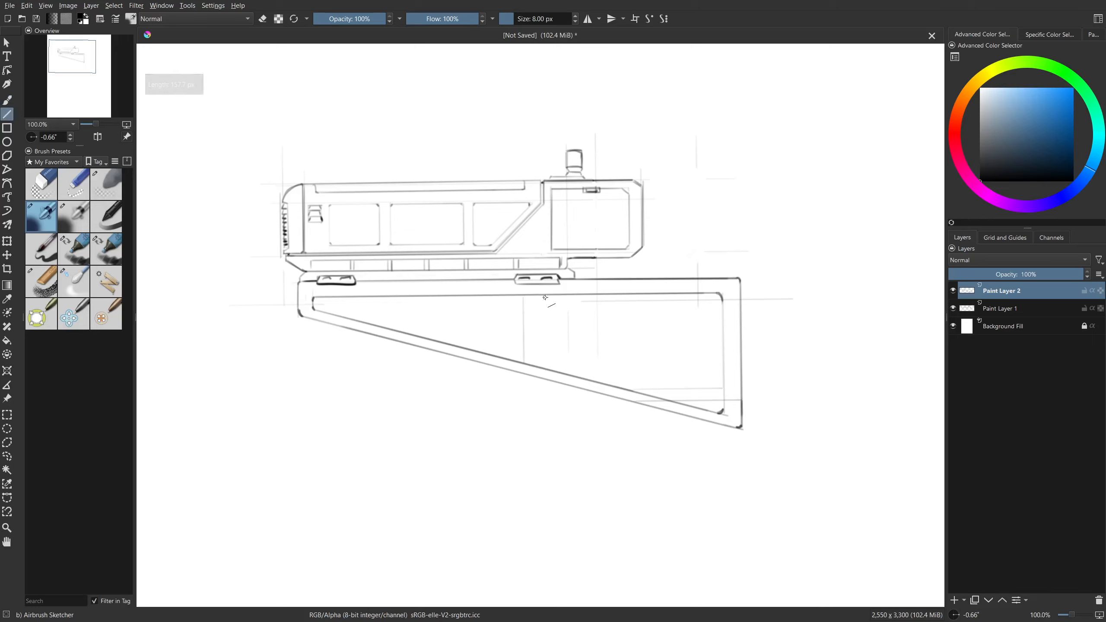
pyautogui.moveTo(542, 295); pyautogui.dragTo(546, 368)
pyautogui.press('b')
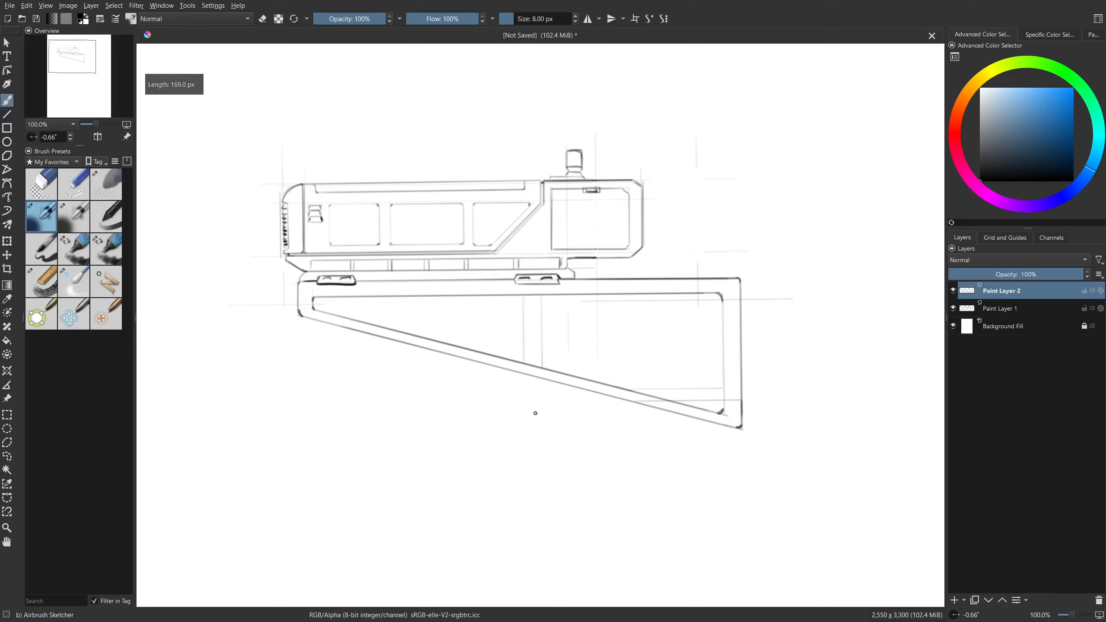
# Darken both vertical divider lines inside the wedge frame and round their upper and lower corners.
pyautogui.moveTo(450, 402); pyautogui.dragTo(422, 398)
pyautogui.scroll(1, 469, 331)
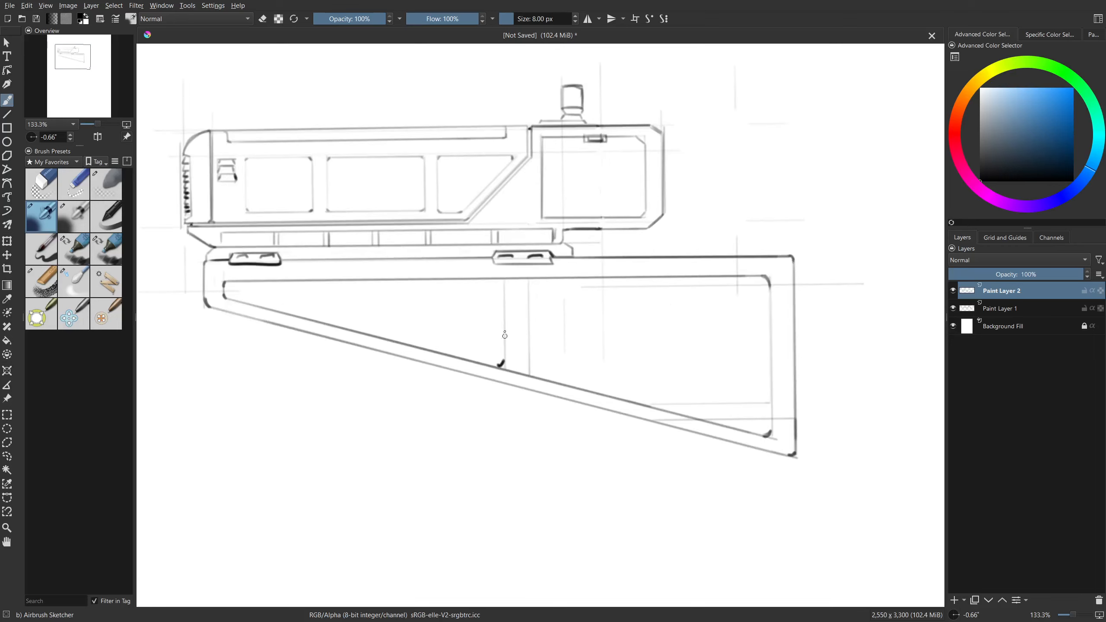
pyautogui.hotkey('ctrl', 'z')
pyautogui.moveTo(499, 362)
pyautogui.mouseDown()
pyautogui.moveTo(504, 283)
pyautogui.moveTo(532, 289)
pyautogui.moveTo(537, 377)
pyautogui.moveTo(531, 370)
pyautogui.mouseUp()
pyautogui.moveTo(302, 378)
pyautogui.mouseDown()
pyautogui.moveTo(338, 361)
pyautogui.moveTo(353, 390)
pyautogui.mouseUp()
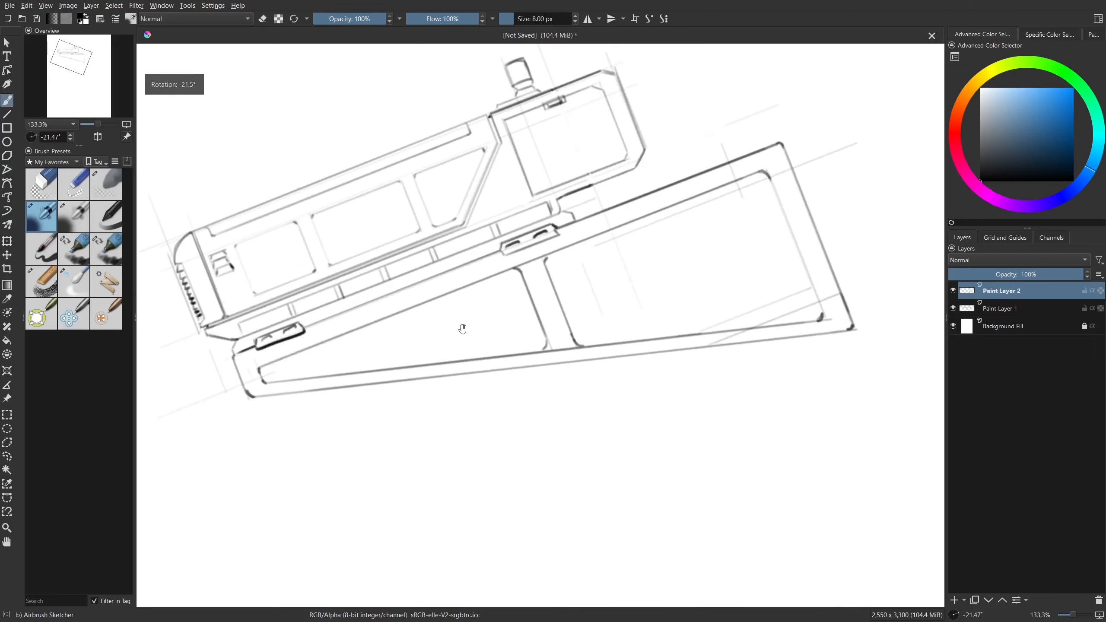
# Darken the right opening's right edge with a heavy straight line.
pyautogui.moveTo(463, 329)
pyautogui.mouseDown()
pyautogui.moveTo(726, 447)
pyautogui.moveTo(576, 403)
pyautogui.moveTo(607, 268)
pyautogui.mouseUp()
pyautogui.press('v')
pyautogui.press('b')
pyautogui.moveTo(363, 358); pyautogui.dragTo(560, 410)
pyautogui.press('5')
pyautogui.moveTo(397, 242); pyautogui.dragTo(453, 350)
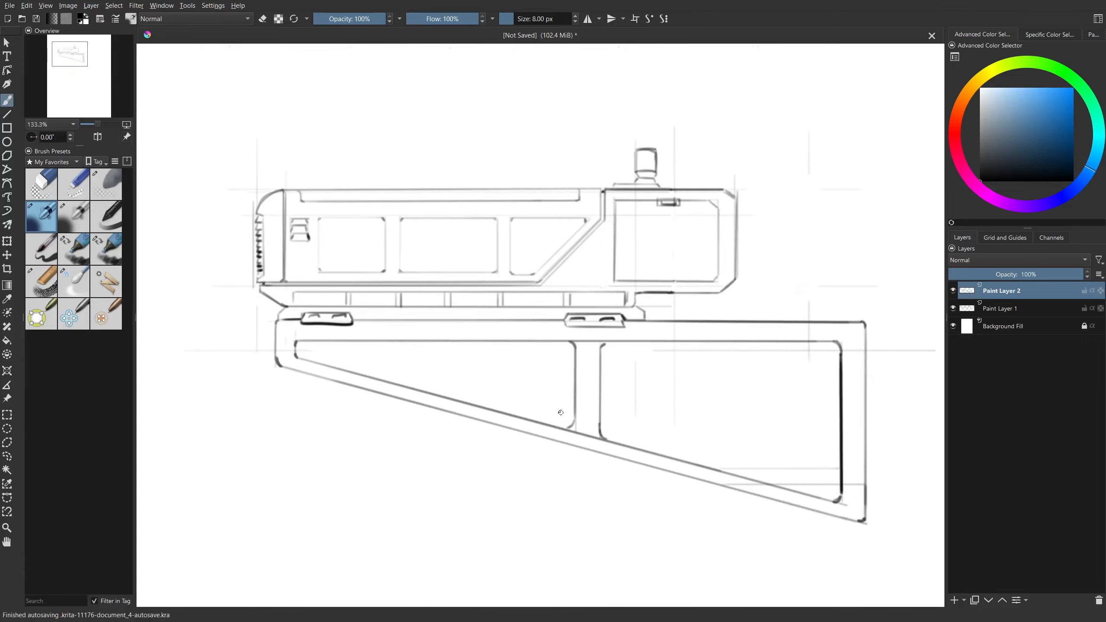
# Draw inner parallel lines in the left triangular opening, about 450 px along its top edge and another along its slanted edge.
pyautogui.scroll(1, 551, 351)
pyautogui.moveTo(239, 366); pyautogui.dragTo(395, 468)
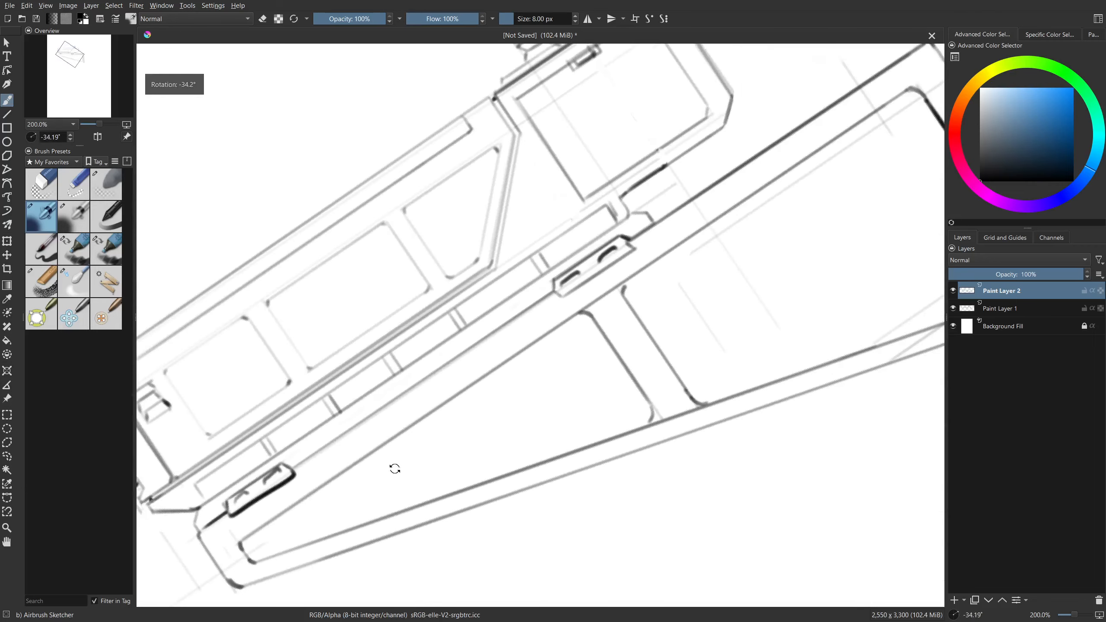
pyautogui.moveTo(454, 451)
pyautogui.mouseDown()
pyautogui.moveTo(583, 356)
pyautogui.moveTo(567, 360)
pyautogui.mouseUp()
pyautogui.press('v')
pyautogui.moveTo(369, 451); pyautogui.dragTo(692, 231)
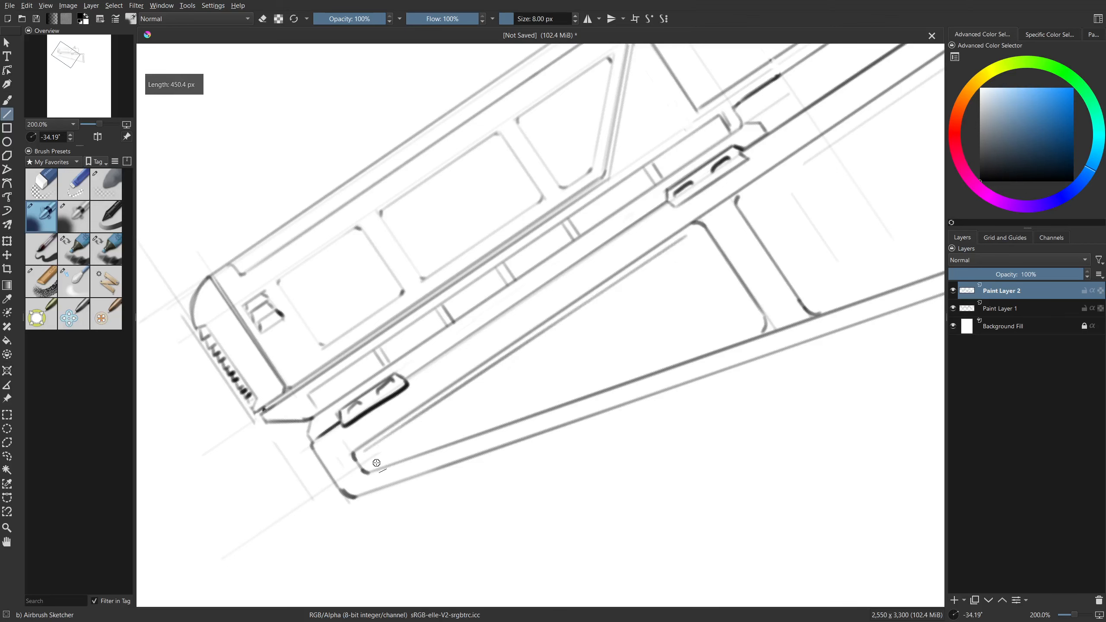
pyautogui.moveTo(377, 463); pyautogui.dragTo(706, 471)
pyautogui.press('b')
pyautogui.moveTo(720, 349); pyautogui.dragTo(612, 296)
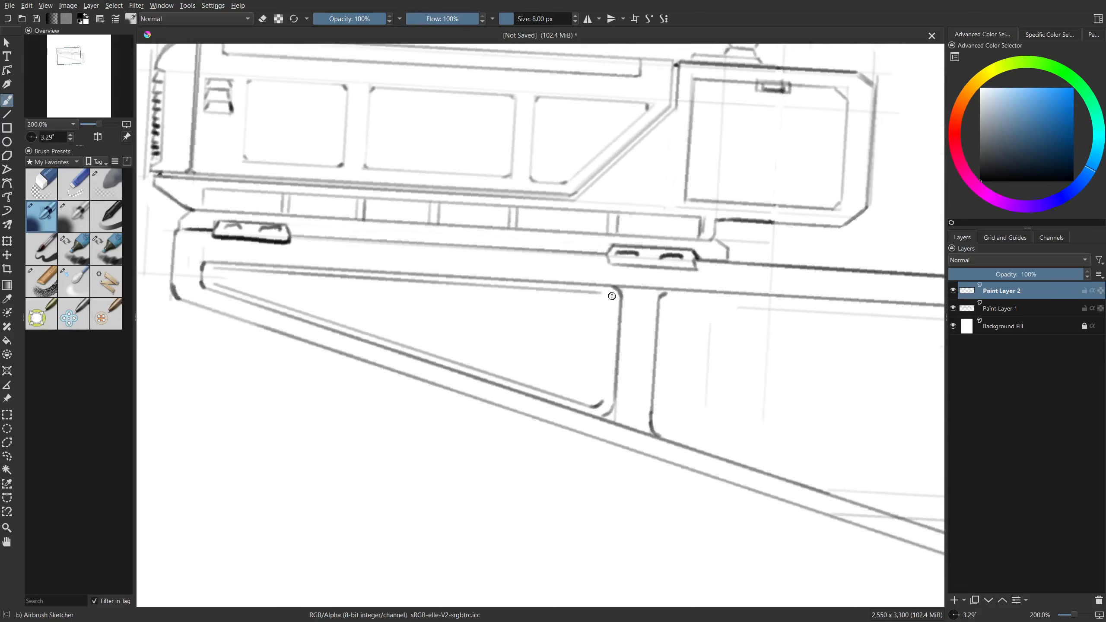
# Close the left opening's inner outline with a line along its right edge and round the corners.
pyautogui.press('v')
pyautogui.moveTo(602, 399); pyautogui.dragTo(608, 309)
pyautogui.press('b')
pyautogui.moveTo(440, 388); pyautogui.dragTo(562, 428)
pyautogui.press('v')
pyautogui.press('b')
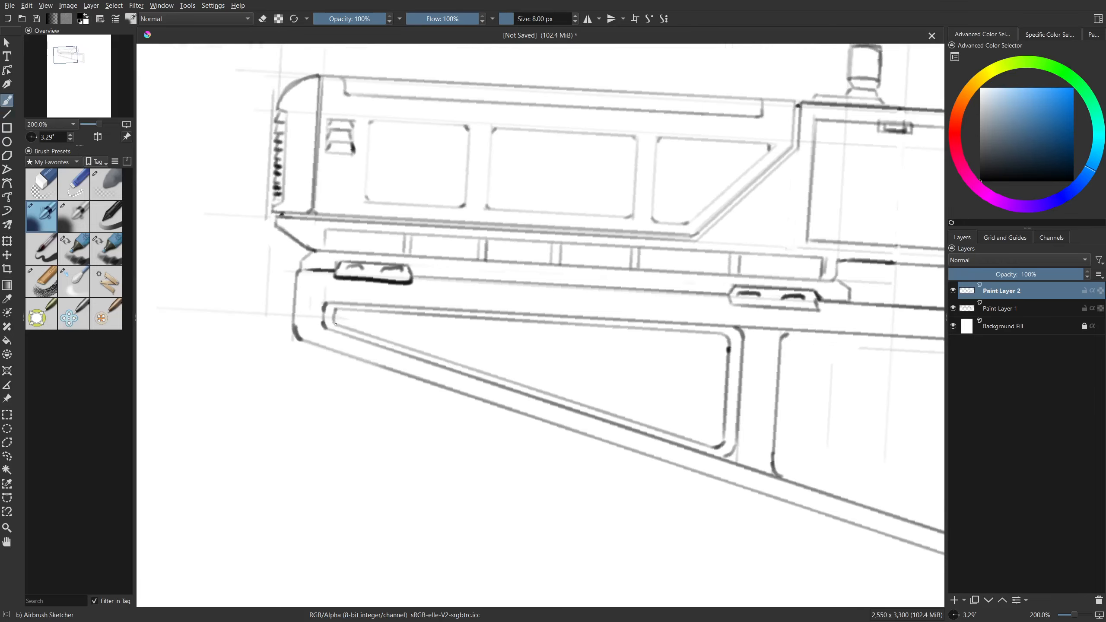
pyautogui.moveTo(800, 401)
pyautogui.mouseDown()
pyautogui.moveTo(474, 334)
pyautogui.moveTo(415, 310)
pyautogui.mouseUp()
# Draw straight inner parallel lines along all four edges of the right opening, the slanted one about 358 px long.
pyautogui.press('v')
pyautogui.moveTo(409, 258)
pyautogui.mouseDown()
pyautogui.moveTo(399, 371)
pyautogui.moveTo(508, 450)
pyautogui.moveTo(494, 433)
pyautogui.moveTo(540, 417)
pyautogui.moveTo(747, 268)
pyautogui.moveTo(504, 444)
pyautogui.moveTo(754, 266)
pyautogui.mouseUp()
pyautogui.press('b')
pyautogui.press('v')
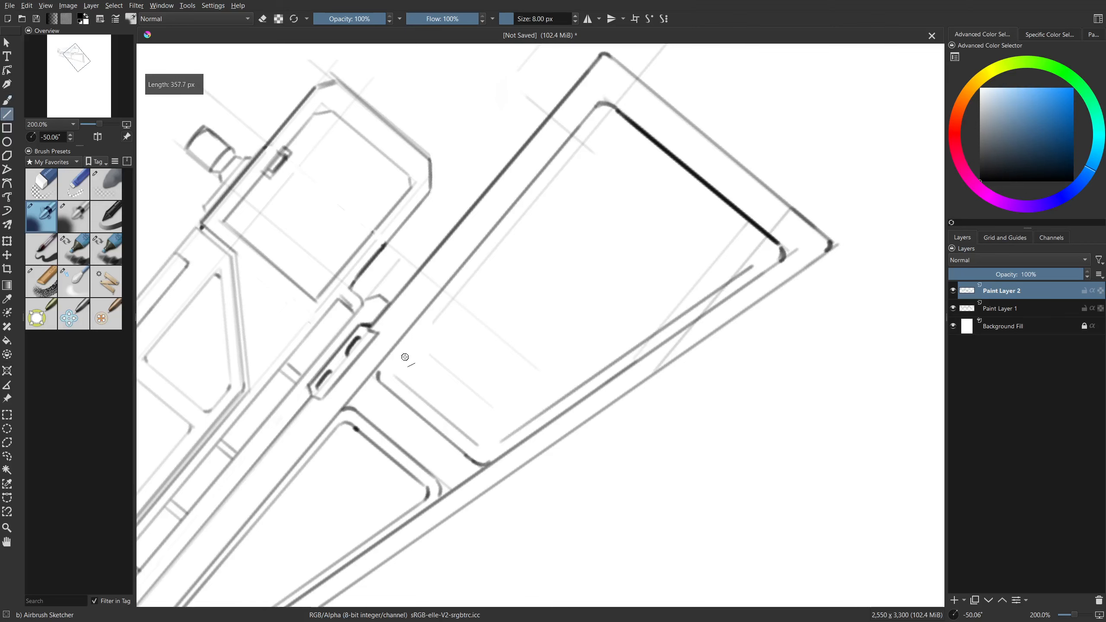
pyautogui.moveTo(405, 361)
pyautogui.mouseDown()
pyautogui.moveTo(610, 131)
pyautogui.moveTo(600, 126)
pyautogui.mouseUp()
pyautogui.press('b')
pyautogui.moveTo(788, 271)
pyautogui.mouseDown()
pyautogui.moveTo(728, 451)
pyautogui.moveTo(599, 418)
pyautogui.moveTo(608, 236)
pyautogui.mouseUp()
pyautogui.press('v')
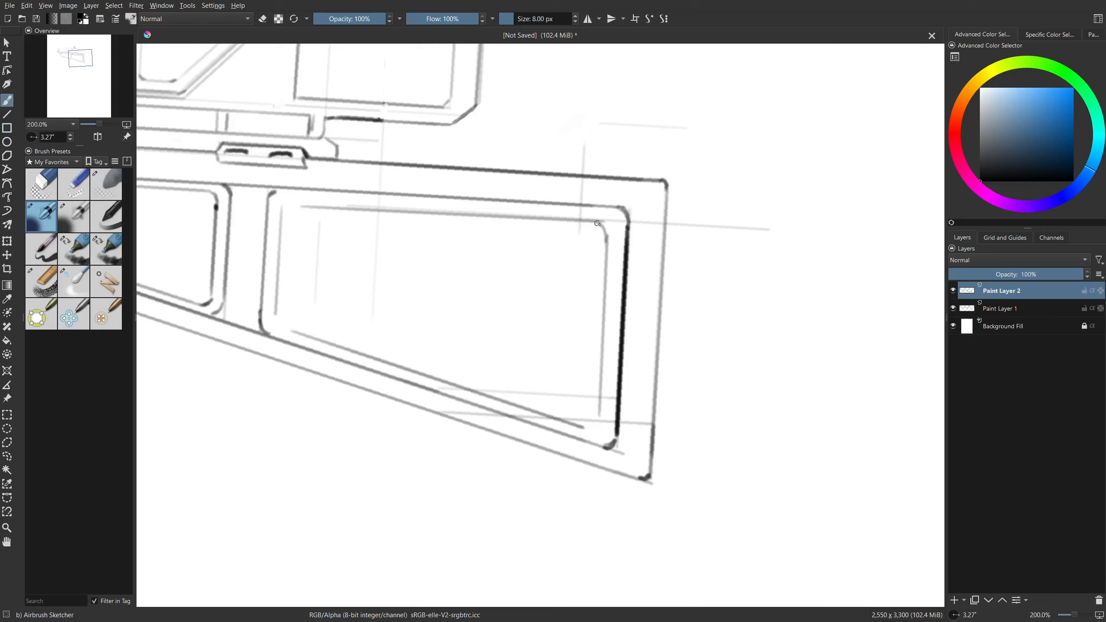
# Connect the right opening's inner lines into one closed outline with rounded corners.
pyautogui.moveTo(588, 321); pyautogui.dragTo(531, 460)
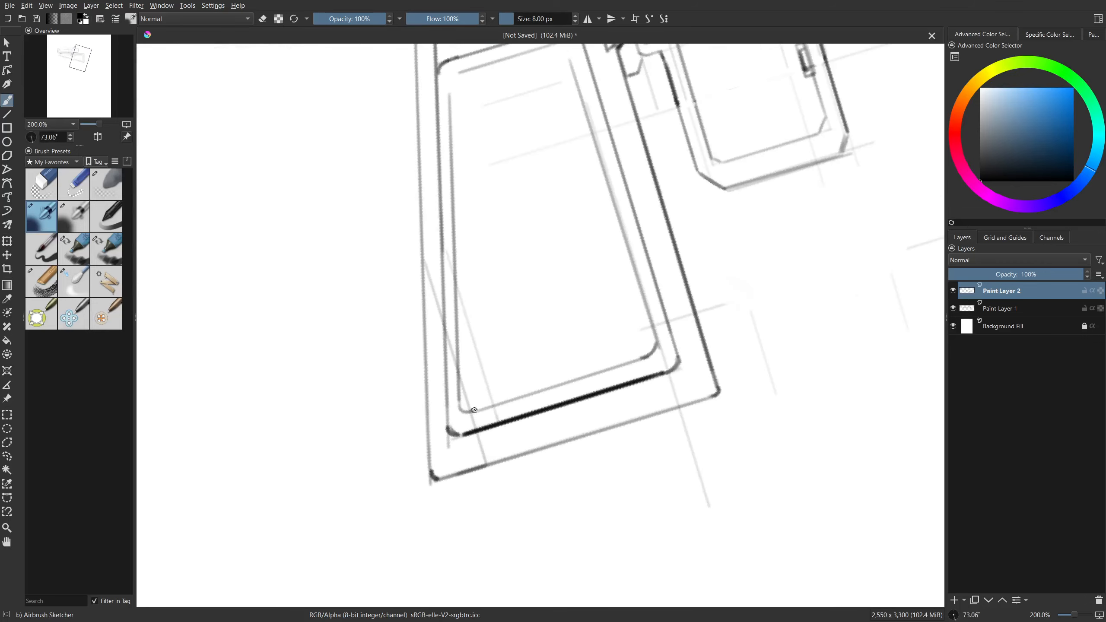
pyautogui.scroll(5, 456, 340)
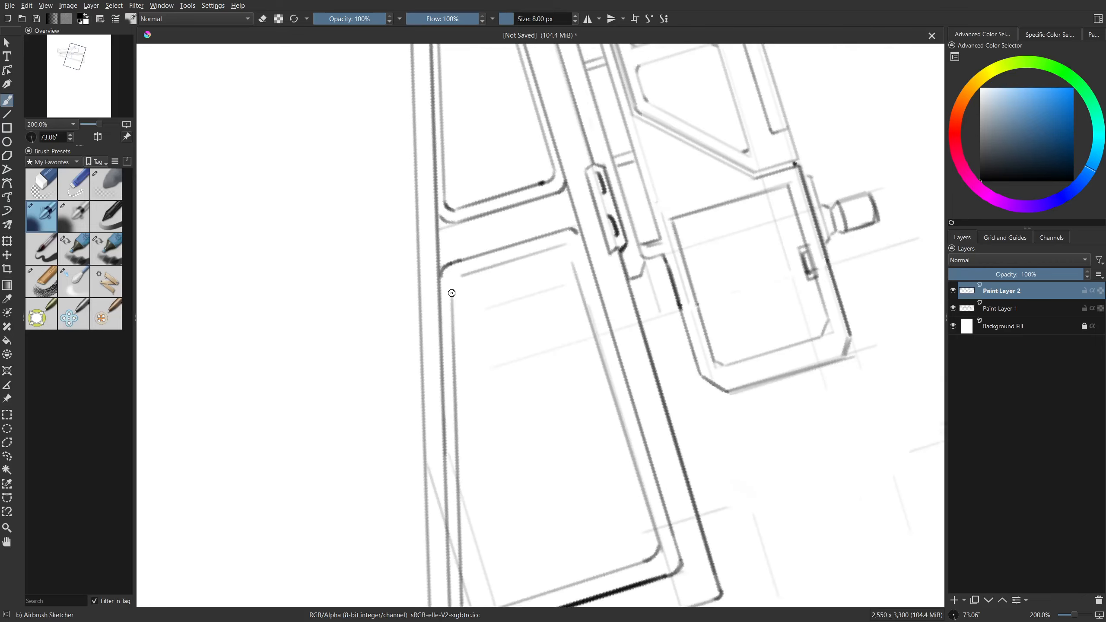
pyautogui.moveTo(454, 289)
pyautogui.mouseDown()
pyautogui.moveTo(343, 294)
pyautogui.moveTo(450, 403)
pyautogui.moveTo(453, 377)
pyautogui.moveTo(521, 501)
pyautogui.mouseUp()
pyautogui.press('v')
pyautogui.moveTo(462, 306)
pyautogui.mouseDown()
pyautogui.moveTo(487, 403)
pyautogui.moveTo(558, 431)
pyautogui.mouseUp()
pyautogui.press('b')
pyautogui.press('5')
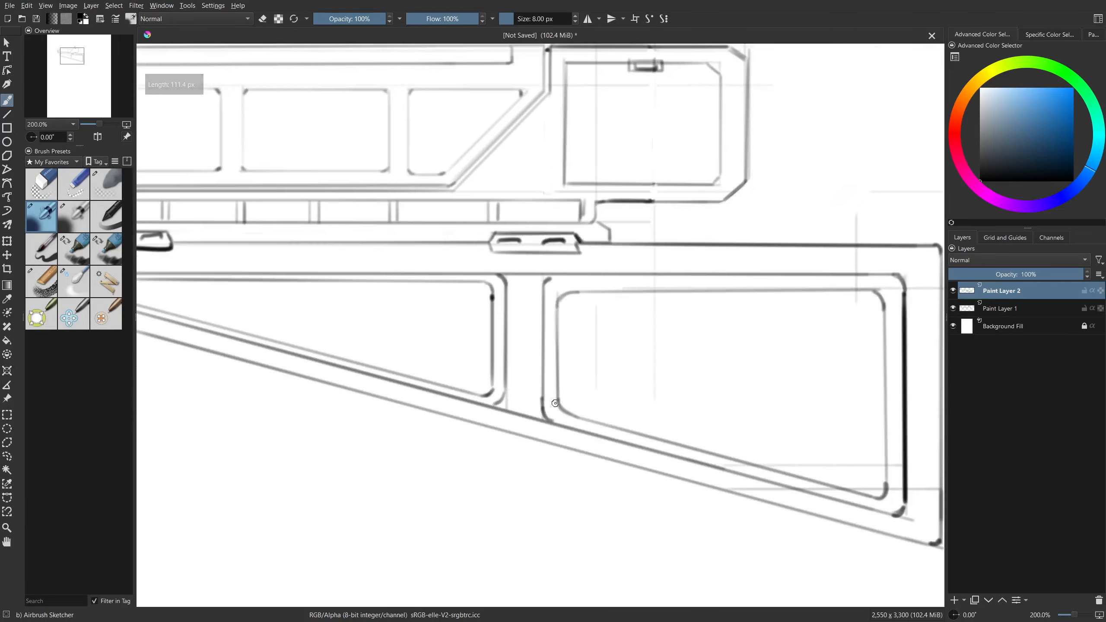
# Draw a straight line along the whole length of the frame's upper beam, parallel to its top edge.
pyautogui.press('-')
pyautogui.moveTo(516, 344); pyautogui.dragTo(289, 511)
pyautogui.moveTo(289, 511); pyautogui.dragTo(353, 489)
pyautogui.press('v')
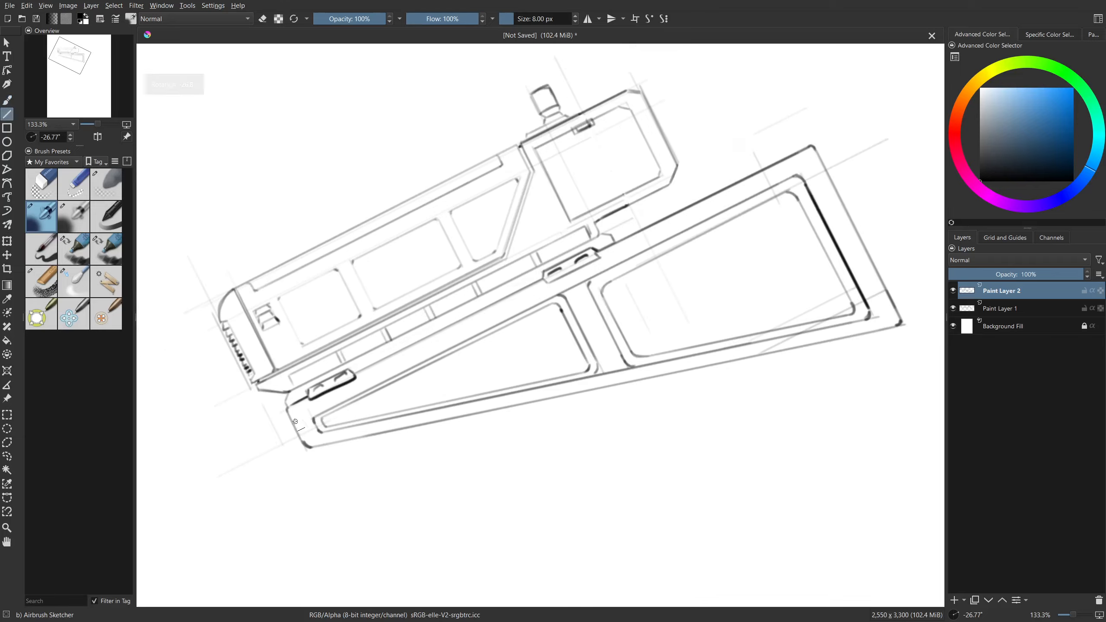
pyautogui.moveTo(291, 421); pyautogui.dragTo(818, 157)
pyautogui.press('b')
# Erase the slanted inner line where it crosses the foot of the divider between the two openings.
pyautogui.moveTo(710, 363)
pyautogui.mouseDown()
pyautogui.moveTo(695, 407)
pyautogui.moveTo(671, 410)
pyautogui.mouseUp()
pyautogui.moveTo(671, 410); pyautogui.dragTo(602, 386)
pyautogui.press('e')
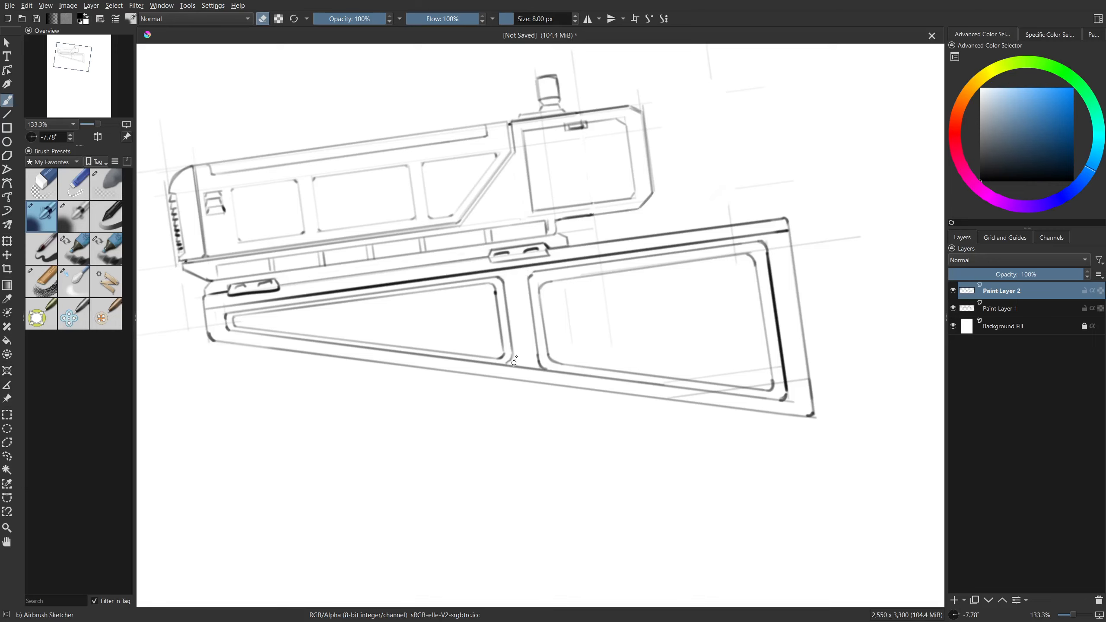
pyautogui.moveTo(508, 366); pyautogui.dragTo(538, 370)
pyautogui.moveTo(349, 408)
pyautogui.mouseDown()
pyautogui.moveTo(361, 455)
pyautogui.moveTo(425, 420)
pyautogui.moveTo(476, 460)
pyautogui.moveTo(433, 429)
pyautogui.moveTo(560, 385)
pyautogui.moveTo(526, 403)
pyautogui.moveTo(540, 419)
pyautogui.moveTo(521, 408)
pyautogui.mouseUp()
# Merge Paint Layer 2 into Paint Layer 1 and add a new paint layer directly above Background Fill.
pyautogui.click(999, 310)
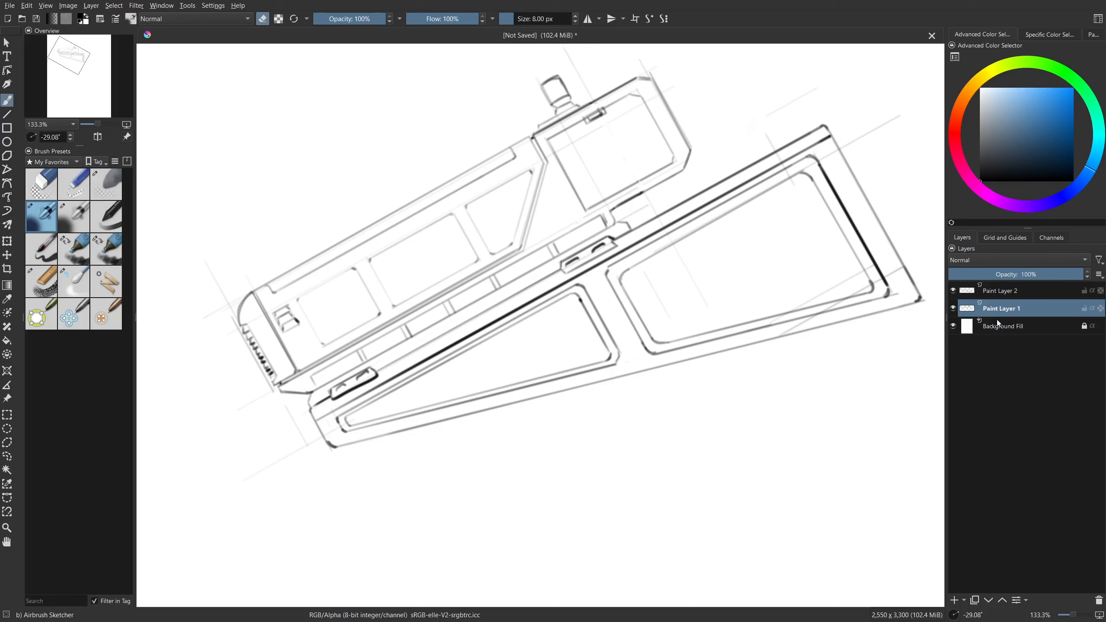
pyautogui.click(1003, 292)
pyautogui.hotkey('ctrl', 'e')
pyautogui.click(1001, 311)
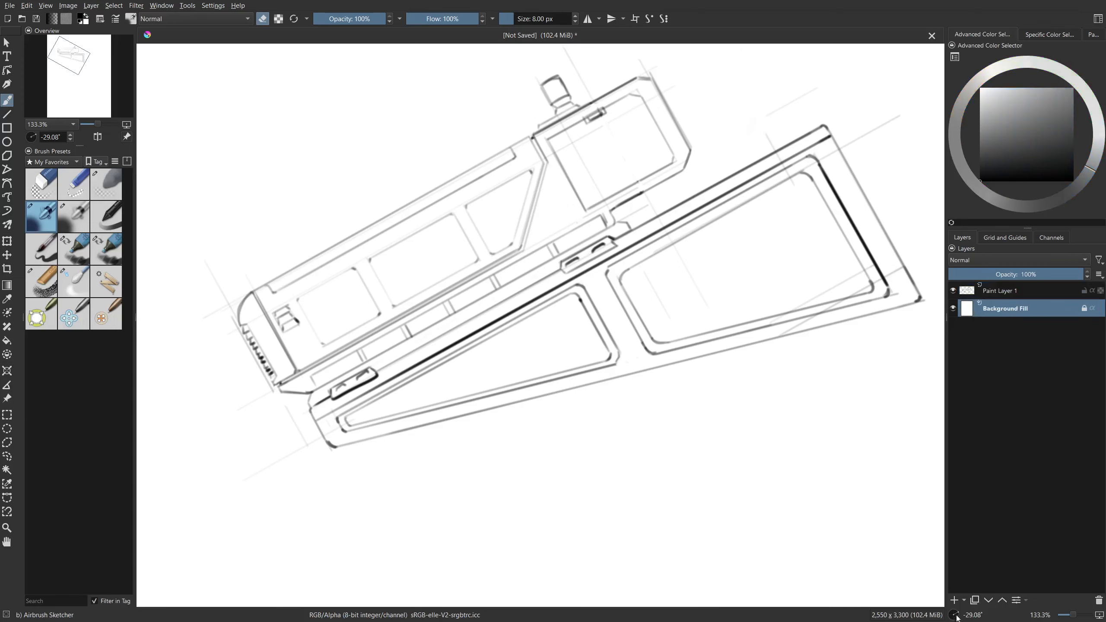
pyautogui.click(955, 600)
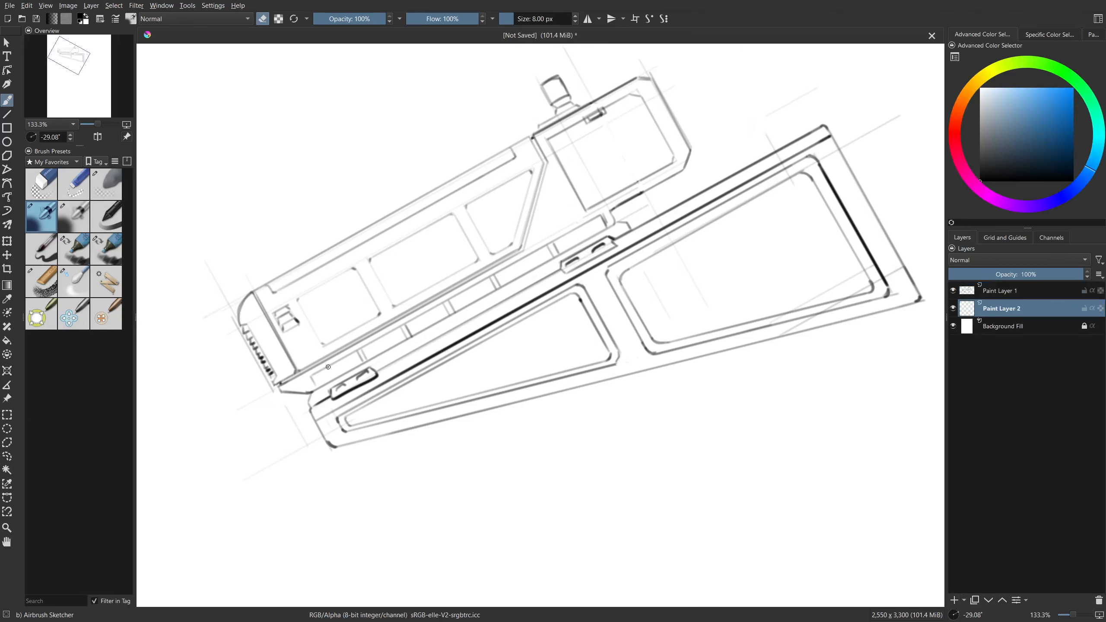
# Try blocking in the body with grey strokes using the Marker Dry brush at 16.26 px.
pyautogui.moveTo(328, 367); pyautogui.dragTo(360, 450)
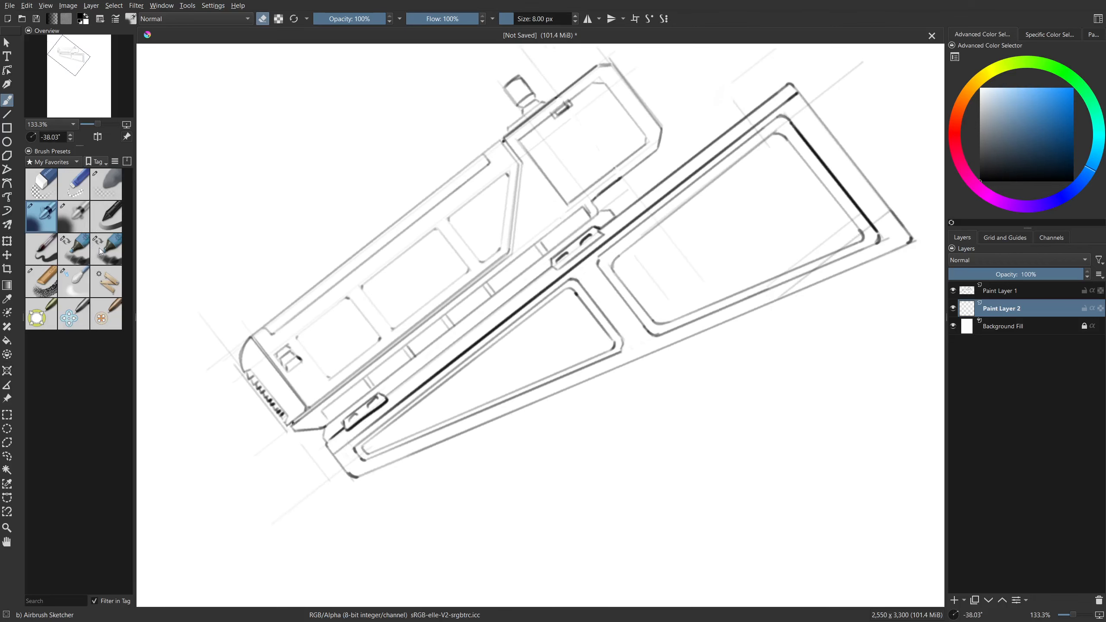
pyautogui.click(101, 252)
pyautogui.click(70, 251)
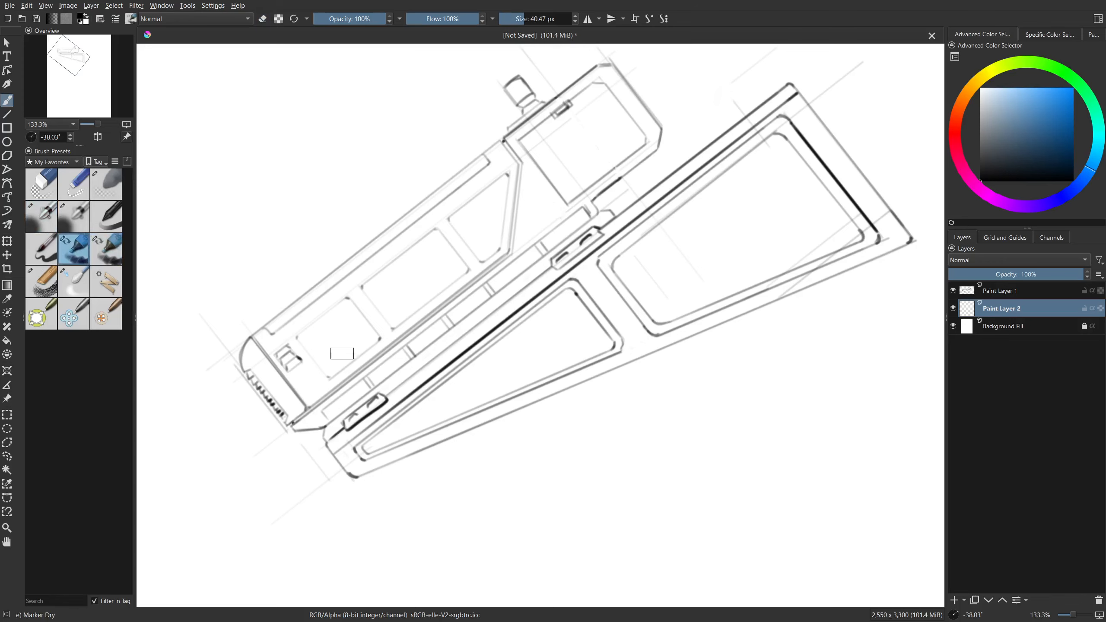
pyautogui.click(980, 160)
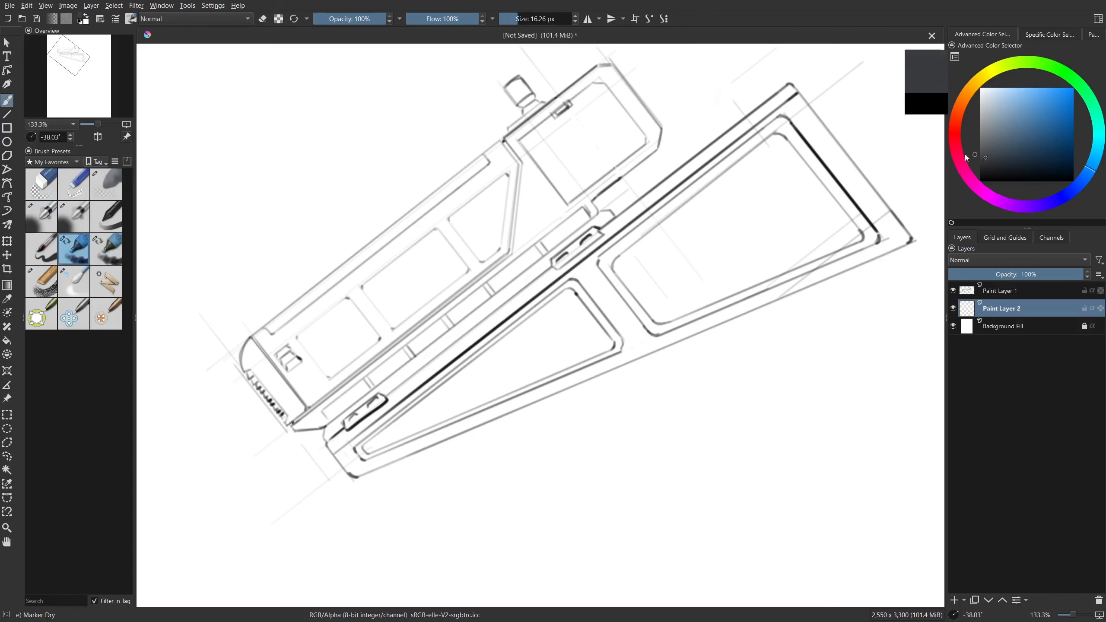
pyautogui.click(980, 137)
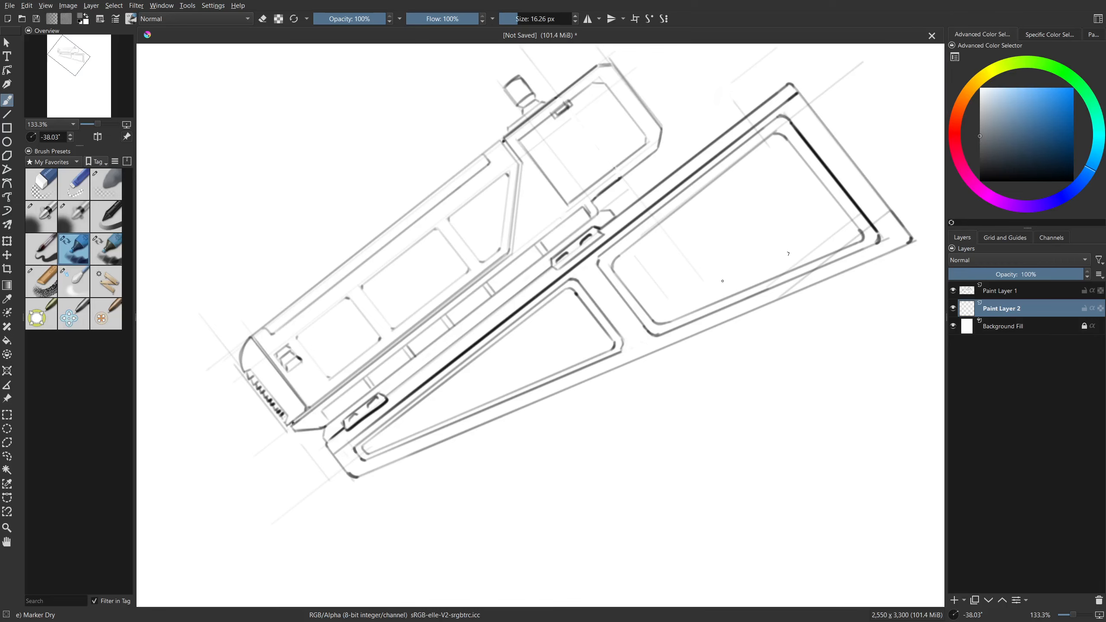
pyautogui.moveTo(310, 358); pyautogui.dragTo(312, 368)
pyautogui.moveTo(336, 355)
pyautogui.mouseDown()
pyautogui.moveTo(379, 364)
pyautogui.moveTo(412, 353)
pyautogui.moveTo(399, 339)
pyautogui.moveTo(440, 312)
pyautogui.moveTo(494, 305)
pyautogui.mouseUp()
pyautogui.hotkey('ctrl', 'z')
# Block in the middle of the body with light grey using the Basic-5 Size LinePen brush at 40.87 px.
pyautogui.click(41, 250)
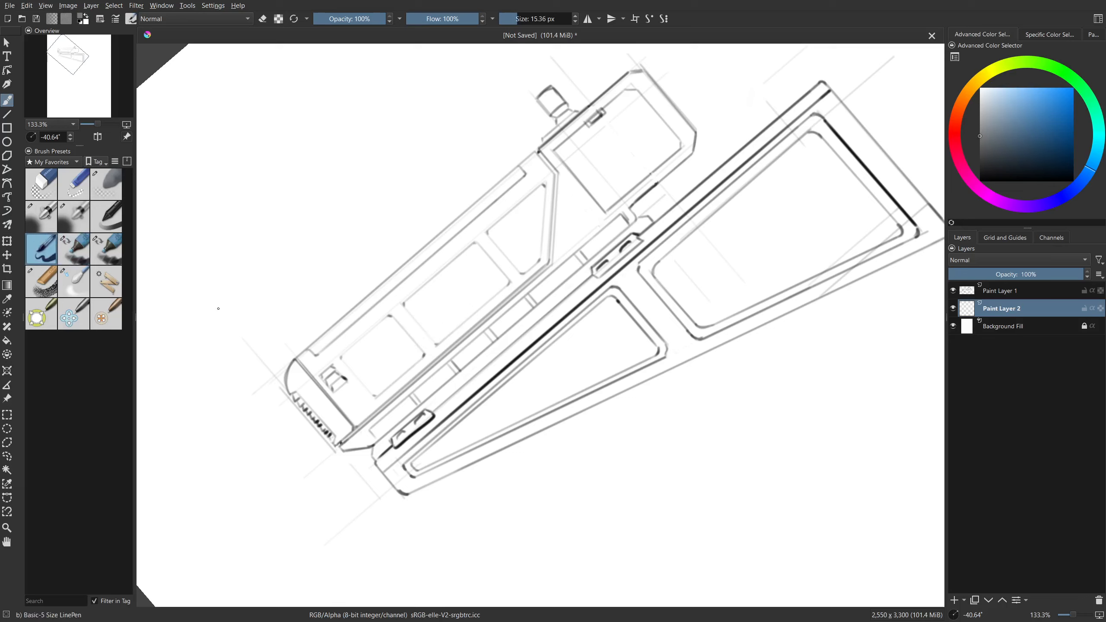
pyautogui.moveTo(432, 332)
pyautogui.keyDown('shift'); pyautogui.mouseDown()
pyautogui.moveTo(446, 339)
pyautogui.moveTo(510, 242)
pyautogui.moveTo(490, 300)
pyautogui.moveTo(434, 354)
pyautogui.mouseUp(); pyautogui.keyUp('shift')
pyautogui.hotkey('ctrl', 'z')
pyautogui.moveTo(1036, 135); pyautogui.dragTo(961, 114)
pyautogui.moveTo(372, 325)
pyautogui.mouseDown()
pyautogui.moveTo(431, 283)
pyautogui.moveTo(304, 368)
pyautogui.moveTo(450, 238)
pyautogui.moveTo(432, 265)
pyautogui.moveTo(477, 287)
pyautogui.moveTo(418, 335)
pyautogui.moveTo(479, 298)
pyautogui.moveTo(468, 325)
pyautogui.mouseUp()
pyautogui.moveTo(523, 252)
pyautogui.mouseDown()
pyautogui.moveTo(495, 313)
pyautogui.moveTo(512, 325)
pyautogui.moveTo(485, 357)
pyautogui.mouseUp()
pyautogui.moveTo(486, 357)
pyautogui.mouseDown()
pyautogui.moveTo(510, 330)
pyautogui.moveTo(418, 425)
pyautogui.moveTo(488, 370)
pyautogui.moveTo(515, 354)
pyautogui.moveTo(477, 392)
pyautogui.moveTo(548, 346)
pyautogui.mouseUp()
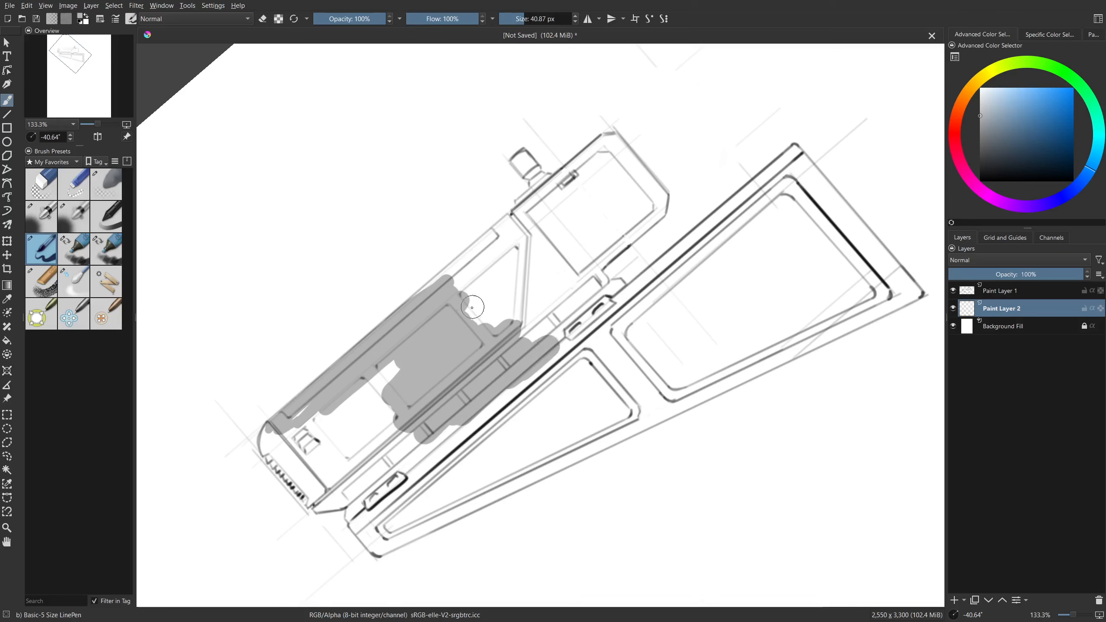
# Extend the grey fill along the body's top edge and fill the small knob on top.
pyautogui.moveTo(457, 290)
pyautogui.mouseDown()
pyautogui.moveTo(445, 332)
pyautogui.moveTo(407, 355)
pyautogui.moveTo(442, 313)
pyautogui.moveTo(407, 333)
pyautogui.moveTo(543, 228)
pyautogui.mouseUp()
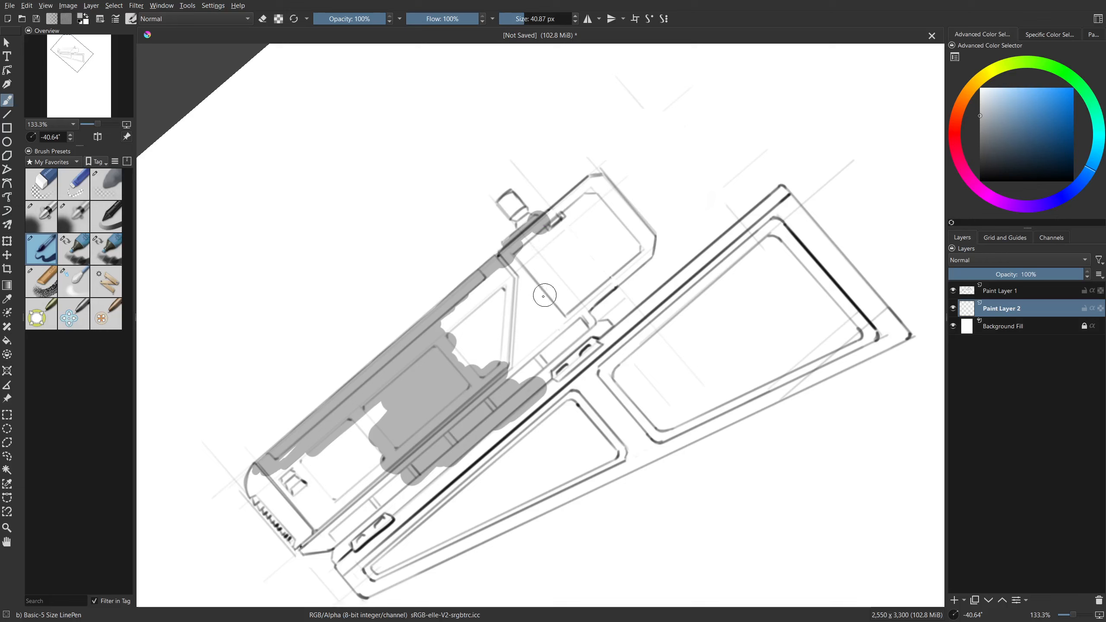
pyautogui.moveTo(712, 306)
pyautogui.mouseDown()
pyautogui.moveTo(569, 457)
pyautogui.moveTo(488, 454)
pyautogui.mouseUp()
pyautogui.press('e')
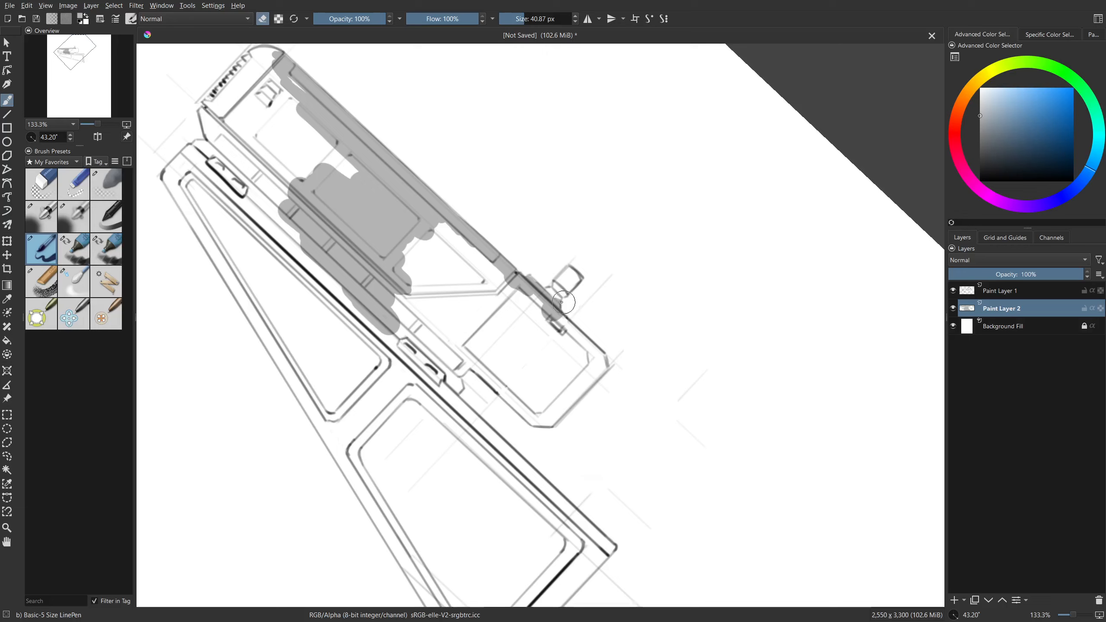
pyautogui.press('e')
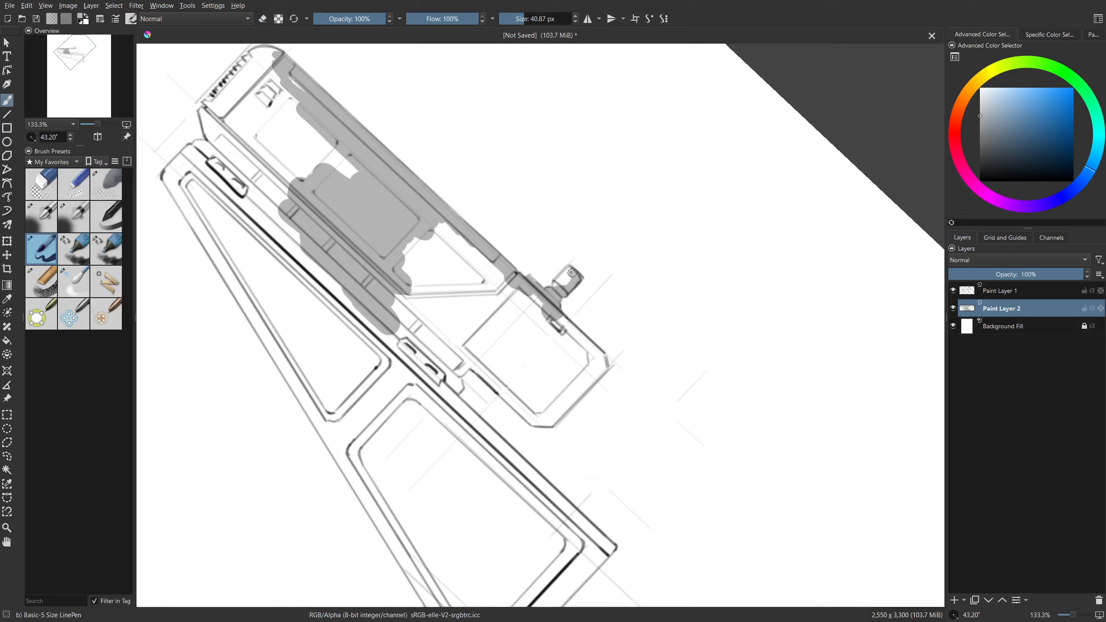
pyautogui.moveTo(572, 273); pyautogui.dragTo(556, 291)
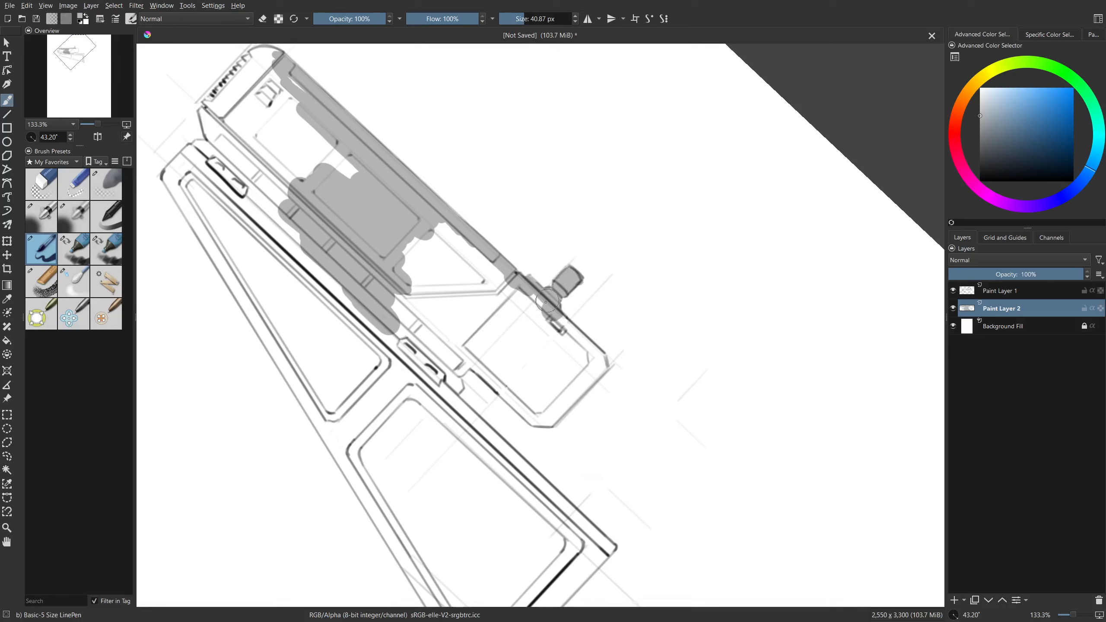
# Fill the border of the body's right block with grey around its chamfered corners, using a 24.49 px brush.
pyautogui.moveTo(667, 352); pyautogui.dragTo(486, 386)
pyautogui.moveTo(450, 342)
pyautogui.mouseDown()
pyautogui.moveTo(436, 352)
pyautogui.moveTo(454, 271)
pyautogui.moveTo(437, 353)
pyautogui.moveTo(452, 352)
pyautogui.mouseUp()
pyautogui.moveTo(377, 313); pyautogui.dragTo(437, 444)
pyautogui.moveTo(522, 423)
pyautogui.mouseDown()
pyautogui.moveTo(553, 402)
pyautogui.moveTo(571, 359)
pyautogui.mouseUp()
pyautogui.moveTo(649, 382)
pyautogui.mouseDown()
pyautogui.moveTo(606, 450)
pyautogui.moveTo(552, 451)
pyautogui.mouseUp()
pyautogui.moveTo(530, 369); pyautogui.dragTo(547, 288)
pyautogui.moveTo(619, 60); pyautogui.dragTo(546, 348)
# Fill the body's rounded upper-left corner and its vented left edge with grey.
pyautogui.moveTo(569, 234); pyautogui.dragTo(572, 225)
pyautogui.hotkey('ctrl', 'z')
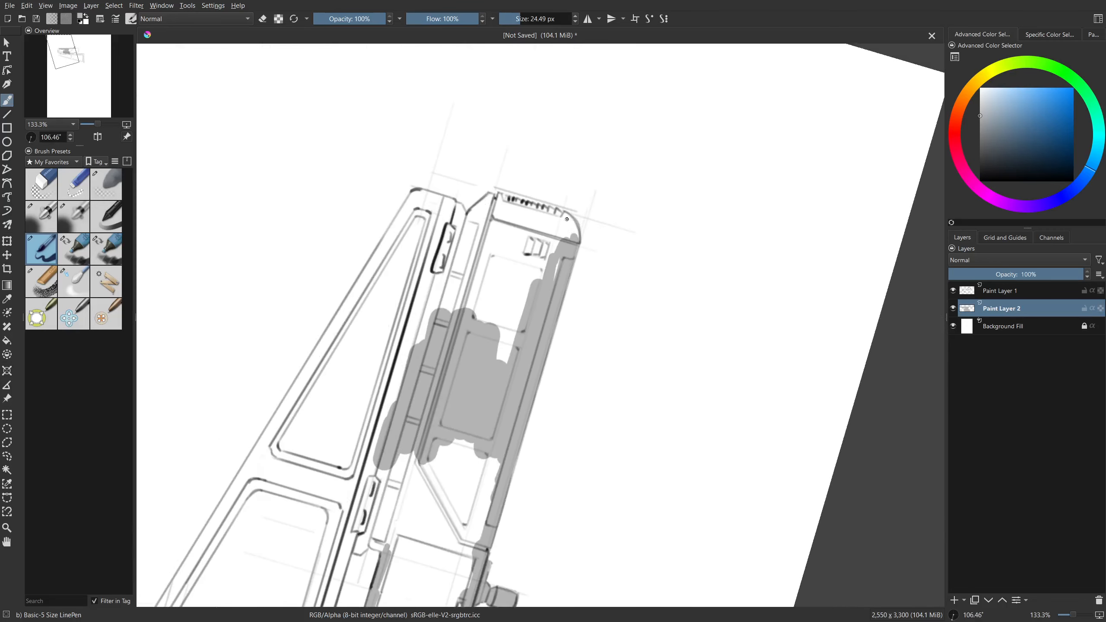
pyautogui.moveTo(464, 257); pyautogui.dragTo(431, 307)
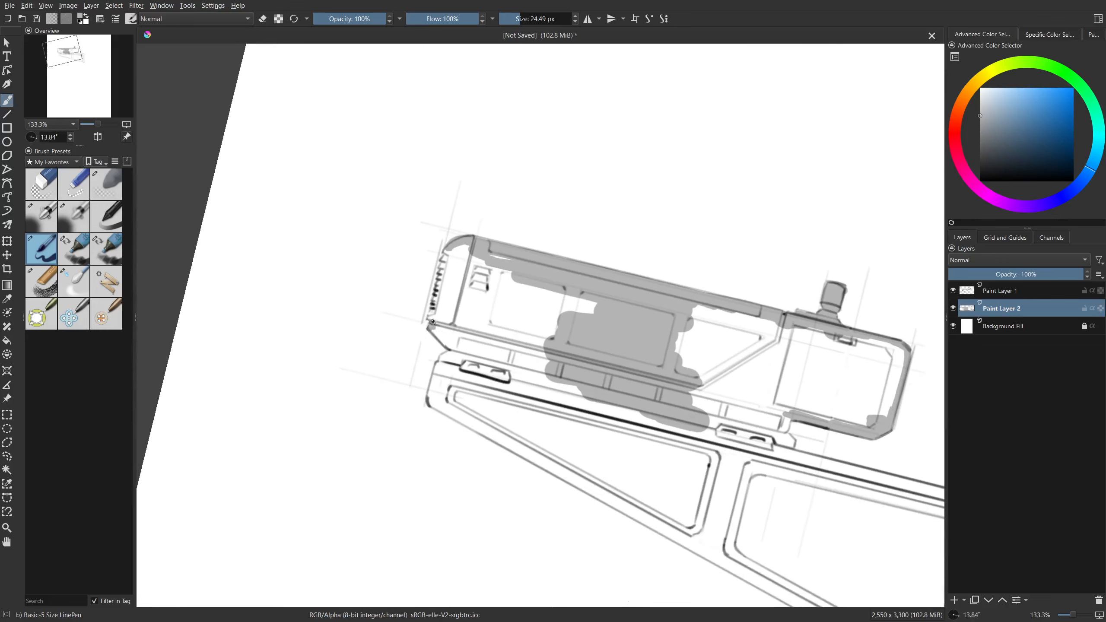
pyautogui.moveTo(434, 306); pyautogui.dragTo(444, 272)
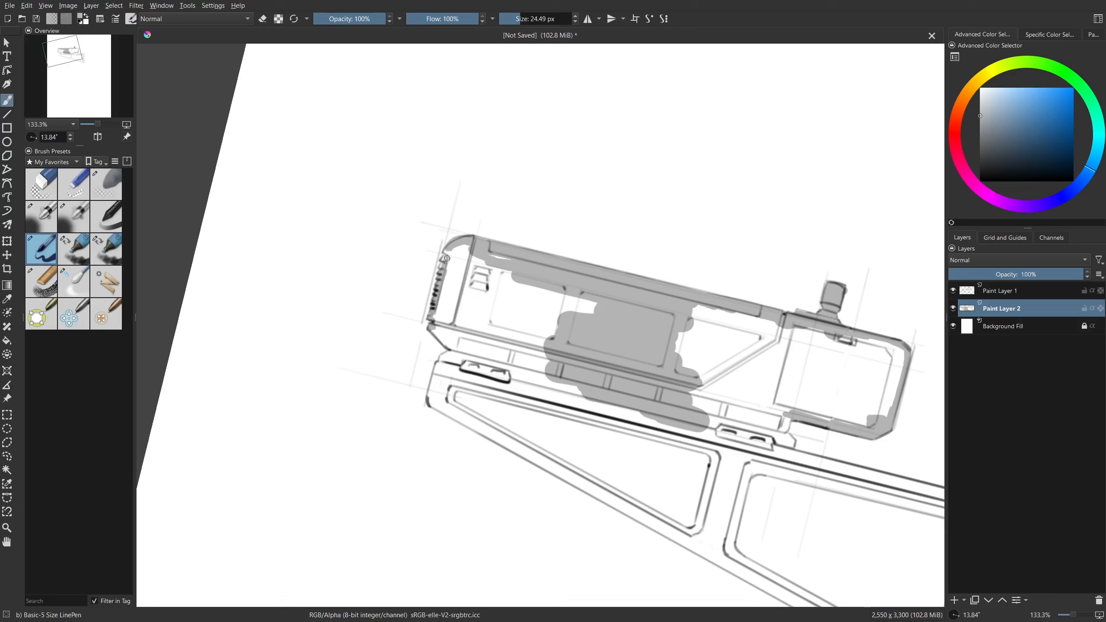
# Fill the chamfer at the body's lower left and the left edge of the wedge frame with grey.
pyautogui.moveTo(455, 385)
pyautogui.mouseDown()
pyautogui.moveTo(457, 521)
pyautogui.moveTo(488, 457)
pyautogui.mouseUp()
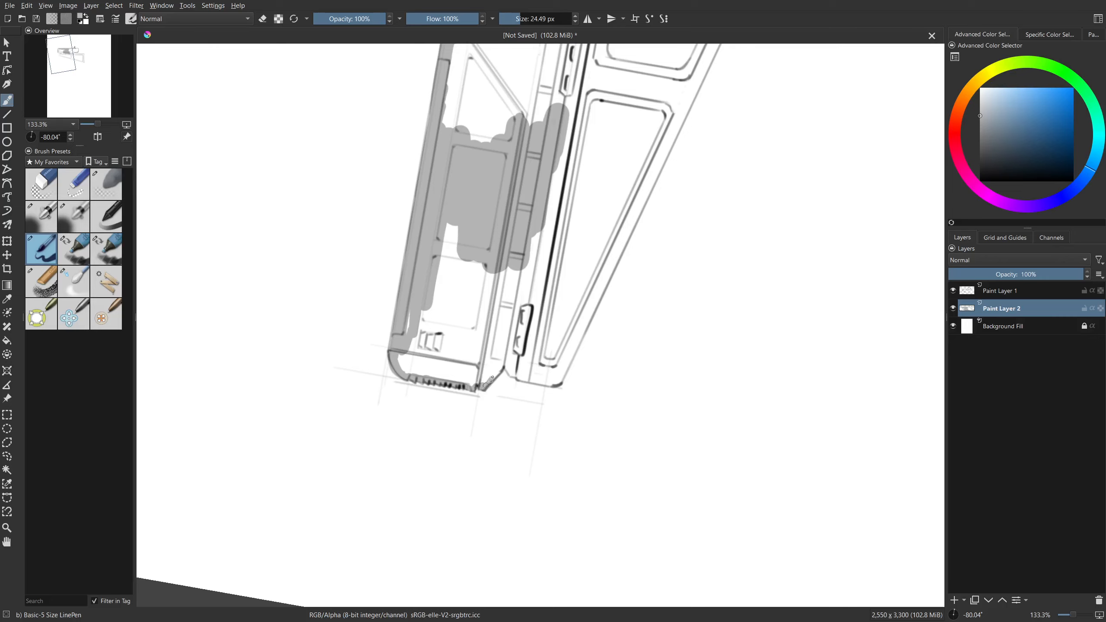
pyautogui.moveTo(522, 378); pyautogui.dragTo(473, 396)
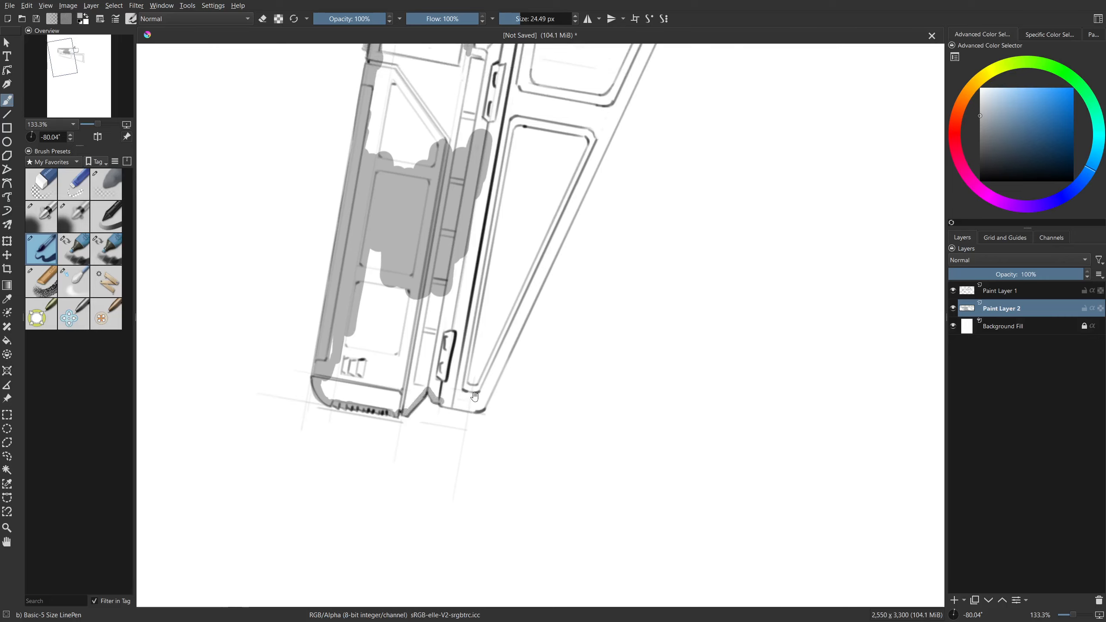
pyautogui.moveTo(560, 422); pyautogui.dragTo(457, 250)
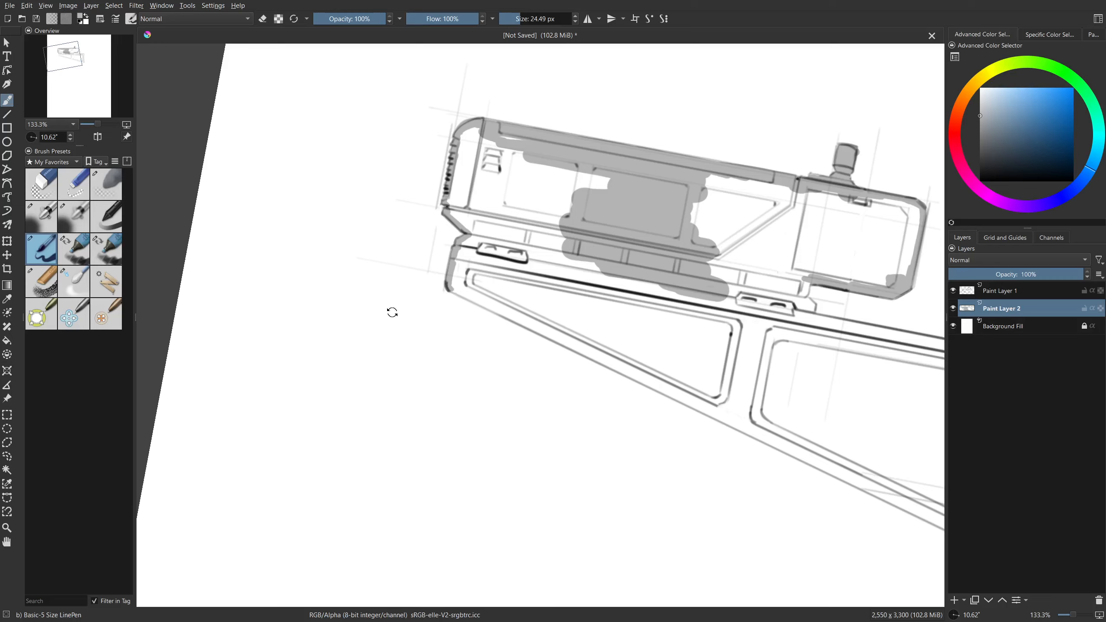
# Draw a straight grey line about 1034 px long just inside the frame's slanted lower edge.
pyautogui.moveTo(391, 311)
pyautogui.mouseDown()
pyautogui.moveTo(595, 329)
pyautogui.moveTo(369, 472)
pyautogui.moveTo(375, 482)
pyautogui.moveTo(721, 149)
pyautogui.moveTo(822, 96)
pyautogui.mouseUp()
pyautogui.press('v')
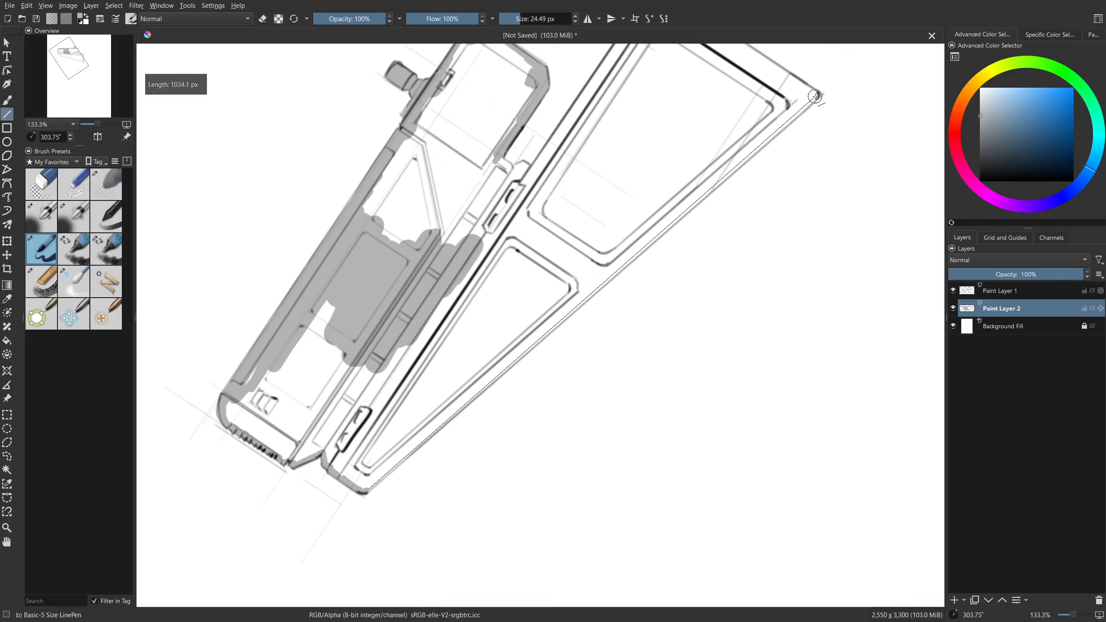
pyautogui.press('b')
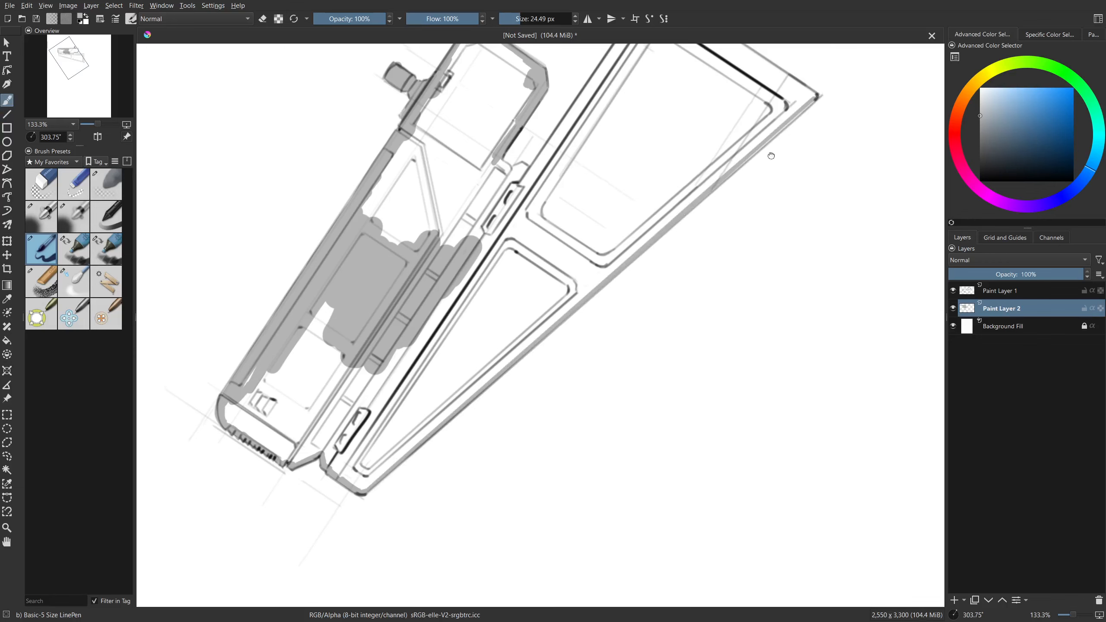
# Draw a straight grey line about 336 px long along the wedge frame's outer right edge.
pyautogui.moveTo(781, 145); pyautogui.dragTo(640, 279)
pyautogui.moveTo(579, 318); pyautogui.dragTo(677, 233)
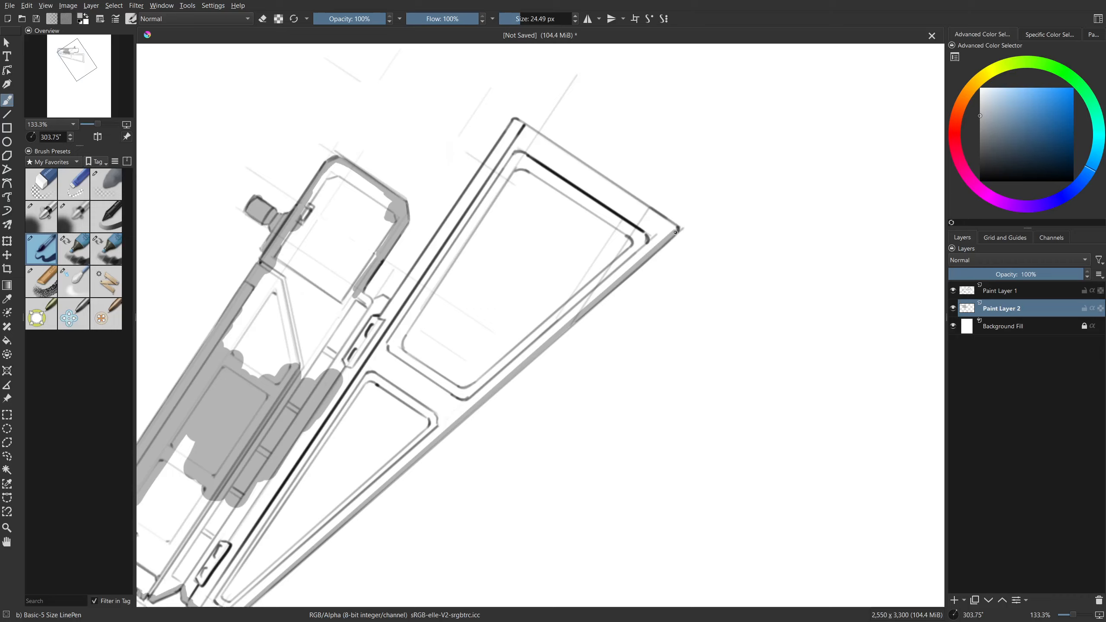
pyautogui.moveTo(658, 328)
pyautogui.keyDown('shift'); pyautogui.mouseDown()
pyautogui.moveTo(588, 421)
pyautogui.moveTo(430, 438)
pyautogui.mouseUp(); pyautogui.keyUp('shift')
pyautogui.press('v')
pyautogui.moveTo(531, 420)
pyautogui.mouseDown()
pyautogui.moveTo(551, 228)
pyautogui.moveTo(548, 248)
pyautogui.mouseUp()
pyautogui.press('b')
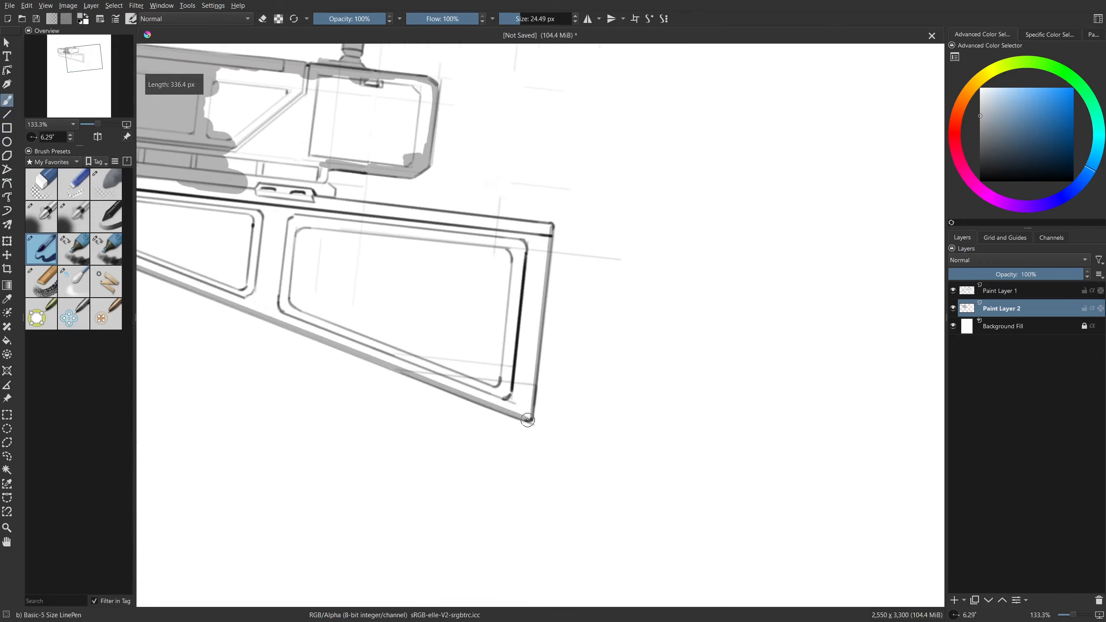
# Draw a straight grey line along the wedge frame's upper edge from its outer right corner.
pyautogui.keyDown('shift'); pyautogui.moveTo(637, 341); pyautogui.dragTo(508, 376); pyautogui.keyUp('shift')
pyautogui.moveTo(556, 324); pyautogui.dragTo(495, 425)
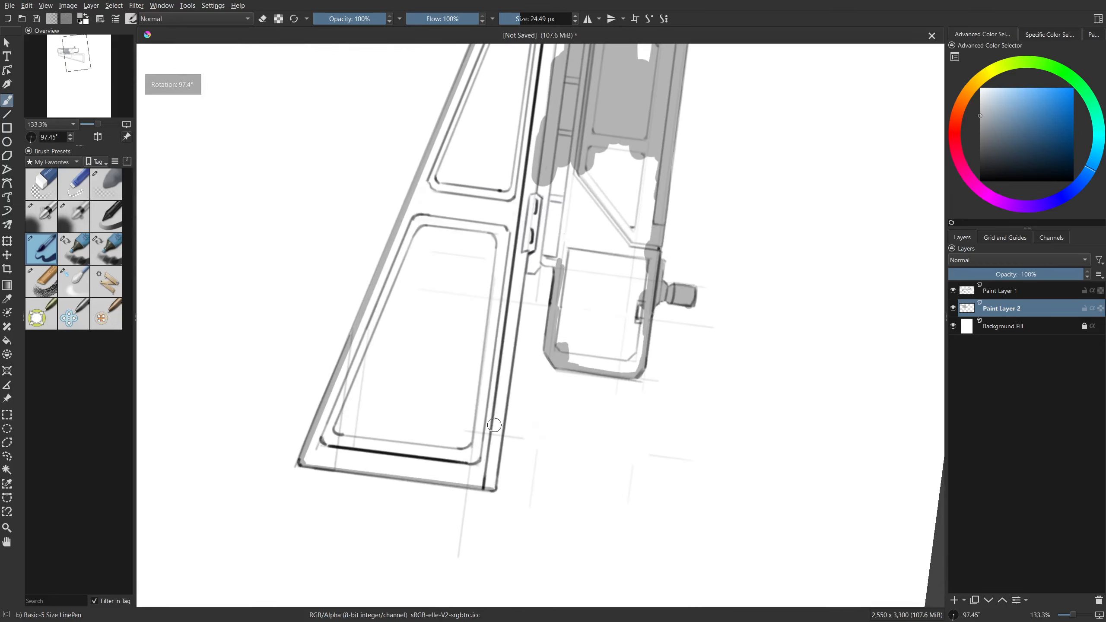
pyautogui.press('v')
pyautogui.moveTo(494, 488)
pyautogui.mouseDown()
pyautogui.moveTo(534, 239)
pyautogui.moveTo(530, 272)
pyautogui.moveTo(557, 266)
pyautogui.moveTo(553, 342)
pyautogui.mouseUp()
pyautogui.press('b')
pyautogui.press('v')
pyautogui.press('b')
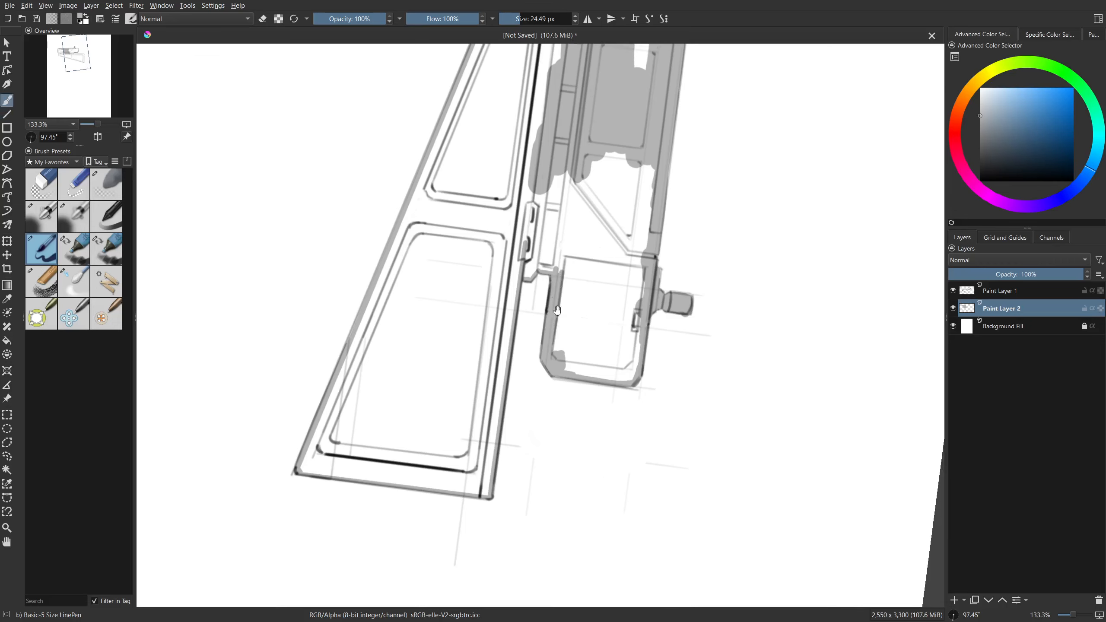
# Line the upper and lower long edges of the frame's triangular opening with straight grey strokes.
pyautogui.moveTo(557, 236); pyautogui.dragTo(548, 353)
pyautogui.press('5')
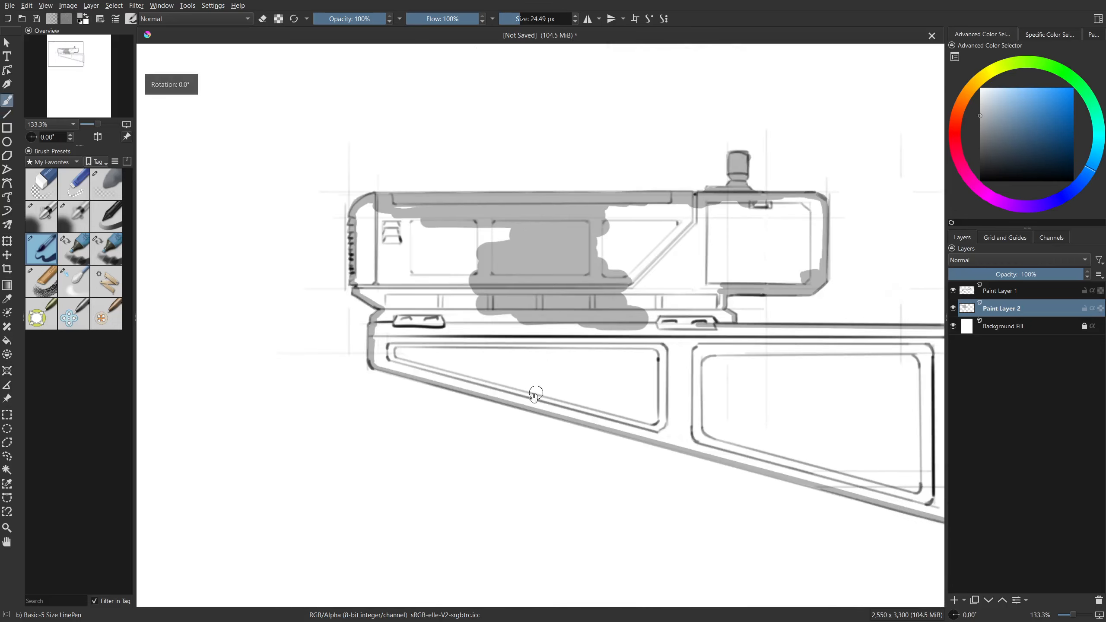
pyautogui.moveTo(536, 394)
pyautogui.mouseDown()
pyautogui.moveTo(460, 310)
pyautogui.moveTo(456, 320)
pyautogui.mouseUp()
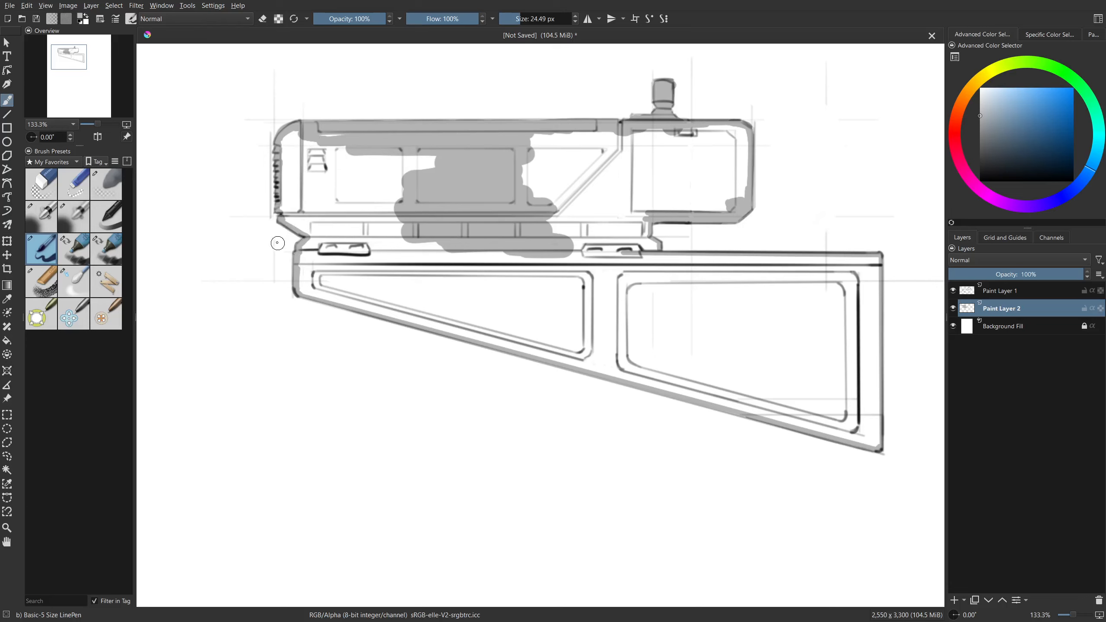
pyautogui.moveTo(332, 310); pyautogui.dragTo(492, 322)
pyautogui.press('v')
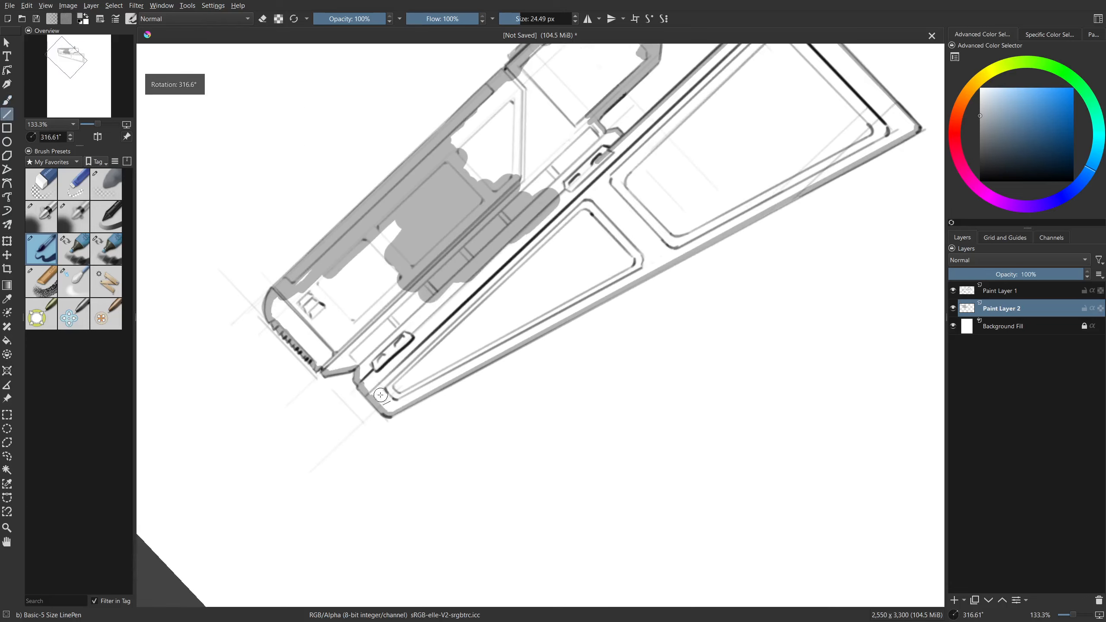
pyautogui.moveTo(390, 387); pyautogui.dragTo(578, 205)
pyautogui.press('v')
pyautogui.moveTo(397, 397)
pyautogui.mouseDown()
pyautogui.moveTo(644, 262)
pyautogui.moveTo(551, 345)
pyautogui.moveTo(781, 240)
pyautogui.mouseUp()
# Border the frame's larger opening with straight grey lines along its sides.
pyautogui.press('v')
pyautogui.moveTo(742, 284); pyautogui.dragTo(649, 346)
pyautogui.moveTo(560, 388); pyautogui.dragTo(539, 405)
pyautogui.moveTo(619, 381)
pyautogui.mouseDown()
pyautogui.moveTo(600, 391)
pyautogui.moveTo(523, 368)
pyautogui.moveTo(518, 334)
pyautogui.moveTo(568, 293)
pyautogui.mouseUp()
pyautogui.press('v')
pyautogui.press('v')
pyautogui.moveTo(483, 335)
pyautogui.mouseDown()
pyautogui.moveTo(571, 116)
pyautogui.moveTo(438, 256)
pyautogui.moveTo(436, 296)
pyautogui.moveTo(434, 283)
pyautogui.moveTo(527, 210)
pyautogui.moveTo(631, 367)
pyautogui.mouseUp()
pyautogui.press('v')
pyautogui.press('v')
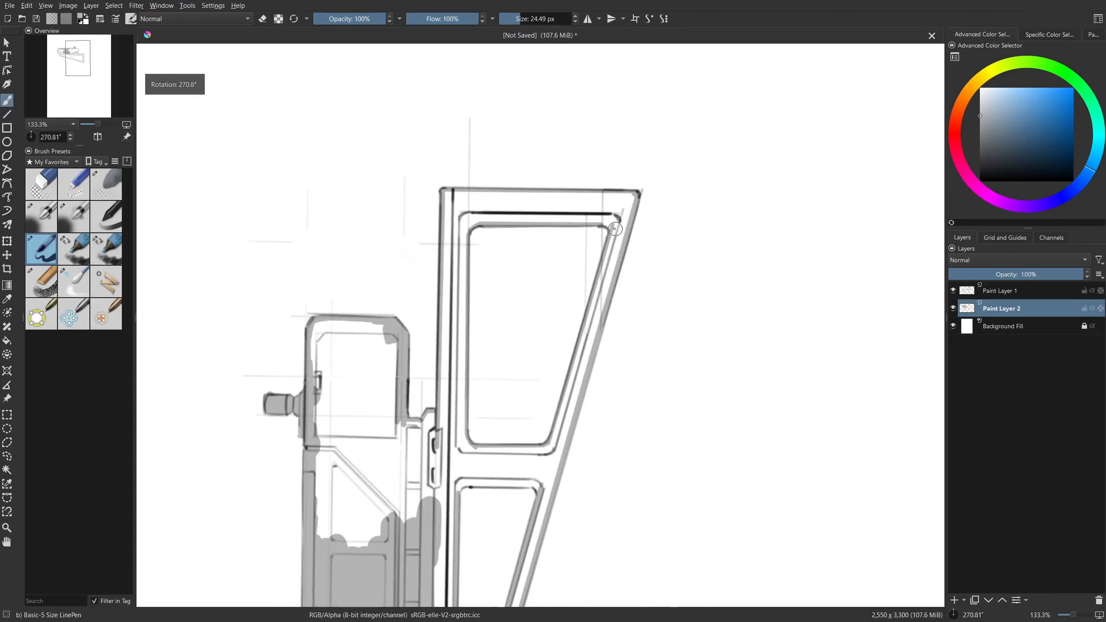
pyautogui.moveTo(625, 270); pyautogui.dragTo(535, 434)
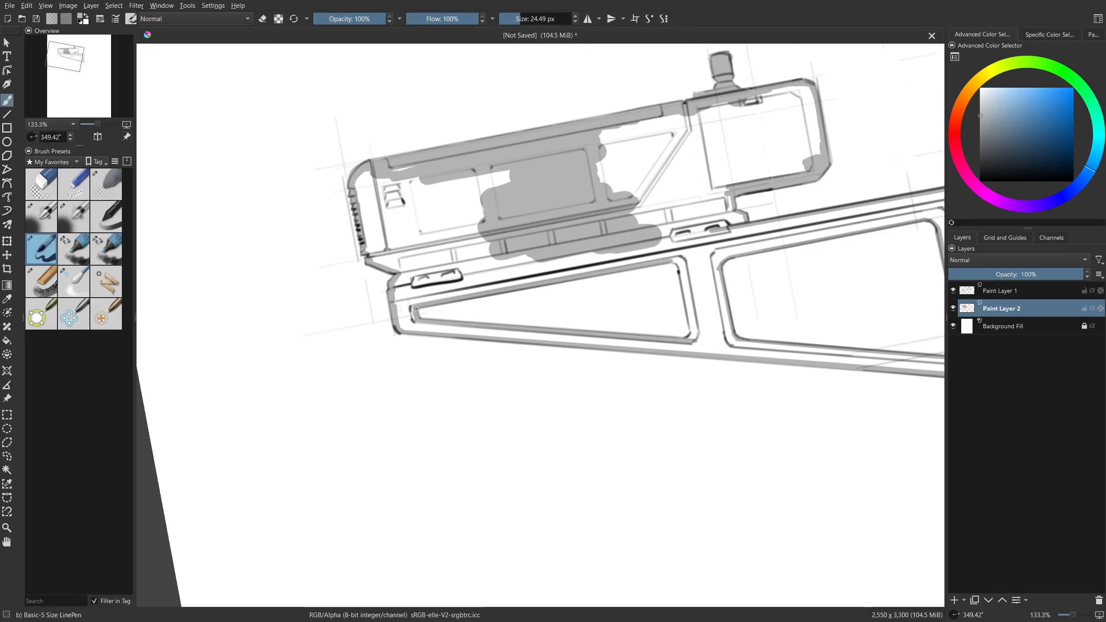
# Paint the short right end of the triangular opening's border grey and erase the excess inside its corner.
pyautogui.moveTo(658, 327); pyautogui.dragTo(637, 379)
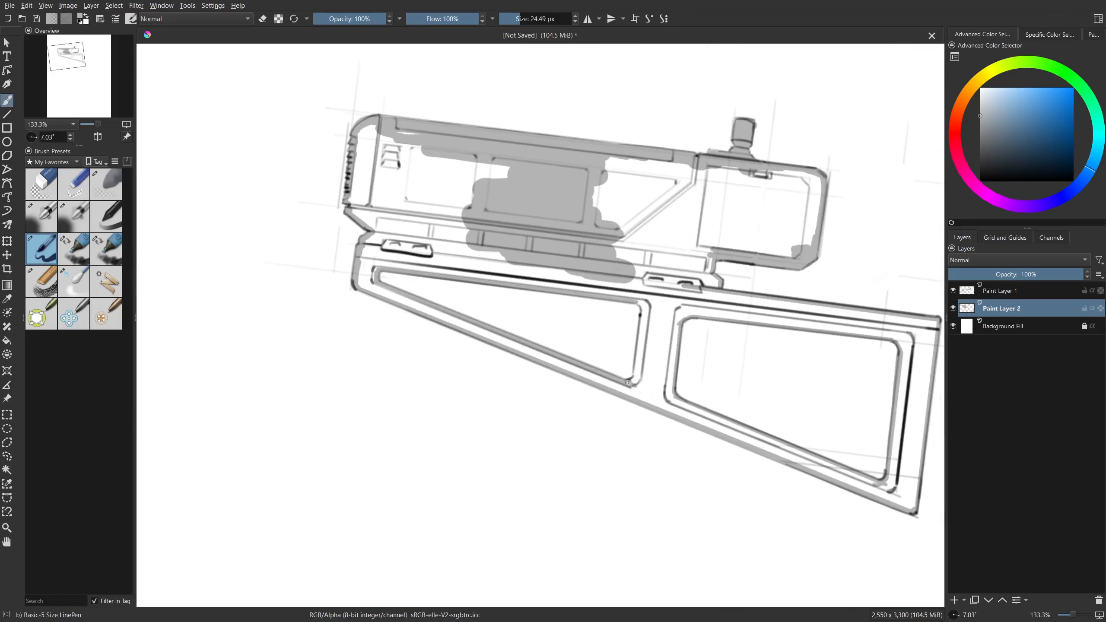
pyautogui.moveTo(646, 324); pyautogui.dragTo(637, 363)
pyautogui.moveTo(642, 322); pyautogui.dragTo(643, 313)
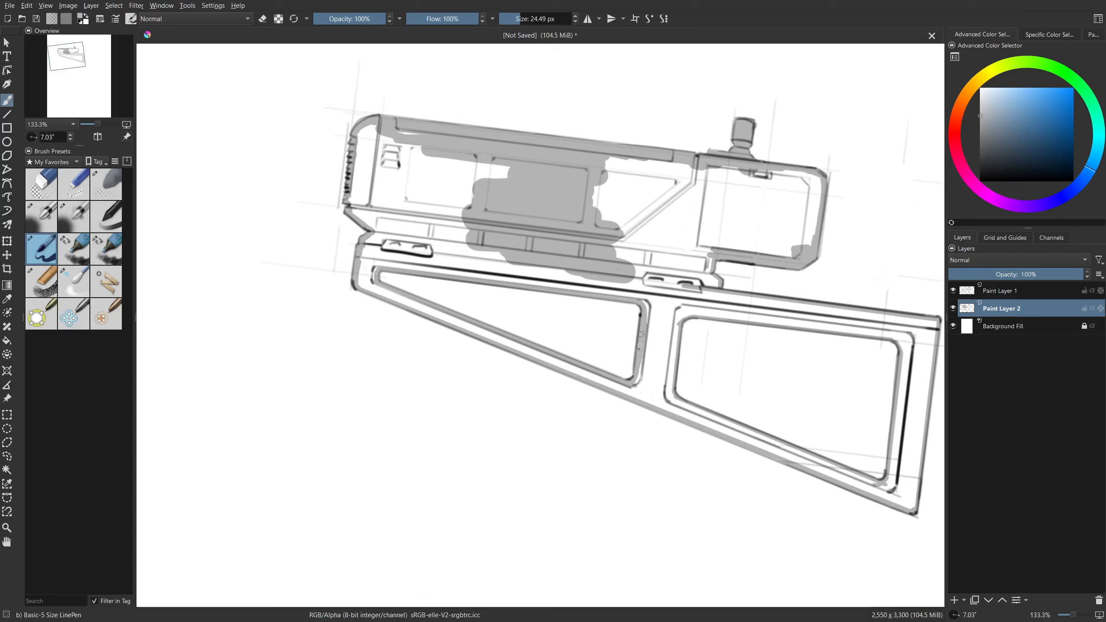
pyautogui.press('e')
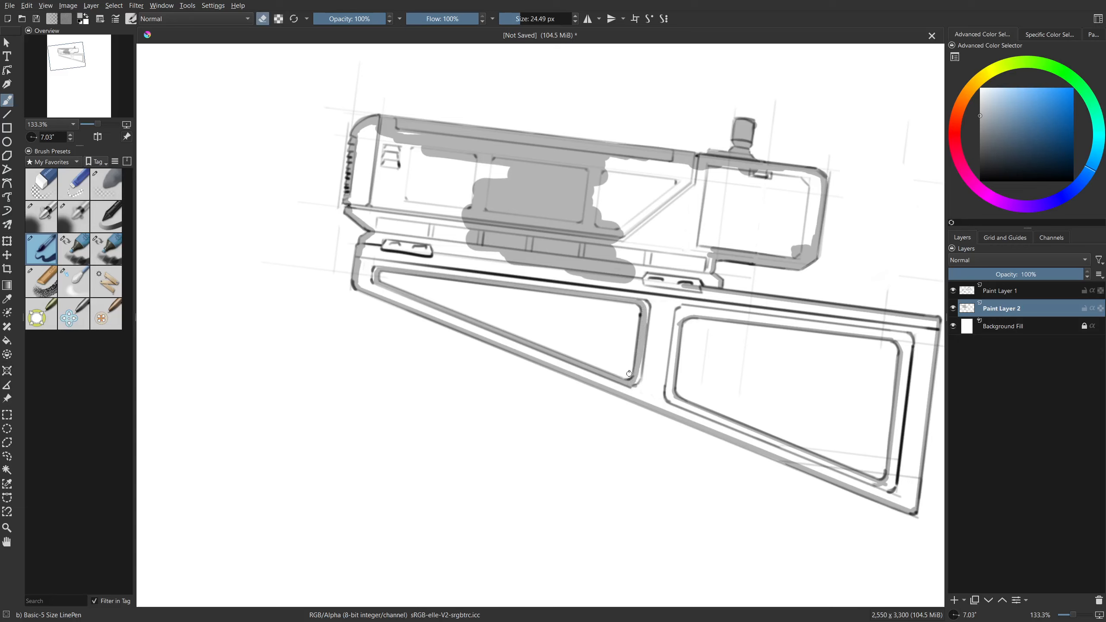
pyautogui.moveTo(629, 374)
pyautogui.mouseDown()
pyautogui.moveTo(632, 301)
pyautogui.moveTo(647, 322)
pyautogui.mouseUp()
pyautogui.press('e')
pyautogui.moveTo(637, 369); pyautogui.dragTo(337, 448)
pyautogui.moveTo(524, 306); pyautogui.dragTo(484, 388)
# Set the Fill tool to fill all regions until a boundary color, sampled from the grey already painted on the body.
pyautogui.press('f')
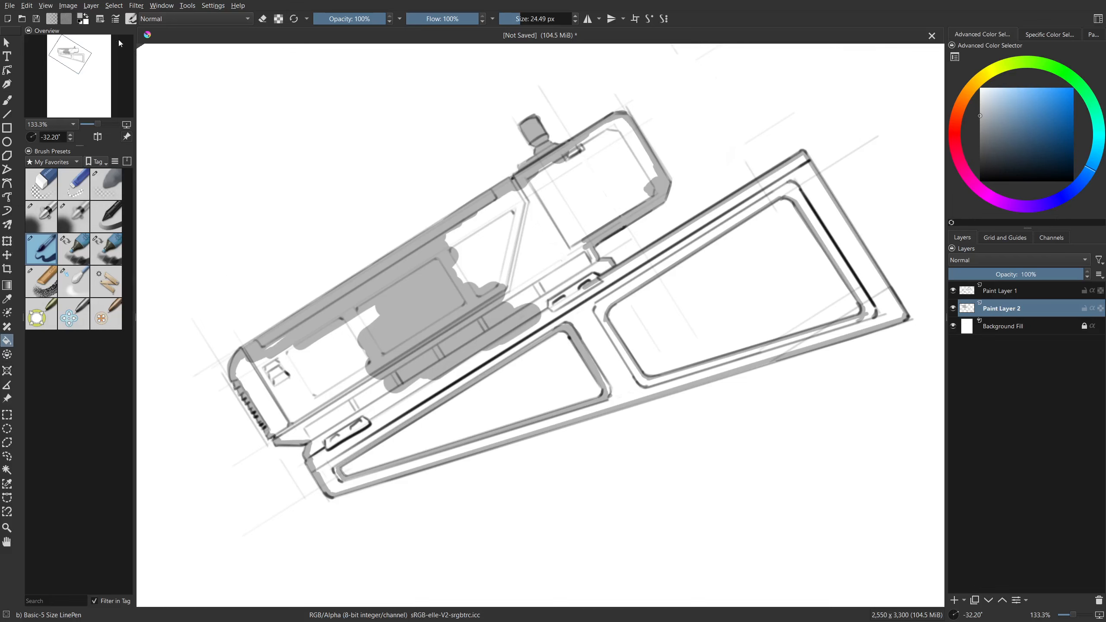
pyautogui.click(101, 19)
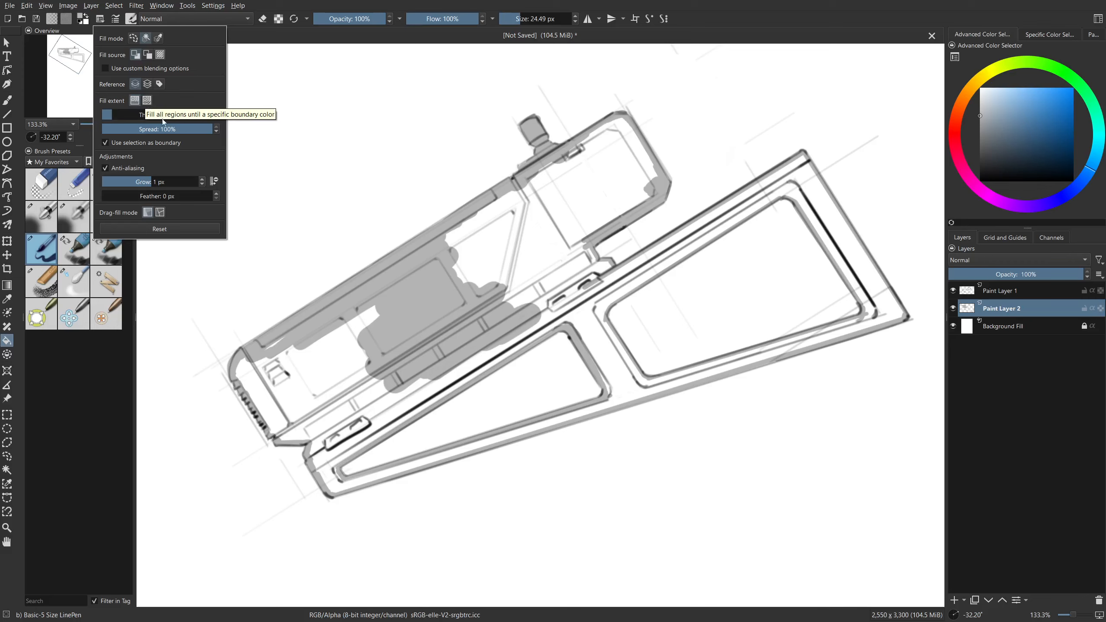
pyautogui.click(151, 101)
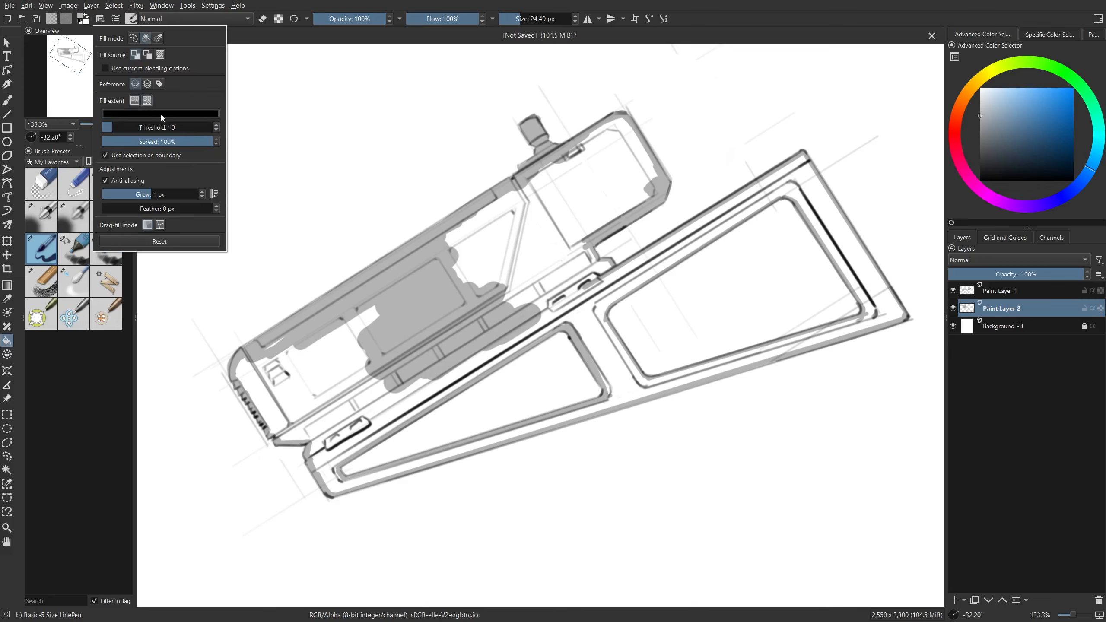
pyautogui.click(161, 115)
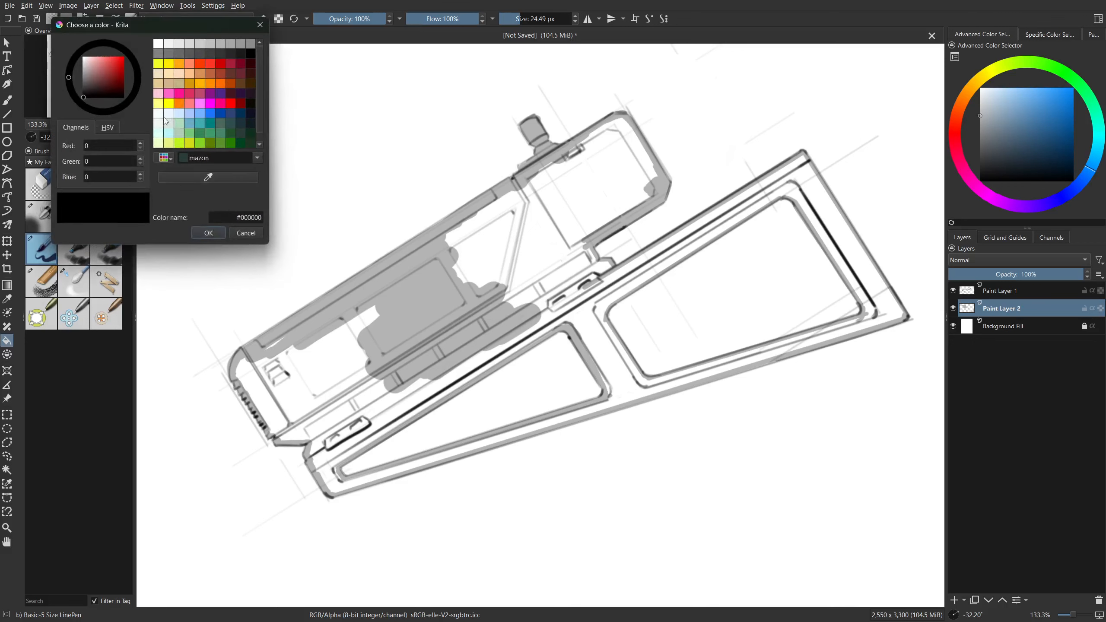
pyautogui.click(183, 178)
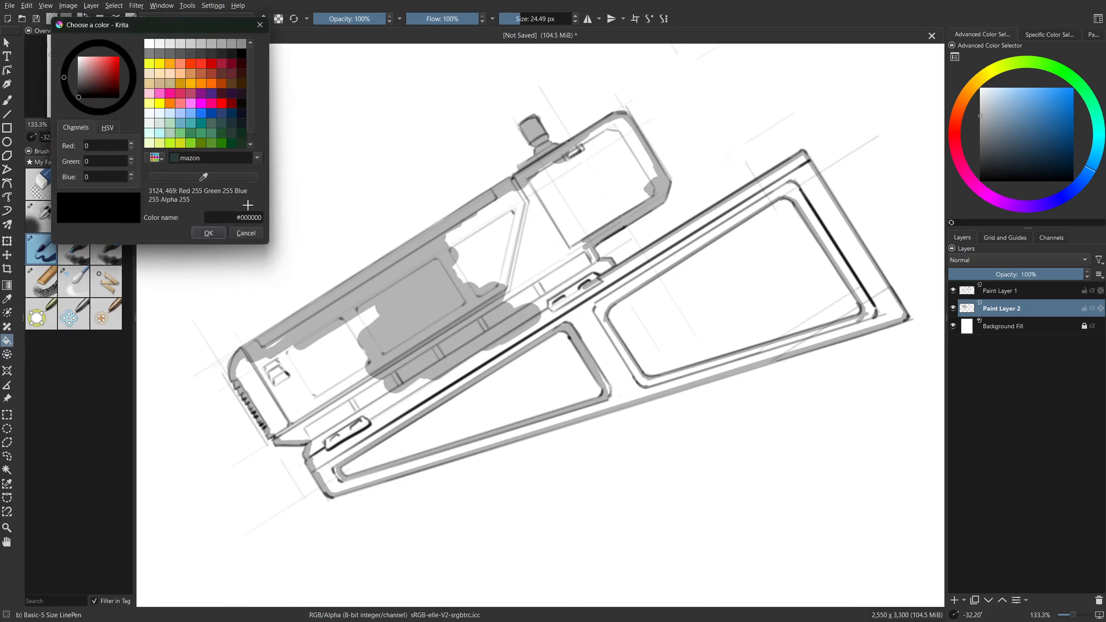
pyautogui.click(411, 330)
pyautogui.click(209, 232)
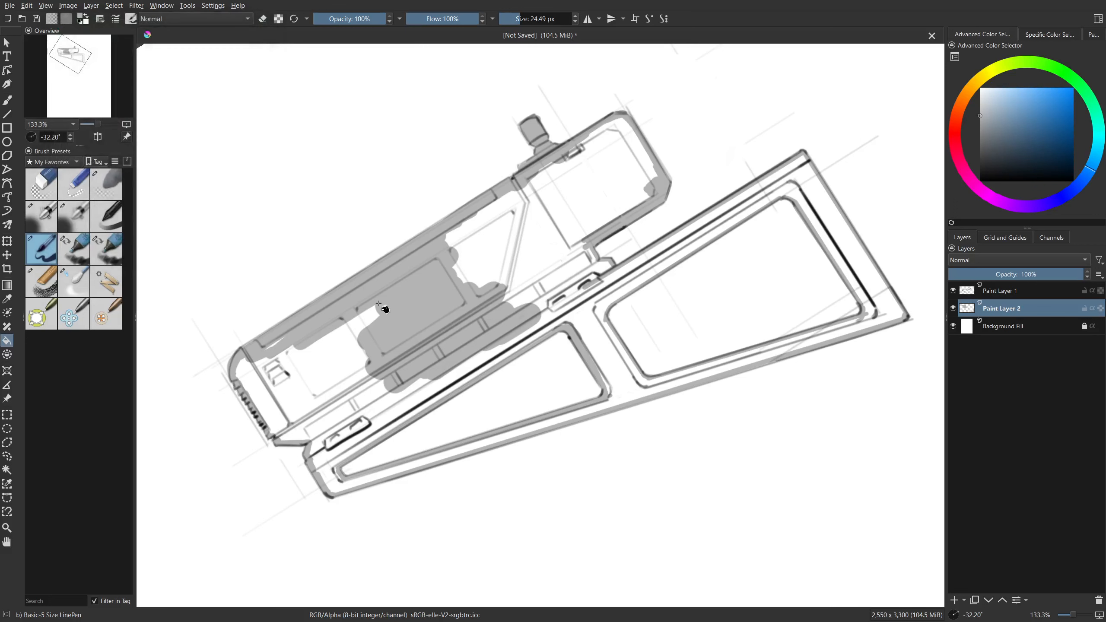
# Try filling the body and frame with grey up to the boundary color, and undo that fill.
pyautogui.click(494, 259)
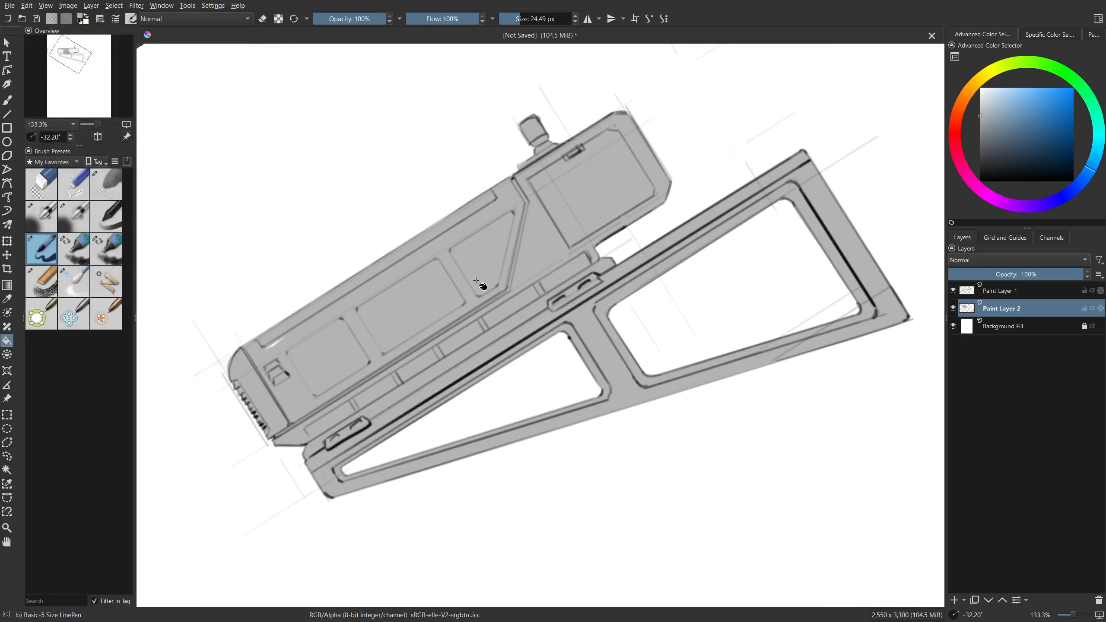
pyautogui.click(40, 221)
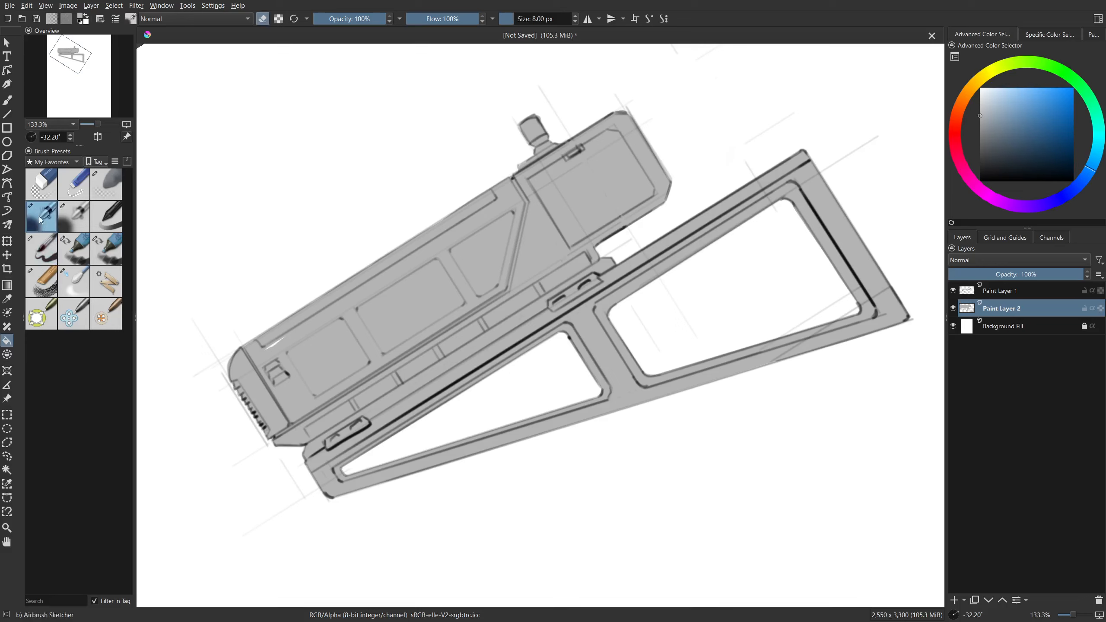
pyautogui.click(43, 249)
pyautogui.press('b')
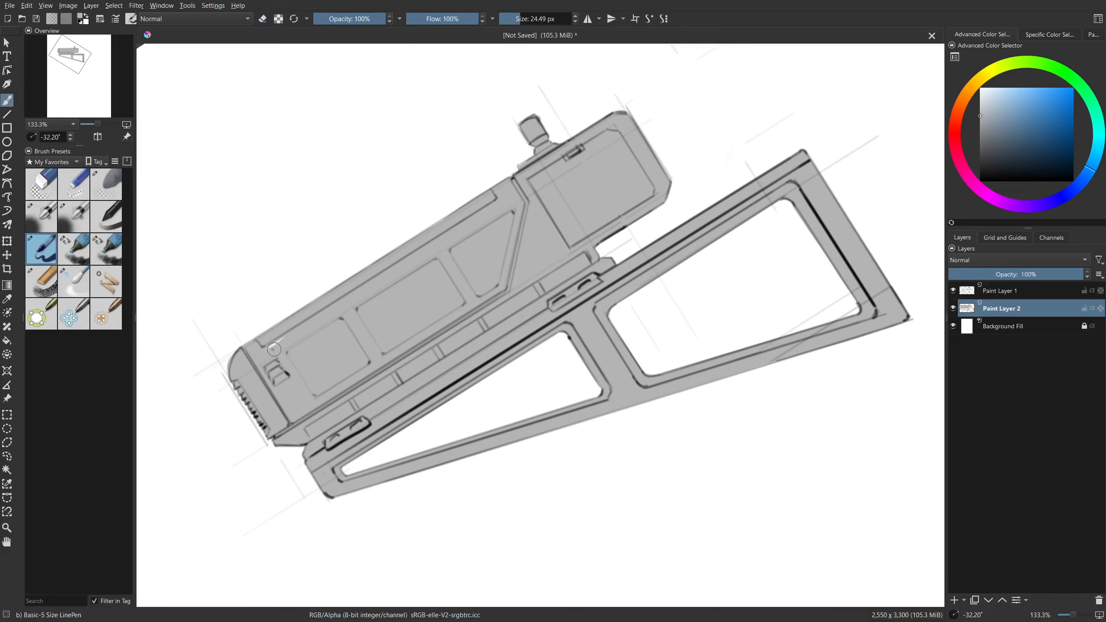
pyautogui.press('f')
pyautogui.hotkey('ctrl', 'z')
# Switch the fill extent back to regions similar in color and fill the body and wedge frame with grey.
pyautogui.click(100, 19)
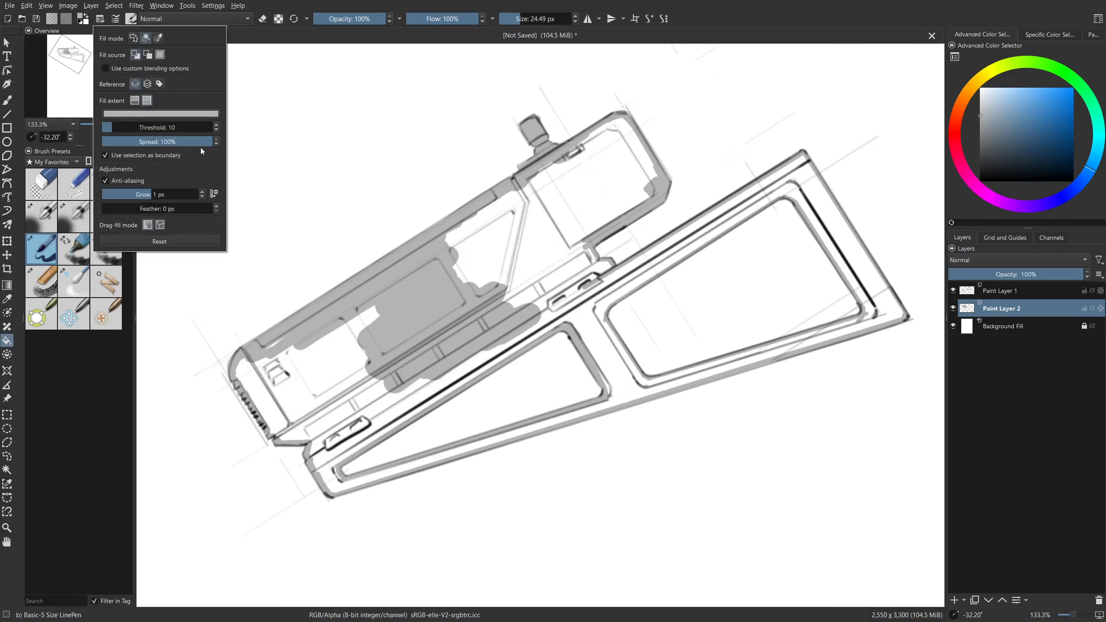
pyautogui.click(135, 100)
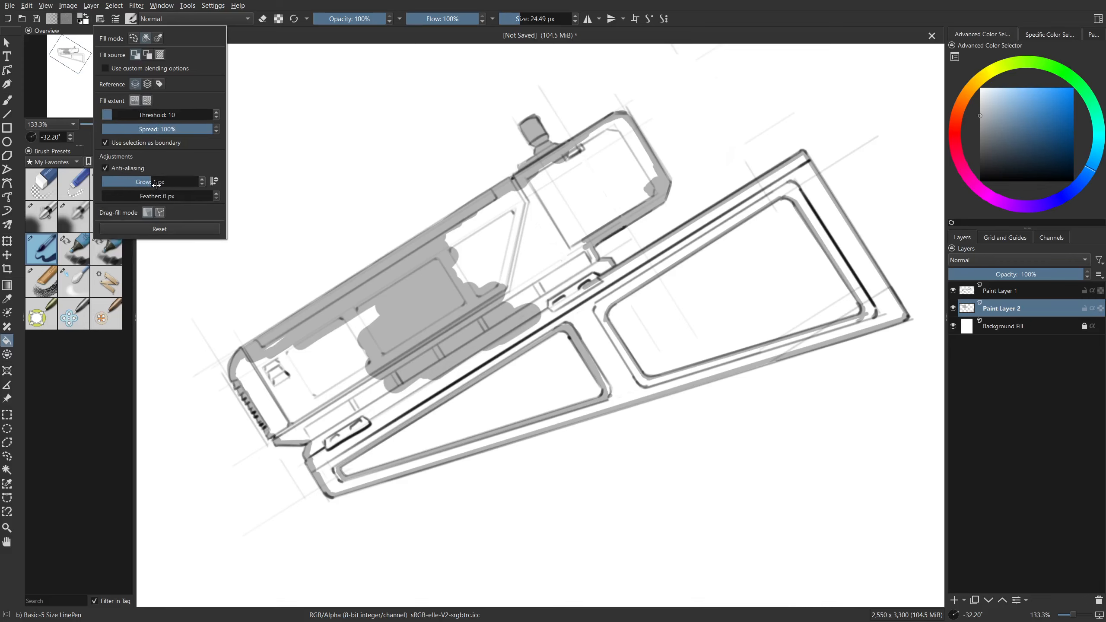
pyautogui.click(322, 366)
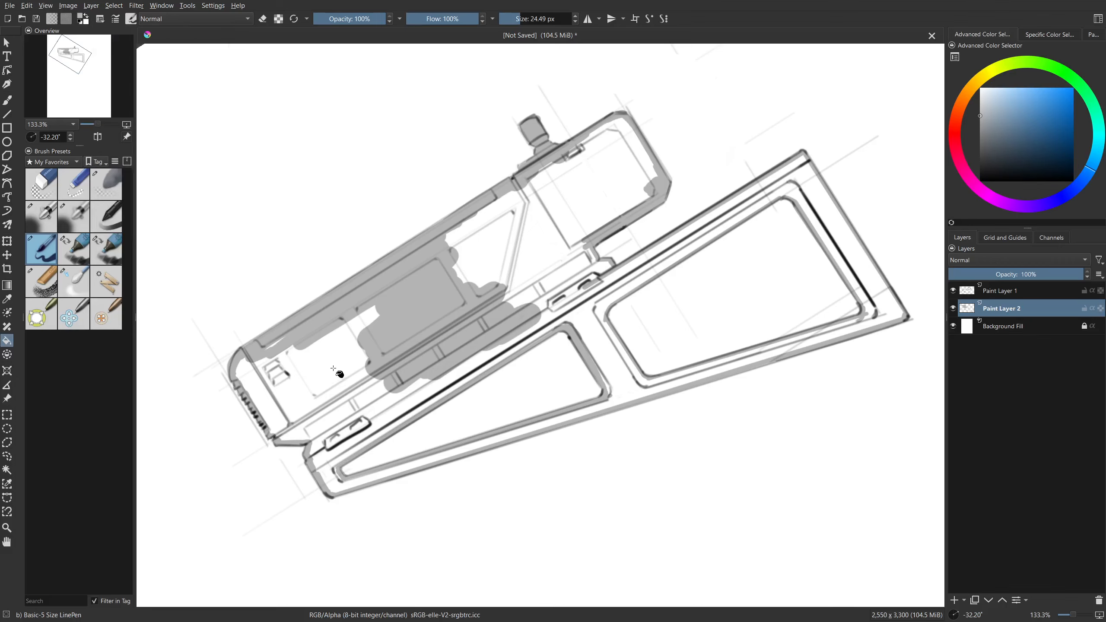
pyautogui.click(334, 370)
pyautogui.press('b')
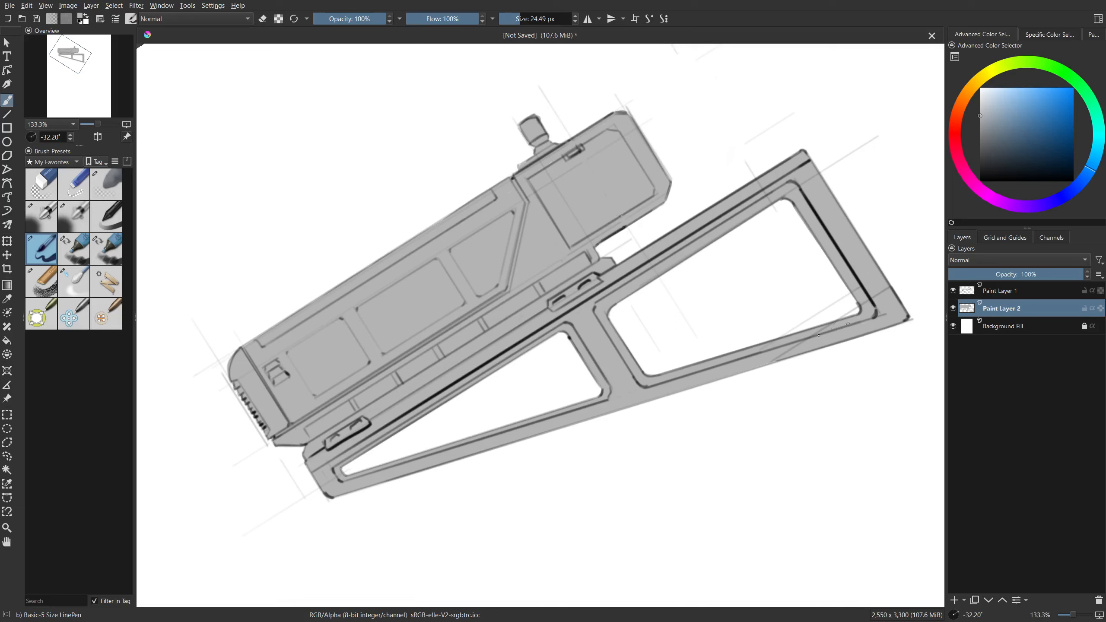
# Make Paint Layer 1 the active layer.
pyautogui.press('5')
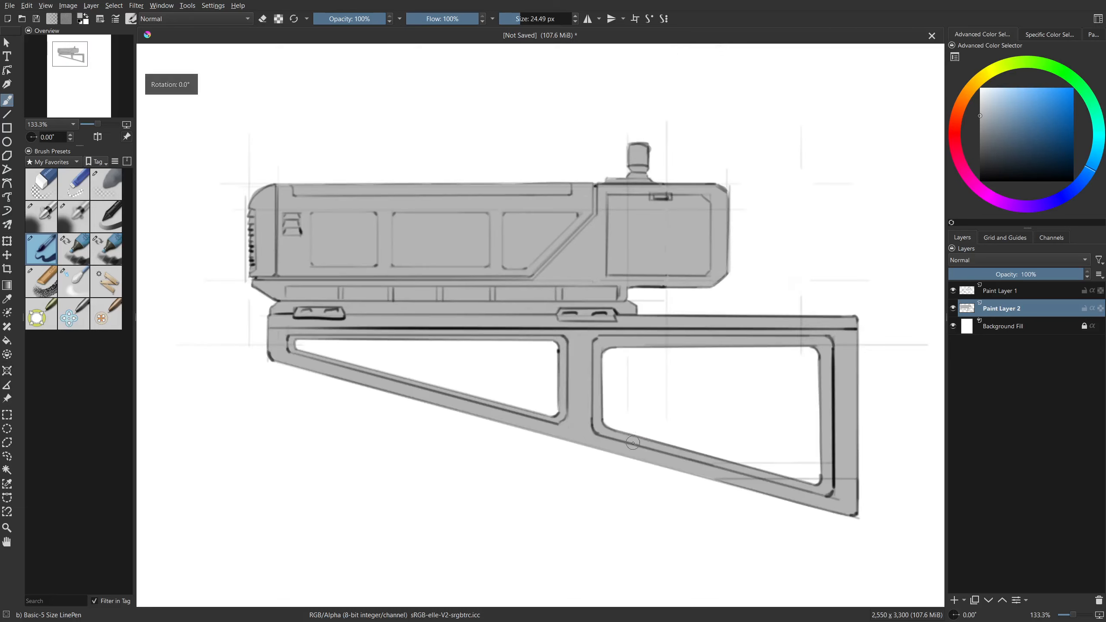
pyautogui.moveTo(640, 443); pyautogui.dragTo(602, 423)
pyautogui.press('2')
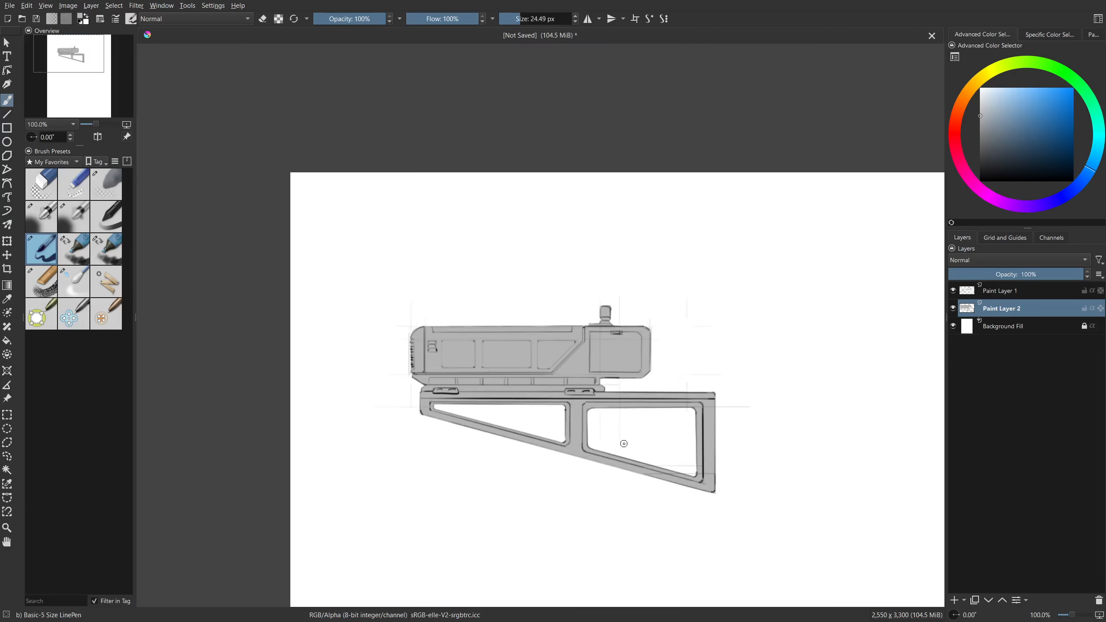
pyautogui.press('1')
pyautogui.moveTo(716, 483); pyautogui.dragTo(679, 442)
pyautogui.moveTo(431, 380); pyautogui.dragTo(383, 356)
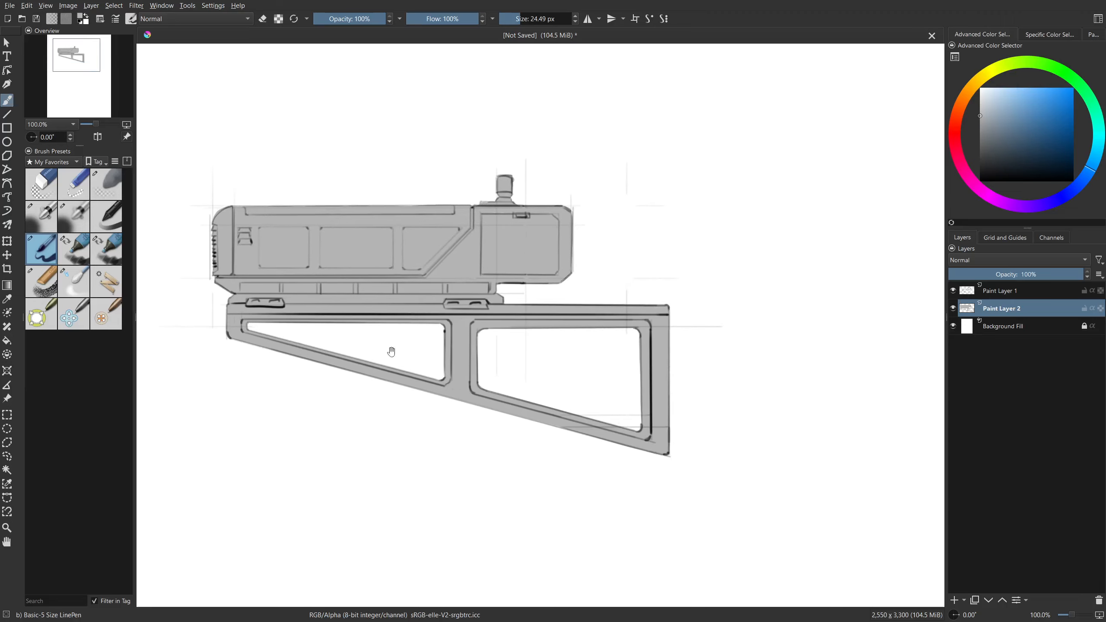
pyautogui.moveTo(523, 361); pyautogui.dragTo(505, 358)
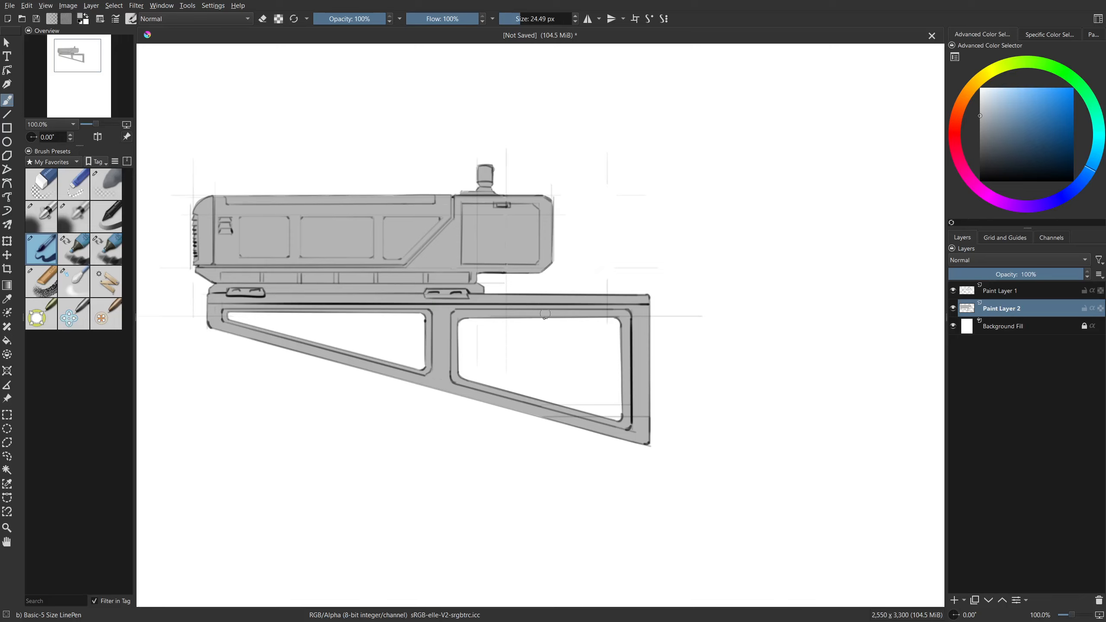
pyautogui.click(1004, 301)
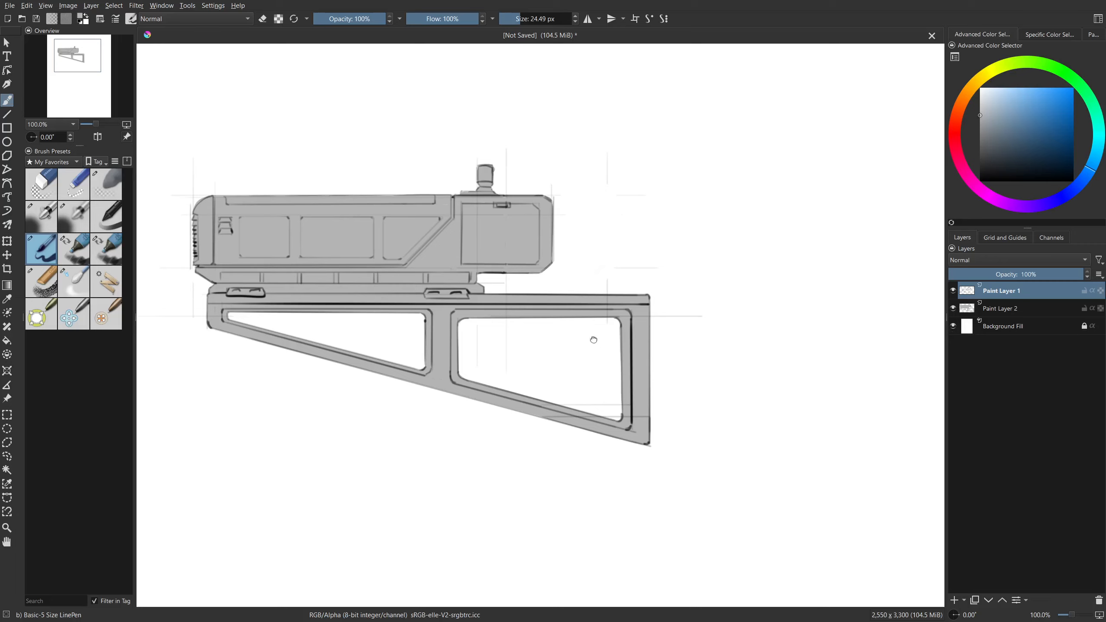
pyautogui.moveTo(593, 339); pyautogui.dragTo(615, 367)
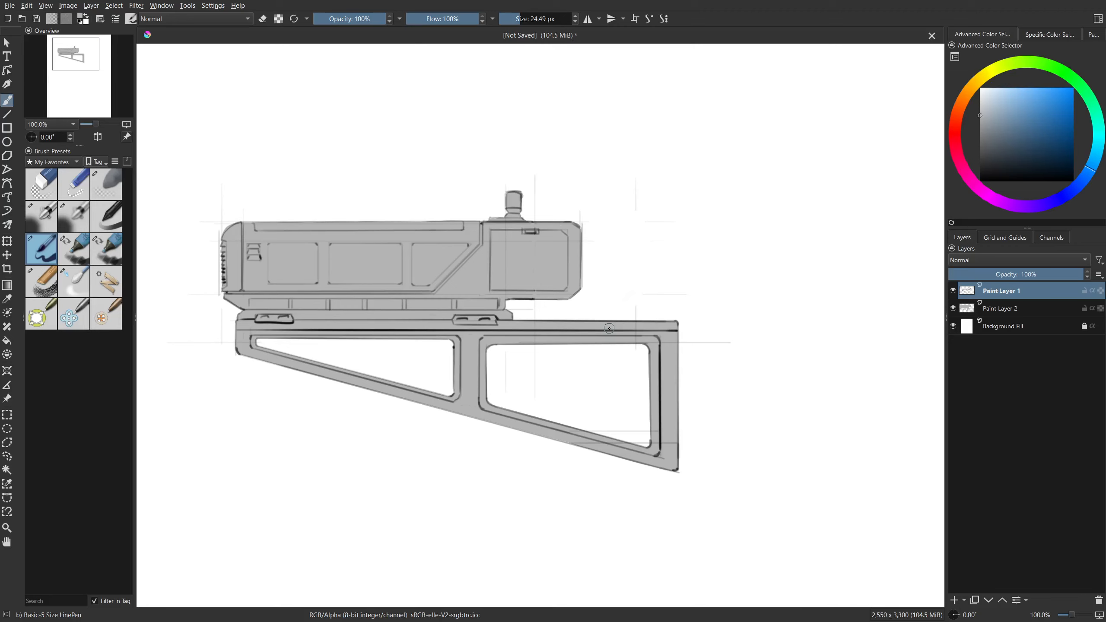
# Set up the Marker Dry brush with a darker grey and add a new paint layer directly above Paint Layer 2.
pyautogui.scroll(2, 538, 358)
pyautogui.moveTo(355, 365); pyautogui.dragTo(531, 415)
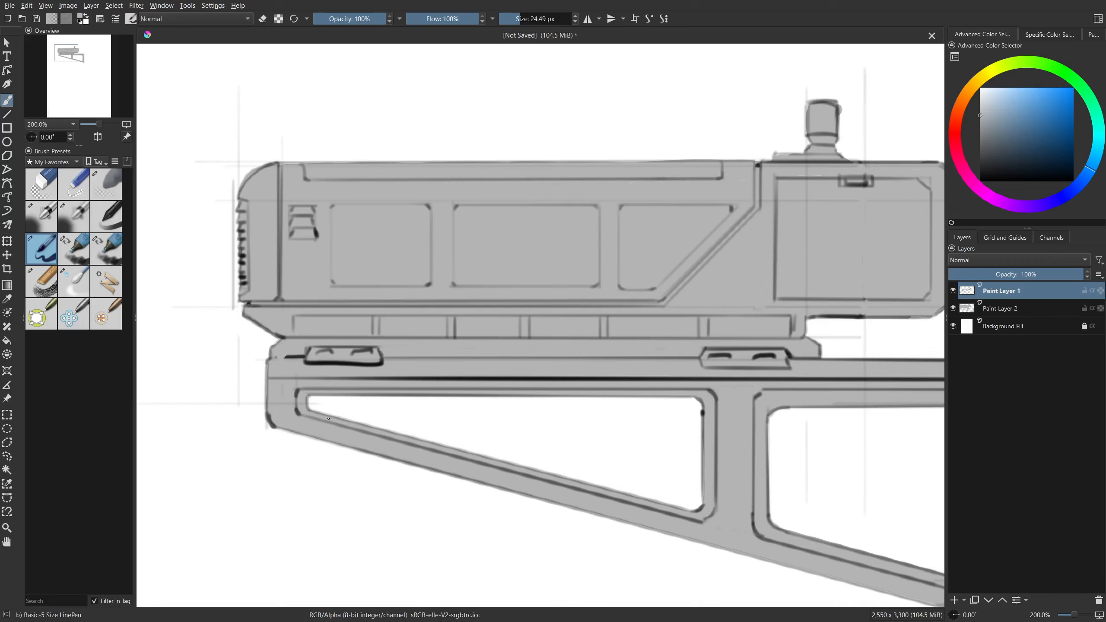
pyautogui.click(1018, 308)
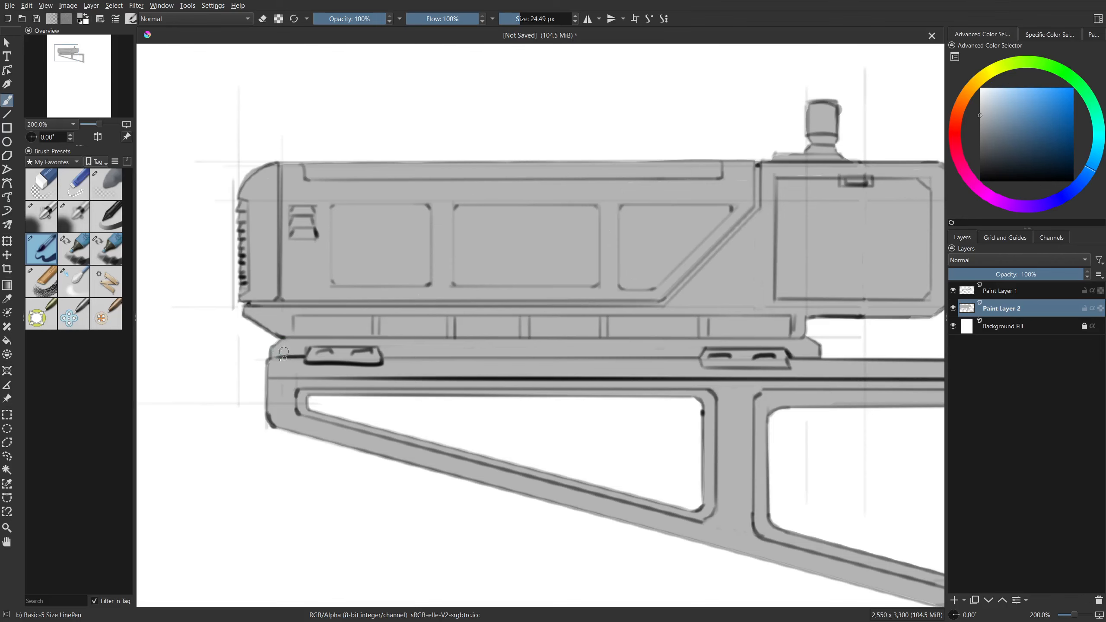
pyautogui.moveTo(255, 373)
pyautogui.mouseDown()
pyautogui.moveTo(252, 481)
pyautogui.moveTo(246, 462)
pyautogui.mouseUp()
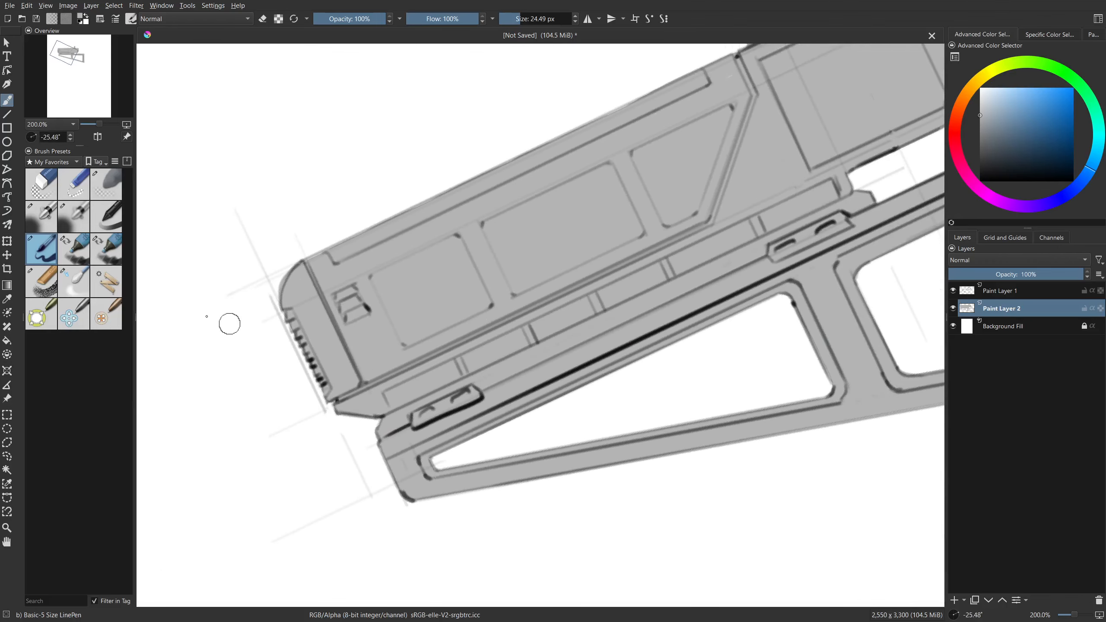
pyautogui.click(79, 255)
pyautogui.moveTo(990, 156); pyautogui.dragTo(959, 147)
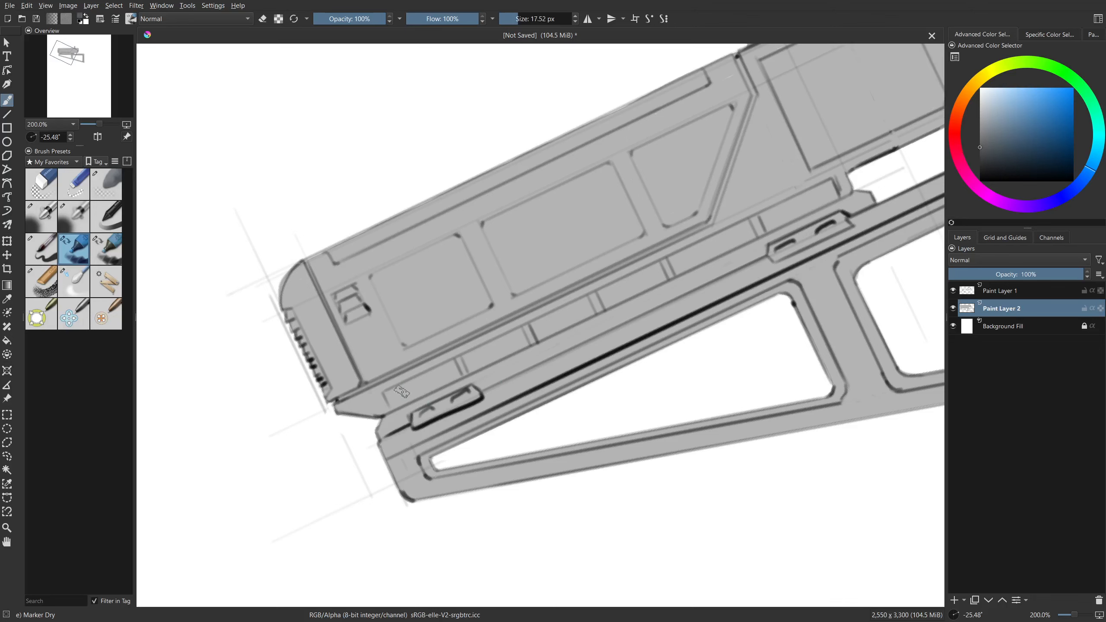
pyautogui.click(954, 601)
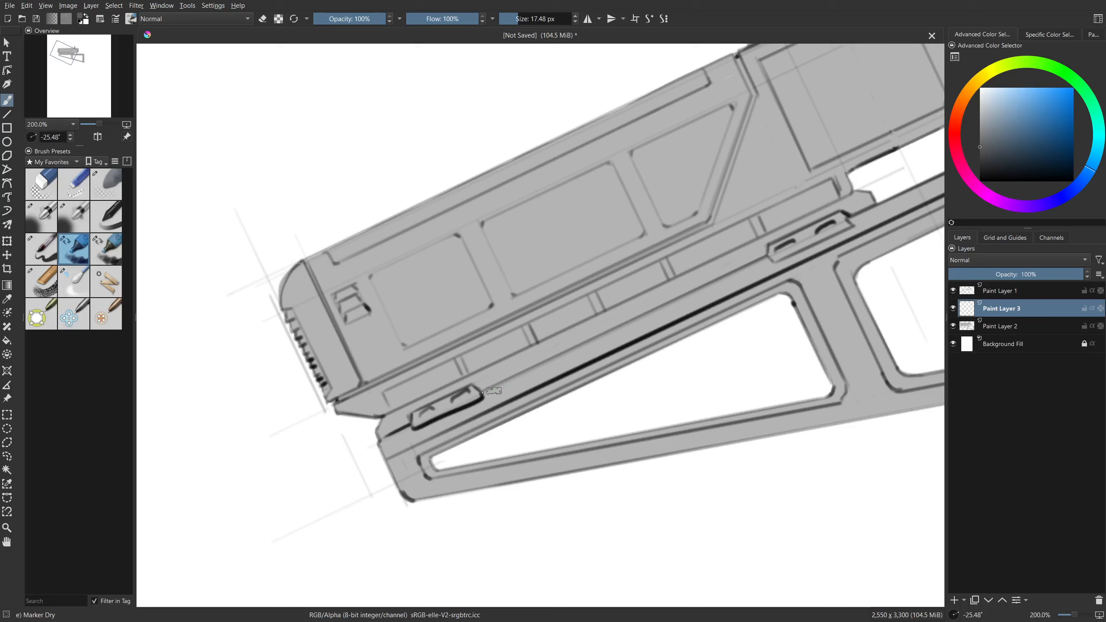
# Shade the row of six recessed slots beneath the main body with the darker grey.
pyautogui.moveTo(389, 395)
pyautogui.mouseDown()
pyautogui.moveTo(453, 367)
pyautogui.moveTo(393, 405)
pyautogui.mouseUp()
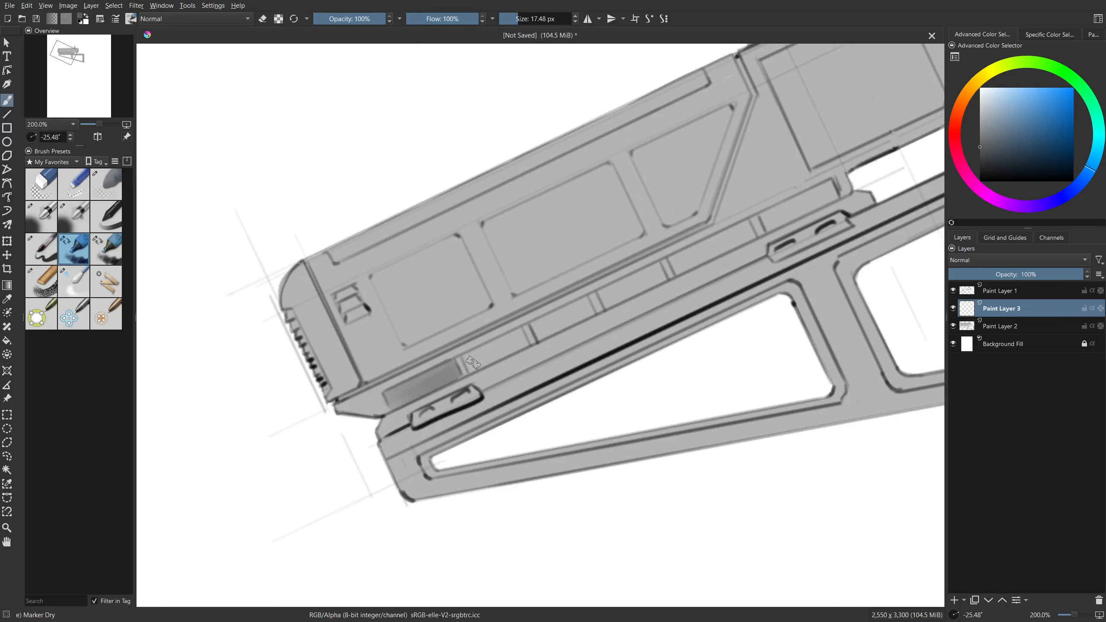
pyautogui.moveTo(469, 364)
pyautogui.mouseDown()
pyautogui.moveTo(523, 341)
pyautogui.moveTo(467, 366)
pyautogui.mouseUp()
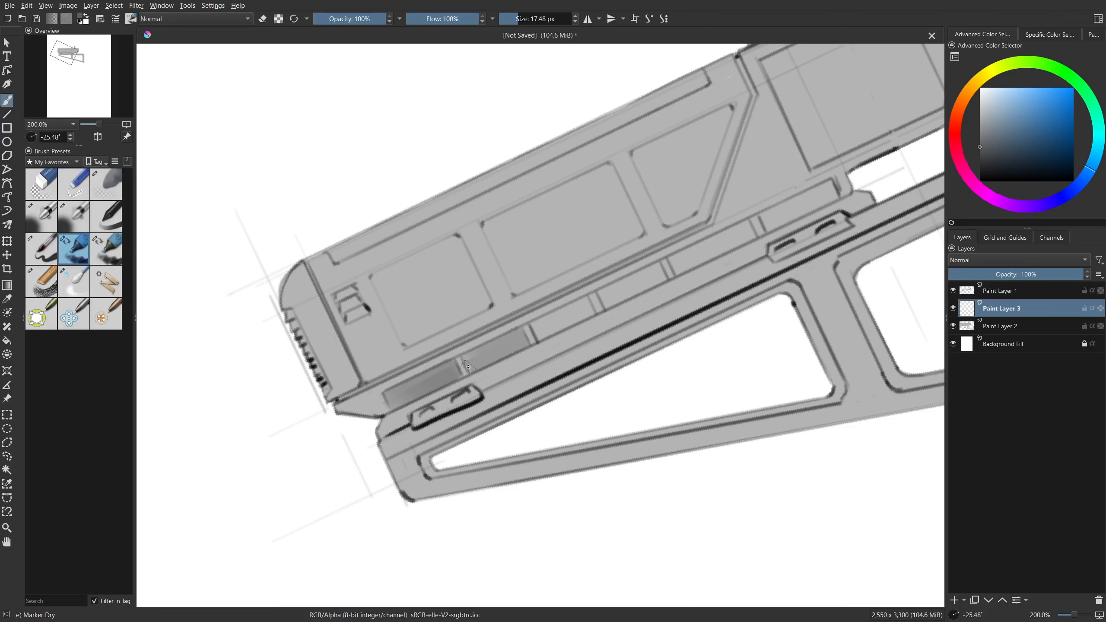
pyautogui.moveTo(568, 332)
pyautogui.mouseDown()
pyautogui.moveTo(502, 360)
pyautogui.moveTo(469, 357)
pyautogui.moveTo(522, 331)
pyautogui.moveTo(471, 362)
pyautogui.mouseUp()
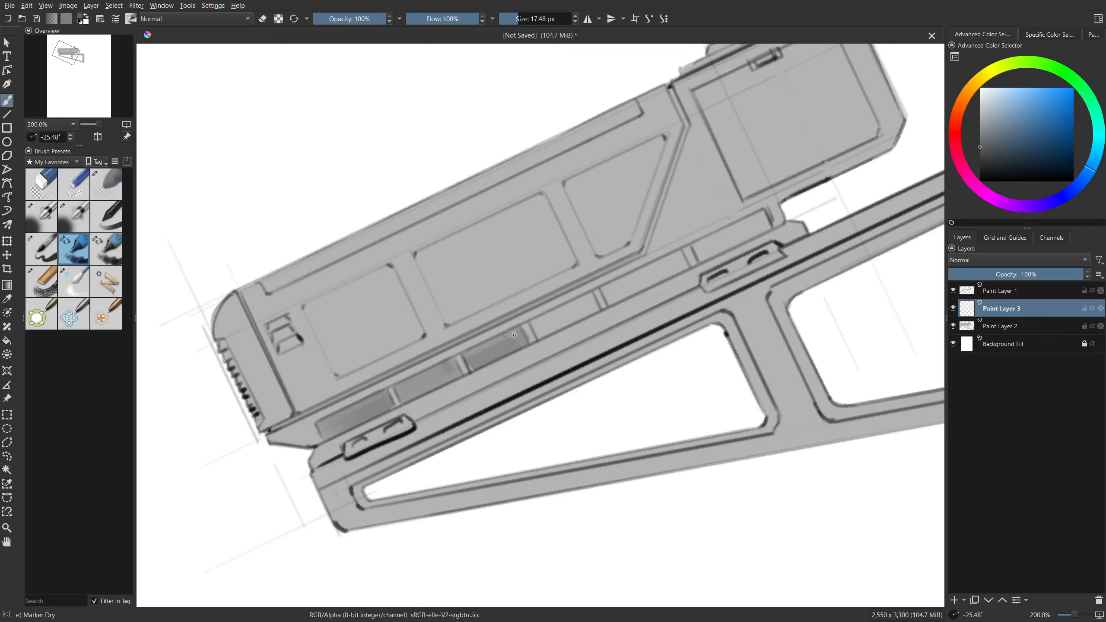
pyautogui.moveTo(535, 331)
pyautogui.mouseDown()
pyautogui.moveTo(592, 299)
pyautogui.moveTo(539, 327)
pyautogui.moveTo(590, 308)
pyautogui.moveTo(535, 341)
pyautogui.moveTo(531, 318)
pyautogui.moveTo(537, 327)
pyautogui.moveTo(607, 289)
pyautogui.moveTo(531, 321)
pyautogui.moveTo(591, 291)
pyautogui.mouseUp()
pyautogui.moveTo(533, 325)
pyautogui.mouseDown()
pyautogui.moveTo(688, 247)
pyautogui.moveTo(622, 279)
pyautogui.mouseUp()
pyautogui.moveTo(579, 383); pyautogui.dragTo(654, 363)
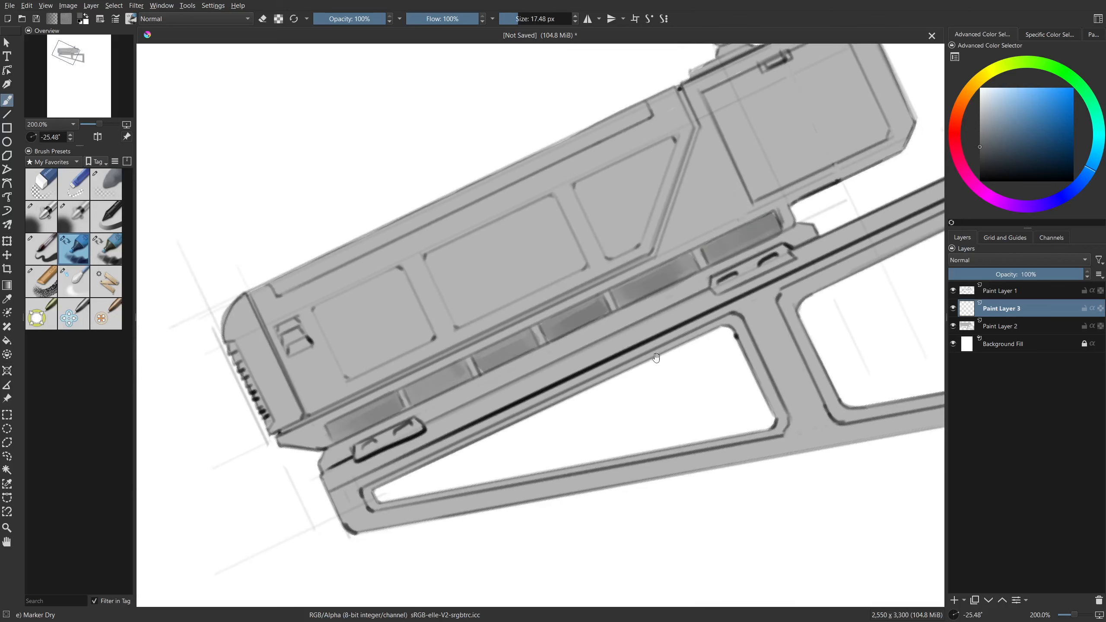
# Reduce the brush to about 9 px and shade the small side vents and the notched end of the main body.
pyautogui.press('5')
pyautogui.moveTo(395, 363); pyautogui.dragTo(518, 411)
pyautogui.moveTo(283, 371)
pyautogui.mouseDown()
pyautogui.moveTo(314, 472)
pyautogui.moveTo(370, 536)
pyautogui.mouseUp()
pyautogui.moveTo(429, 365); pyautogui.dragTo(429, 367)
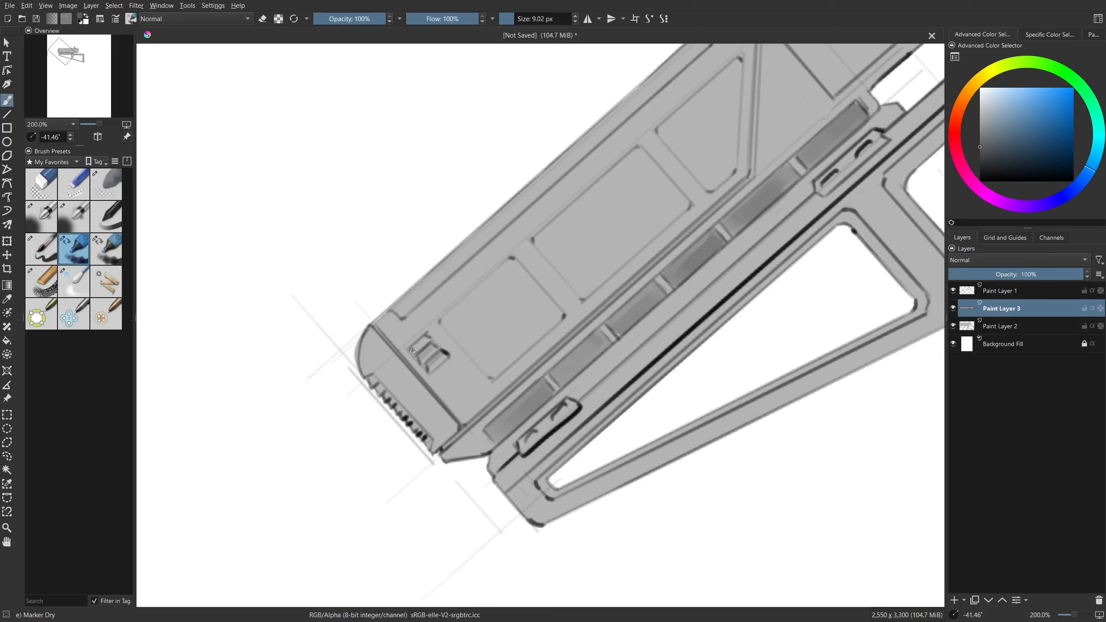
pyautogui.moveTo(447, 403); pyautogui.dragTo(436, 347)
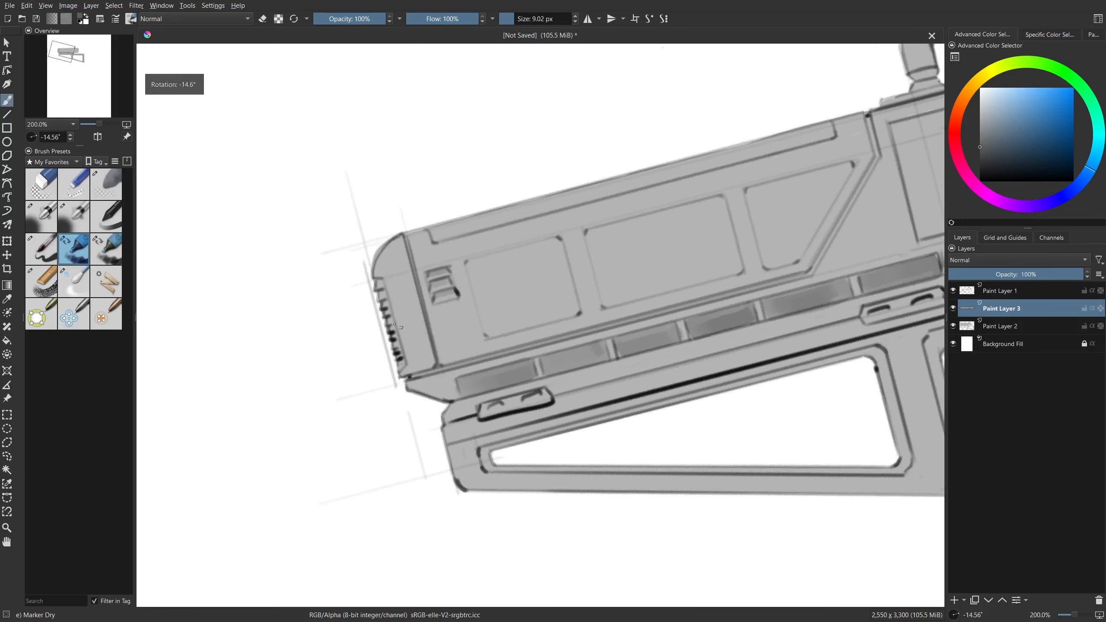
pyautogui.moveTo(382, 283); pyautogui.dragTo(398, 353)
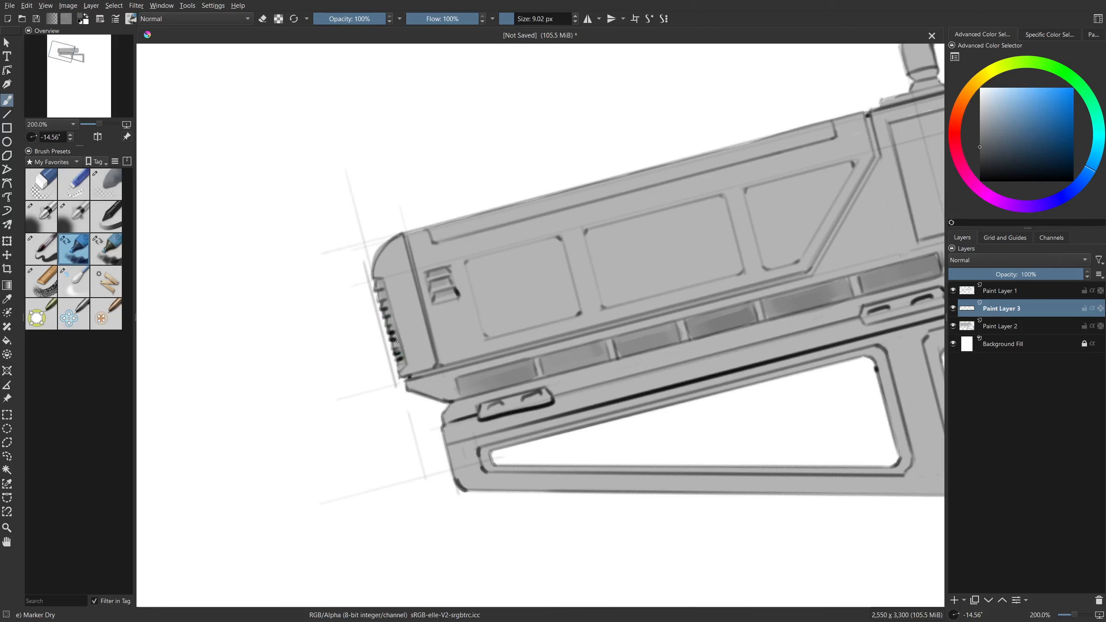
pyautogui.moveTo(375, 281); pyautogui.dragTo(407, 370)
# Darken the small latch slot near the upper edge of the housing below the knob.
pyautogui.moveTo(518, 321)
pyautogui.mouseDown()
pyautogui.moveTo(638, 316)
pyautogui.moveTo(452, 422)
pyautogui.mouseUp()
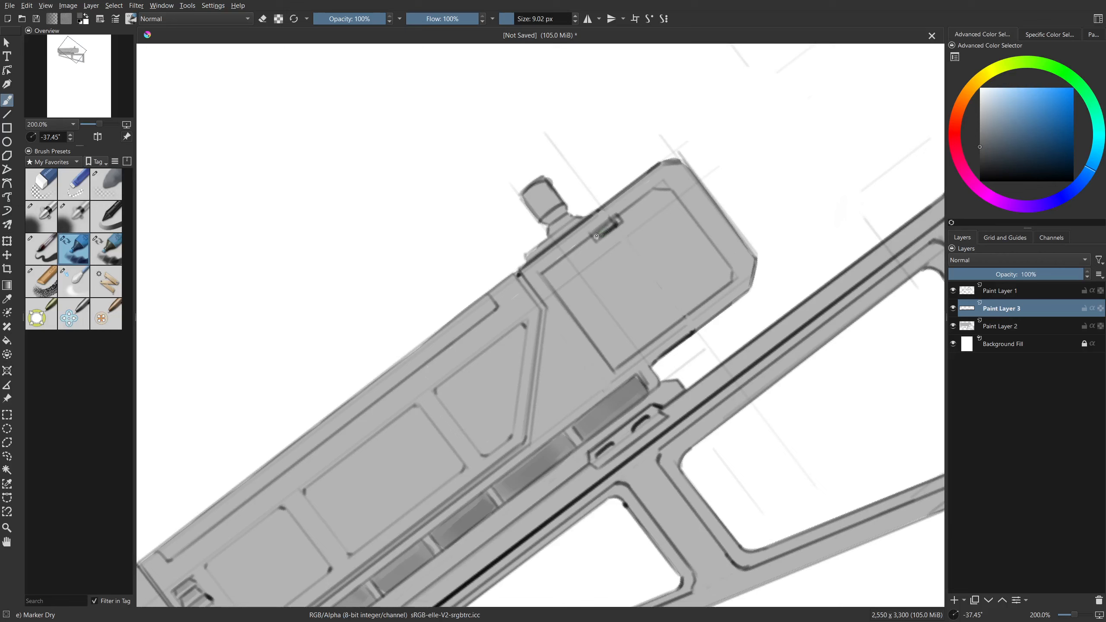
pyautogui.moveTo(597, 236); pyautogui.dragTo(618, 221)
pyautogui.hotkey('ctrl', 'z')
pyautogui.moveTo(497, 420); pyautogui.dragTo(546, 267)
pyautogui.moveTo(511, 316); pyautogui.dragTo(583, 287)
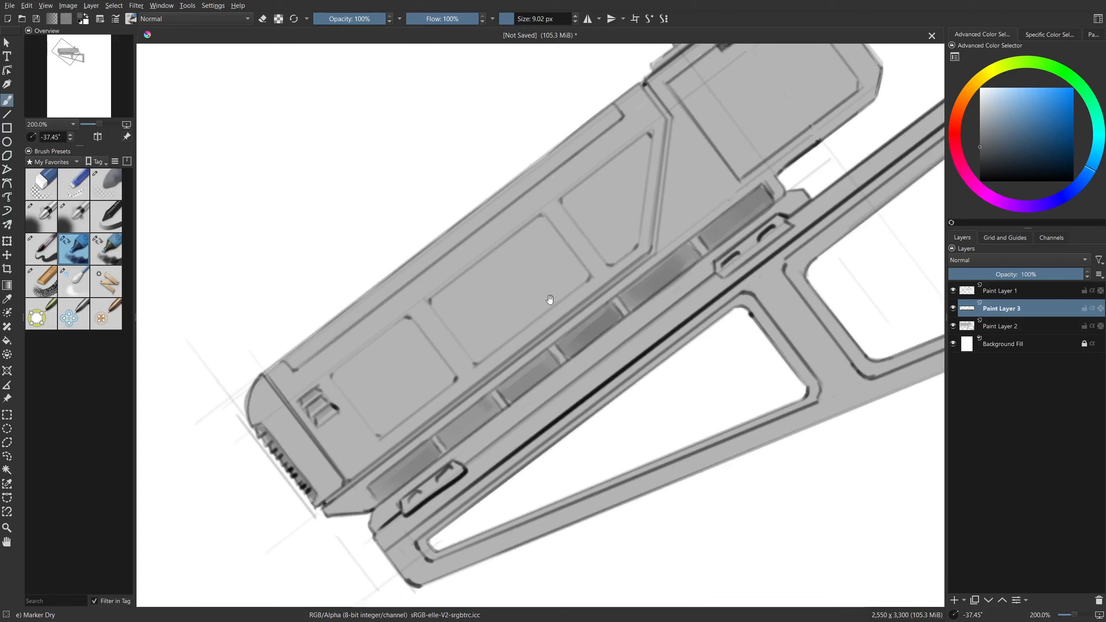
# Enlarge the brush to about 17.6 px and fill the first recessed side panel with a grey slightly darker than the body.
pyautogui.keyDown('shift'); pyautogui.moveTo(419, 359); pyautogui.dragTo(426, 359); pyautogui.keyUp('shift')
pyautogui.keyDown('ctrl'); pyautogui.click(392, 372); pyautogui.keyUp('ctrl')
pyautogui.click(980, 123)
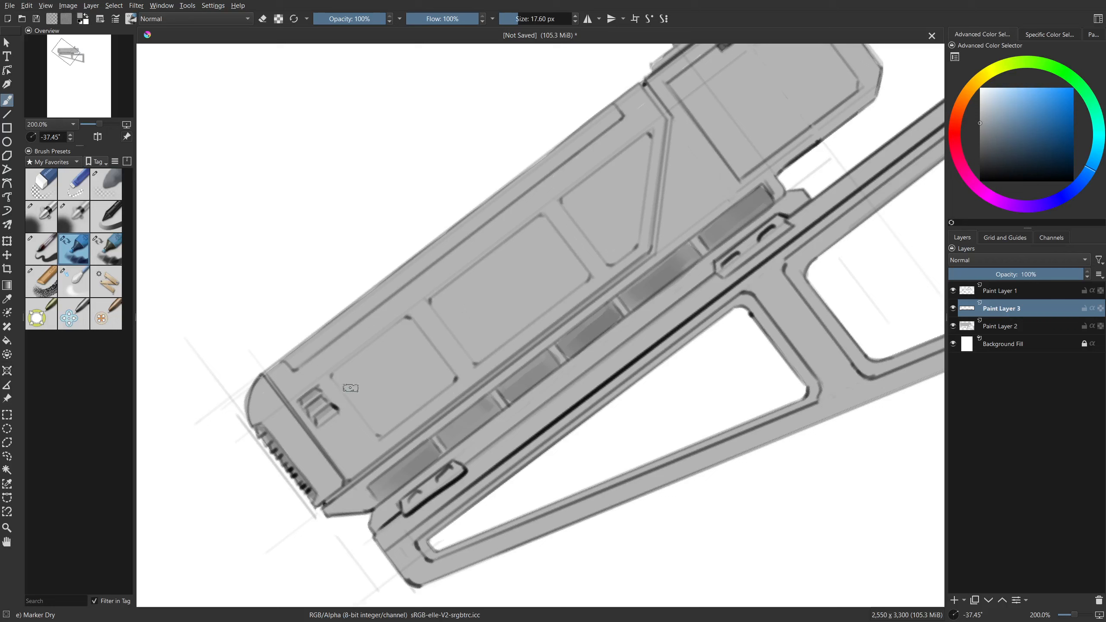
pyautogui.moveTo(336, 379)
pyautogui.mouseDown()
pyautogui.moveTo(401, 330)
pyautogui.moveTo(343, 379)
pyautogui.moveTo(378, 429)
pyautogui.moveTo(448, 377)
pyautogui.mouseUp()
pyautogui.moveTo(448, 378); pyautogui.dragTo(422, 327)
pyautogui.hotkey('ctrl', 'z')
pyautogui.moveTo(380, 358)
pyautogui.mouseDown()
pyautogui.moveTo(341, 380)
pyautogui.moveTo(377, 432)
pyautogui.moveTo(345, 376)
pyautogui.moveTo(372, 353)
pyautogui.moveTo(356, 364)
pyautogui.moveTo(404, 327)
pyautogui.moveTo(440, 369)
pyautogui.moveTo(381, 430)
pyautogui.moveTo(445, 376)
pyautogui.moveTo(411, 331)
pyautogui.moveTo(381, 386)
pyautogui.moveTo(368, 368)
pyautogui.moveTo(344, 379)
pyautogui.moveTo(367, 396)
pyautogui.moveTo(381, 385)
pyautogui.moveTo(376, 410)
pyautogui.moveTo(426, 377)
pyautogui.moveTo(432, 359)
pyautogui.moveTo(370, 378)
pyautogui.moveTo(398, 348)
pyautogui.mouseUp()
# Shade the middle and angled side panels of the main body with a sampled grey.
pyautogui.keyDown('ctrl'); pyautogui.click(357, 373); pyautogui.keyUp('ctrl')
pyautogui.scroll(2, 418, 334)
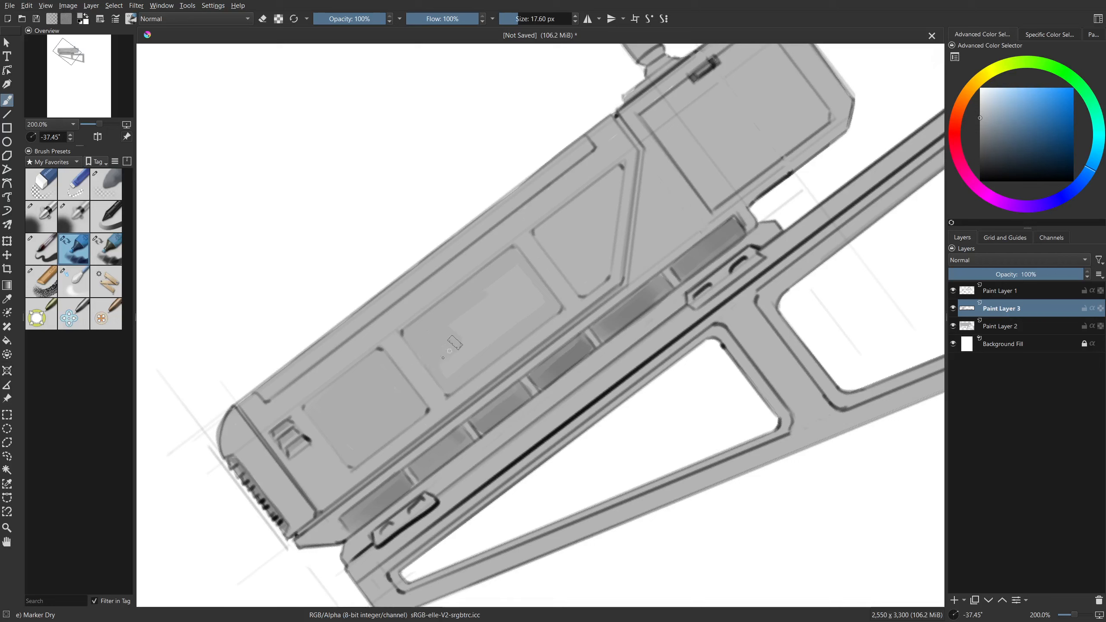
pyautogui.moveTo(464, 357)
pyautogui.mouseDown()
pyautogui.moveTo(453, 362)
pyautogui.moveTo(517, 263)
pyautogui.moveTo(527, 273)
pyautogui.moveTo(480, 334)
pyautogui.moveTo(542, 301)
pyautogui.moveTo(509, 342)
pyautogui.mouseUp()
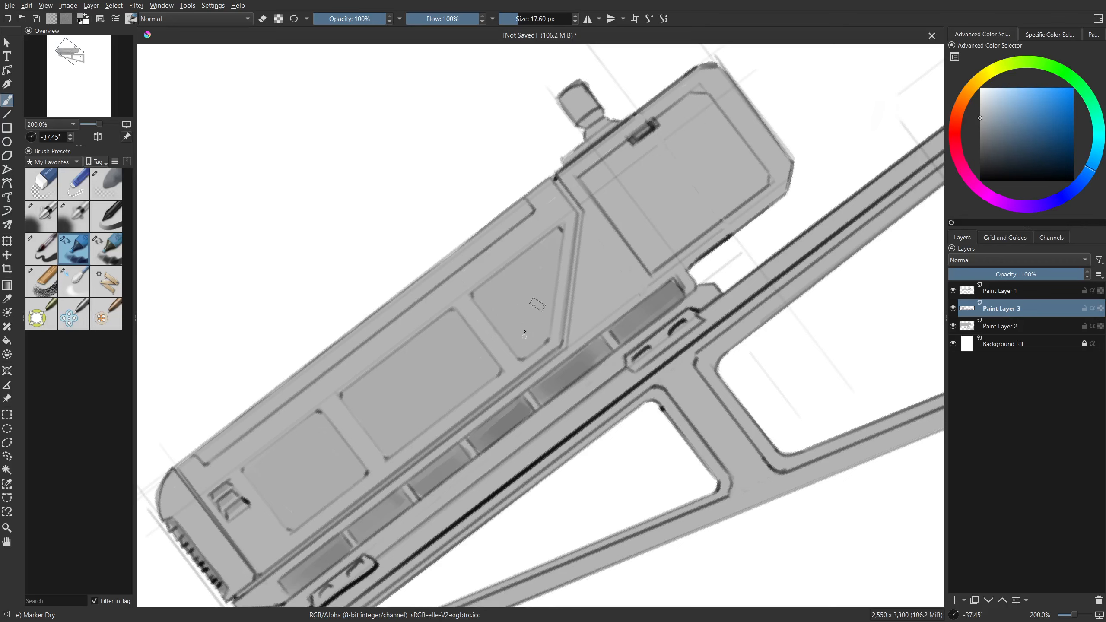
# Sample a grey from the drawing as the brush colour for the lower frame.
pyautogui.press('5')
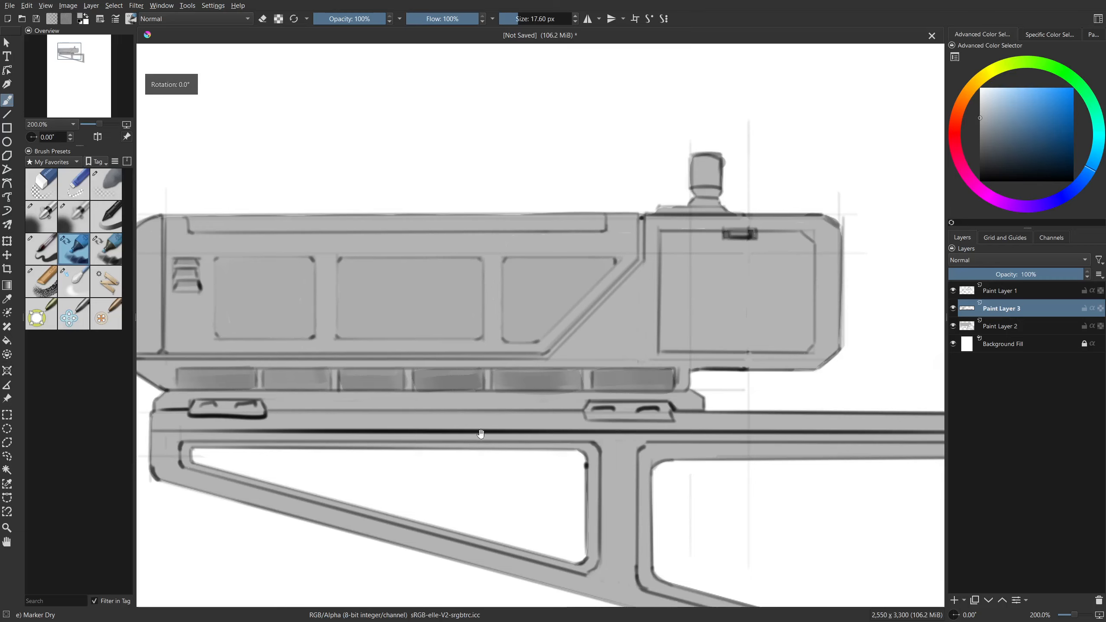
pyautogui.moveTo(480, 432)
pyautogui.mouseDown()
pyautogui.moveTo(492, 374)
pyautogui.moveTo(530, 376)
pyautogui.mouseUp()
pyautogui.moveTo(442, 396); pyautogui.dragTo(393, 398)
pyautogui.moveTo(423, 449); pyautogui.dragTo(435, 420)
pyautogui.moveTo(269, 422)
pyautogui.mouseDown()
pyautogui.moveTo(454, 369)
pyautogui.moveTo(331, 468)
pyautogui.mouseUp()
pyautogui.keyDown('ctrl'); pyautogui.click(428, 303); pyautogui.keyUp('ctrl')
pyautogui.moveTo(412, 394)
pyautogui.mouseDown()
pyautogui.moveTo(404, 400)
pyautogui.moveTo(552, 287)
pyautogui.mouseUp()
pyautogui.hotkey('ctrl', 'z')
pyautogui.moveTo(487, 339); pyautogui.dragTo(583, 260)
pyautogui.hotkey('ctrl', 'z')
pyautogui.moveTo(837, 369); pyautogui.dragTo(795, 408)
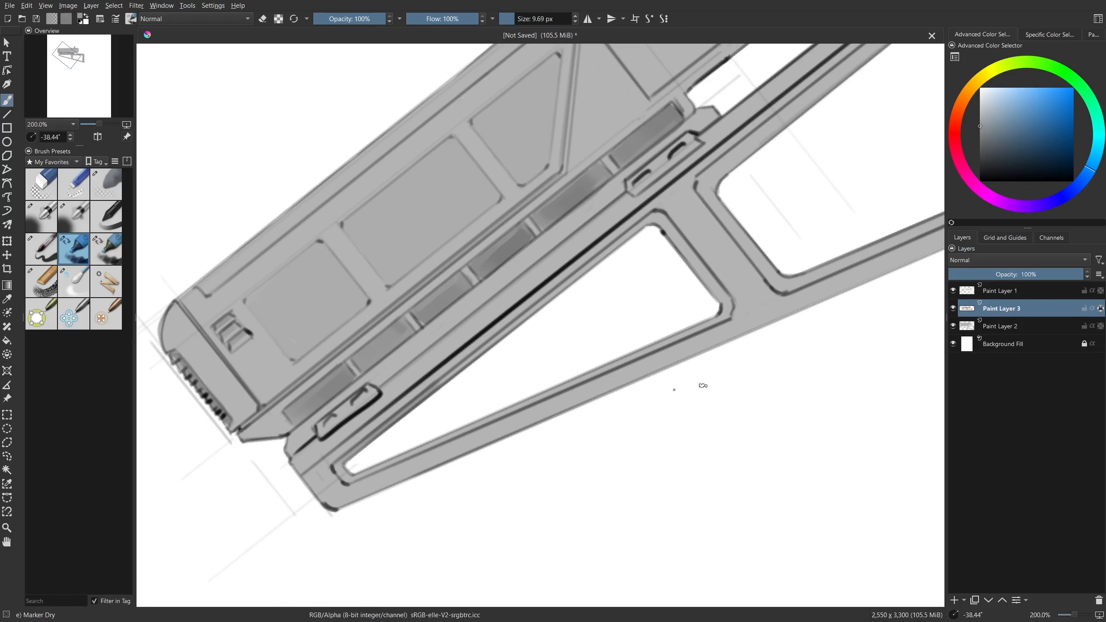
# Set the brush to about 14 px and lock the transparency of Paint Layer 2, leaving Paint Layer 3 unlocked.
pyautogui.keyDown('shift'); pyautogui.moveTo(431, 394); pyautogui.dragTo(434, 395); pyautogui.keyUp('shift')
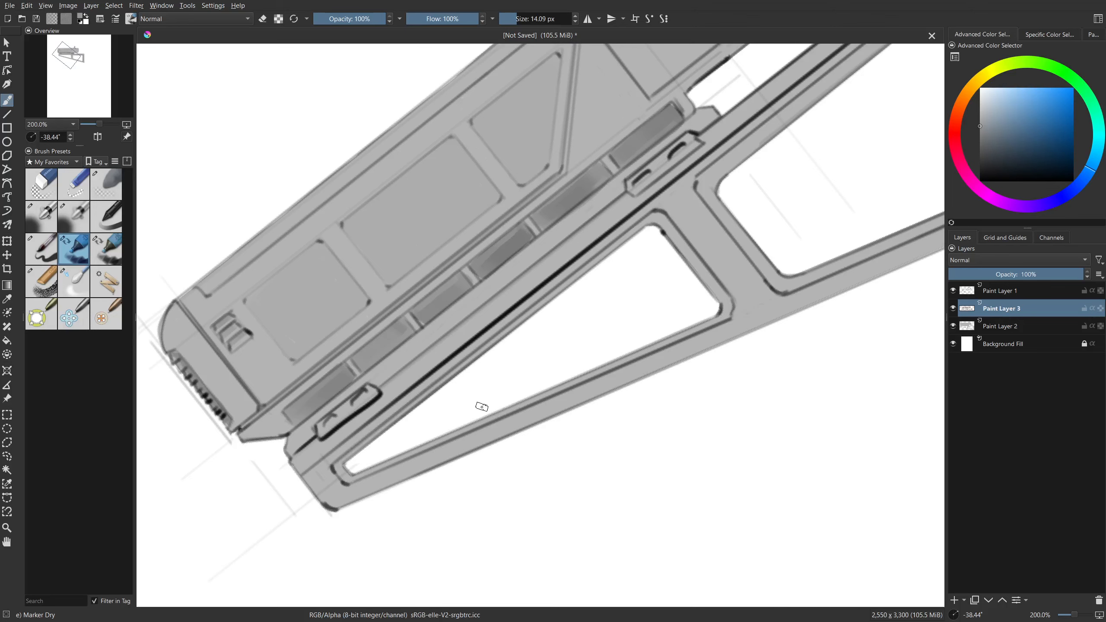
pyautogui.moveTo(505, 456)
pyautogui.mouseDown()
pyautogui.moveTo(550, 425)
pyautogui.moveTo(607, 454)
pyautogui.mouseUp()
pyautogui.hotkey('ctrl', 'z')
pyautogui.click(1101, 311)
pyautogui.click(1101, 326)
# Shade the inner bevel around the narrow triangular opening of the lower frame on Paint Layer 2.
pyautogui.moveTo(342, 467); pyautogui.dragTo(454, 374)
pyautogui.moveTo(340, 470)
pyautogui.mouseDown()
pyautogui.moveTo(399, 413)
pyautogui.moveTo(659, 221)
pyautogui.mouseUp()
pyautogui.moveTo(813, 354)
pyautogui.mouseDown()
pyautogui.moveTo(664, 461)
pyautogui.moveTo(575, 450)
pyautogui.mouseUp()
pyautogui.moveTo(610, 307)
pyautogui.mouseDown()
pyautogui.moveTo(606, 413)
pyautogui.moveTo(459, 364)
pyautogui.moveTo(469, 445)
pyautogui.mouseUp()
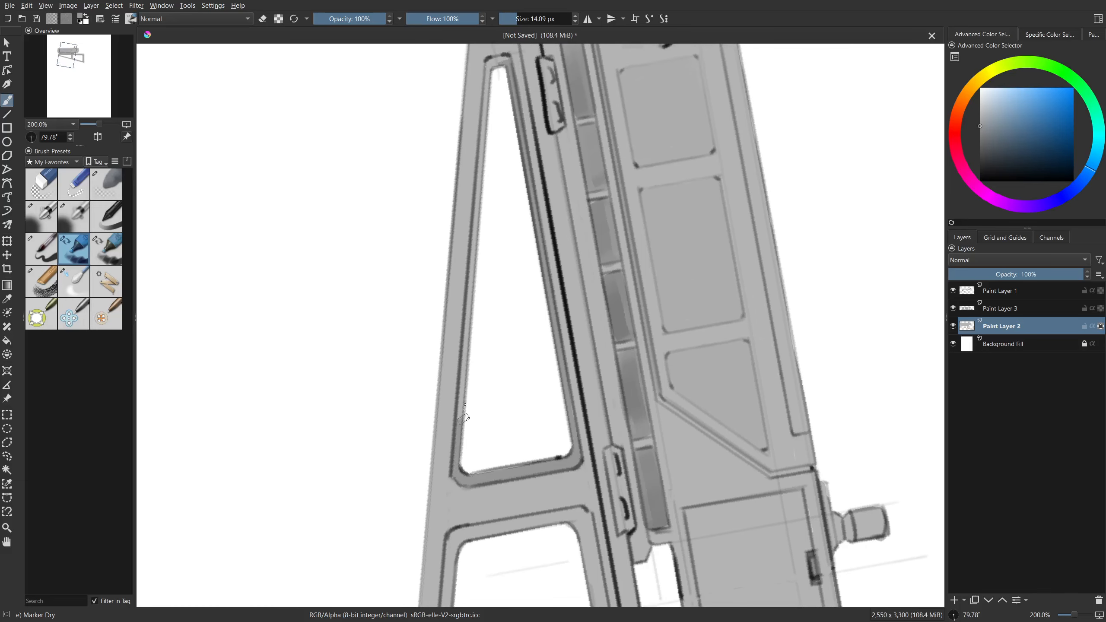
pyautogui.moveTo(477, 309); pyautogui.dragTo(456, 420)
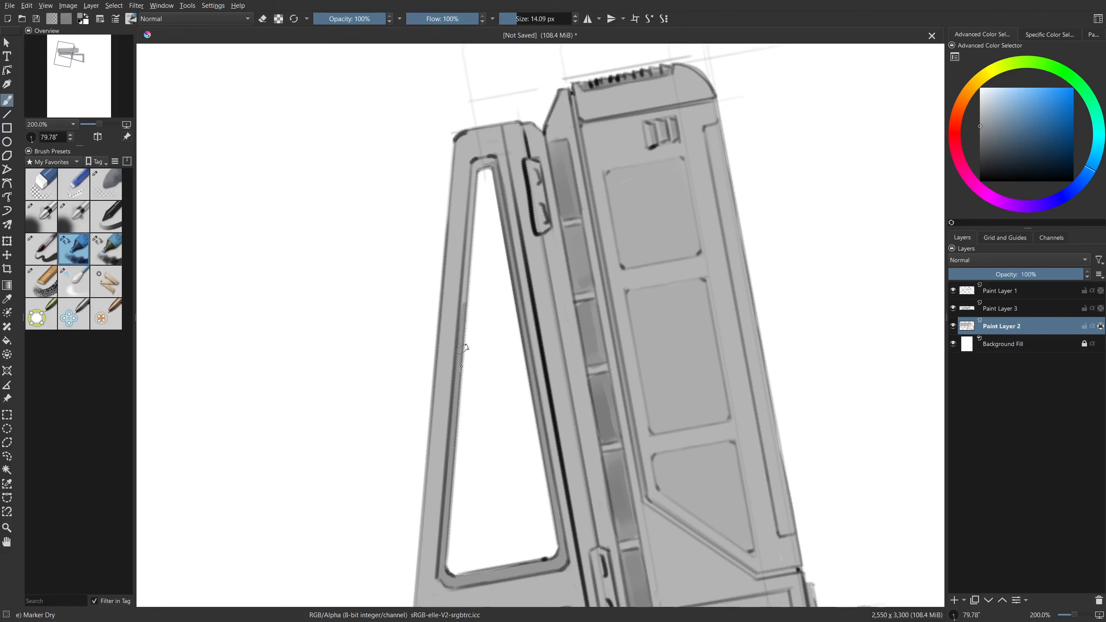
pyautogui.scroll(3, 470, 322)
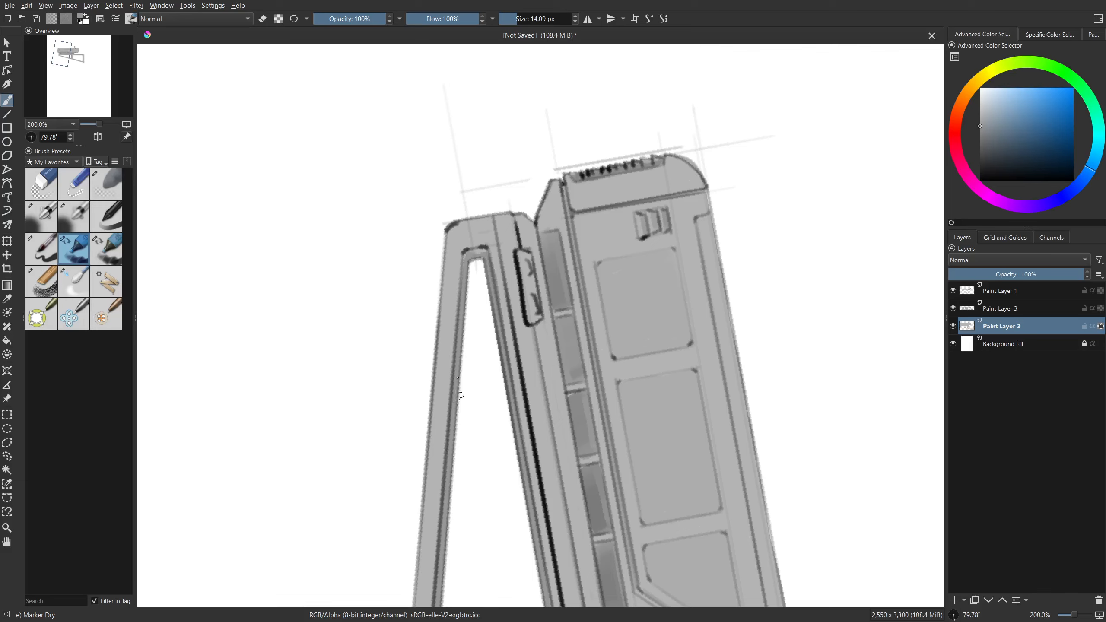
# Shade the upper bevel and the outer-end bevel of the frame's larger opening.
pyautogui.moveTo(454, 352); pyautogui.dragTo(525, 365)
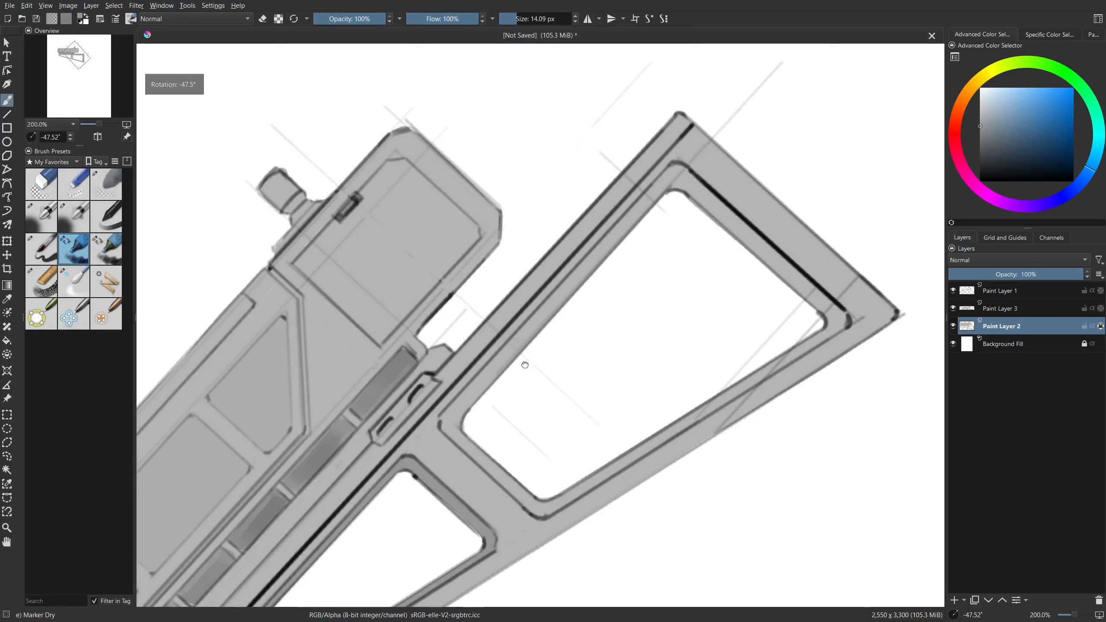
pyautogui.moveTo(475, 432)
pyautogui.mouseDown()
pyautogui.moveTo(457, 425)
pyautogui.moveTo(470, 399)
pyautogui.moveTo(558, 315)
pyautogui.moveTo(465, 401)
pyautogui.moveTo(670, 187)
pyautogui.mouseUp()
pyautogui.moveTo(444, 307); pyautogui.dragTo(388, 519)
pyautogui.moveTo(527, 232); pyautogui.dragTo(489, 354)
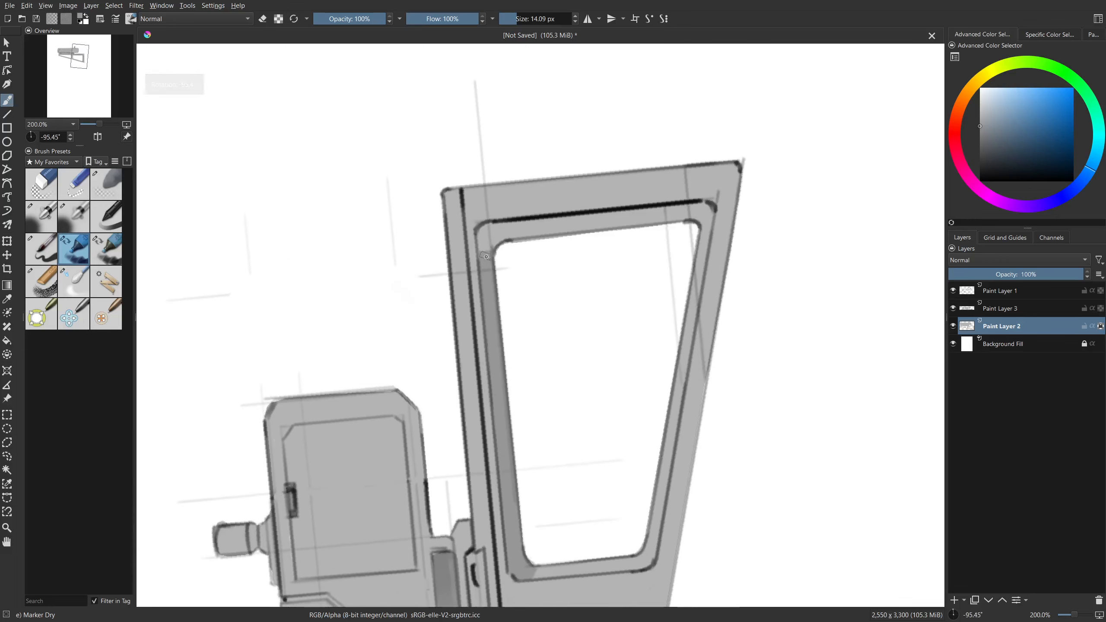
pyautogui.moveTo(486, 257); pyautogui.dragTo(483, 236)
pyautogui.moveTo(492, 283)
pyautogui.mouseDown()
pyautogui.moveTo(393, 388)
pyautogui.moveTo(449, 308)
pyautogui.moveTo(488, 363)
pyautogui.moveTo(445, 370)
pyautogui.moveTo(442, 355)
pyautogui.moveTo(568, 229)
pyautogui.moveTo(525, 285)
pyautogui.moveTo(337, 331)
pyautogui.moveTo(426, 301)
pyautogui.moveTo(392, 335)
pyautogui.mouseUp()
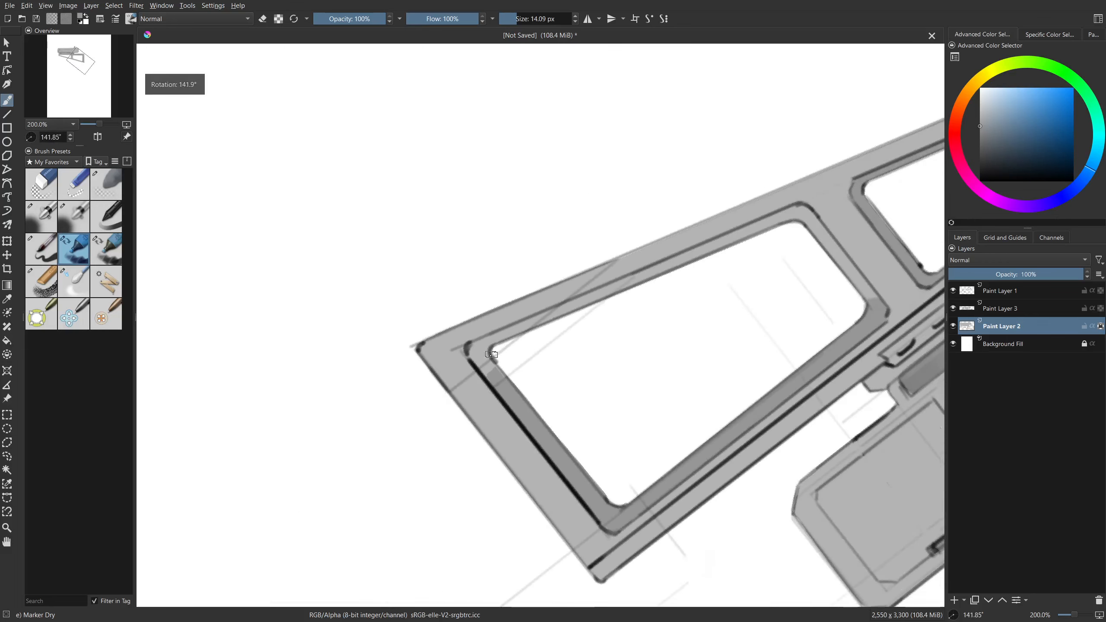
# Shade the slanted lower bevel and the strut-side bevel of the frame's larger opening.
pyautogui.moveTo(503, 375)
pyautogui.mouseDown()
pyautogui.moveTo(516, 377)
pyautogui.moveTo(418, 445)
pyautogui.moveTo(439, 431)
pyautogui.mouseUp()
pyautogui.moveTo(408, 467); pyautogui.dragTo(471, 383)
pyautogui.moveTo(417, 445); pyautogui.dragTo(487, 349)
pyautogui.moveTo(455, 393)
pyautogui.mouseDown()
pyautogui.moveTo(530, 271)
pyautogui.moveTo(512, 341)
pyautogui.moveTo(530, 299)
pyautogui.mouseUp()
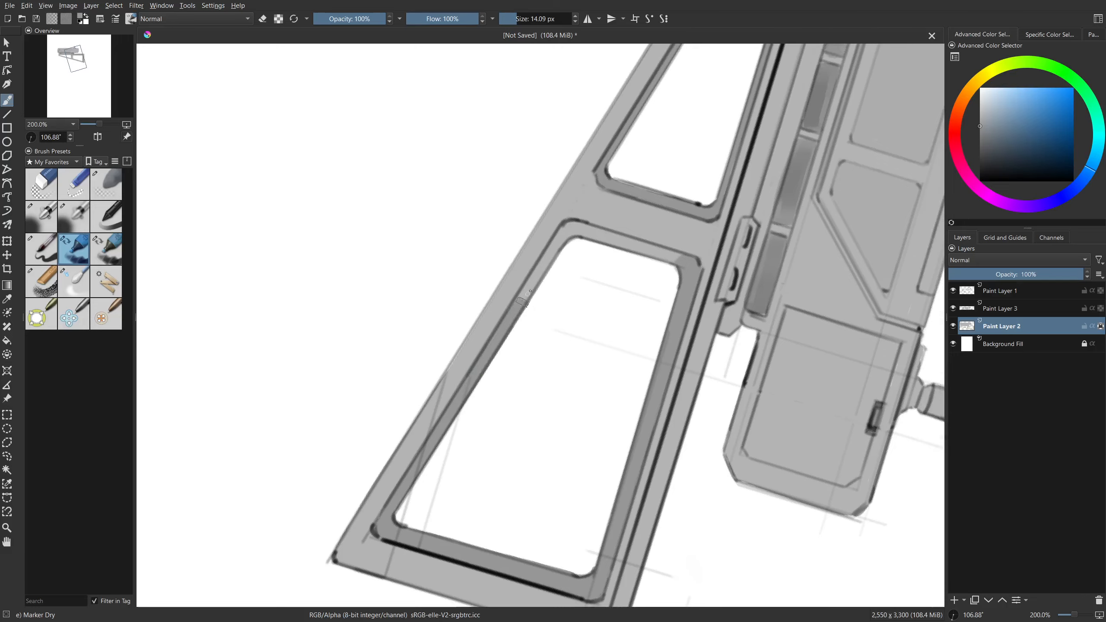
pyautogui.moveTo(505, 347); pyautogui.dragTo(562, 251)
pyautogui.moveTo(520, 295); pyautogui.dragTo(568, 236)
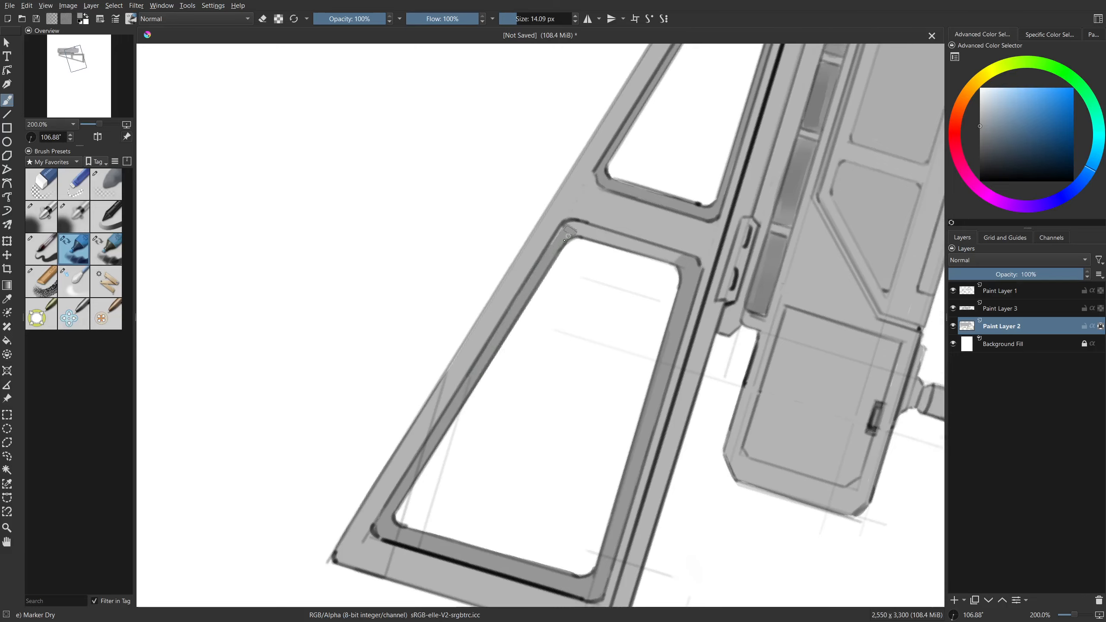
pyautogui.moveTo(452, 321)
pyautogui.mouseDown()
pyautogui.moveTo(424, 375)
pyautogui.moveTo(457, 422)
pyautogui.mouseUp()
pyautogui.moveTo(523, 357); pyautogui.dragTo(559, 285)
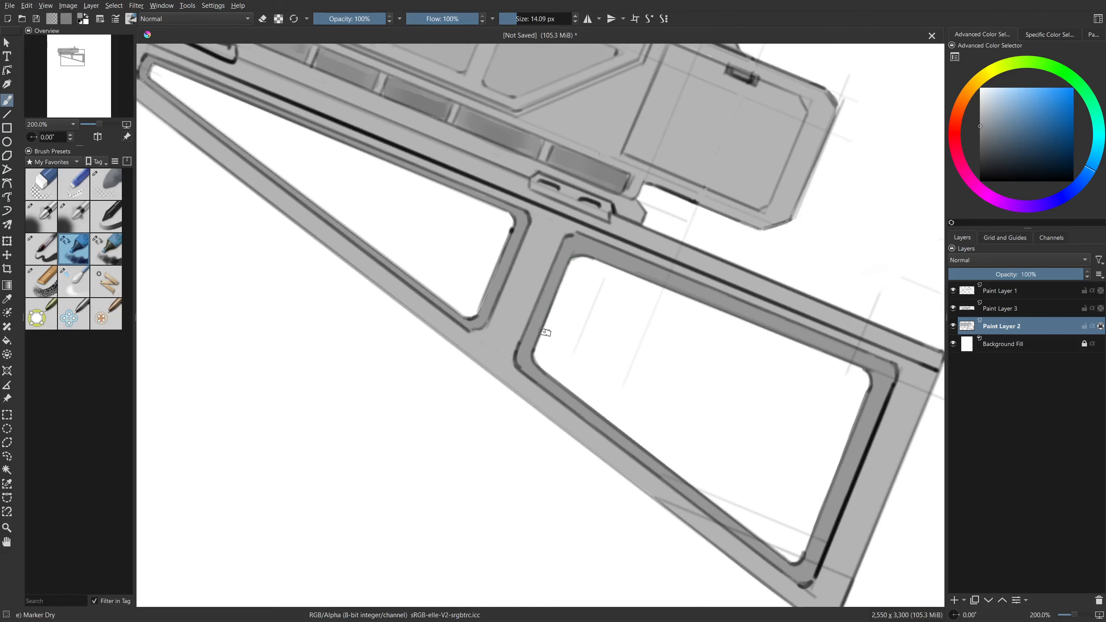
# Examine the shading across the whole drawing with the canvas unrotated at 100% zoom.
pyautogui.press('5')
pyautogui.moveTo(316, 281)
pyautogui.mouseDown()
pyautogui.moveTo(519, 321)
pyautogui.moveTo(503, 354)
pyautogui.mouseUp()
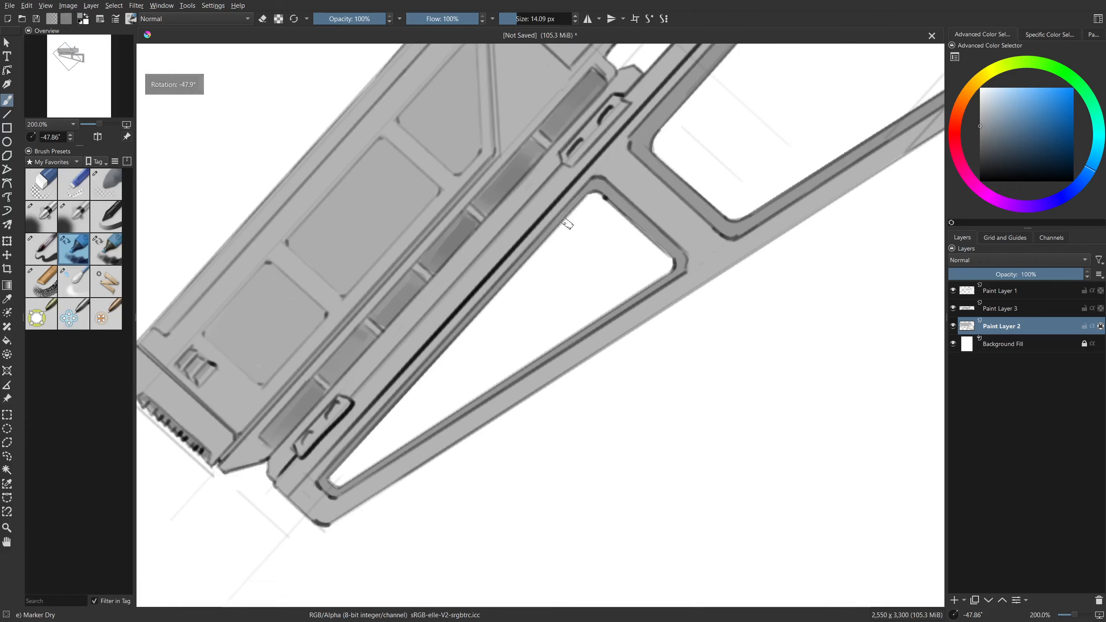
pyautogui.press('5')
pyautogui.press('-')
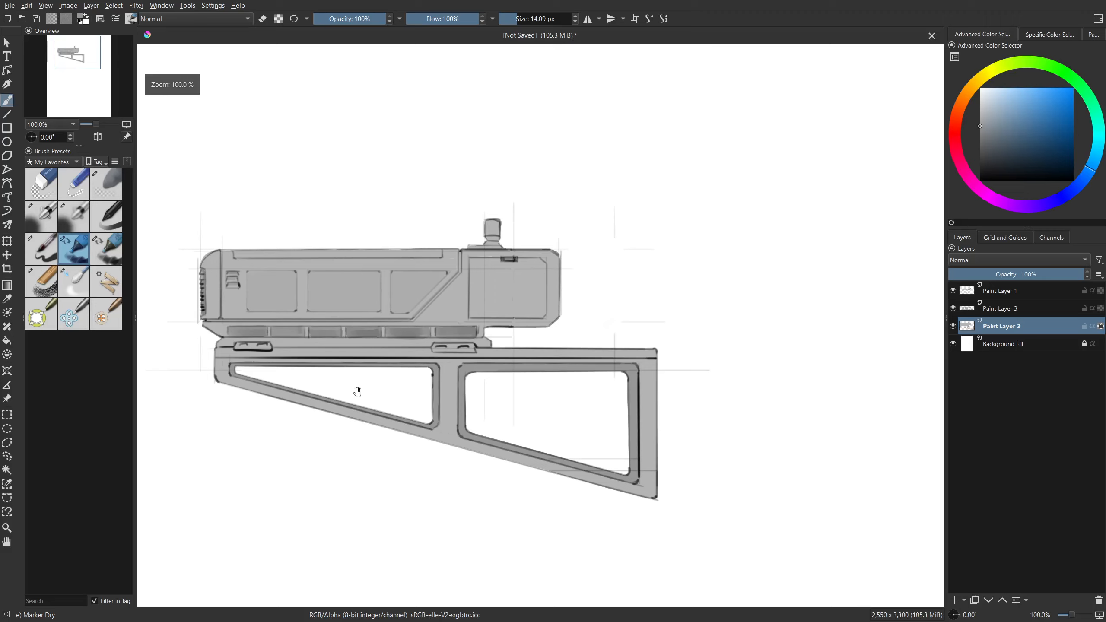
pyautogui.press('-')
pyautogui.moveTo(484, 391); pyautogui.dragTo(475, 390)
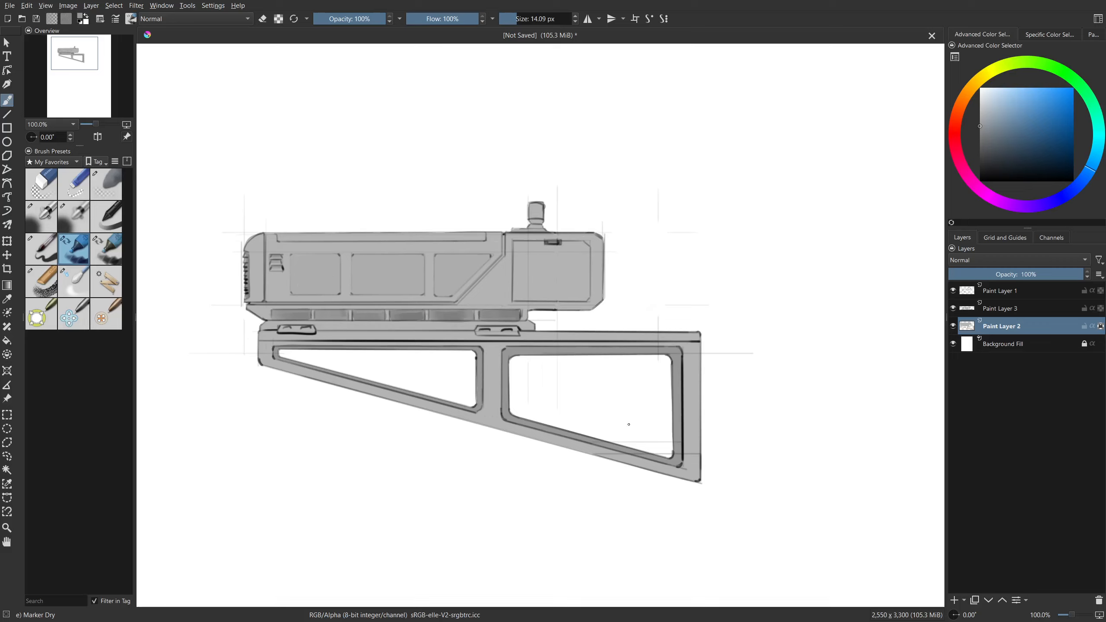
pyautogui.moveTo(668, 389); pyautogui.dragTo(647, 424)
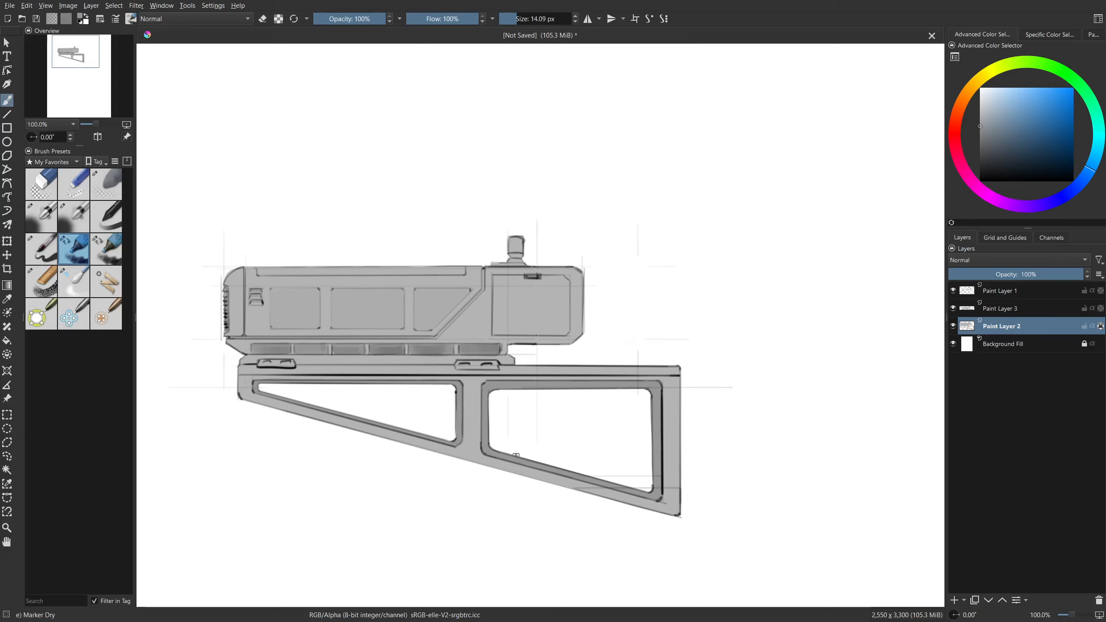
pyautogui.moveTo(626, 349); pyautogui.dragTo(508, 368)
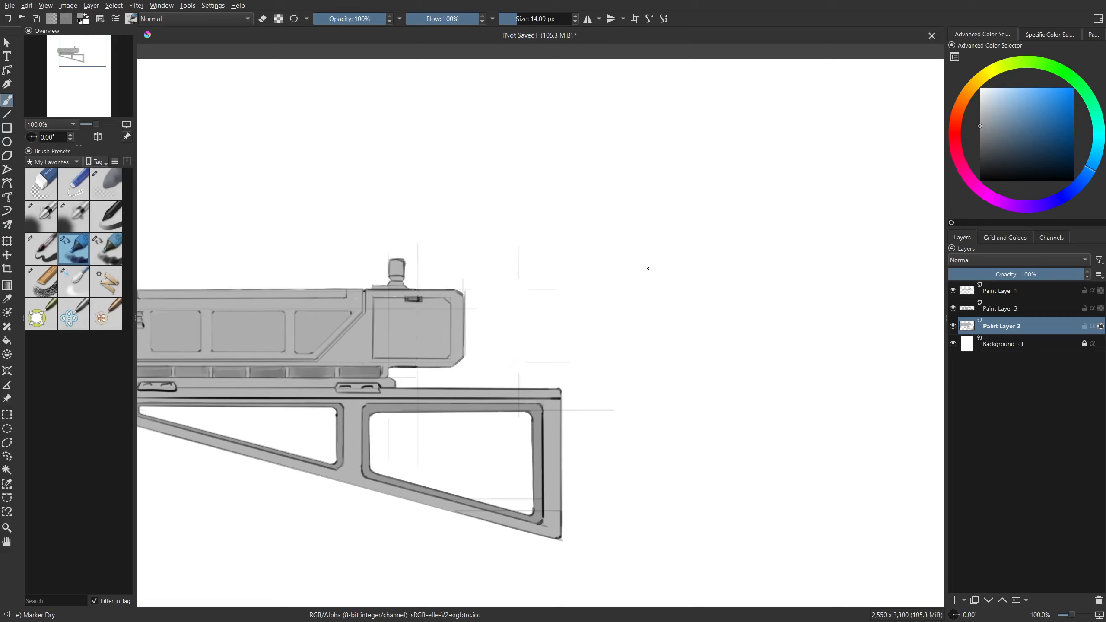
pyautogui.moveTo(539, 351); pyautogui.dragTo(653, 317)
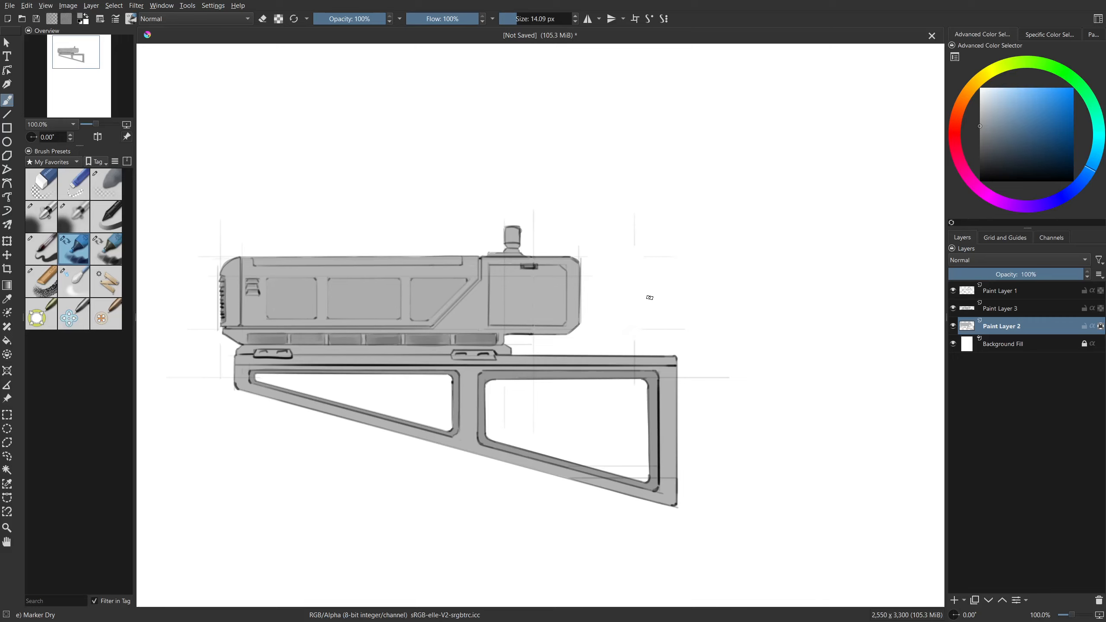
# Add a new paint layer at the top of the stack and set the Airbrush Sketcher brush to black.
pyautogui.moveTo(600, 344); pyautogui.dragTo(602, 337)
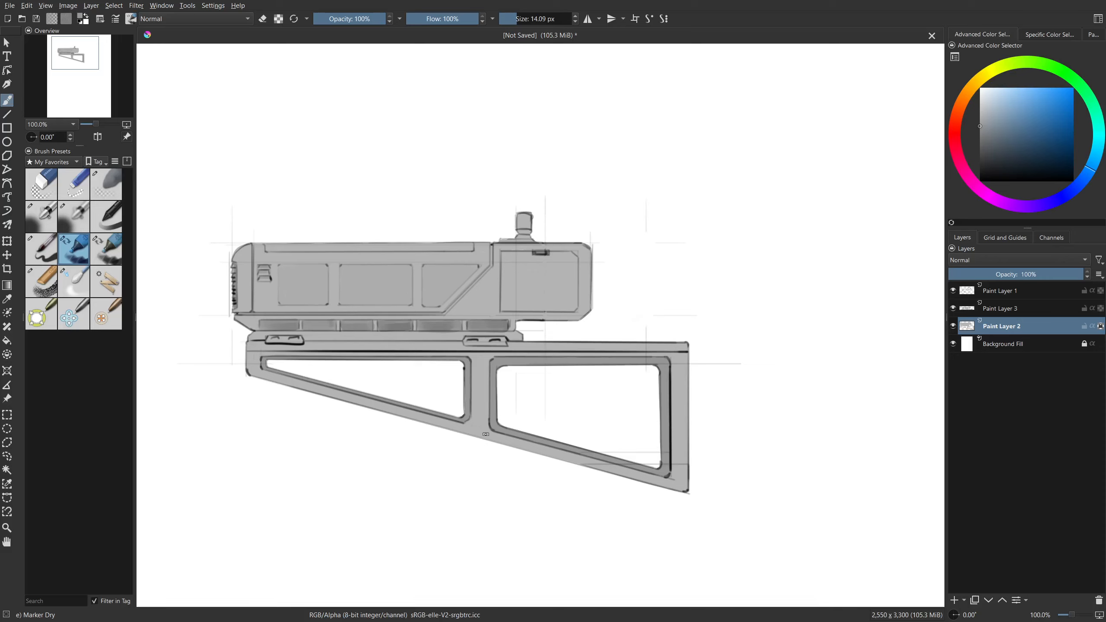
pyautogui.moveTo(546, 370); pyautogui.dragTo(596, 386)
pyautogui.click(1013, 298)
pyautogui.click(954, 601)
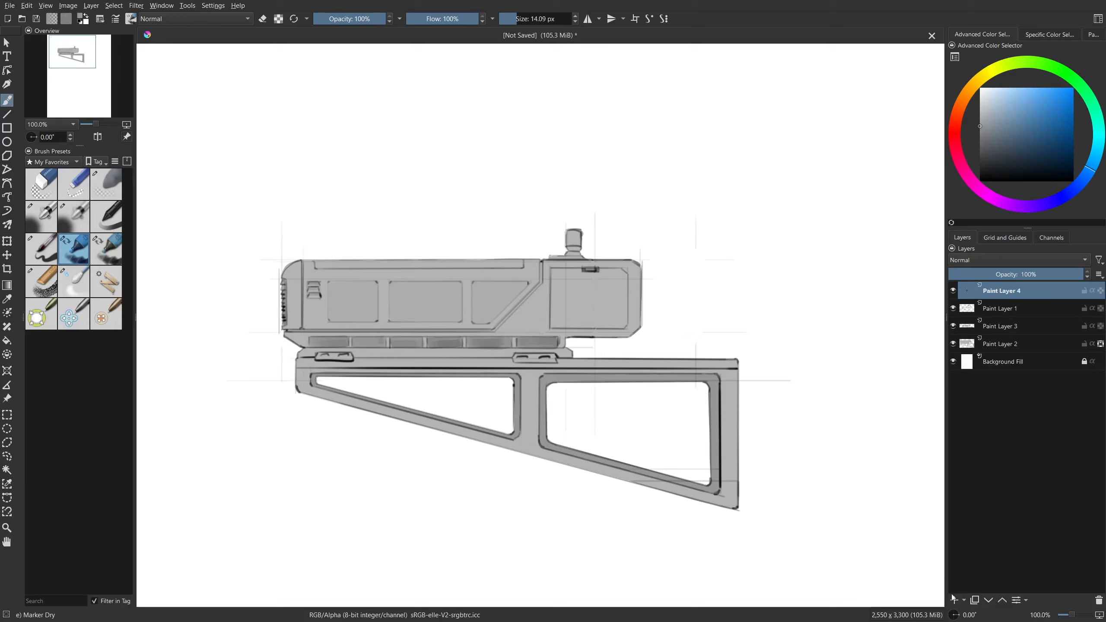
pyautogui.click(42, 220)
pyautogui.click(981, 180)
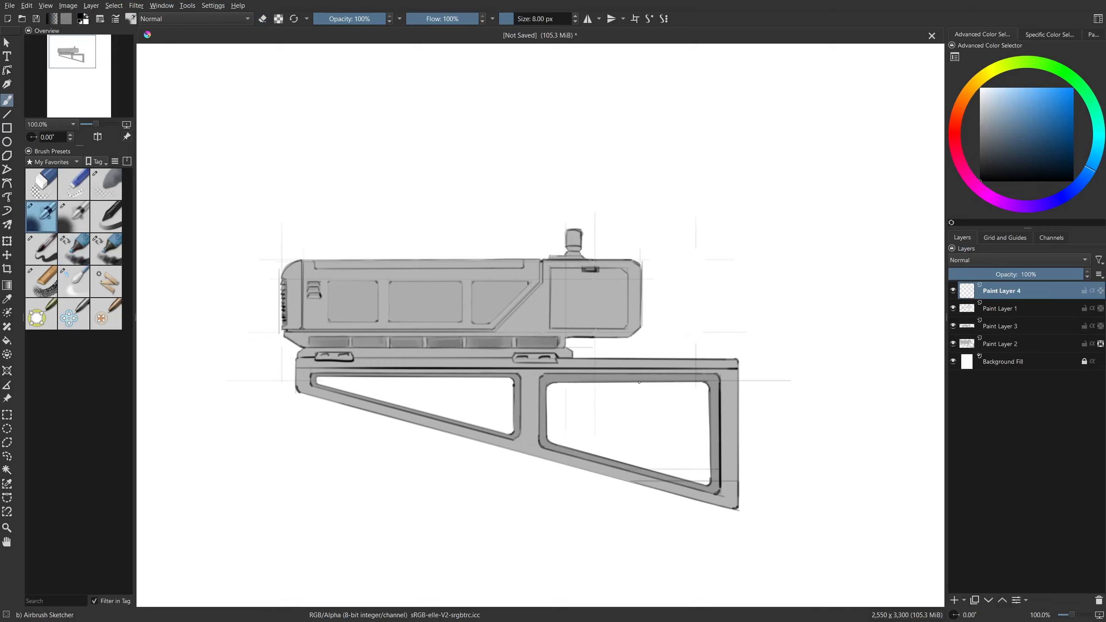
# Try drawing straight construction lines around the side view's upper edge and ends on the new layer.
pyautogui.moveTo(639, 248)
pyautogui.mouseDown()
pyautogui.moveTo(639, 359)
pyautogui.moveTo(597, 325)
pyautogui.moveTo(597, 237)
pyautogui.moveTo(284, 263)
pyautogui.moveTo(281, 379)
pyautogui.moveTo(741, 511)
pyautogui.moveTo(730, 255)
pyautogui.mouseUp()
pyautogui.press('v')
pyautogui.press('v')
pyautogui.moveTo(736, 256); pyautogui.dragTo(480, 256)
pyautogui.moveTo(472, 393); pyautogui.dragTo(515, 354)
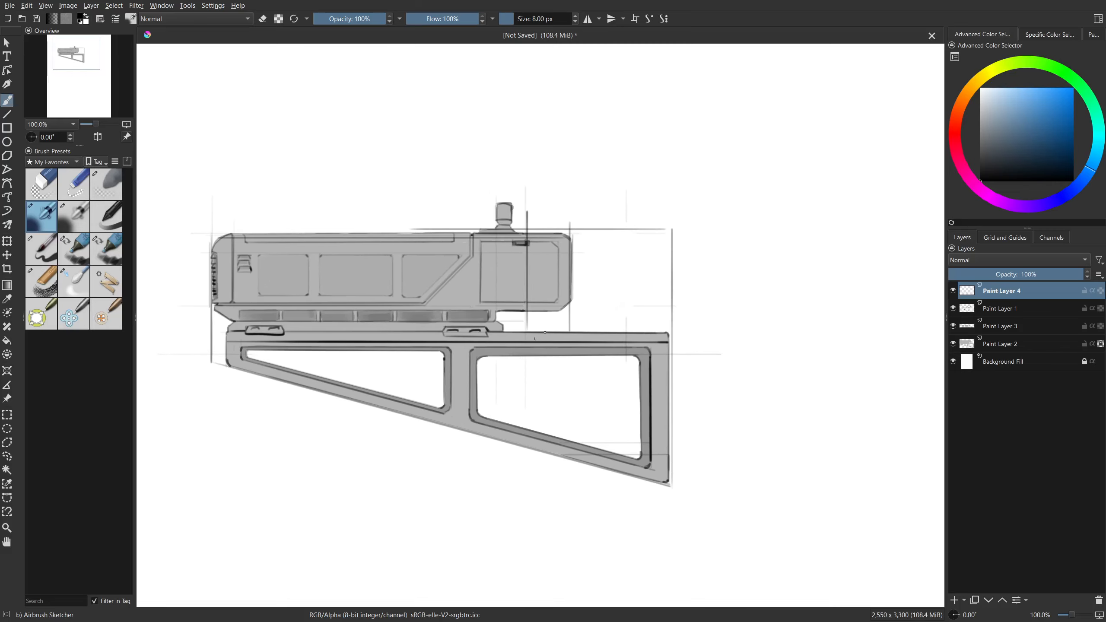
# Try sketching a straight-edged part in the empty corner between the upper body and the frame's outer end.
pyautogui.moveTo(583, 236)
pyautogui.mouseDown()
pyautogui.moveTo(578, 328)
pyautogui.moveTo(670, 334)
pyautogui.mouseUp()
pyautogui.hotkey('ctrl', 'z')
pyautogui.press('v')
pyautogui.press('v')
pyautogui.press('v')
pyautogui.moveTo(579, 325)
pyautogui.mouseDown()
pyautogui.moveTo(579, 239)
pyautogui.moveTo(583, 314)
pyautogui.mouseUp()
pyautogui.press('v')
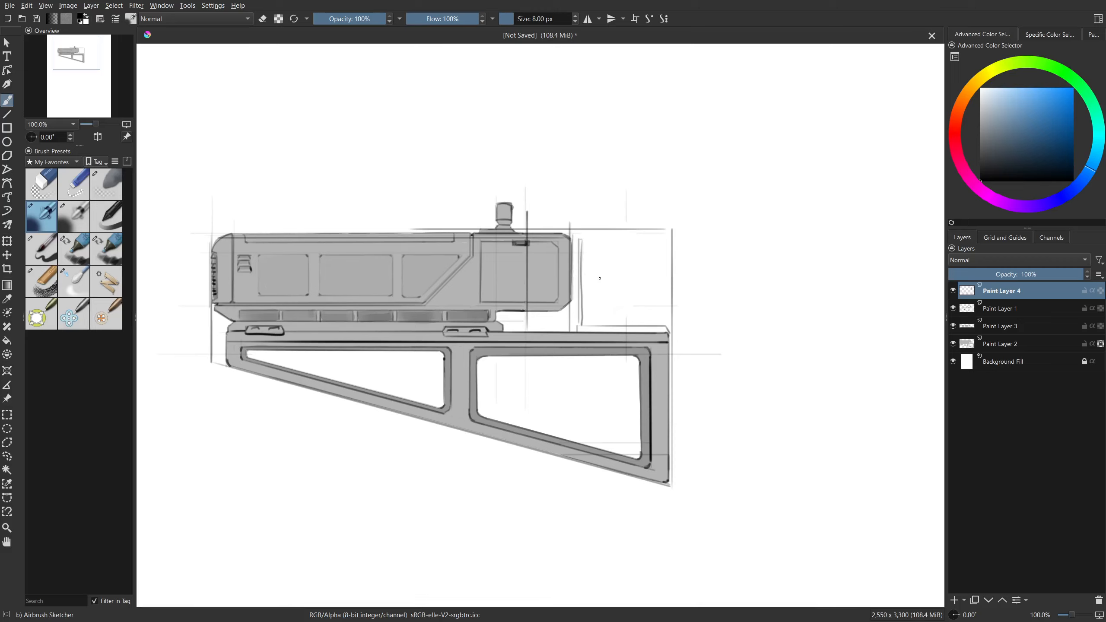
# Undo the recent construction strokes and delete the new top paint layer.
pyautogui.hotkey('ctrl', 'z')
pyautogui.hotkey('ctrl', 'z')
pyautogui.hotkey('ctrl', 'z')
pyautogui.hotkey('ctrl', 'z')
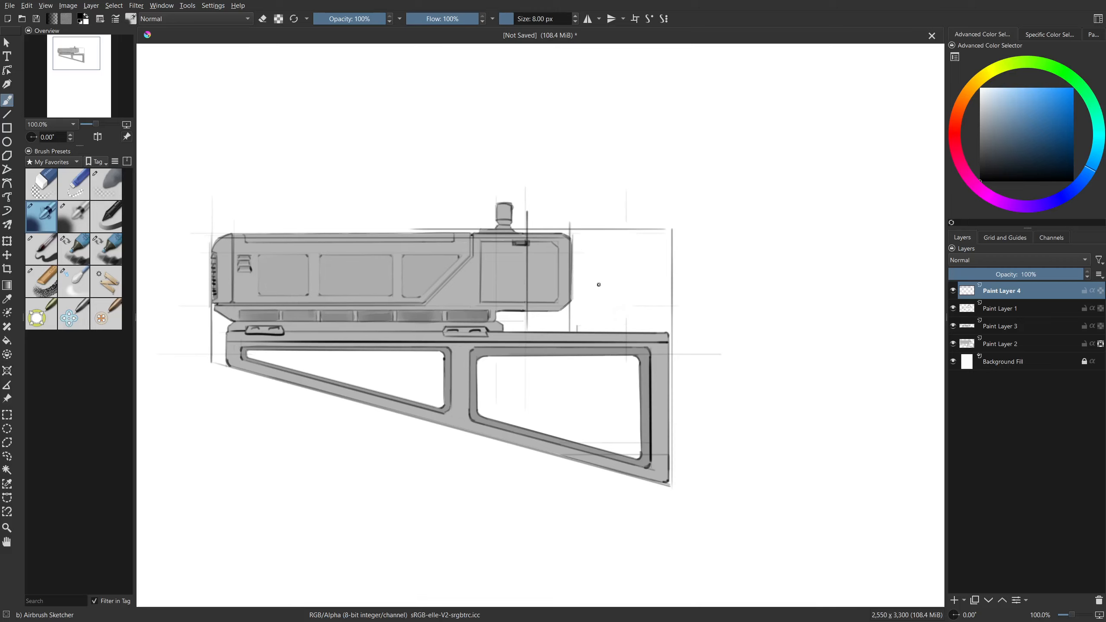
pyautogui.moveTo(581, 348)
pyautogui.mouseDown()
pyautogui.moveTo(628, 353)
pyautogui.moveTo(598, 338)
pyautogui.moveTo(594, 348)
pyautogui.mouseUp()
pyautogui.moveTo(620, 252)
pyautogui.mouseDown()
pyautogui.moveTo(665, 318)
pyautogui.moveTo(694, 250)
pyautogui.mouseUp()
pyautogui.hotkey('ctrl', 'z')
pyautogui.hotkey('ctrl', 'z')
pyautogui.hotkey('ctrl', 'z')
pyautogui.hotkey('ctrl', 'z')
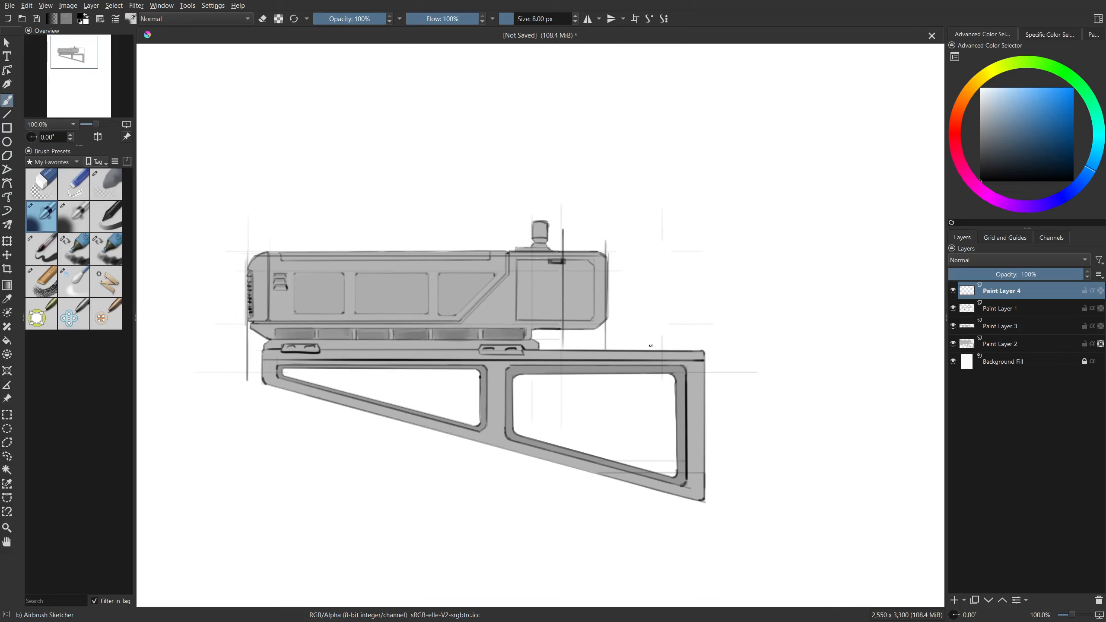
pyautogui.click(1098, 601)
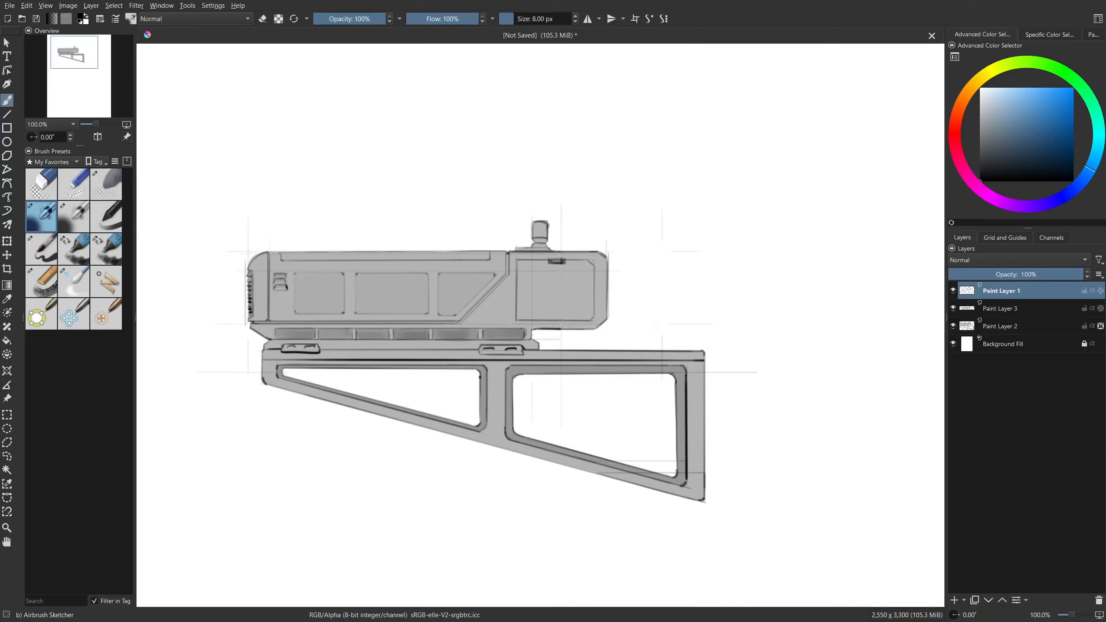
# Add a fresh paint layer above Paint Layer 1 for sketching a new view.
pyautogui.moveTo(566, 338)
pyautogui.mouseDown()
pyautogui.moveTo(576, 336)
pyautogui.moveTo(551, 363)
pyautogui.mouseUp()
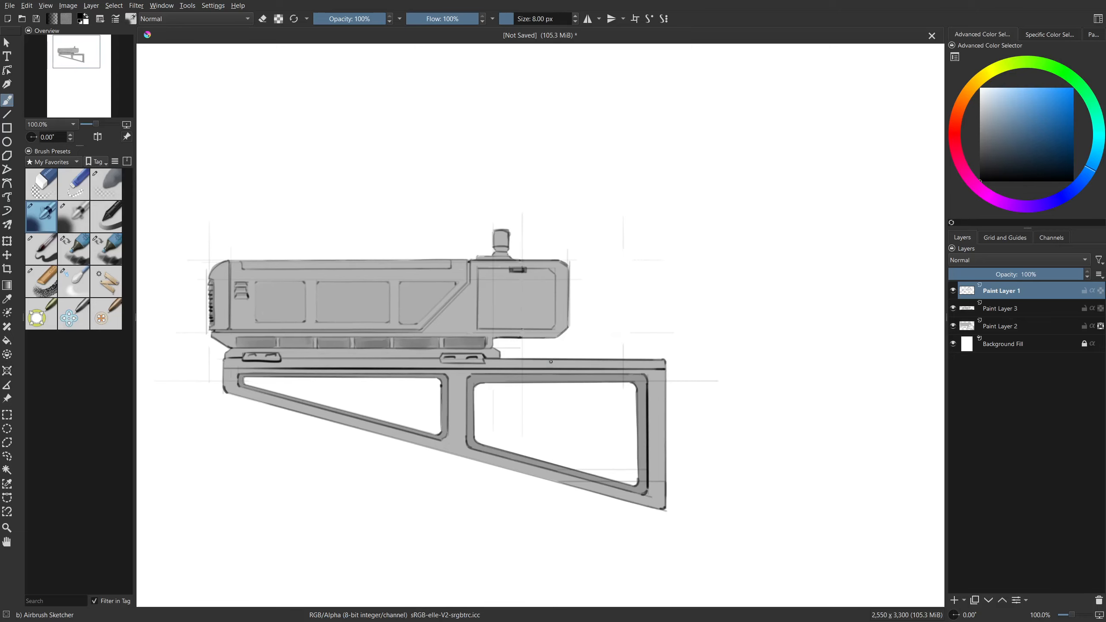
pyautogui.moveTo(605, 261); pyautogui.dragTo(560, 297)
pyautogui.moveTo(424, 367); pyautogui.dragTo(446, 346)
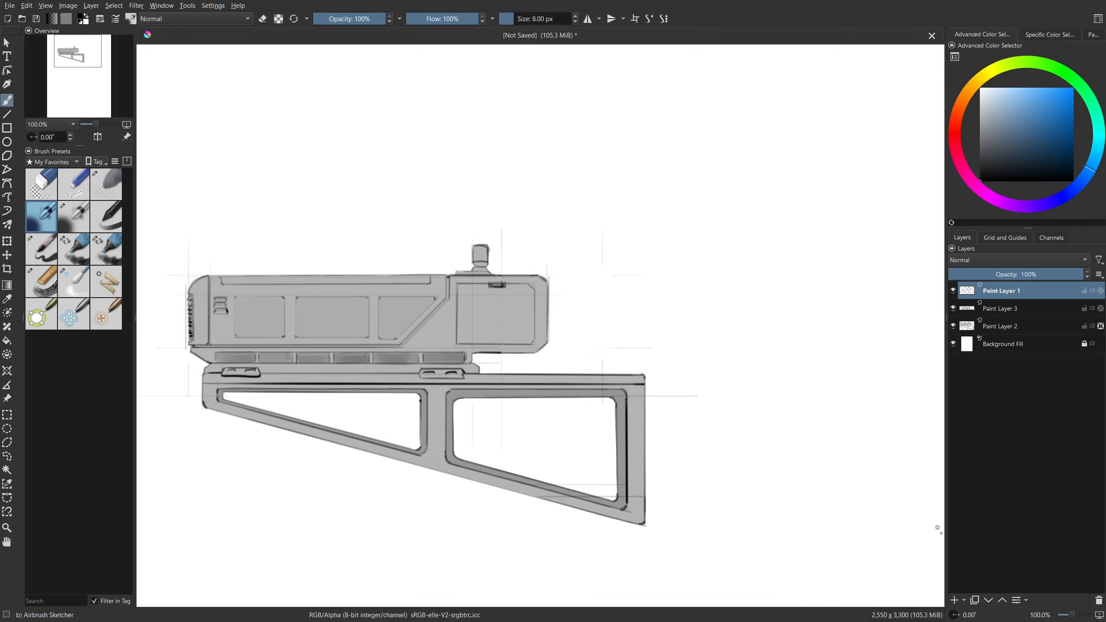
pyautogui.click(956, 601)
pyautogui.moveTo(642, 267)
pyautogui.mouseDown()
pyautogui.moveTo(619, 269)
pyautogui.moveTo(586, 243)
pyautogui.mouseUp()
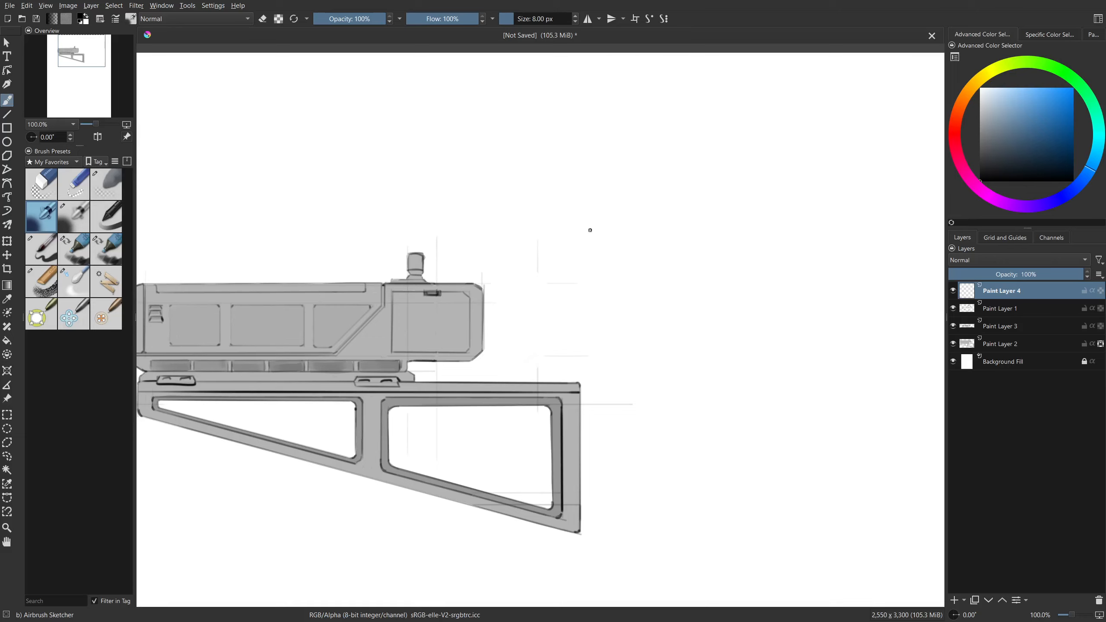
pyautogui.moveTo(596, 189)
pyautogui.mouseDown()
pyautogui.moveTo(550, 228)
pyautogui.moveTo(662, 198)
pyautogui.mouseUp()
pyautogui.hotkey('ctrl', 'z')
pyautogui.hotkey('ctrl', 'z')
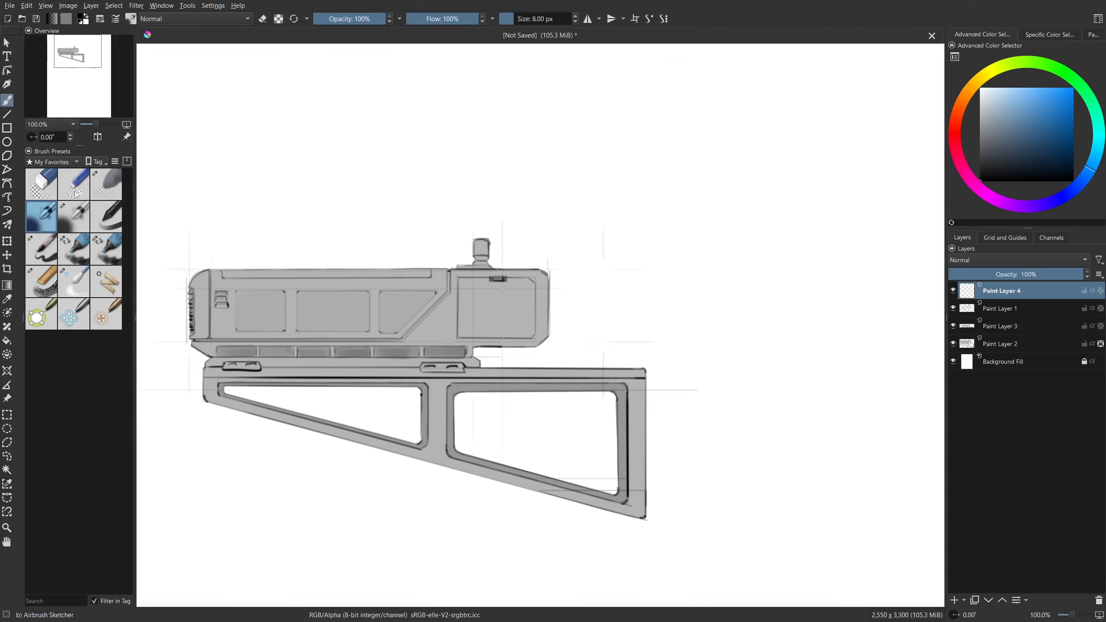
# Enable mirrored painting and place the vertical symmetry axis at X 1816 px, on the empty canvas beside the drawing.
pyautogui.moveTo(596, 225); pyautogui.dragTo(466, 213)
pyautogui.click(588, 18)
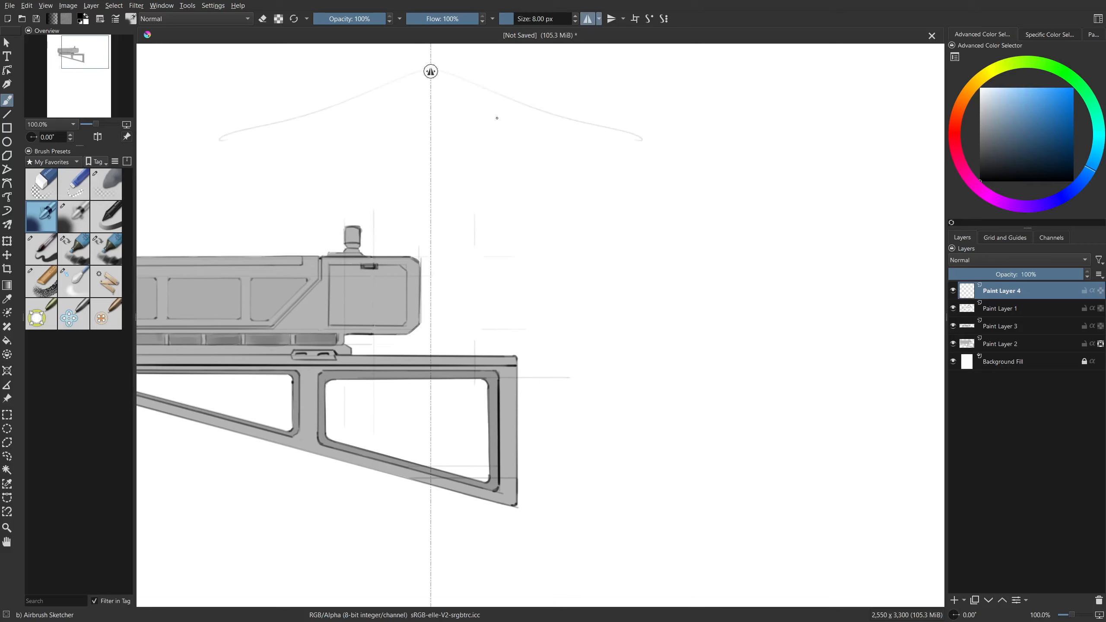
pyautogui.moveTo(432, 70); pyautogui.dragTo(660, 92)
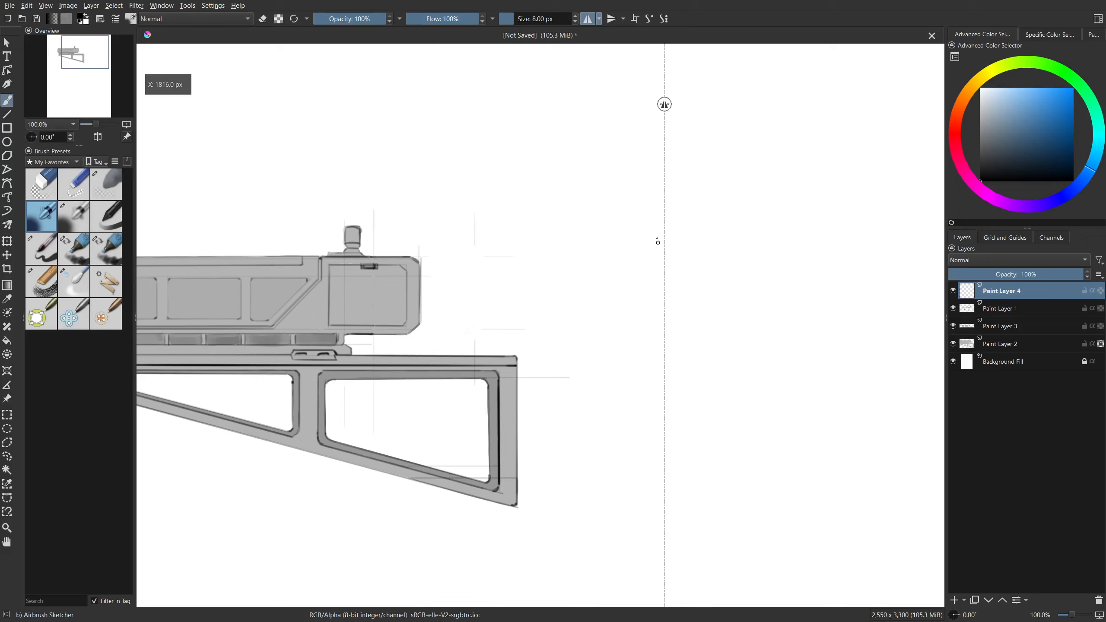
# Draw faint mirrored guides for an end view: a tall body rectangle above a narrower section with a V-shaped bottom.
pyautogui.press('v')
pyautogui.moveTo(606, 168)
pyautogui.mouseDown()
pyautogui.moveTo(704, 168)
pyautogui.moveTo(608, 357)
pyautogui.moveTo(682, 357)
pyautogui.moveTo(620, 371)
pyautogui.moveTo(618, 457)
pyautogui.moveTo(666, 469)
pyautogui.mouseUp()
pyautogui.press('v')
pyautogui.press('v')
pyautogui.press('b')
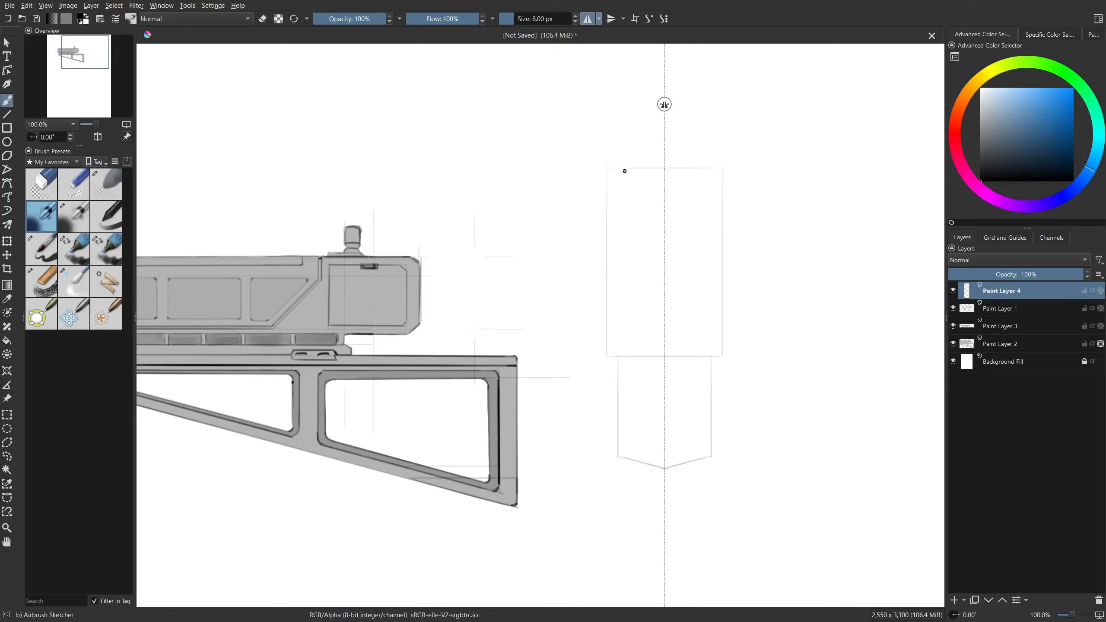
# Outline the end view's body with rounded top corners, stepped sides and a thick bottom edge.
pyautogui.moveTo(616, 181); pyautogui.dragTo(614, 328)
pyautogui.press('v')
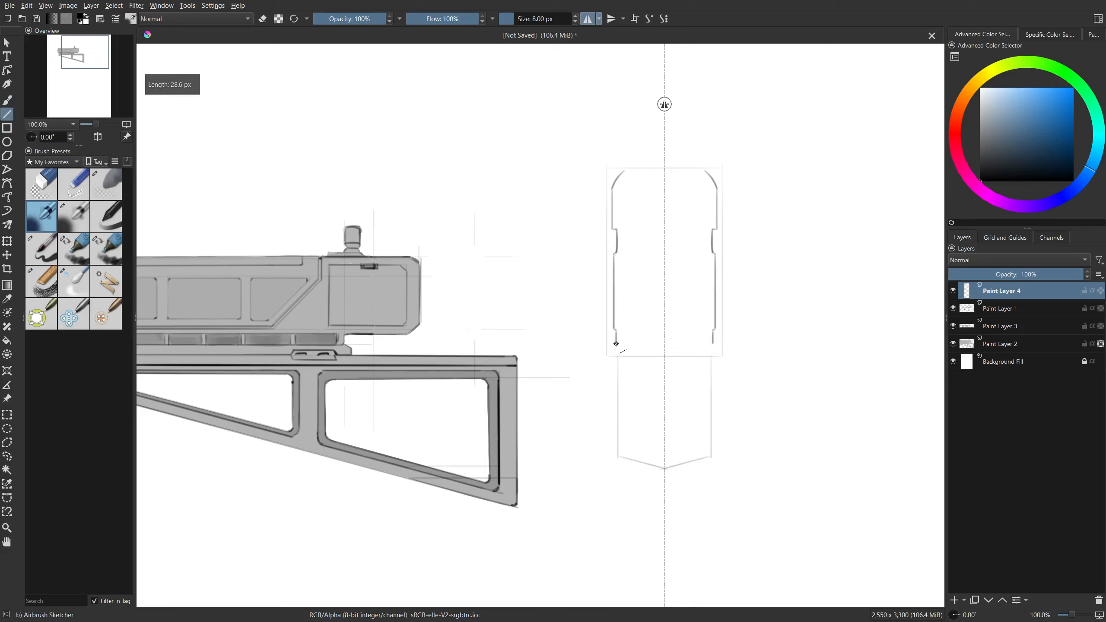
pyautogui.press('b')
pyautogui.moveTo(615, 351); pyautogui.dragTo(659, 353)
pyautogui.hotkey('ctrl', 'z')
pyautogui.press('v')
pyautogui.press('b')
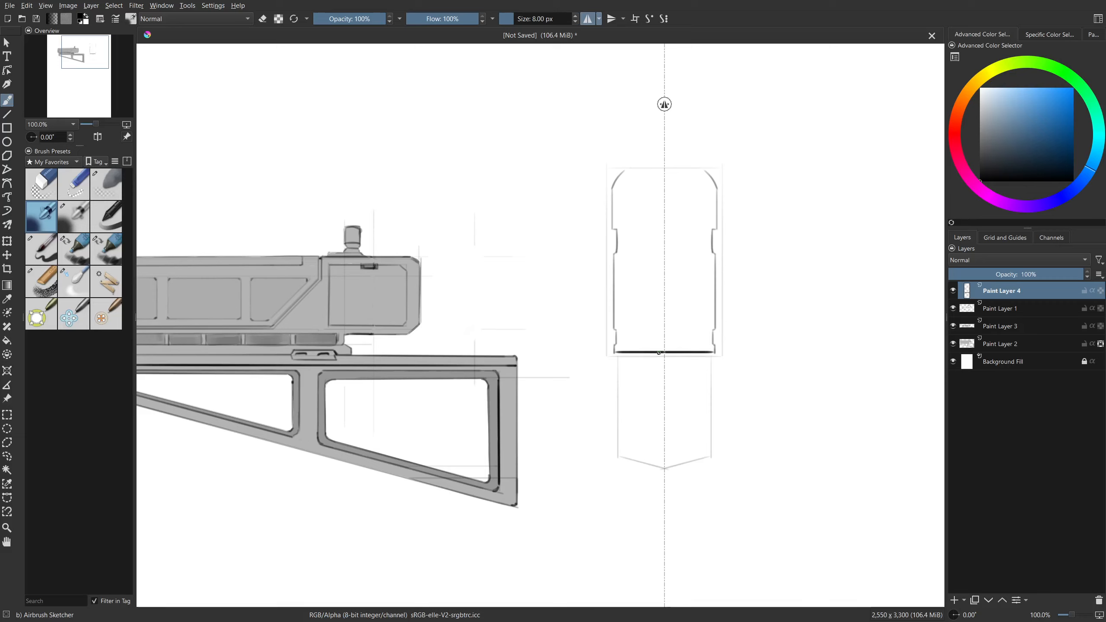
# Draw the mirrored side recesses of the body, each with a narrow upright box against the outer edge.
pyautogui.press('v')
pyautogui.moveTo(613, 228)
pyautogui.mouseDown()
pyautogui.moveTo(650, 230)
pyautogui.moveTo(645, 344)
pyautogui.moveTo(620, 330)
pyautogui.moveTo(631, 330)
pyautogui.mouseUp()
pyautogui.moveTo(631, 330); pyautogui.dragTo(618, 254)
pyautogui.press('b')
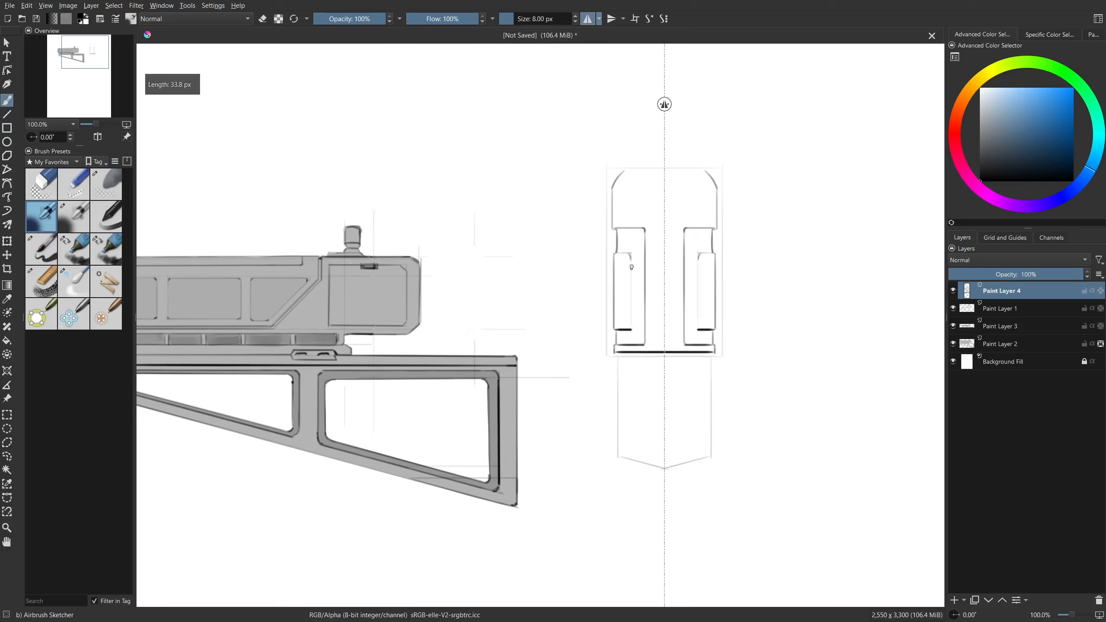
pyautogui.press('v')
pyautogui.moveTo(631, 325); pyautogui.dragTo(628, 330)
pyautogui.press('v')
pyautogui.moveTo(631, 329); pyautogui.dragTo(630, 256)
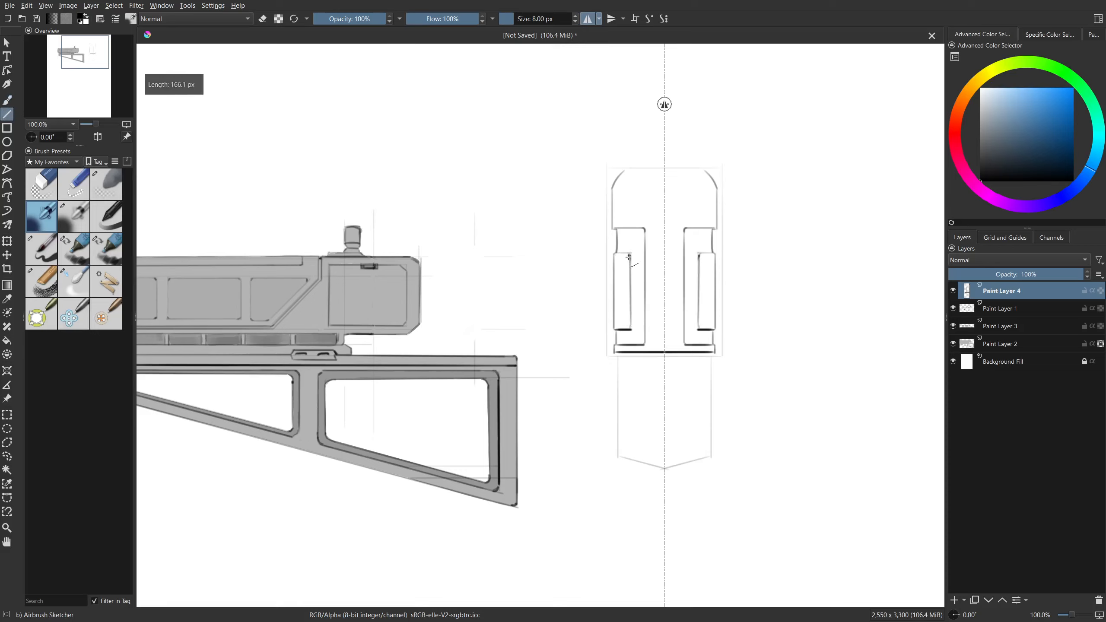
# Draw the horizontal seam and the notched thick top edge of the body, and firm up its upper side edges.
pyautogui.press('v')
pyautogui.moveTo(613, 189)
pyautogui.mouseDown()
pyautogui.moveTo(664, 190)
pyautogui.moveTo(632, 170)
pyautogui.moveTo(664, 170)
pyautogui.mouseUp()
pyautogui.press('v')
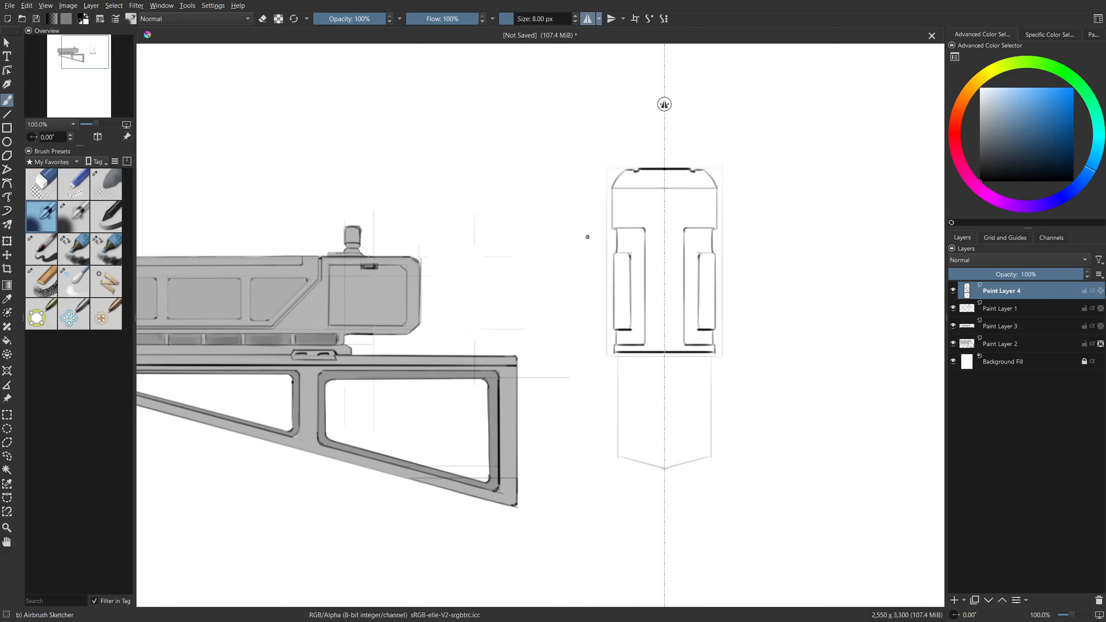
pyautogui.scroll(2, 588, 237)
pyautogui.moveTo(649, 234)
pyautogui.mouseDown()
pyautogui.moveTo(634, 274)
pyautogui.moveTo(622, 180)
pyautogui.mouseUp()
pyautogui.press('v')
pyautogui.press('v')
pyautogui.press('b')
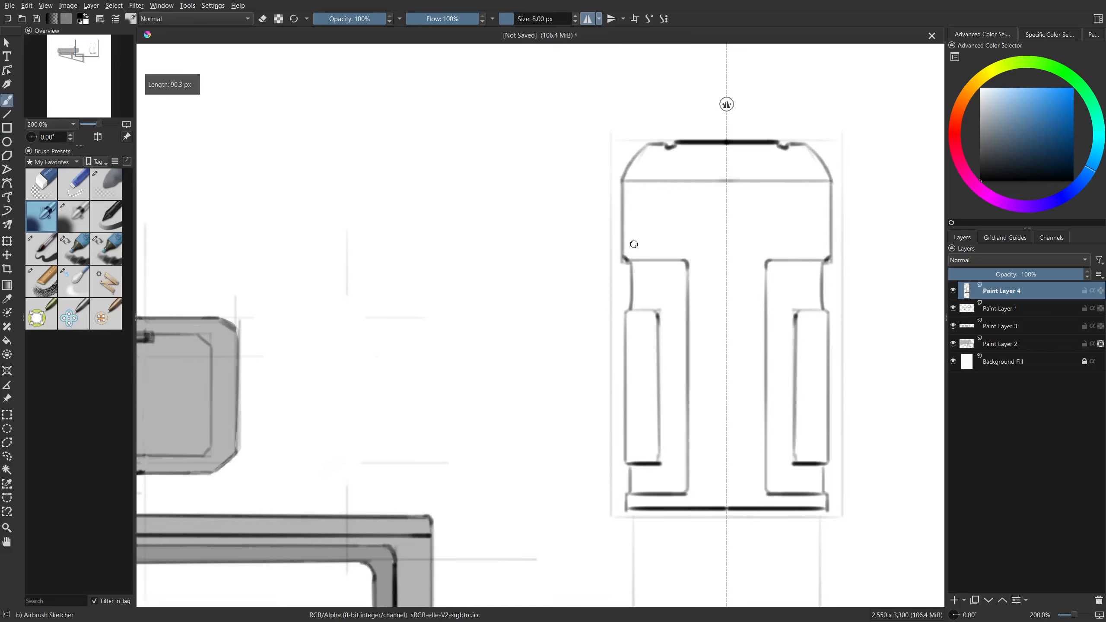
# Strengthen the mirrored vertical side edges of the narrower section below the body.
pyautogui.moveTo(653, 309); pyautogui.dragTo(555, 44)
pyautogui.press('v')
pyautogui.moveTo(539, 246)
pyautogui.mouseDown()
pyautogui.moveTo(528, 443)
pyautogui.moveTo(627, 475)
pyautogui.mouseUp()
pyautogui.press('b')
pyautogui.press('v')
pyautogui.press('b')
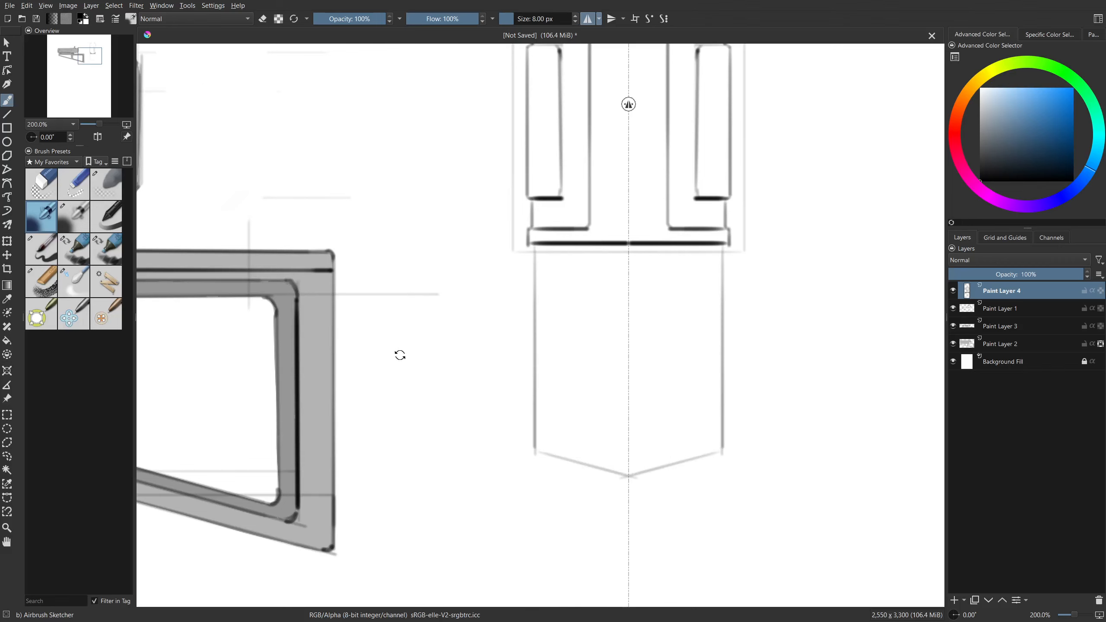
# Draw a curved bottom edge over the V-shaped guide of the lower section.
pyautogui.moveTo(398, 354)
pyautogui.mouseDown()
pyautogui.moveTo(638, 407)
pyautogui.moveTo(599, 389)
pyautogui.moveTo(662, 326)
pyautogui.moveTo(603, 388)
pyautogui.mouseUp()
pyautogui.hotkey('ctrl', 'z')
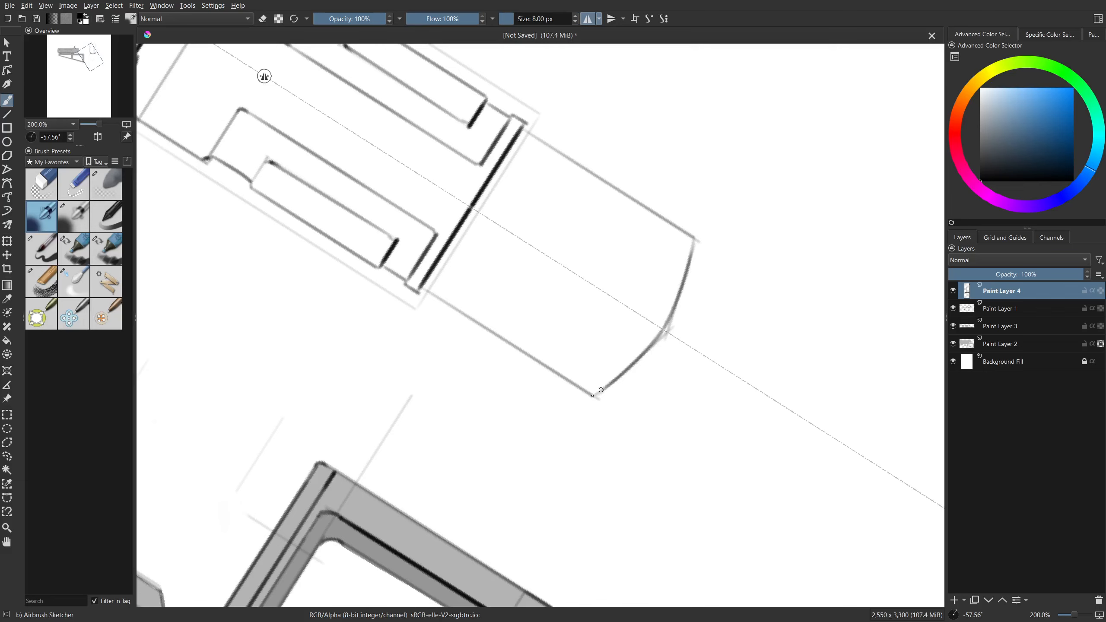
pyautogui.moveTo(790, 368)
pyautogui.mouseDown()
pyautogui.moveTo(603, 489)
pyautogui.moveTo(534, 449)
pyautogui.moveTo(477, 319)
pyautogui.moveTo(484, 266)
pyautogui.mouseUp()
pyautogui.moveTo(482, 222)
pyautogui.mouseDown()
pyautogui.moveTo(488, 419)
pyautogui.moveTo(517, 443)
pyautogui.mouseUp()
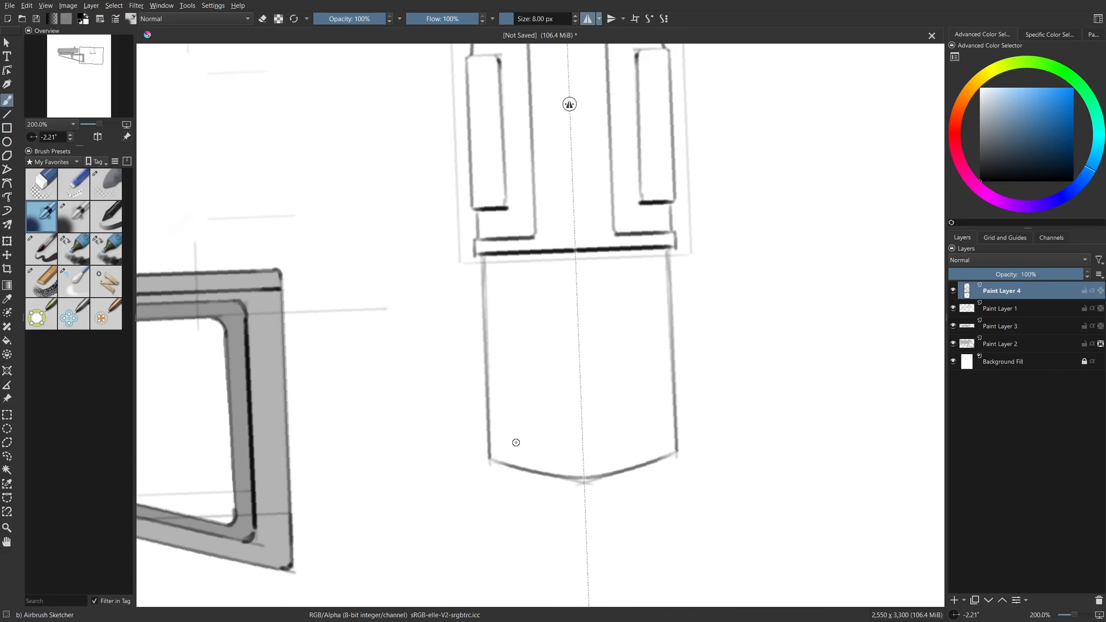
# Add parallel inner side lines and a dark inner bottom curve to the lower section.
pyautogui.press('v')
pyautogui.moveTo(484, 265)
pyautogui.mouseDown()
pyautogui.moveTo(490, 459)
pyautogui.moveTo(605, 434)
pyautogui.moveTo(653, 403)
pyautogui.mouseUp()
pyautogui.press('b')
pyautogui.moveTo(575, 445)
pyautogui.mouseDown()
pyautogui.moveTo(640, 426)
pyautogui.moveTo(539, 410)
pyautogui.moveTo(546, 333)
pyautogui.moveTo(537, 381)
pyautogui.moveTo(558, 328)
pyautogui.moveTo(504, 307)
pyautogui.moveTo(578, 414)
pyautogui.mouseUp()
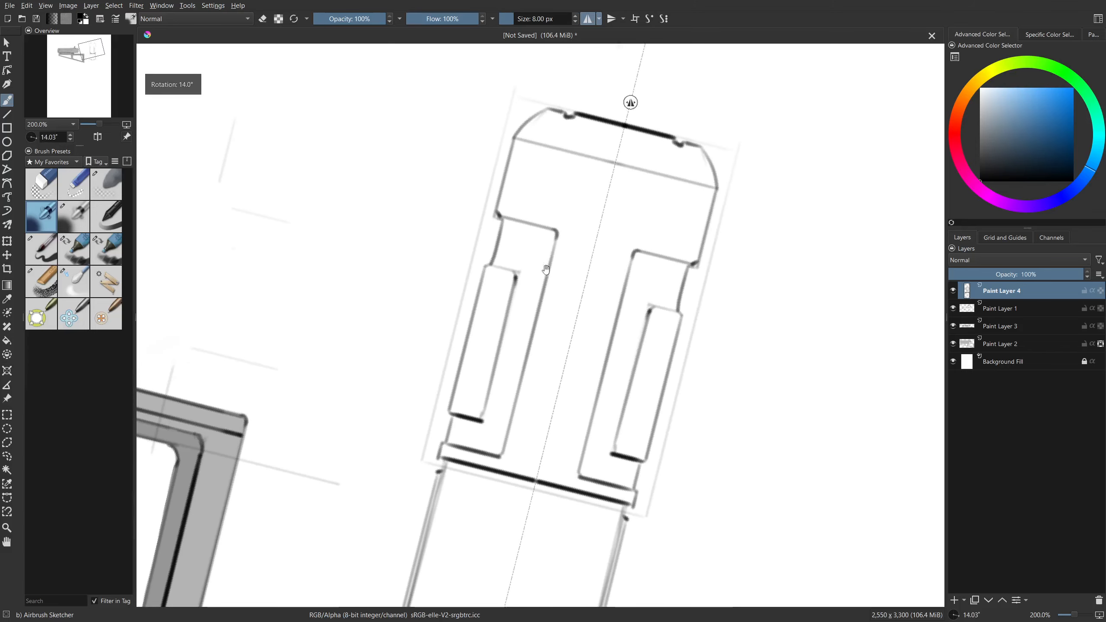
# Connect the upper corners of the side boxes to the recess corners with doubled diagonal lines.
pyautogui.moveTo(540, 230)
pyautogui.mouseDown()
pyautogui.moveTo(532, 267)
pyautogui.moveTo(548, 231)
pyautogui.moveTo(518, 275)
pyautogui.moveTo(556, 239)
pyautogui.moveTo(517, 277)
pyautogui.mouseUp()
pyautogui.hotkey('ctrl', 'z')
pyautogui.hotkey('ctrl', 'z')
pyautogui.scroll(-3, 502, 375)
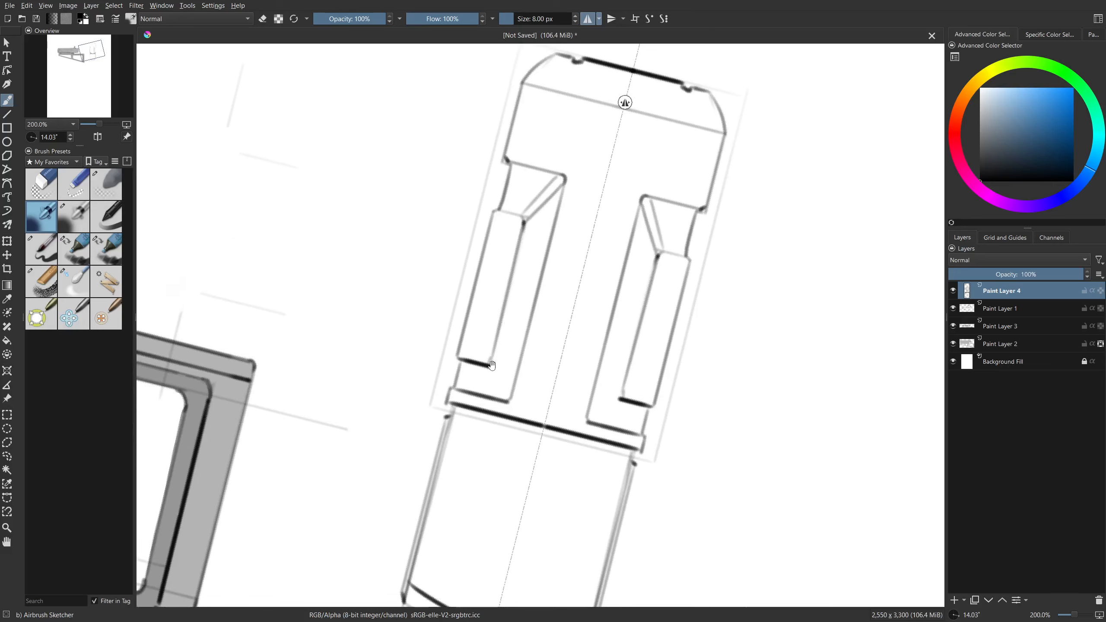
# Add doubled diagonals at the lower recess corners and firm up the side boxes' inner edges.
pyautogui.moveTo(490, 367)
pyautogui.mouseDown()
pyautogui.moveTo(499, 392)
pyautogui.moveTo(490, 363)
pyautogui.moveTo(510, 389)
pyautogui.moveTo(494, 365)
pyautogui.mouseUp()
pyautogui.press('5')
pyautogui.moveTo(347, 320); pyautogui.dragTo(469, 408)
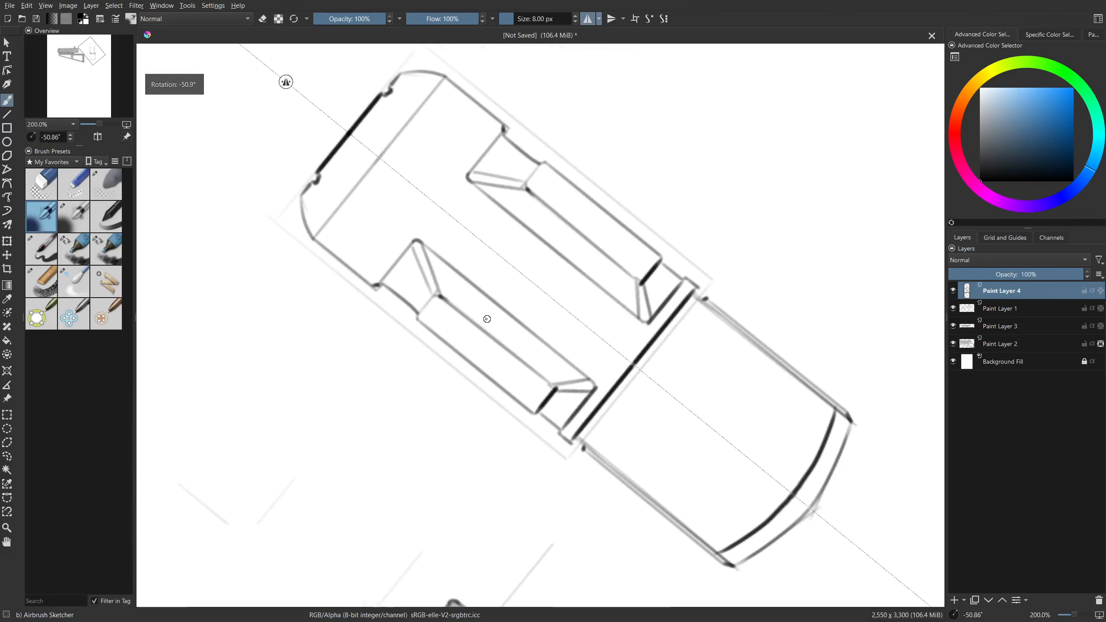
pyautogui.press('v')
pyautogui.moveTo(490, 332); pyautogui.dragTo(510, 319)
pyautogui.press('v')
pyautogui.press('5')
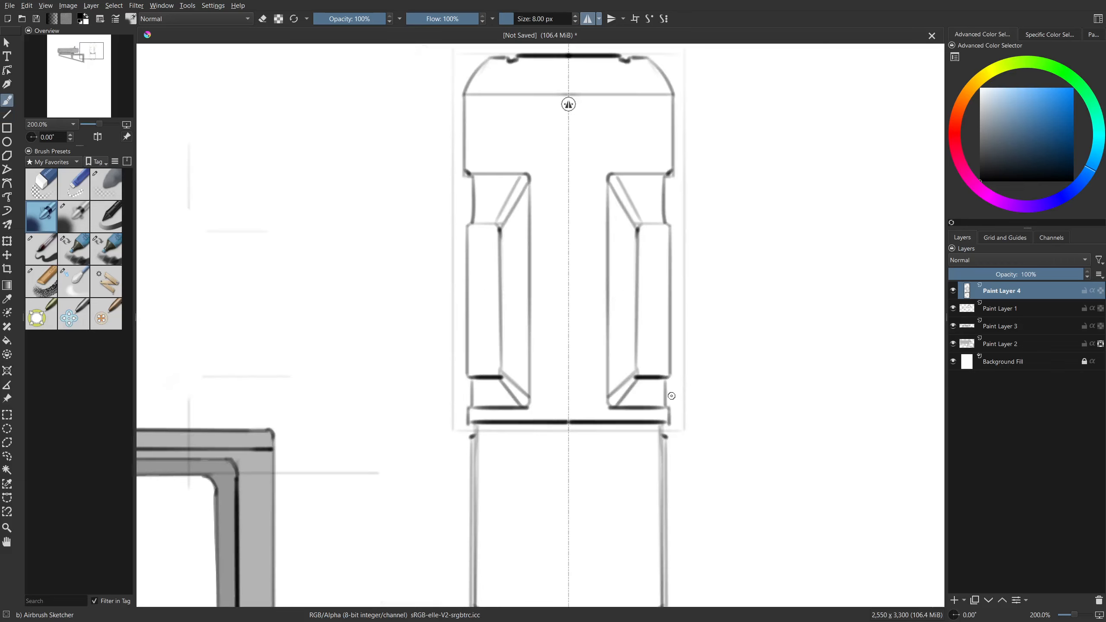
# Draw small inset panels in the bottom facets and the lower inner side facets of the recesses.
pyautogui.moveTo(478, 406); pyautogui.dragTo(509, 375)
pyautogui.press('v')
pyautogui.moveTo(491, 358); pyautogui.dragTo(472, 374)
pyautogui.moveTo(472, 373); pyautogui.dragTo(514, 299)
pyautogui.moveTo(514, 298); pyautogui.dragTo(498, 348)
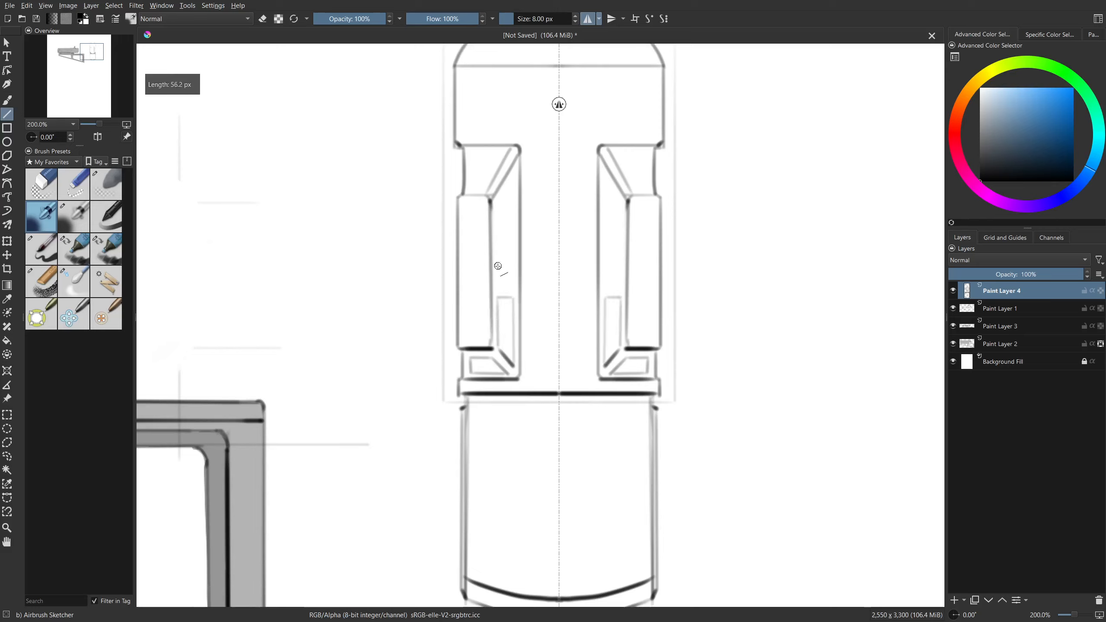
# Draw a narrow upright inset panel above the lower one on each recess's inner side facet.
pyautogui.moveTo(499, 289); pyautogui.dragTo(510, 288)
pyautogui.moveTo(510, 288); pyautogui.dragTo(509, 219)
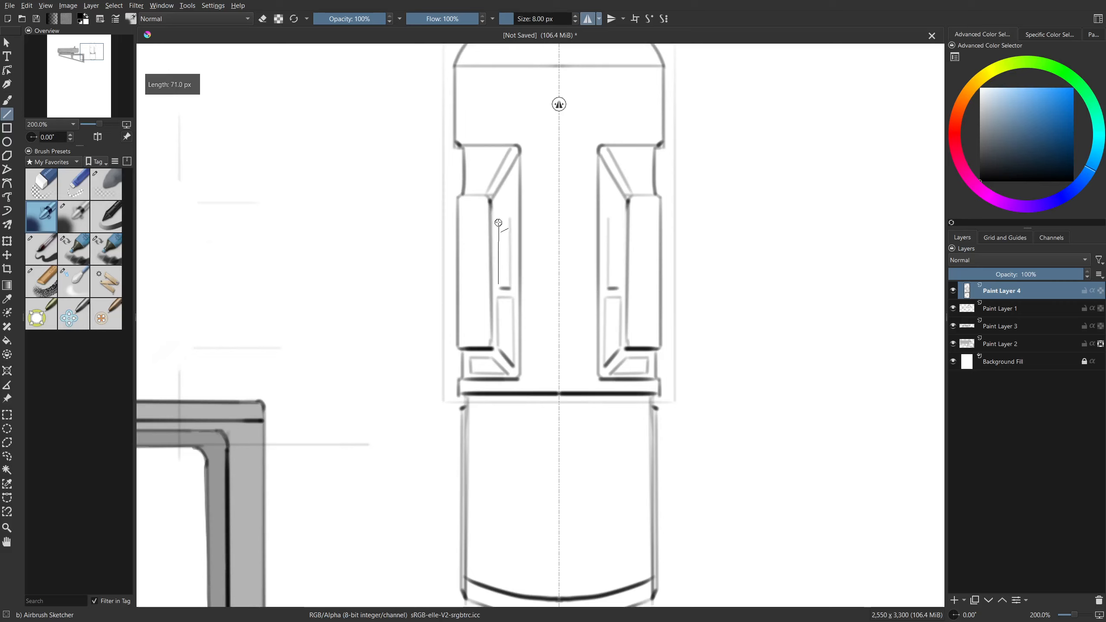
pyautogui.moveTo(497, 220); pyautogui.dragTo(498, 218)
pyautogui.moveTo(499, 219); pyautogui.dragTo(507, 220)
pyautogui.press('b')
pyautogui.scroll(3, 501, 235)
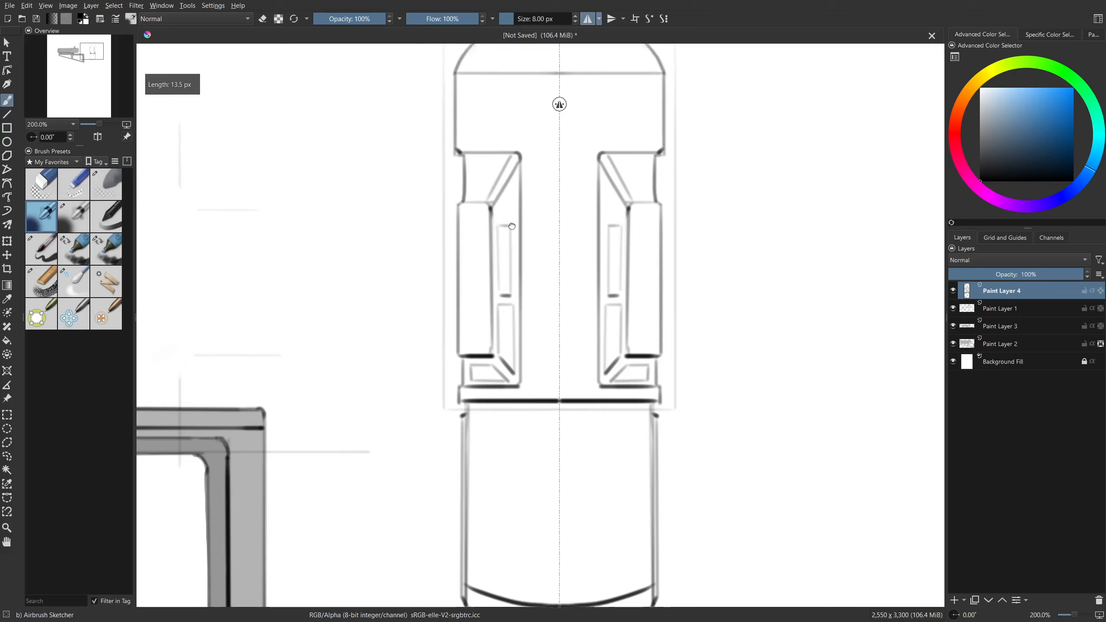
# Erase and redraw the upper recess diagonals, and add four-sided inset panels to the upper facets.
pyautogui.press('e')
pyautogui.moveTo(490, 251); pyautogui.dragTo(501, 246)
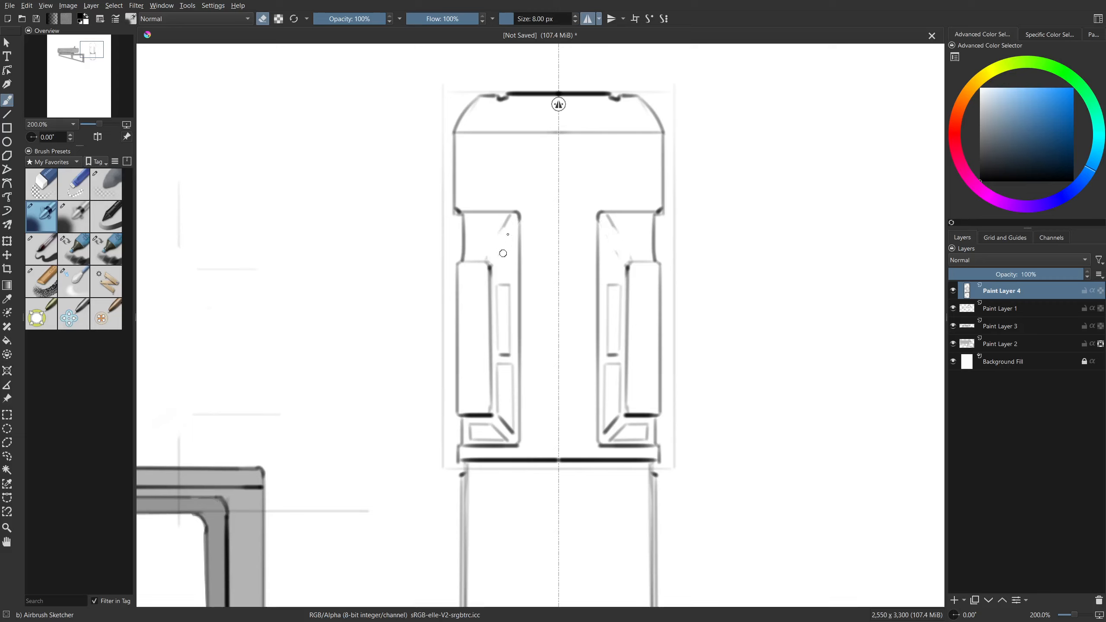
pyautogui.press('e')
pyautogui.press('v')
pyautogui.moveTo(496, 263)
pyautogui.mouseDown()
pyautogui.moveTo(516, 230)
pyautogui.moveTo(498, 276)
pyautogui.moveTo(509, 277)
pyautogui.moveTo(506, 223)
pyautogui.mouseUp()
pyautogui.moveTo(506, 222); pyautogui.dragTo(471, 222)
pyautogui.moveTo(471, 222)
pyautogui.mouseDown()
pyautogui.moveTo(469, 253)
pyautogui.moveTo(488, 255)
pyautogui.mouseUp()
pyautogui.press('b')
# Draw a second line parallel to the horizontal seam below the body's top edge.
pyautogui.moveTo(577, 308); pyautogui.dragTo(530, 344)
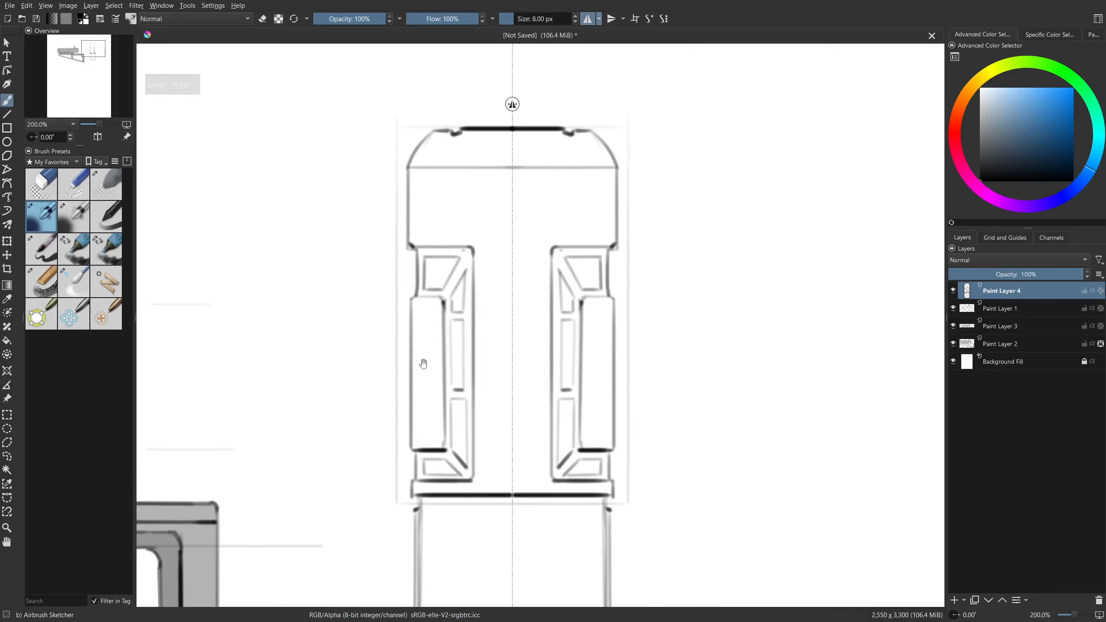
pyautogui.moveTo(473, 324); pyautogui.dragTo(457, 418)
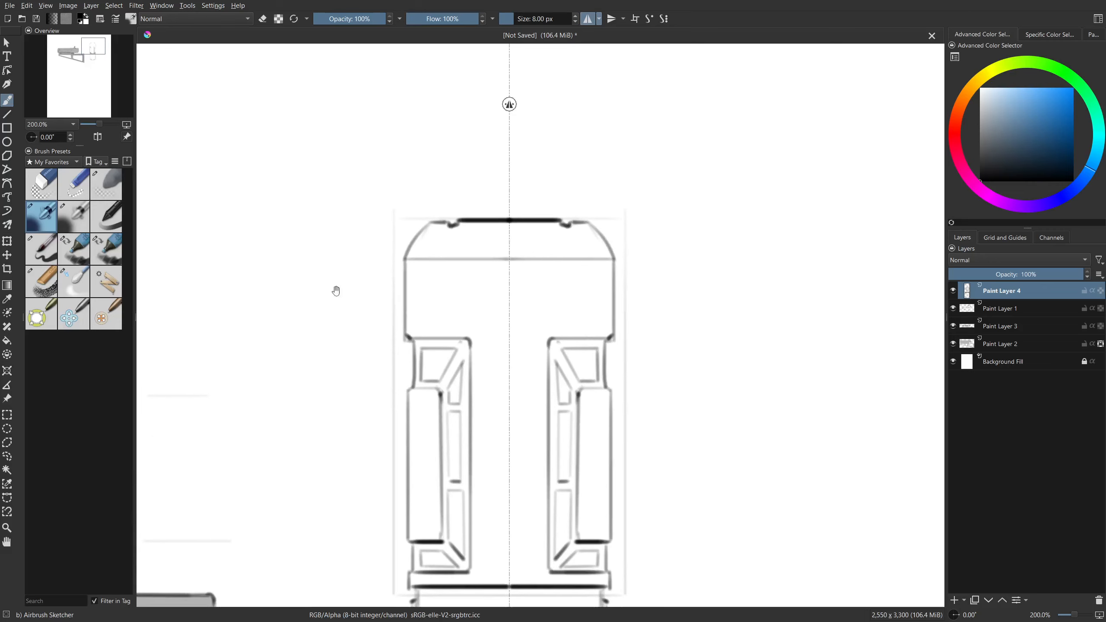
pyautogui.moveTo(305, 314); pyautogui.dragTo(355, 453)
pyautogui.moveTo(408, 363)
pyautogui.mouseDown()
pyautogui.moveTo(566, 235)
pyautogui.moveTo(561, 226)
pyautogui.mouseUp()
pyautogui.press('v')
pyautogui.press('b')
pyautogui.press('e')
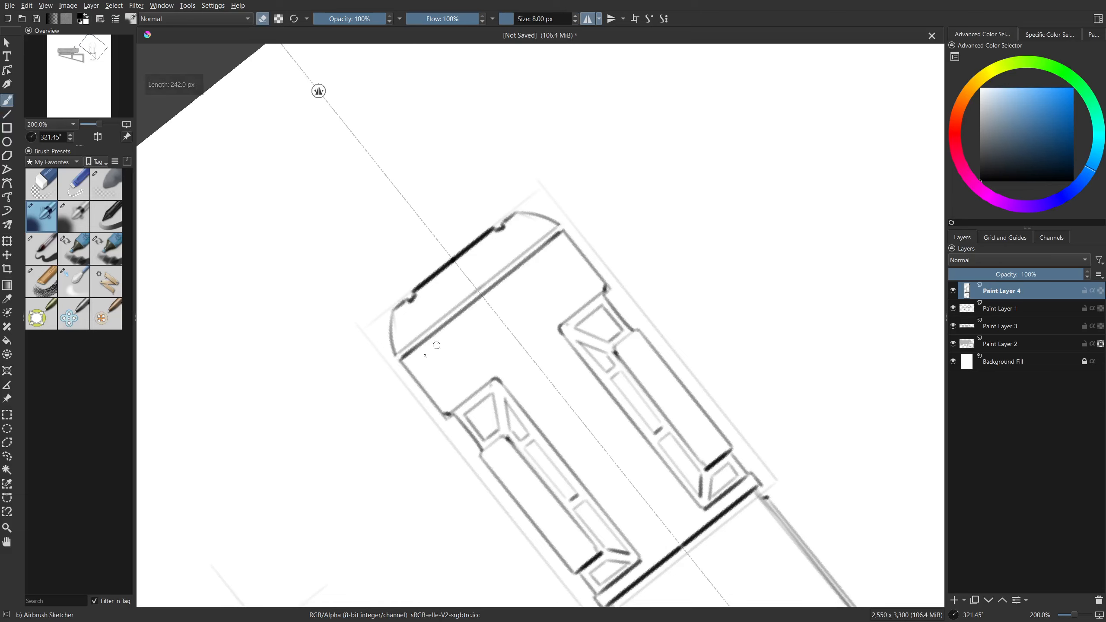
# Darken both ends of the double seam below the body's top edge.
pyautogui.press('e')
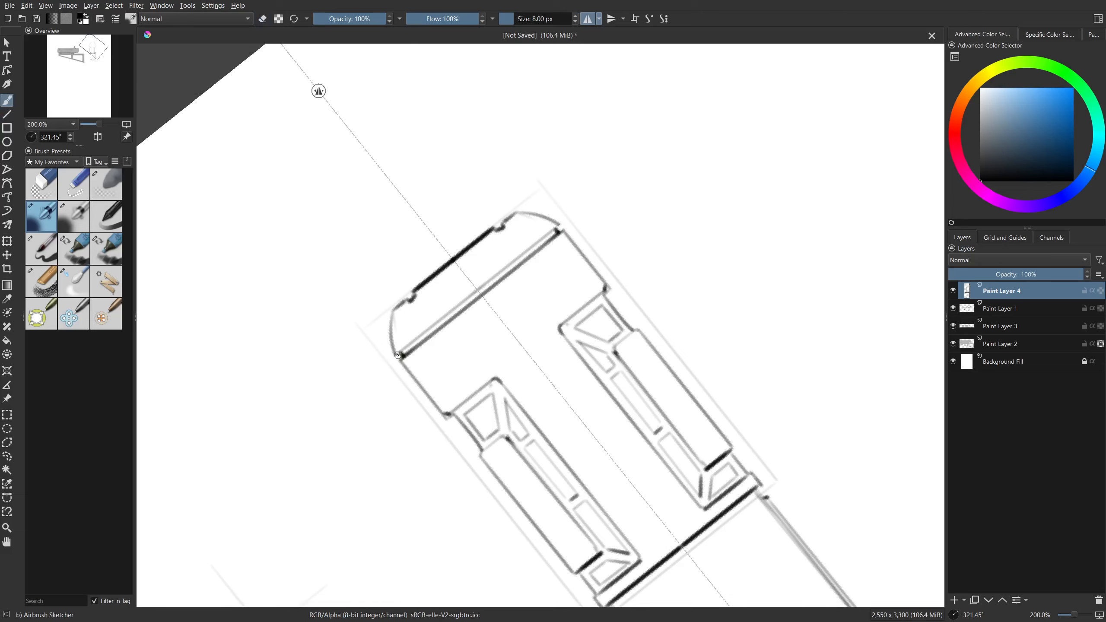
pyautogui.press('5')
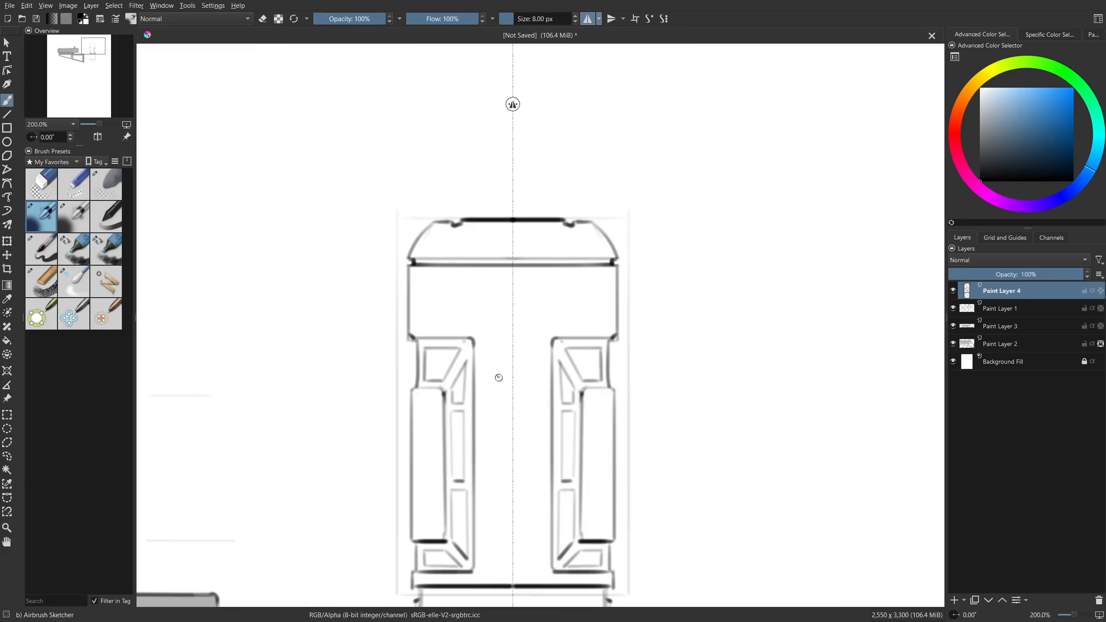
# Draw mirrored upright panel lines above the recesses, curving inward at the recess tops and rounded at their upper ends.
pyautogui.moveTo(466, 340); pyautogui.dragTo(444, 310)
pyautogui.press('v')
pyautogui.moveTo(439, 245)
pyautogui.mouseDown()
pyautogui.moveTo(439, 288)
pyautogui.moveTo(459, 322)
pyautogui.moveTo(455, 306)
pyautogui.mouseUp()
pyautogui.press('b')
pyautogui.hotkey('ctrl', 'z')
pyautogui.hotkey('ctrl', 'z')
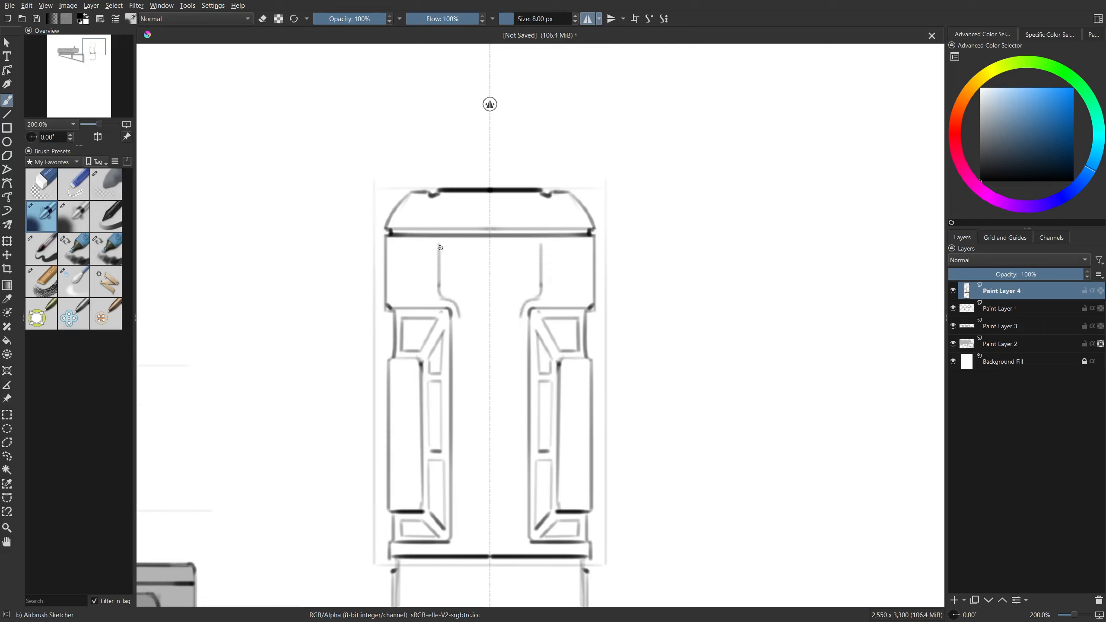
pyautogui.scroll(-2, 468, 263)
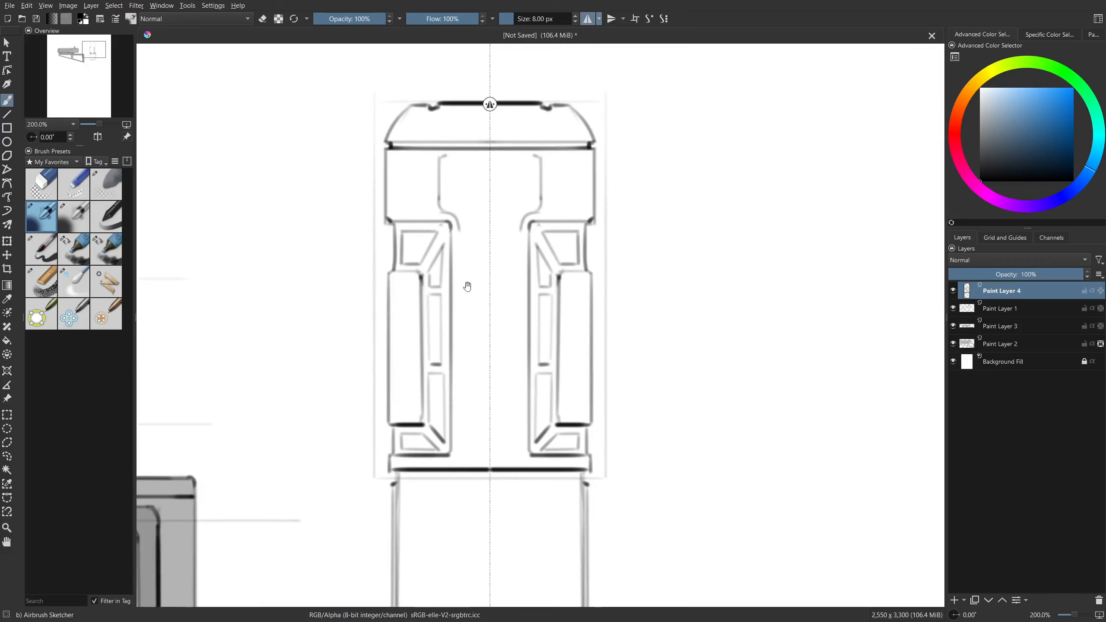
# Extend the central panel outline down between the recesses, round its bottom corners, and close it with straight bottom and top edges.
pyautogui.press('v')
pyautogui.moveTo(460, 227); pyautogui.dragTo(461, 453)
pyautogui.press('b')
pyautogui.moveTo(364, 431); pyautogui.dragTo(472, 477)
pyautogui.moveTo(541, 473); pyautogui.dragTo(566, 464)
pyautogui.moveTo(650, 452); pyautogui.dragTo(575, 488)
pyautogui.press('v')
pyautogui.moveTo(428, 195); pyautogui.dragTo(467, 193)
pyautogui.press('b')
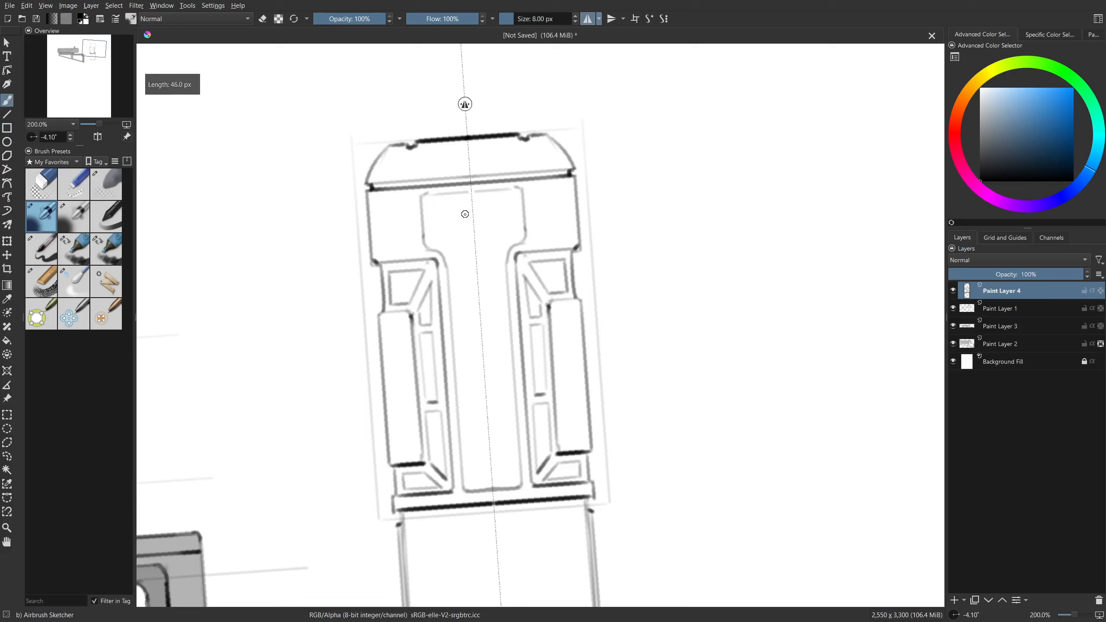
# Draw a long narrow slot with dark rounded ends along the body's centre line, and clean up its inside.
pyautogui.scroll(-1, 484, 375)
pyautogui.press('v')
pyautogui.moveTo(481, 460); pyautogui.dragTo(497, 459)
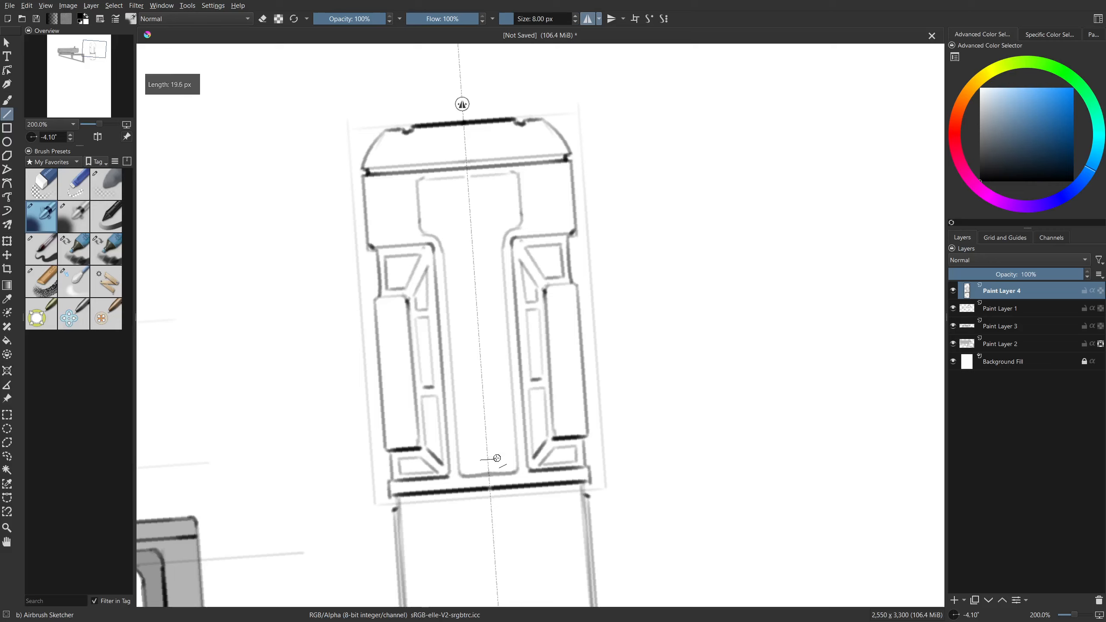
pyautogui.moveTo(494, 399)
pyautogui.mouseDown()
pyautogui.moveTo(478, 195)
pyautogui.moveTo(466, 199)
pyautogui.mouseUp()
pyautogui.press('b')
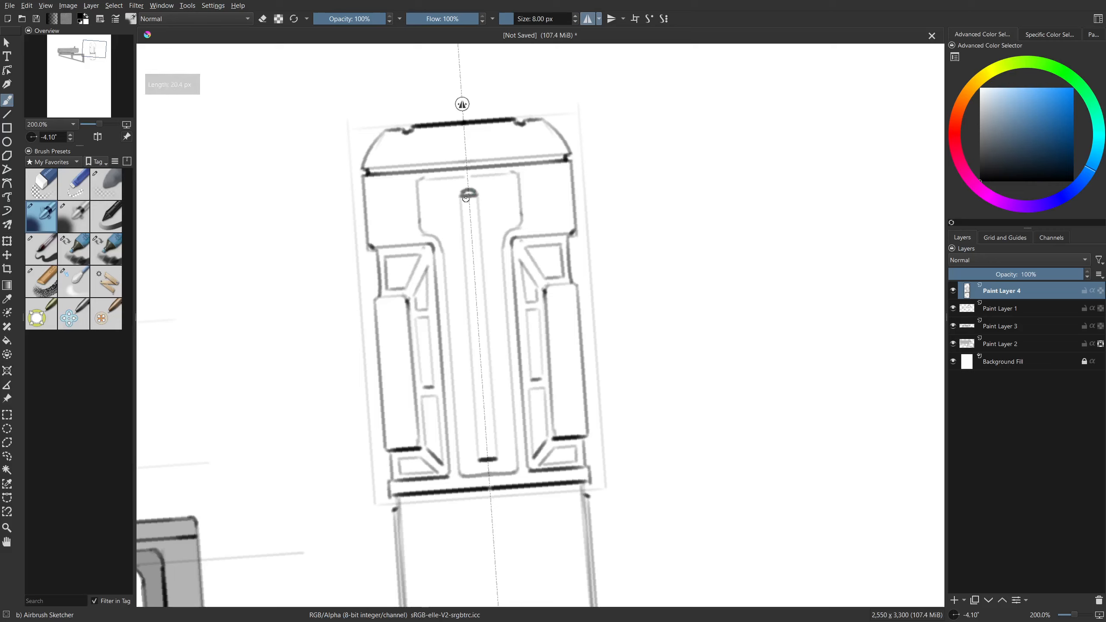
pyautogui.press('e')
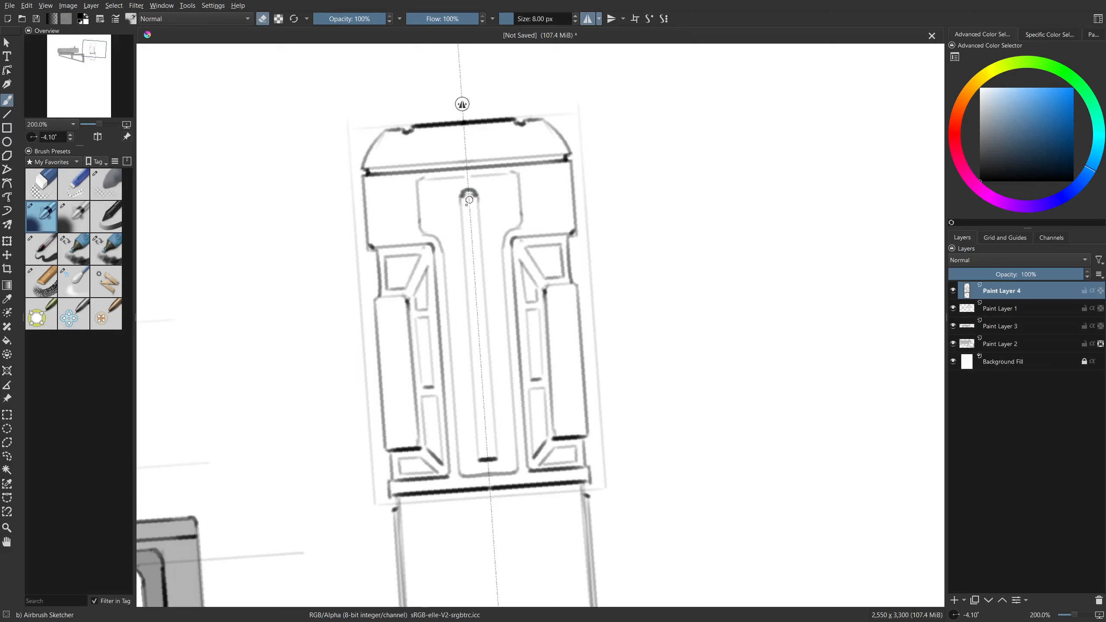
pyautogui.press('e')
pyautogui.press('e')
pyautogui.moveTo(488, 347); pyautogui.dragTo(491, 426)
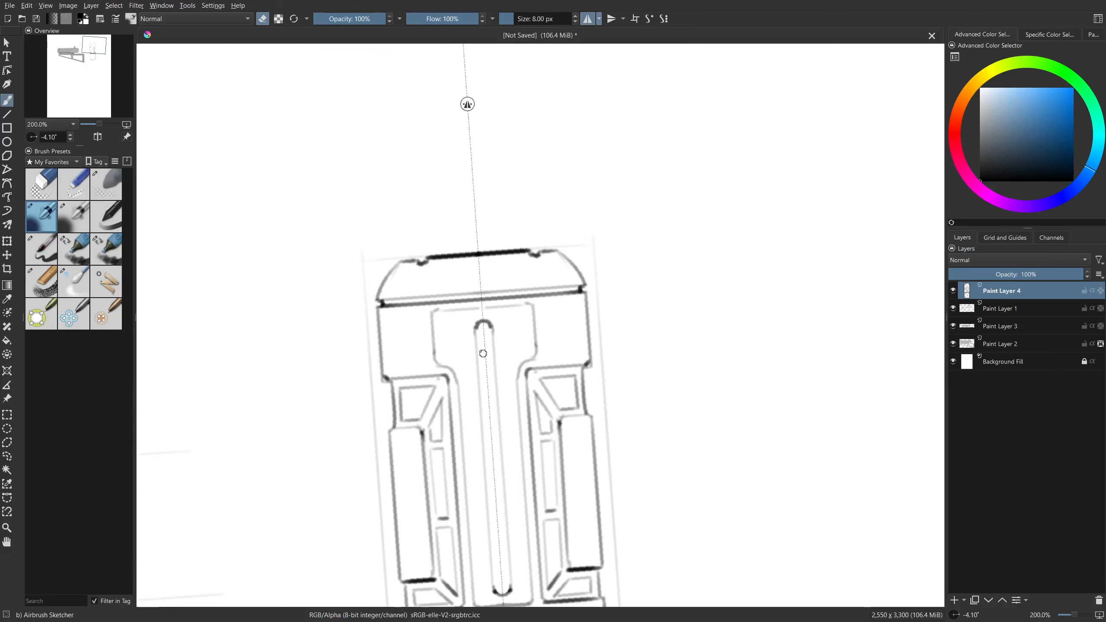
# Try to reshape the upper corners of the central T-shaped panel outline.
pyautogui.press('5')
pyautogui.moveTo(448, 477)
pyautogui.mouseDown()
pyautogui.moveTo(474, 394)
pyautogui.moveTo(475, 425)
pyautogui.mouseUp()
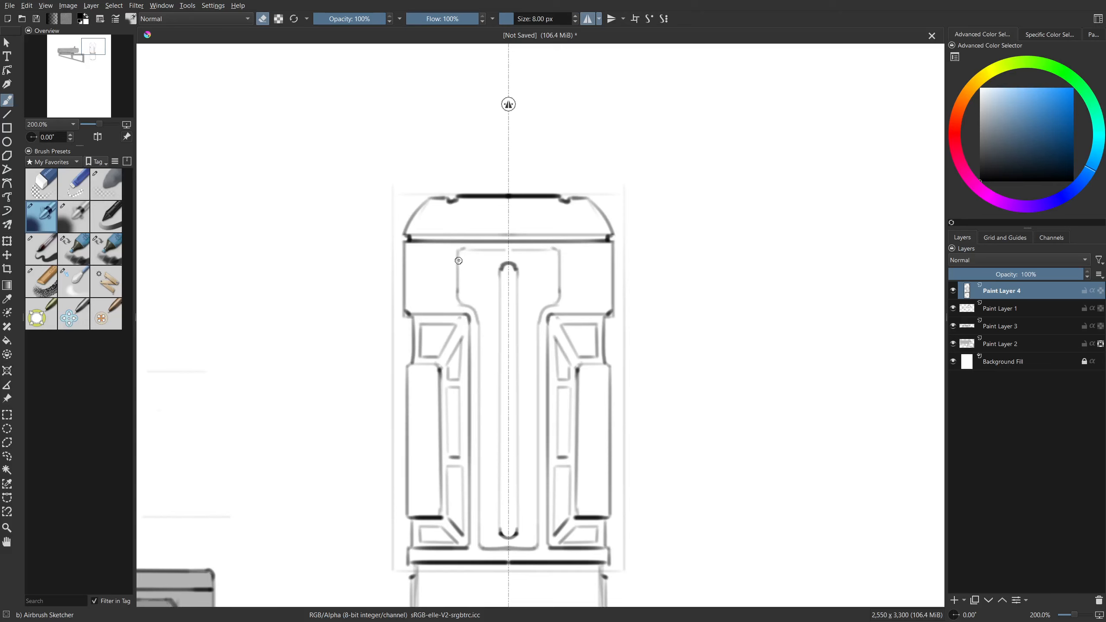
pyautogui.moveTo(459, 256)
pyautogui.mouseDown()
pyautogui.moveTo(346, 328)
pyautogui.moveTo(432, 331)
pyautogui.mouseUp()
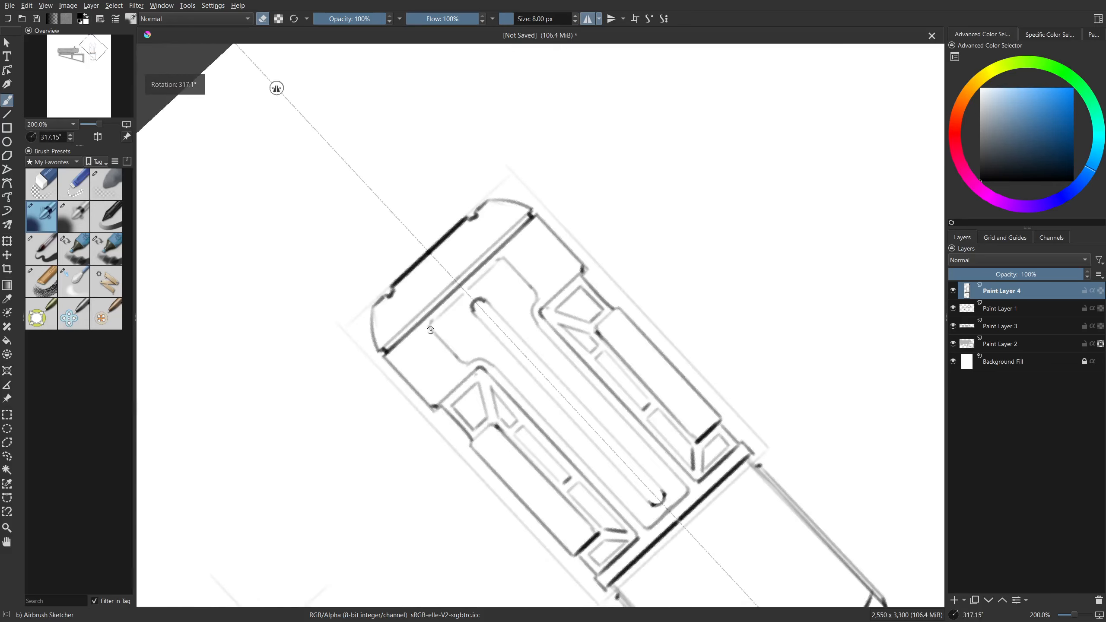
pyautogui.press('e')
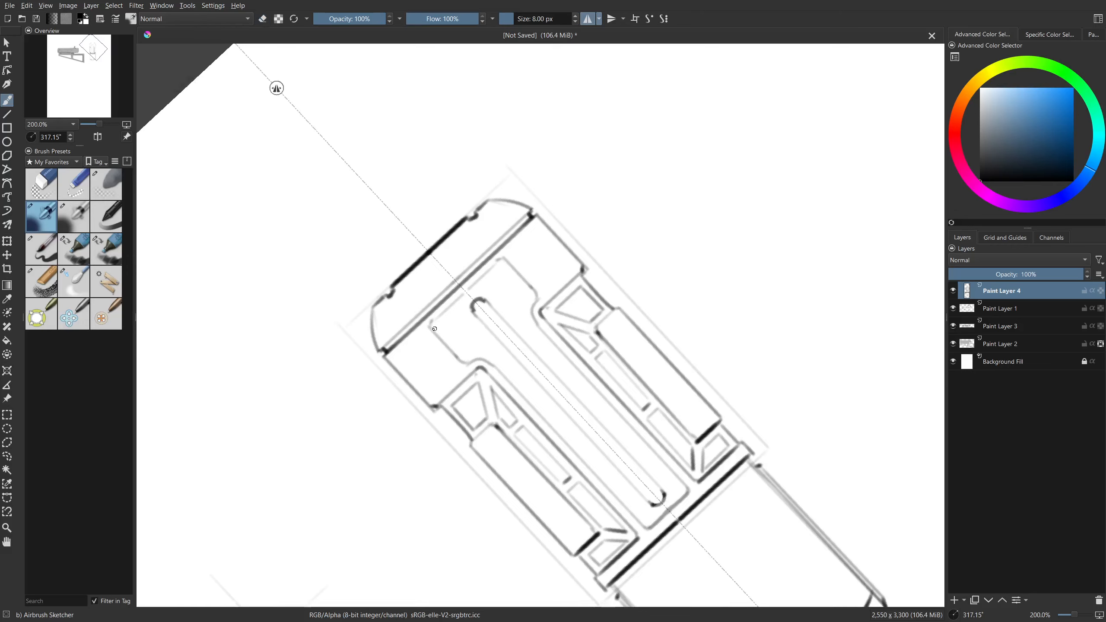
pyautogui.moveTo(436, 322)
pyautogui.mouseDown()
pyautogui.moveTo(483, 277)
pyautogui.moveTo(432, 324)
pyautogui.mouseUp()
pyautogui.hotkey('ctrl', 'z')
pyautogui.press('5')
# Draw a dark straight line across the top of the lower block, joining its two side walls.
pyautogui.moveTo(552, 513); pyautogui.dragTo(530, 305)
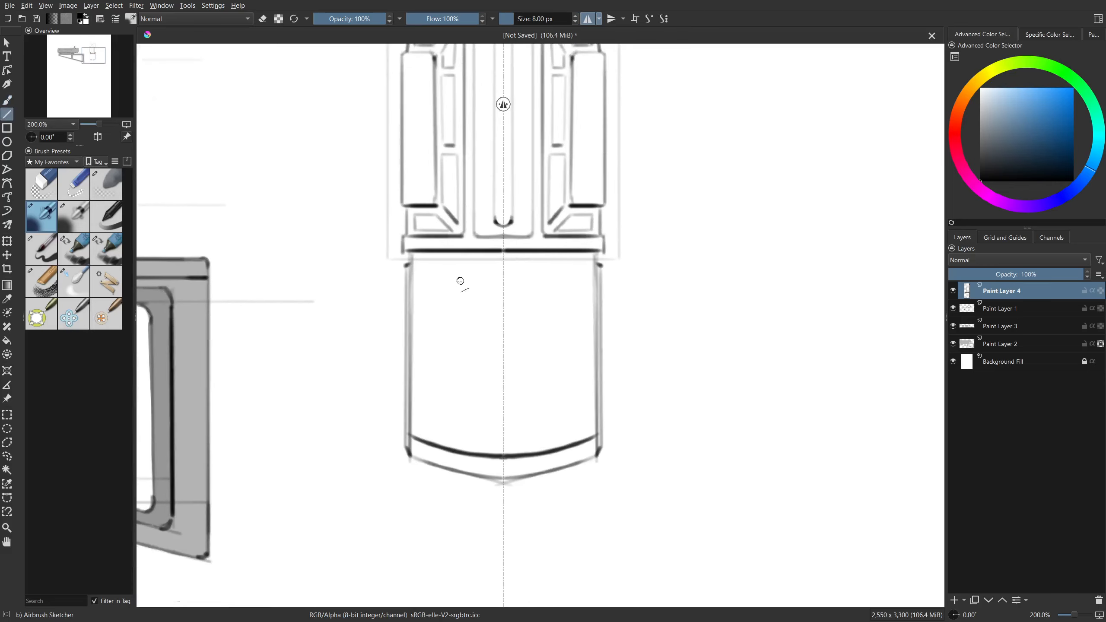
pyautogui.moveTo(320, 322); pyautogui.dragTo(440, 440)
pyautogui.press('v')
pyautogui.moveTo(427, 337); pyautogui.dragTo(480, 278)
pyautogui.hotkey('ctrl', 'z')
pyautogui.press('v')
pyautogui.moveTo(425, 334); pyautogui.dragTo(544, 198)
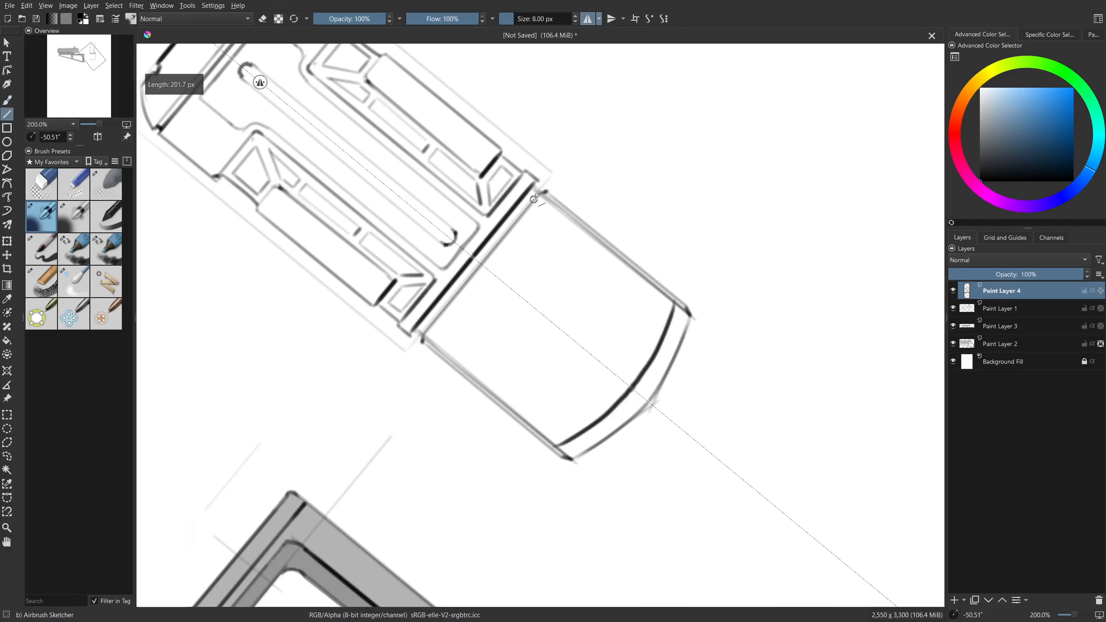
pyautogui.moveTo(527, 413); pyautogui.dragTo(510, 481)
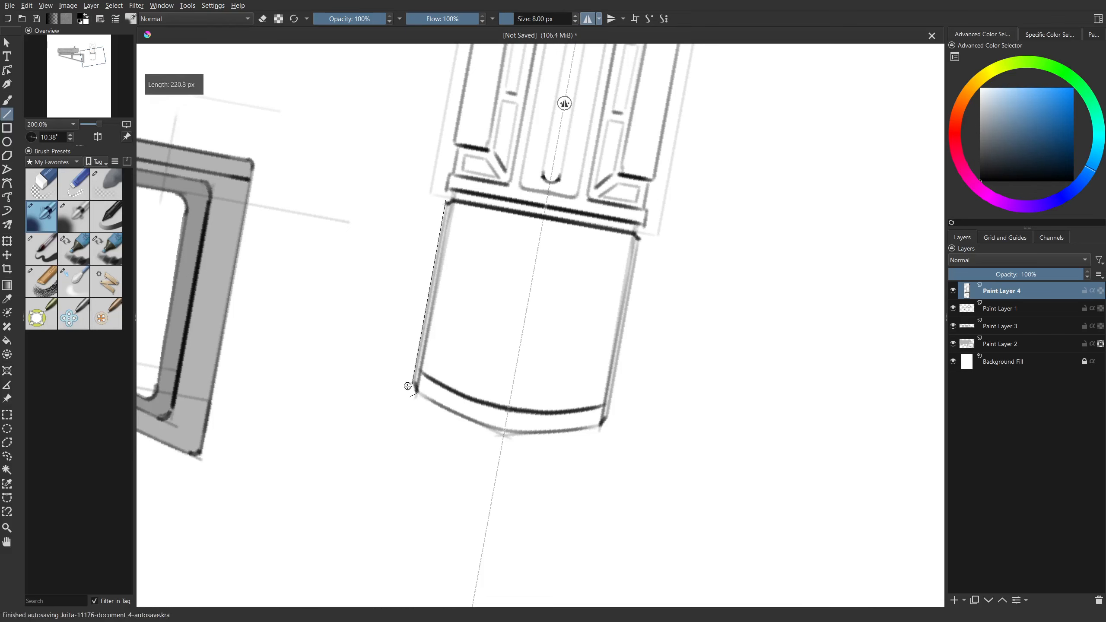
pyautogui.moveTo(439, 260); pyautogui.dragTo(368, 536)
# Erase the T-shaped panel outline around the central slot, keeping the slot itself.
pyautogui.press('e')
pyautogui.moveTo(478, 212)
pyautogui.mouseDown()
pyautogui.moveTo(490, 246)
pyautogui.moveTo(450, 450)
pyautogui.moveTo(451, 464)
pyautogui.moveTo(472, 472)
pyautogui.moveTo(450, 448)
pyautogui.moveTo(493, 227)
pyautogui.moveTo(472, 321)
pyautogui.moveTo(483, 265)
pyautogui.moveTo(472, 186)
pyautogui.moveTo(497, 181)
pyautogui.mouseUp()
pyautogui.moveTo(422, 466)
pyautogui.mouseDown()
pyautogui.moveTo(453, 327)
pyautogui.moveTo(422, 461)
pyautogui.moveTo(439, 329)
pyautogui.moveTo(420, 442)
pyautogui.moveTo(430, 461)
pyautogui.moveTo(472, 290)
pyautogui.moveTo(460, 409)
pyautogui.moveTo(455, 352)
pyautogui.mouseUp()
pyautogui.press('5')
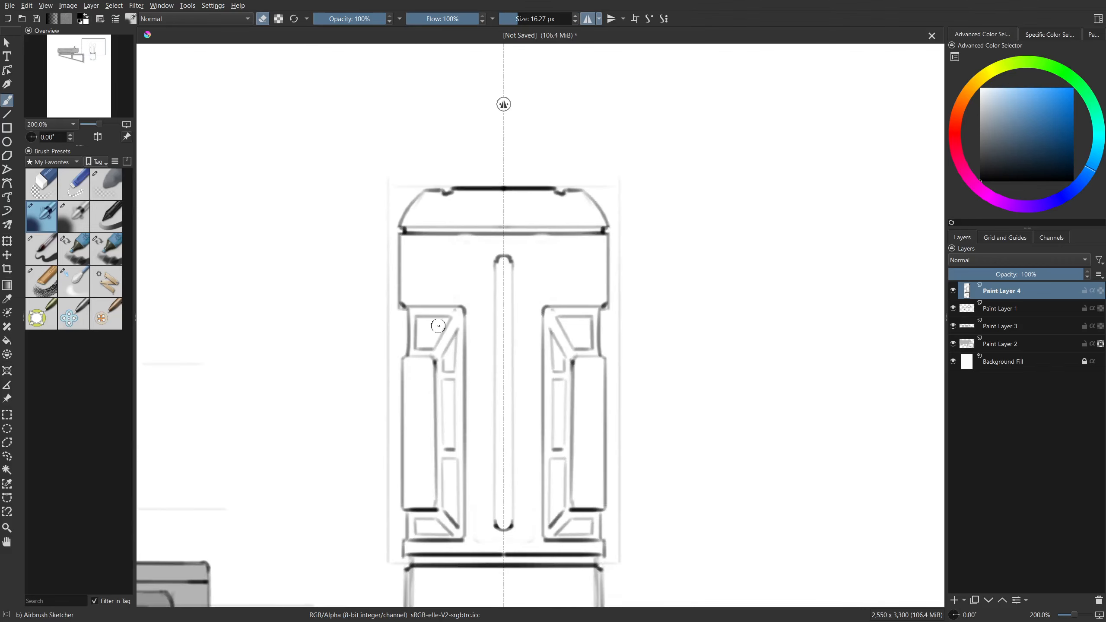
pyautogui.scroll(-3, 437, 327)
pyautogui.moveTo(469, 449); pyautogui.dragTo(485, 302)
pyautogui.scroll(3, 477, 314)
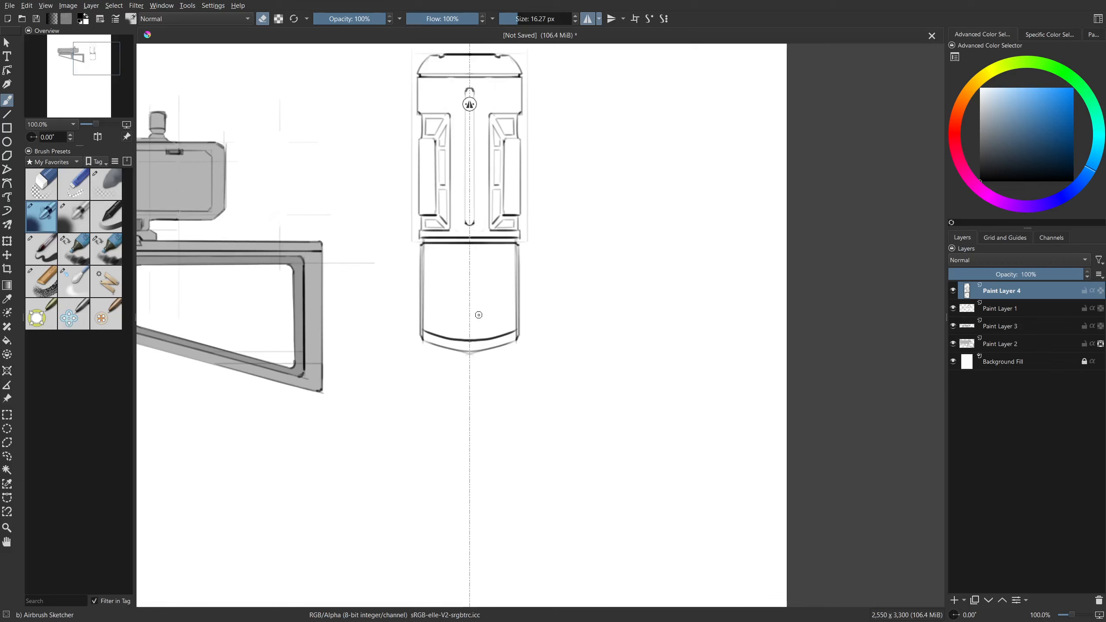
# Erase the two curved lines that close the bottom of the lower block.
pyautogui.moveTo(252, 341); pyautogui.dragTo(323, 495)
pyautogui.moveTo(504, 400); pyautogui.dragTo(539, 348)
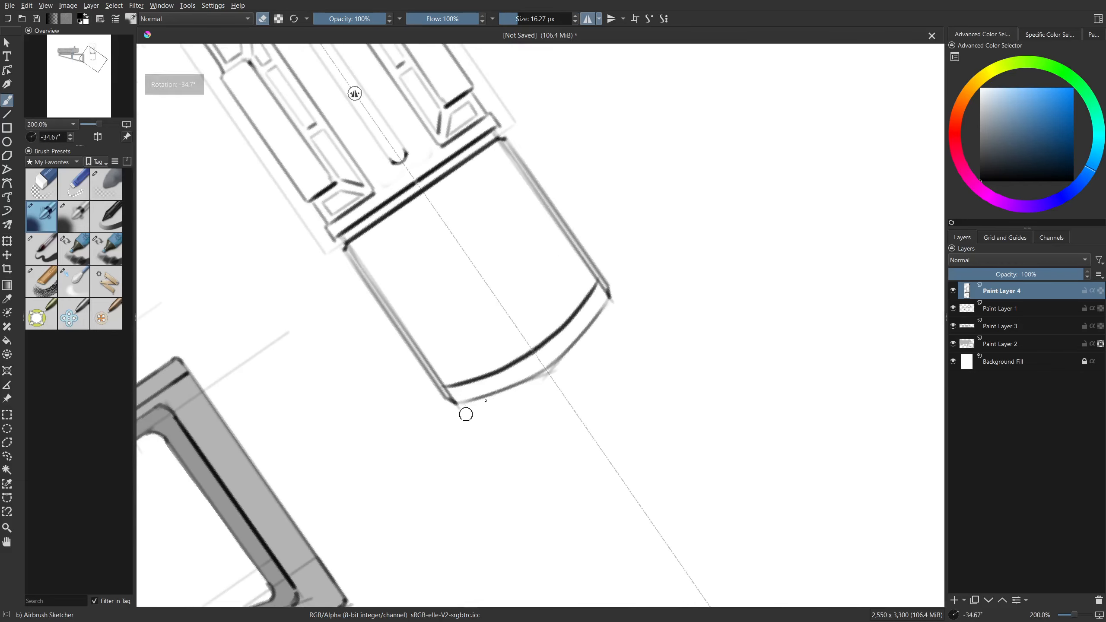
pyautogui.moveTo(466, 414); pyautogui.dragTo(633, 318)
pyautogui.moveTo(452, 416)
pyautogui.mouseDown()
pyautogui.moveTo(481, 390)
pyautogui.moveTo(452, 388)
pyautogui.mouseUp()
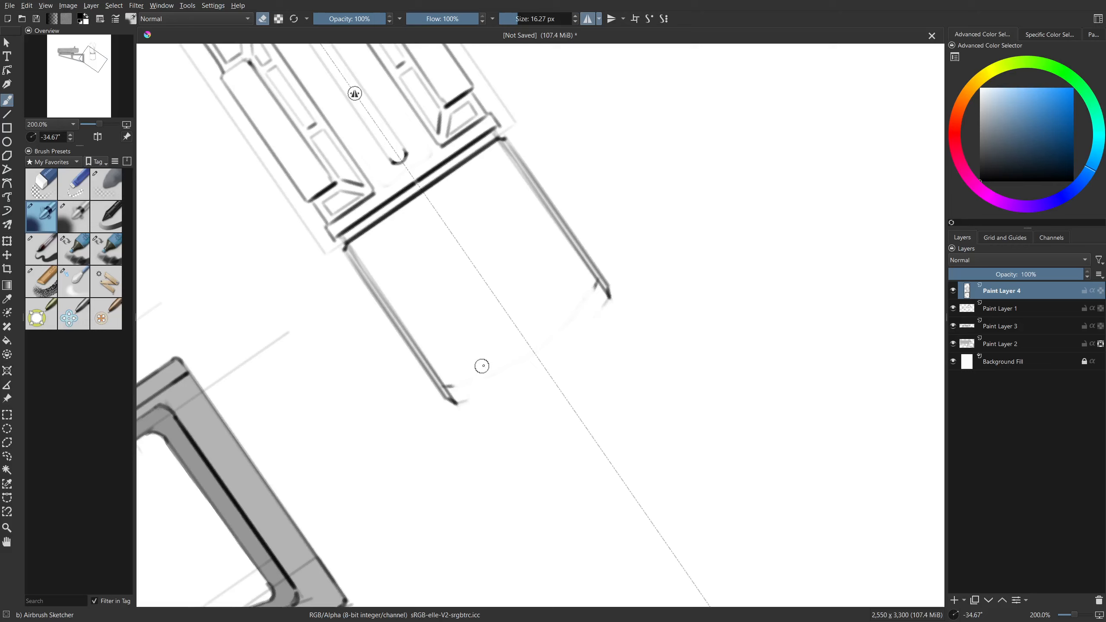
# Redraw the lower block's bottom as two parallel straight lines, with a heavier outer edge and angled corners.
pyautogui.press('e')
pyautogui.press('v')
pyautogui.moveTo(453, 387); pyautogui.dragTo(597, 291)
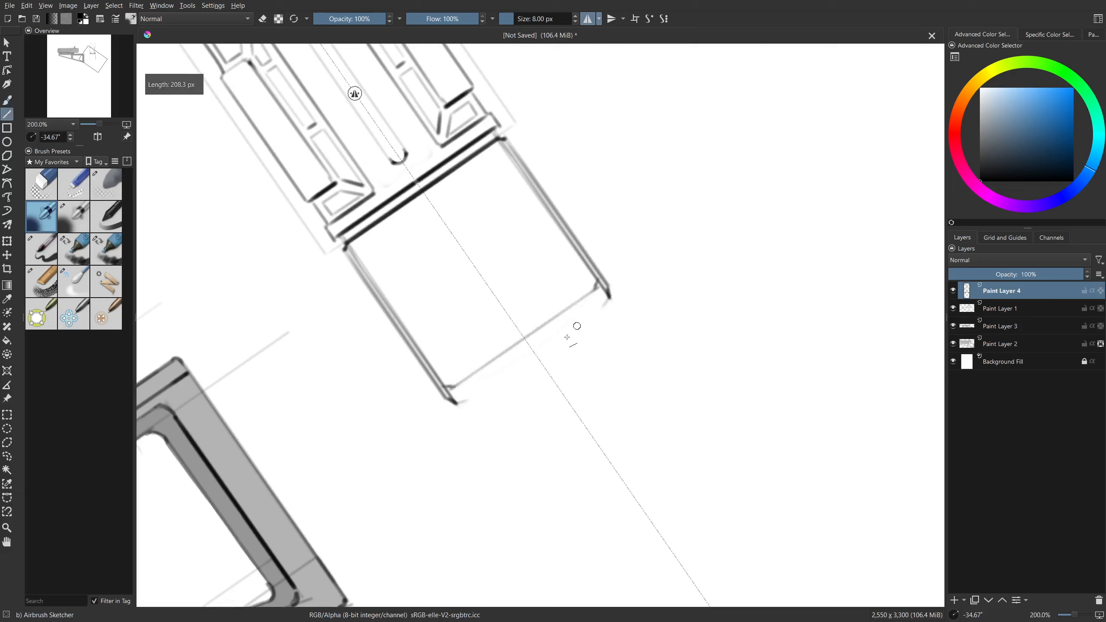
pyautogui.moveTo(462, 405); pyautogui.dragTo(600, 308)
pyautogui.moveTo(469, 399); pyautogui.dragTo(603, 303)
pyautogui.moveTo(604, 302)
pyautogui.mouseDown()
pyautogui.moveTo(462, 398)
pyautogui.moveTo(459, 384)
pyautogui.mouseUp()
pyautogui.press('v')
pyautogui.moveTo(456, 386); pyautogui.dragTo(593, 292)
pyautogui.hotkey('ctrl', 'z')
pyautogui.hotkey('ctrl', 'z')
pyautogui.press('v')
pyautogui.press('space')
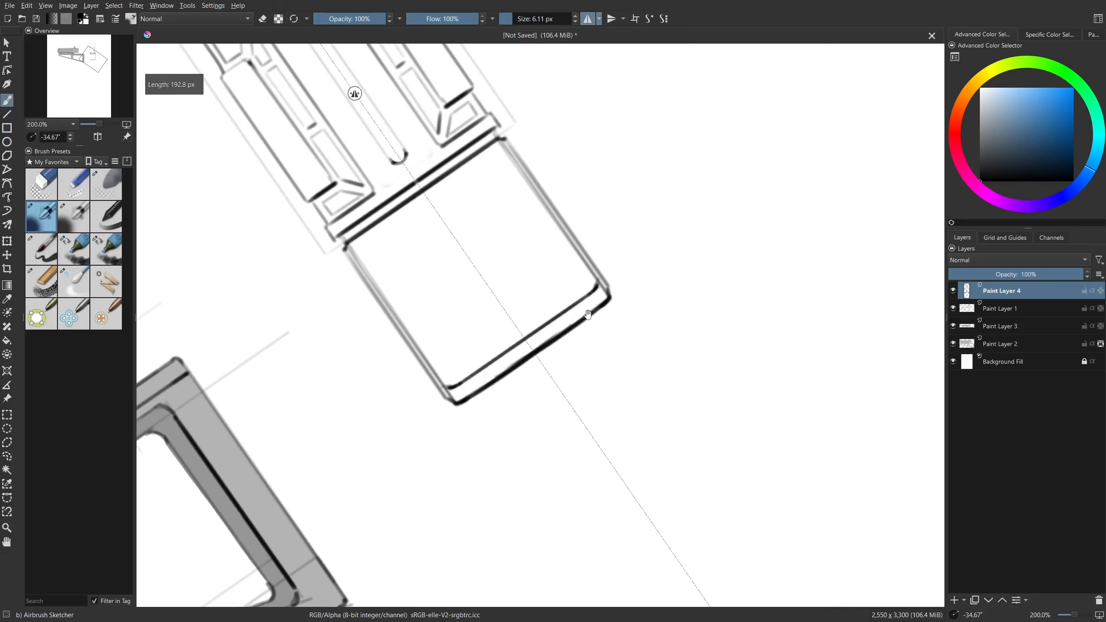
# Draw an almost square inset panel with chamfered corners inside the lower block.
pyautogui.press('5')
pyautogui.moveTo(619, 353); pyautogui.dragTo(598, 473)
pyautogui.moveTo(498, 352); pyautogui.dragTo(492, 371)
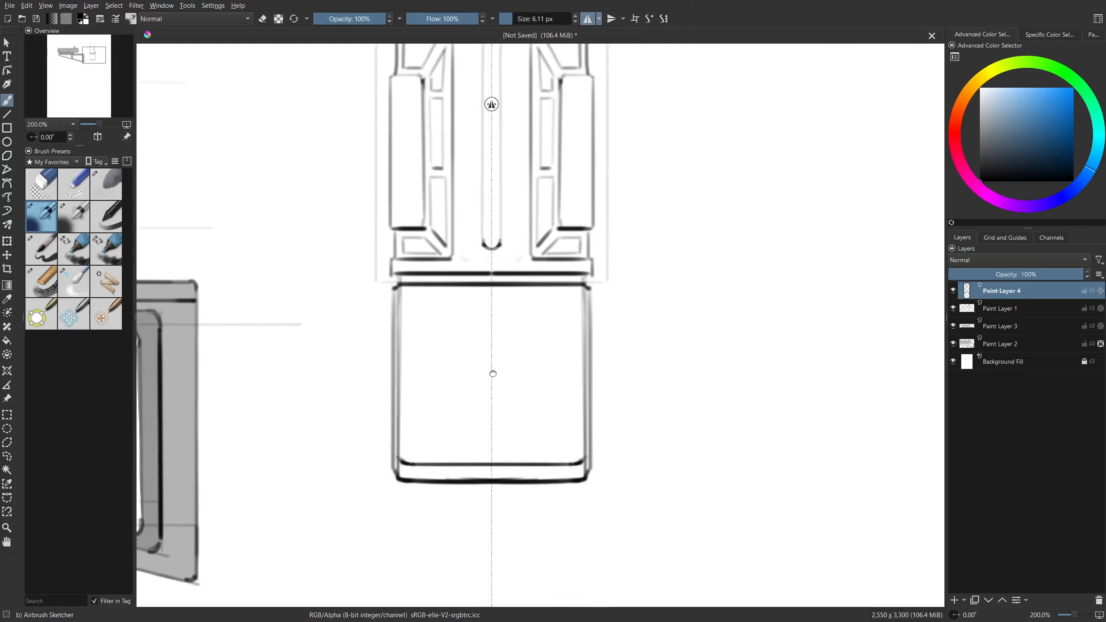
pyautogui.moveTo(442, 346)
pyautogui.mouseDown()
pyautogui.moveTo(425, 523)
pyautogui.moveTo(432, 316)
pyautogui.moveTo(405, 301)
pyautogui.moveTo(406, 446)
pyautogui.moveTo(494, 453)
pyautogui.mouseUp()
pyautogui.press('v')
pyautogui.moveTo(413, 294); pyautogui.dragTo(488, 294)
pyautogui.moveTo(415, 294); pyautogui.dragTo(405, 445)
pyautogui.moveTo(406, 443); pyautogui.dragTo(489, 449)
pyautogui.press('b')
pyautogui.press('v')
pyautogui.press('b')
pyautogui.moveTo(487, 383); pyautogui.dragTo(480, 423)
pyautogui.moveTo(440, 457); pyautogui.dragTo(414, 427)
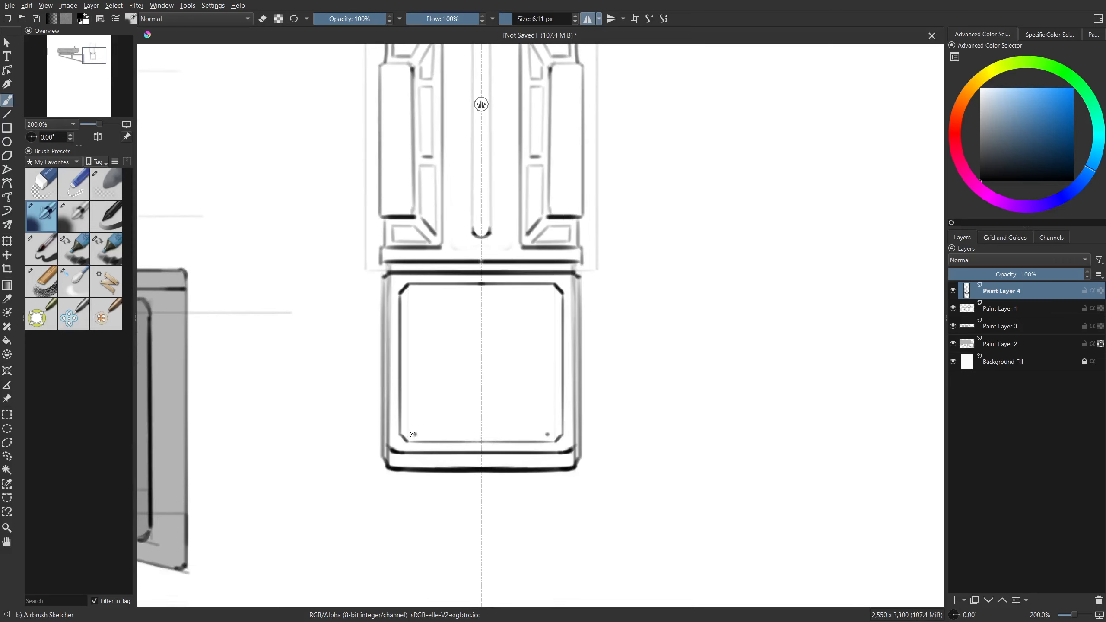
# Add a thinner parallel outline with chamfered corners just inside the lower block's inset panel.
pyautogui.press('v')
pyautogui.moveTo(416, 434); pyautogui.dragTo(405, 297)
pyautogui.moveTo(416, 292); pyautogui.dragTo(483, 294)
pyautogui.press('b')
pyautogui.moveTo(450, 422); pyautogui.dragTo(460, 385)
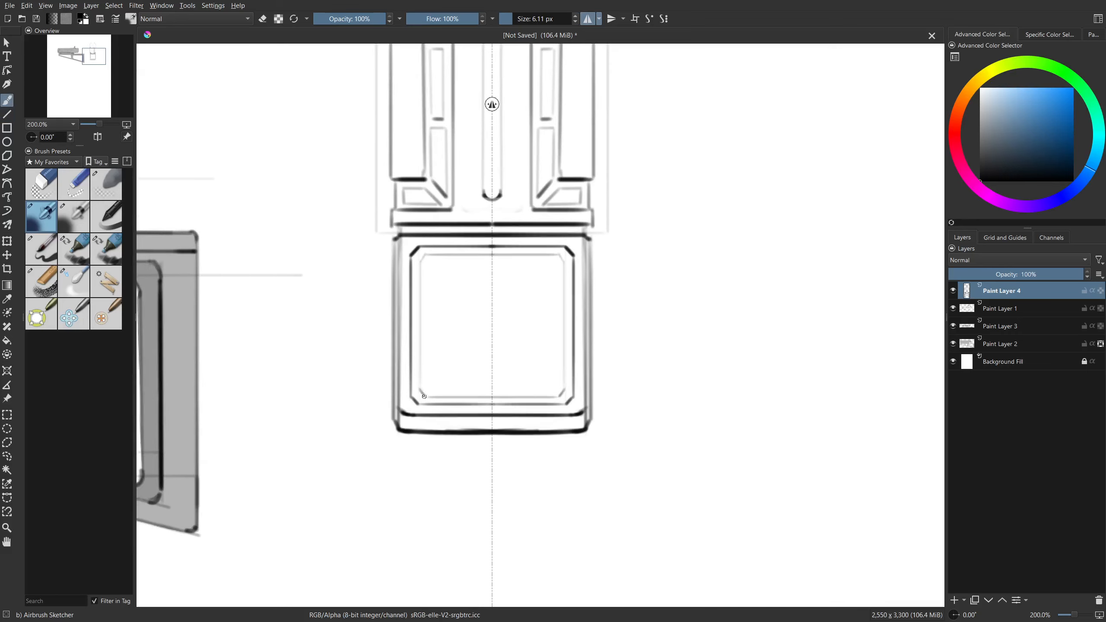
pyautogui.moveTo(421, 388); pyautogui.dragTo(420, 263)
pyautogui.moveTo(421, 260); pyautogui.dragTo(420, 352)
pyautogui.moveTo(468, 372); pyautogui.dragTo(495, 414)
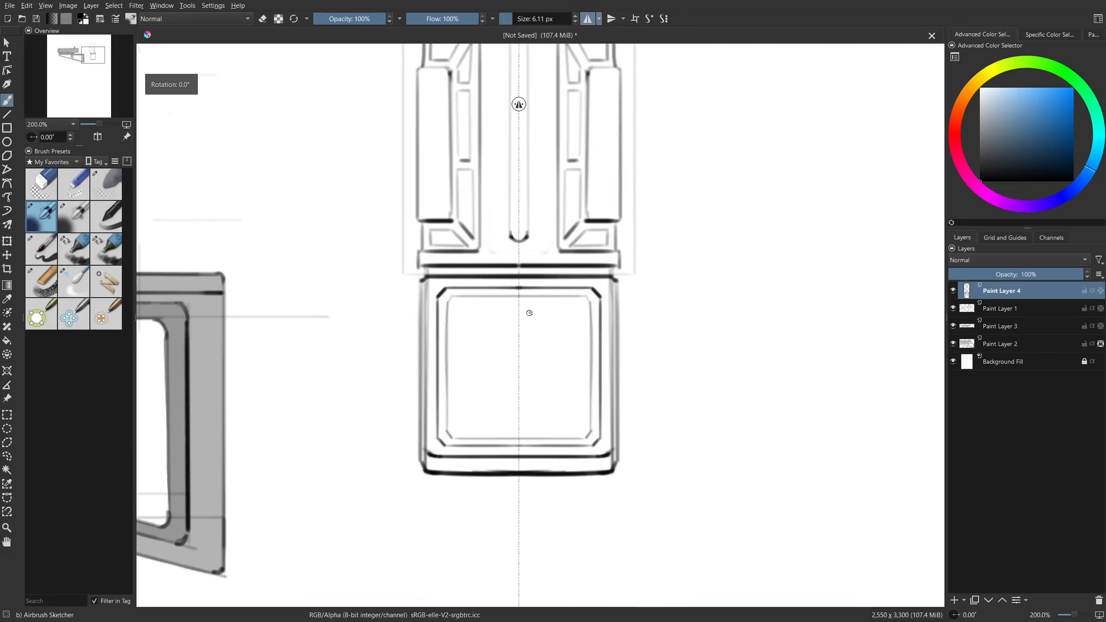
# Make Paint Layer 2 active and set up the Basic-5 Size LinePen with a grey colour at 25.75 px.
pyautogui.scroll(-2, 529, 312)
pyautogui.moveTo(389, 383)
pyautogui.mouseDown()
pyautogui.moveTo(538, 448)
pyautogui.moveTo(387, 418)
pyautogui.mouseUp()
pyautogui.click(981, 332)
pyautogui.click(955, 327)
pyautogui.click(955, 329)
pyautogui.click(954, 345)
pyautogui.click(954, 344)
pyautogui.click(984, 344)
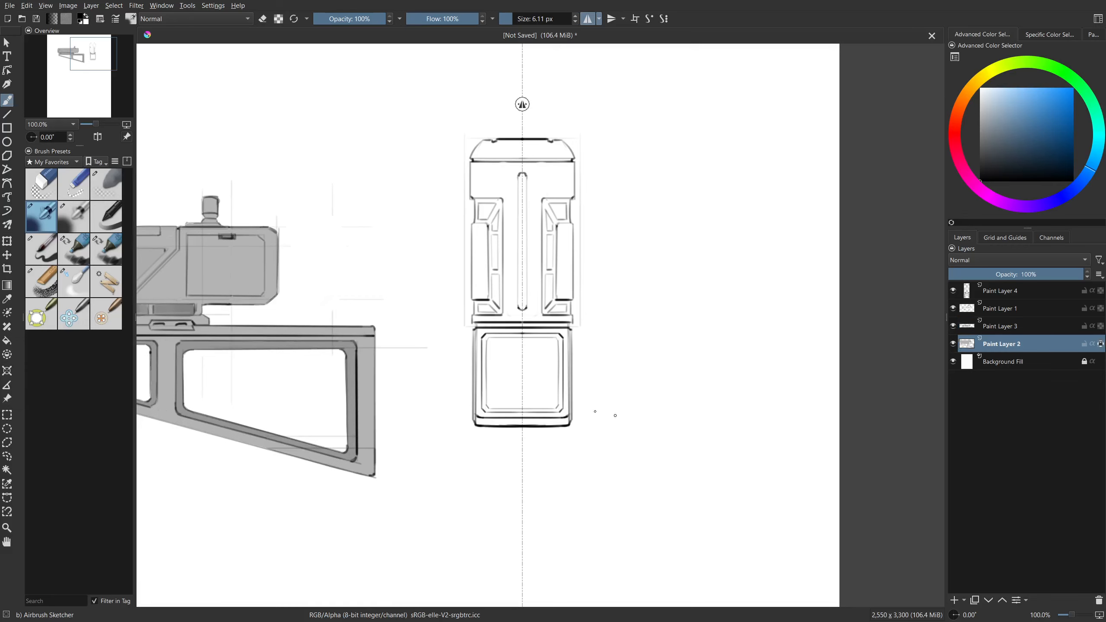
pyautogui.click(45, 250)
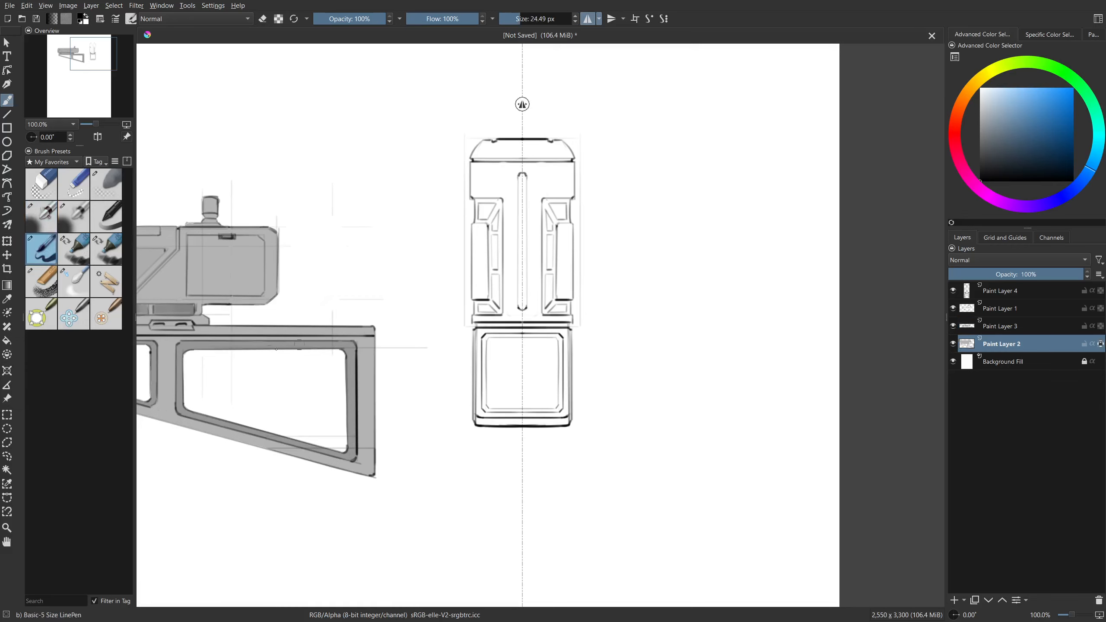
pyautogui.moveTo(561, 314); pyautogui.dragTo(546, 315)
pyautogui.moveTo(465, 279); pyautogui.dragTo(456, 311)
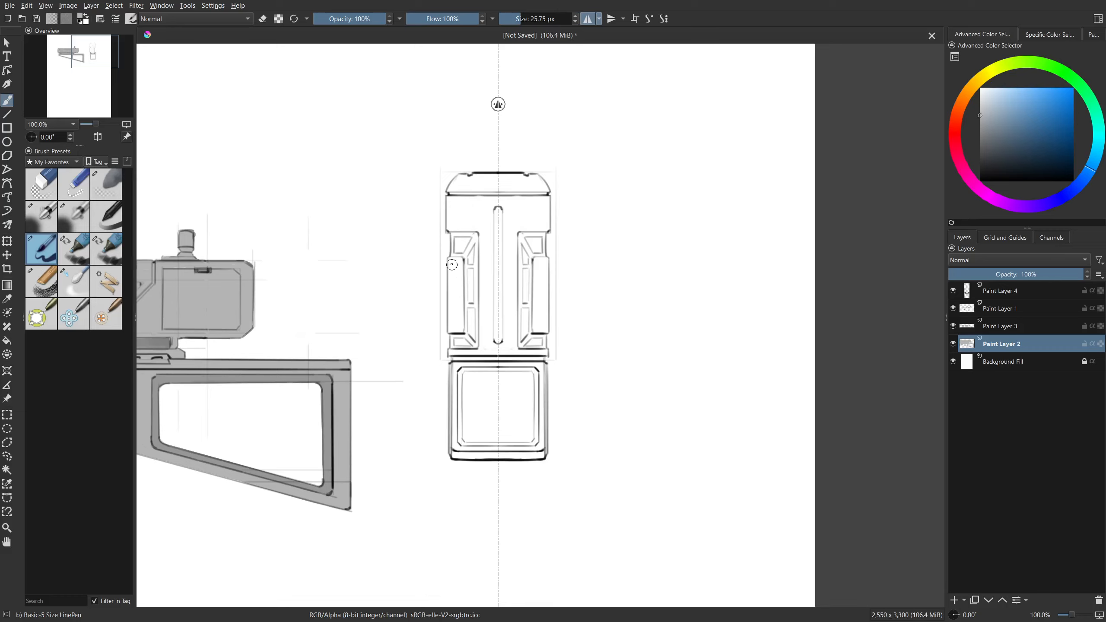
# Paint the raised outer side plates and the areas below them grey on both sides of the body.
pyautogui.moveTo(451, 274)
pyautogui.mouseDown()
pyautogui.moveTo(451, 330)
pyautogui.moveTo(450, 298)
pyautogui.mouseUp()
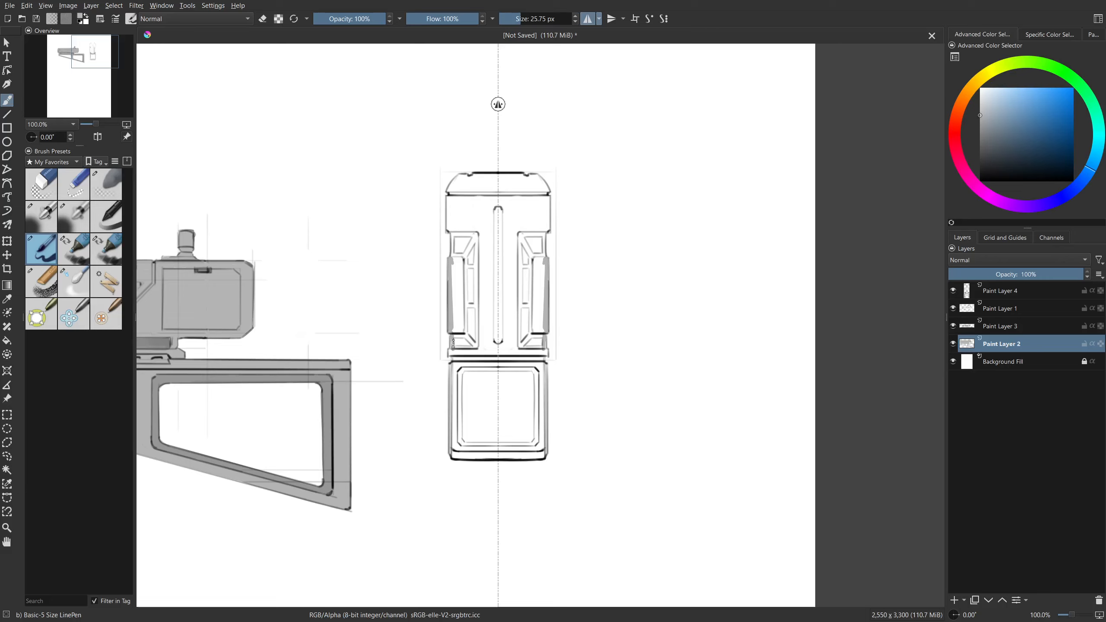
pyautogui.scroll(-1, 452, 345)
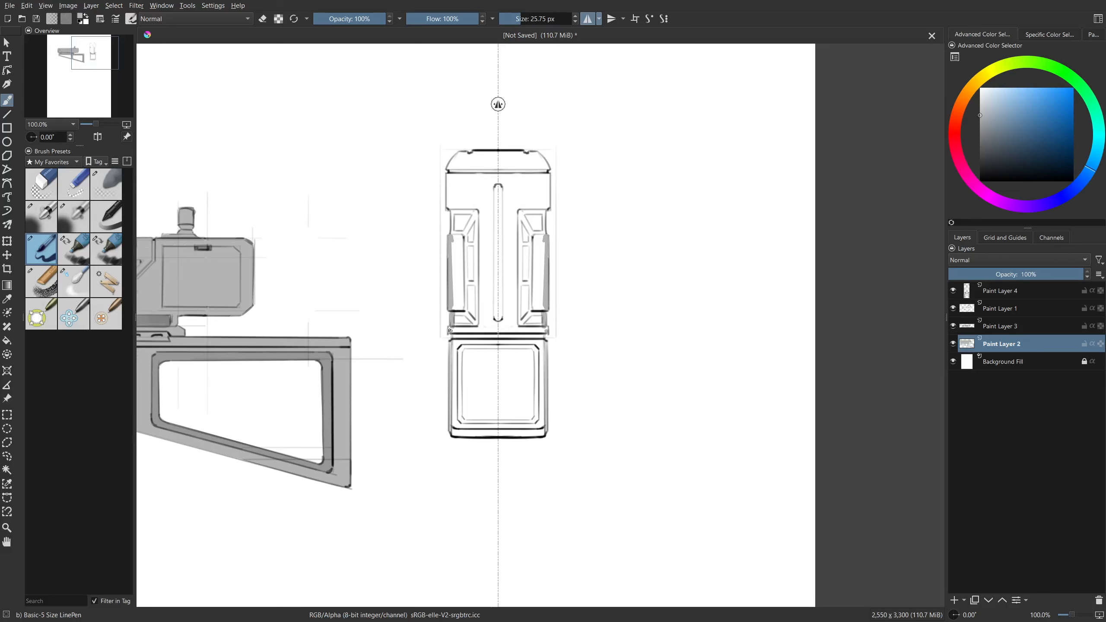
pyautogui.scroll(-1, 453, 398)
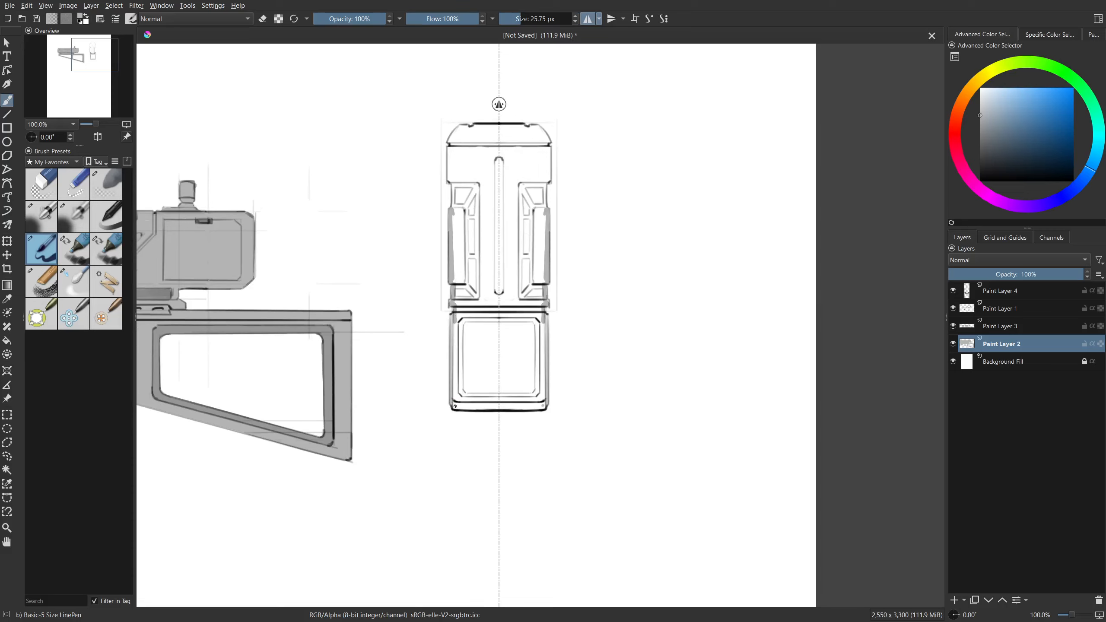
# Paint the side walls and bottom edge of the lower block grey.
pyautogui.moveTo(452, 386)
pyautogui.mouseDown()
pyautogui.moveTo(453, 336)
pyautogui.moveTo(455, 401)
pyautogui.mouseUp()
pyautogui.moveTo(456, 409)
pyautogui.mouseDown()
pyautogui.moveTo(536, 442)
pyautogui.moveTo(561, 419)
pyautogui.moveTo(524, 400)
pyautogui.moveTo(593, 425)
pyautogui.mouseUp()
# Paint grey strokes along the upper body's outer edges and around the rounded top cap on both sides.
pyautogui.moveTo(516, 417)
pyautogui.mouseDown()
pyautogui.moveTo(429, 388)
pyautogui.moveTo(446, 442)
pyautogui.mouseUp()
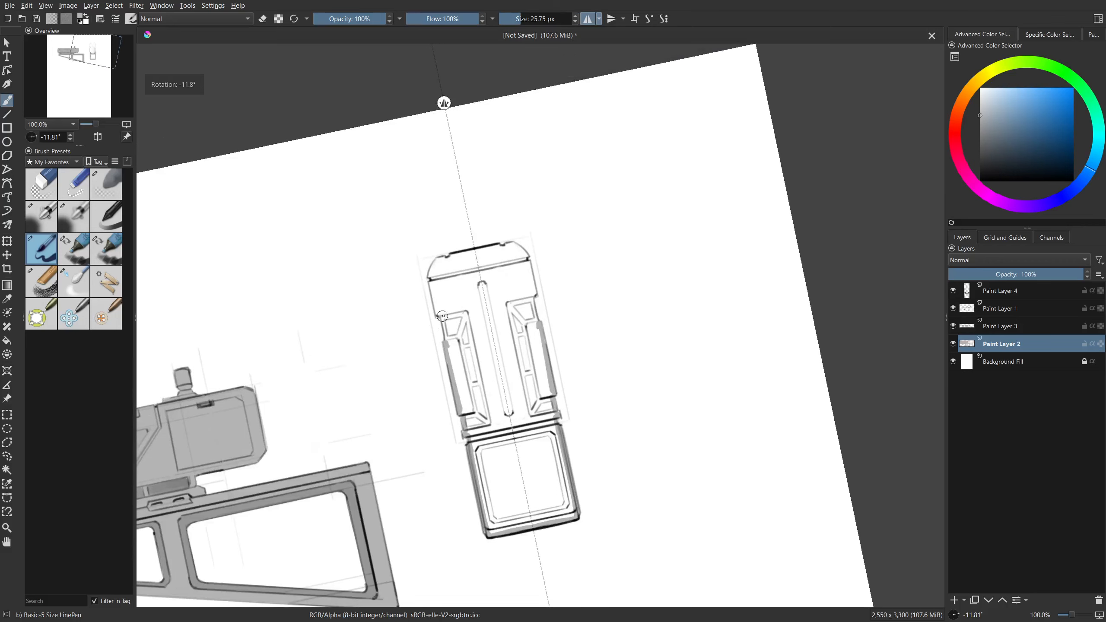
pyautogui.moveTo(442, 316)
pyautogui.mouseDown()
pyautogui.moveTo(447, 344)
pyautogui.moveTo(434, 264)
pyautogui.mouseUp()
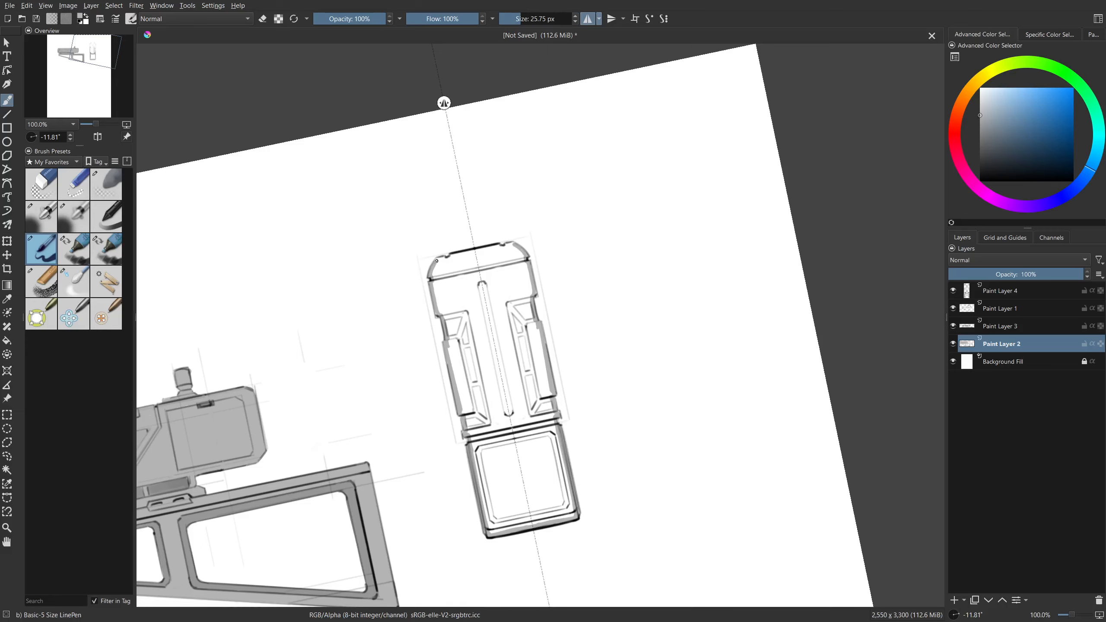
pyautogui.moveTo(367, 331); pyautogui.dragTo(407, 437)
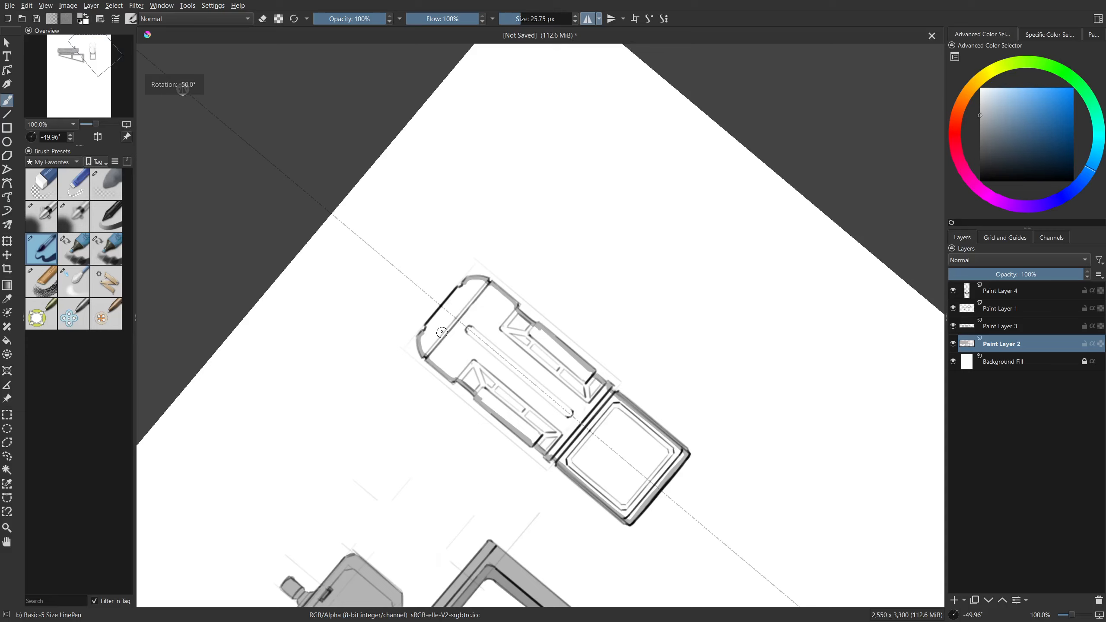
pyautogui.moveTo(425, 335); pyautogui.dragTo(429, 329)
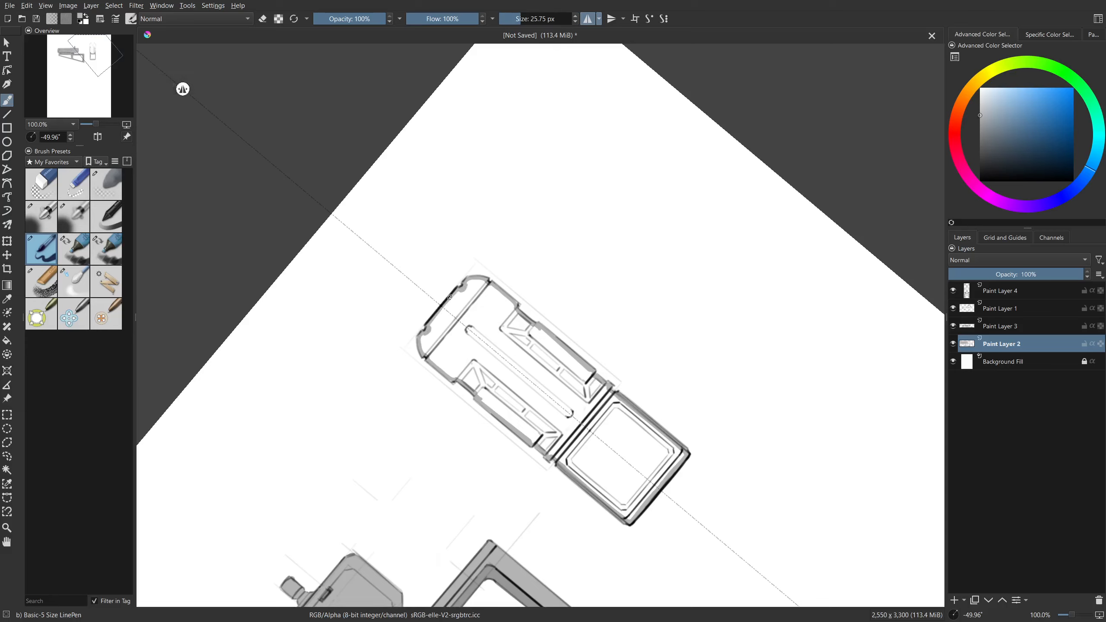
# Fill the remaining white interior of the end view's body and lower block with grey.
pyautogui.press('f')
pyautogui.click(458, 340)
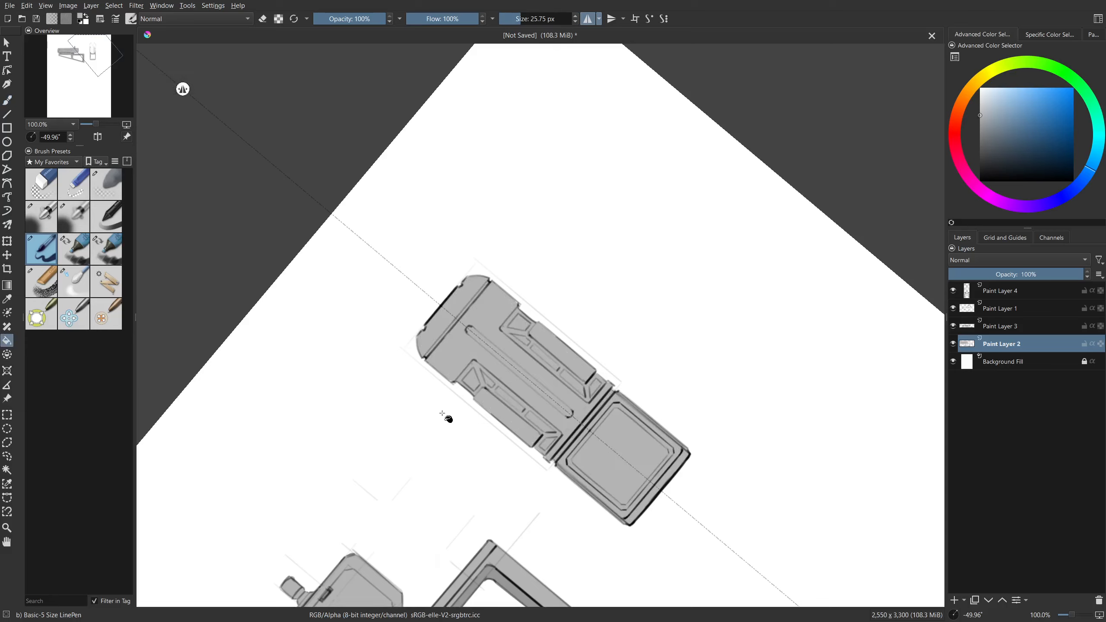
pyautogui.press('5')
pyautogui.moveTo(409, 434); pyautogui.dragTo(542, 392)
pyautogui.press('b')
pyautogui.moveTo(404, 412); pyautogui.dragTo(561, 375)
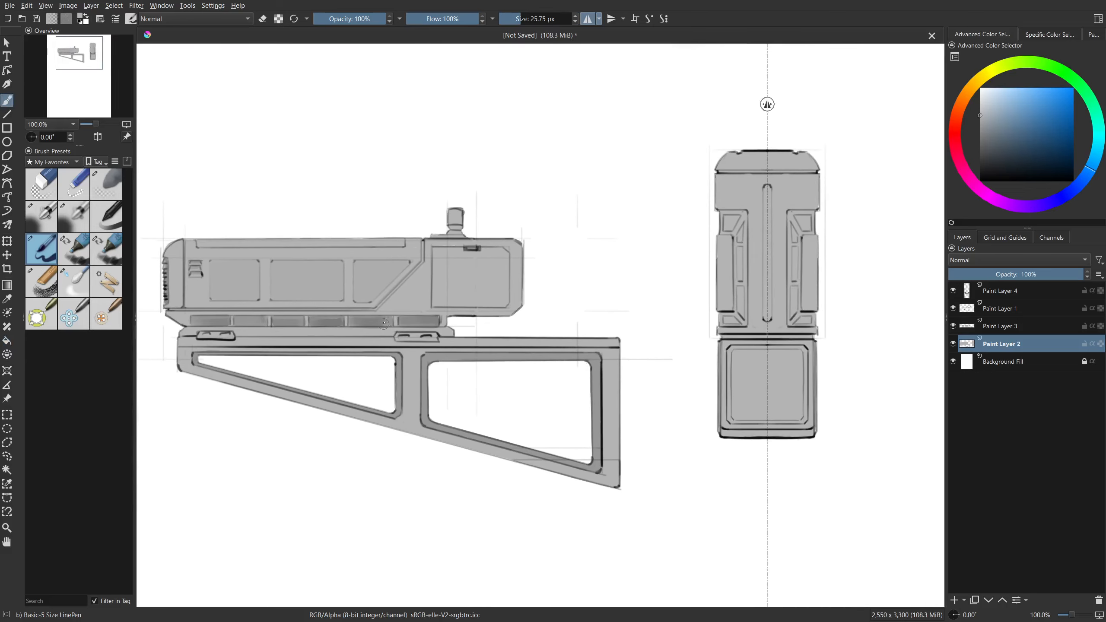
# On Paint Layer 3, shade the small angled recesses of the end view's side panels darker grey with the Marker Dry brush at 20.79 px.
pyautogui.press('pageup')
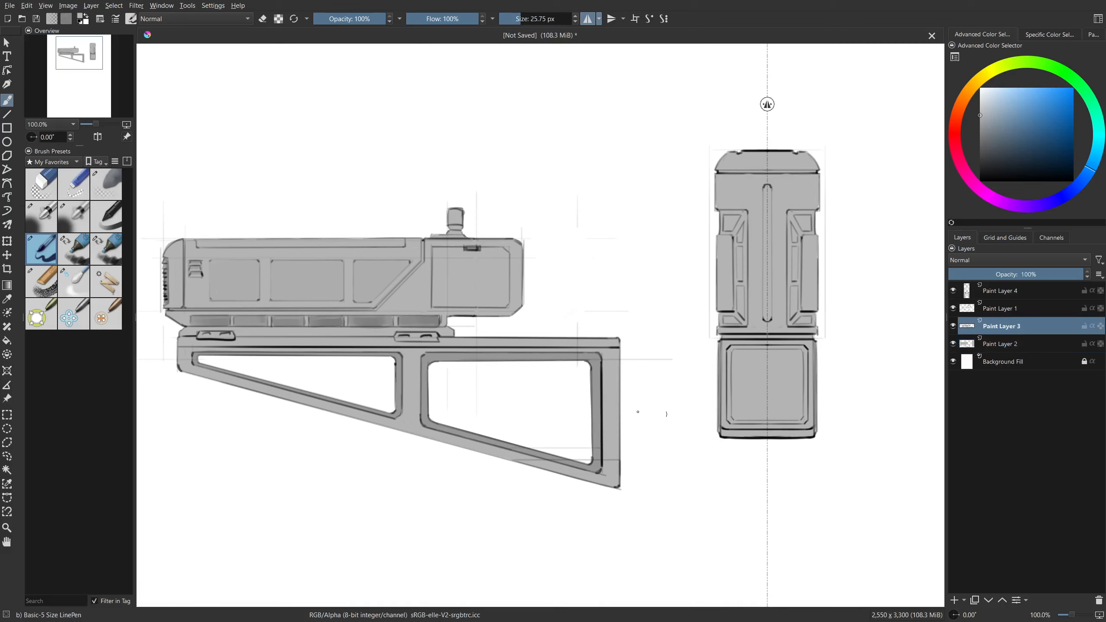
pyautogui.click(74, 249)
pyautogui.moveTo(698, 296)
pyautogui.mouseDown()
pyautogui.moveTo(491, 327)
pyautogui.moveTo(539, 331)
pyautogui.moveTo(516, 249)
pyautogui.moveTo(532, 261)
pyautogui.mouseUp()
pyautogui.hotkey('ctrl', 'z')
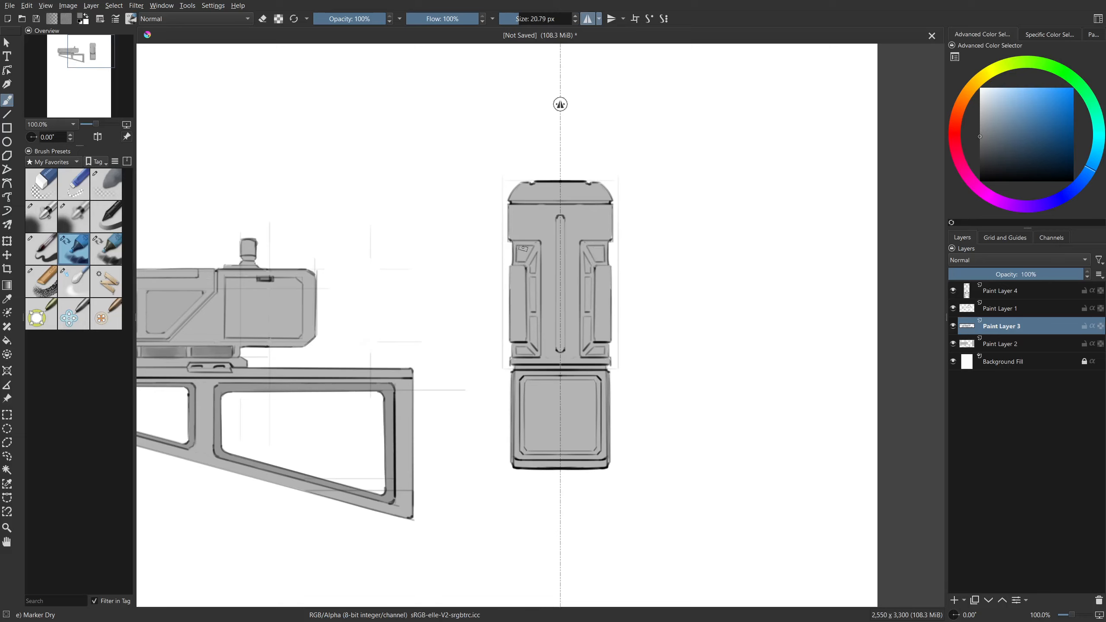
pyautogui.keyDown('ctrl'); pyautogui.click(522, 256); pyautogui.keyUp('ctrl')
pyautogui.moveTo(527, 261)
pyautogui.mouseDown()
pyautogui.moveTo(533, 249)
pyautogui.moveTo(517, 245)
pyautogui.moveTo(535, 340)
pyautogui.moveTo(538, 272)
pyautogui.moveTo(535, 351)
pyautogui.moveTo(515, 350)
pyautogui.mouseUp()
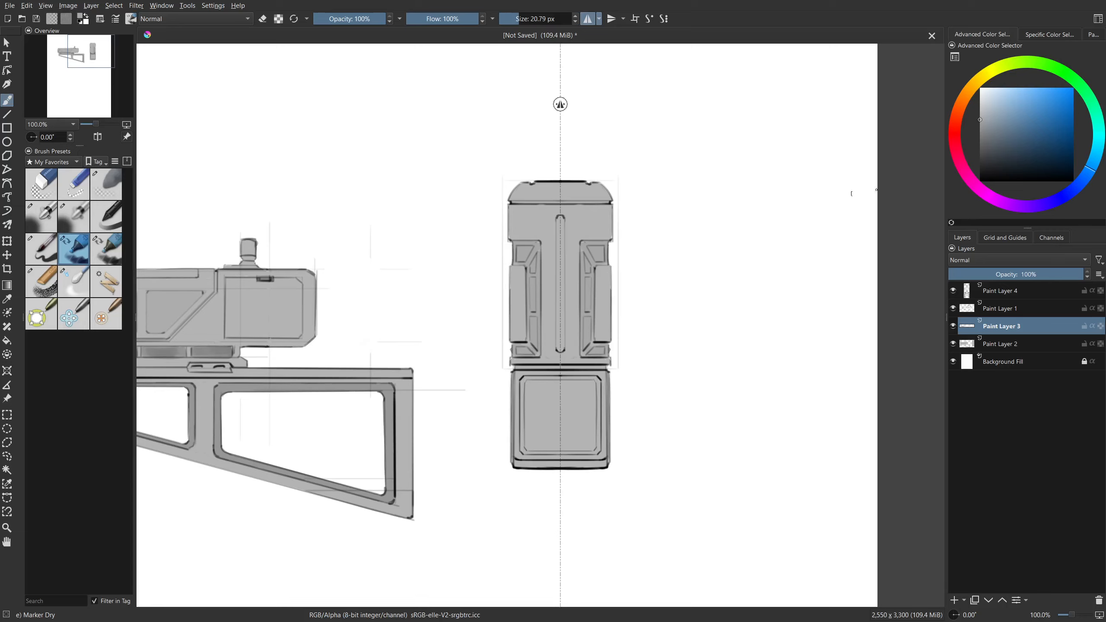
# Shade the narrow vertical recesses of the side panels darker grey with the Marker Dry brush at 11.69 px.
pyautogui.click(980, 135)
pyautogui.moveTo(534, 321); pyautogui.dragTo(532, 345)
pyautogui.hotkey('ctrl', 'z')
pyautogui.hotkey('ctrl', 'z')
pyautogui.keyDown('ctrl'); pyautogui.click(534, 325); pyautogui.keyUp('ctrl')
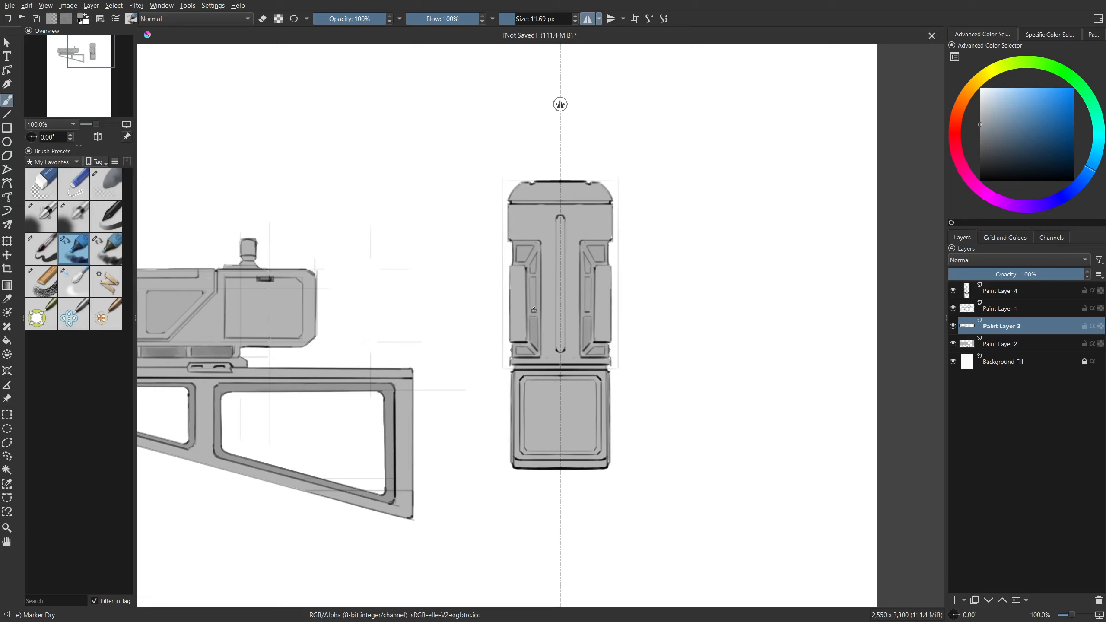
pyautogui.moveTo(531, 278); pyautogui.dragTo(532, 306)
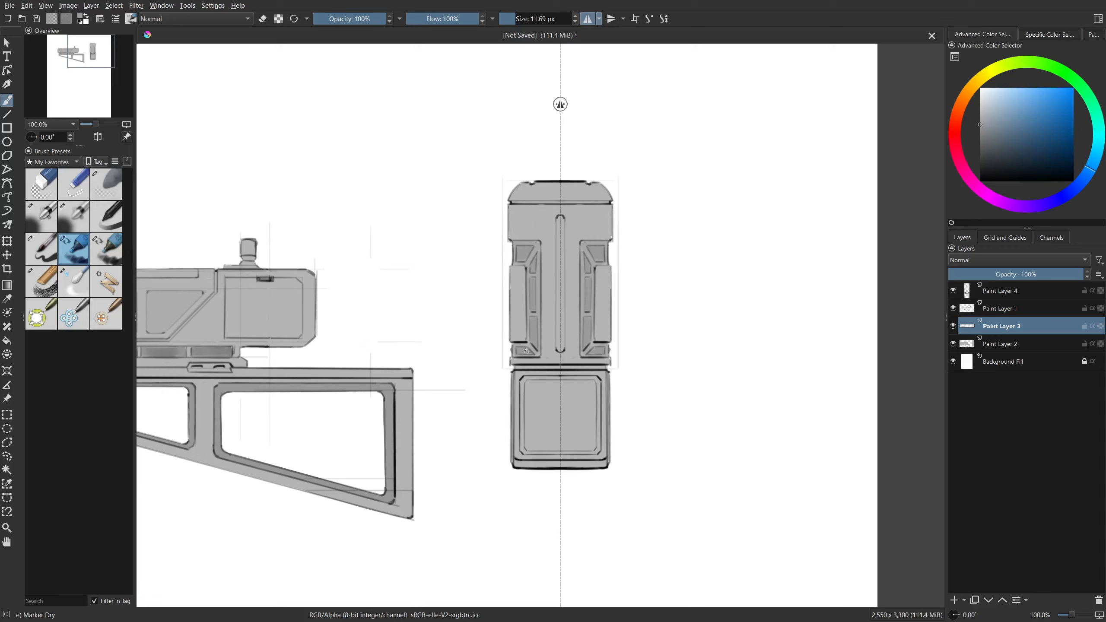
# Shade the narrow border around the lower block's inset panel a darker grey.
pyautogui.moveTo(570, 416)
pyautogui.mouseDown()
pyautogui.moveTo(478, 342)
pyautogui.moveTo(476, 377)
pyautogui.mouseUp()
pyautogui.moveTo(475, 323); pyautogui.dragTo(477, 404)
pyautogui.moveTo(396, 369); pyautogui.dragTo(547, 420)
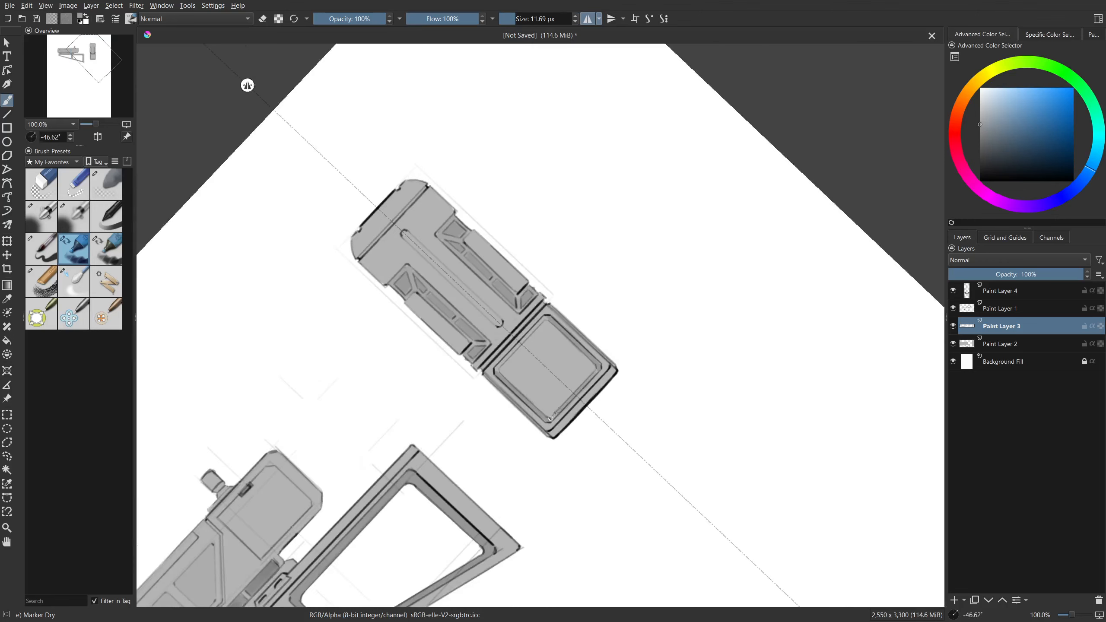
pyautogui.moveTo(505, 362); pyautogui.dragTo(531, 333)
pyautogui.press('5')
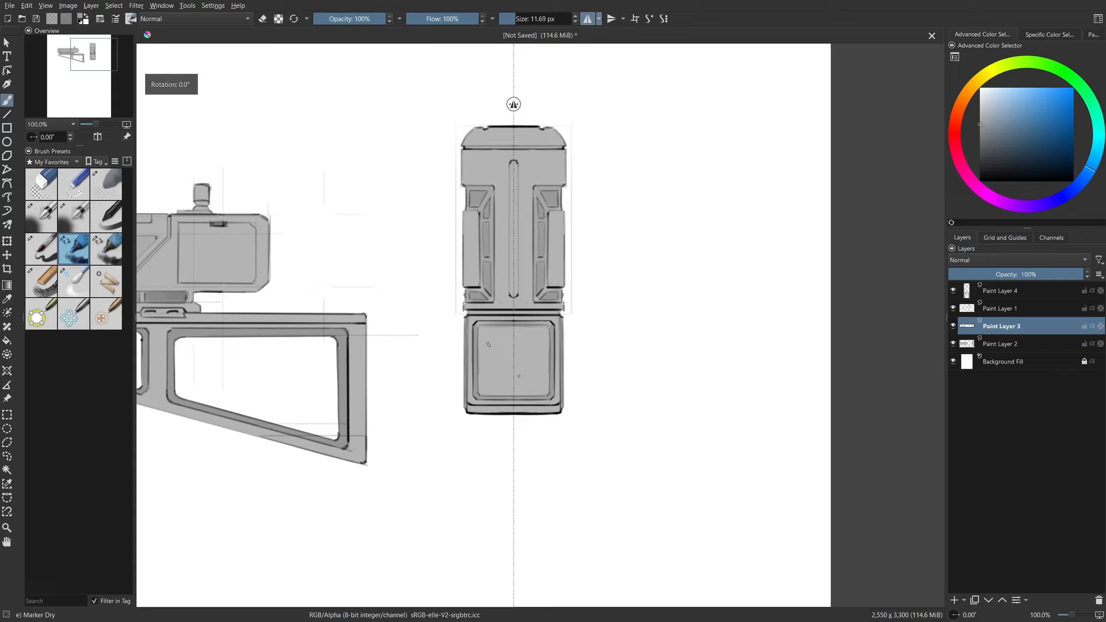
pyautogui.moveTo(415, 449)
pyautogui.mouseDown()
pyautogui.moveTo(623, 472)
pyautogui.moveTo(743, 510)
pyautogui.mouseUp()
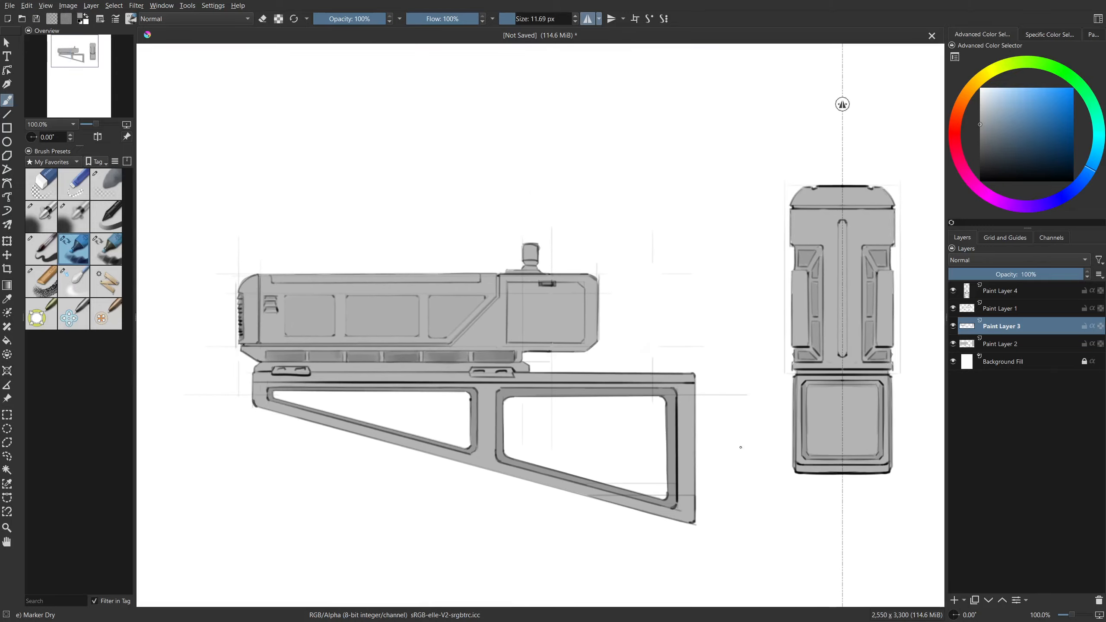
# Turn off horizontal mirroring, add a new paint layer above Paint Layer 4, and set up the Airbrush Sketcher brush in black at 8 px.
pyautogui.click(588, 18)
pyautogui.moveTo(788, 318); pyautogui.dragTo(460, 321)
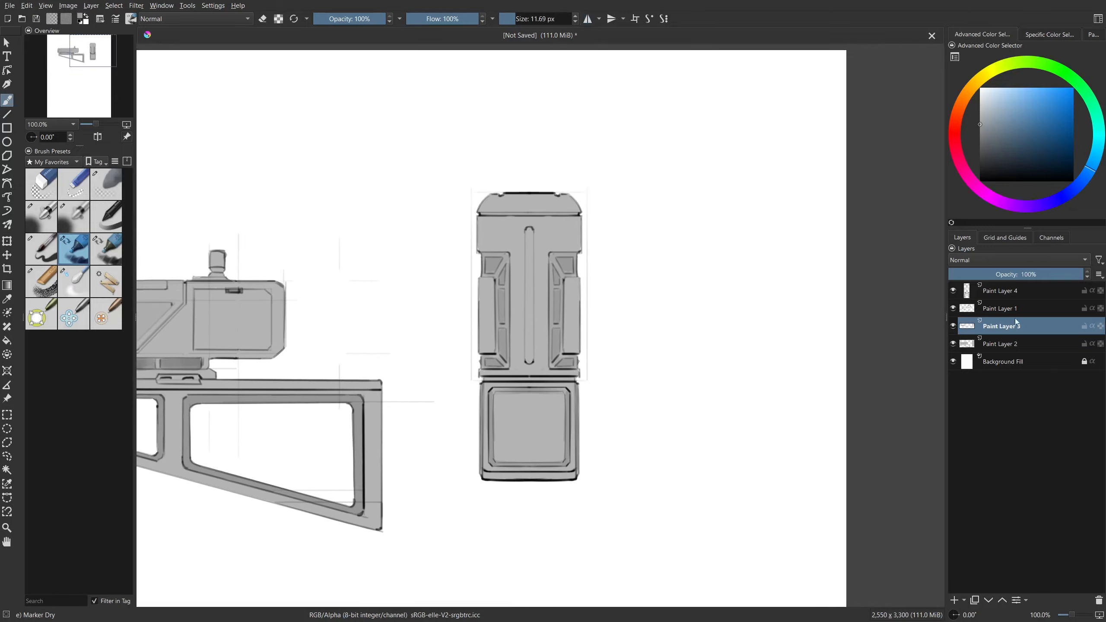
pyautogui.click(1010, 291)
pyautogui.click(954, 601)
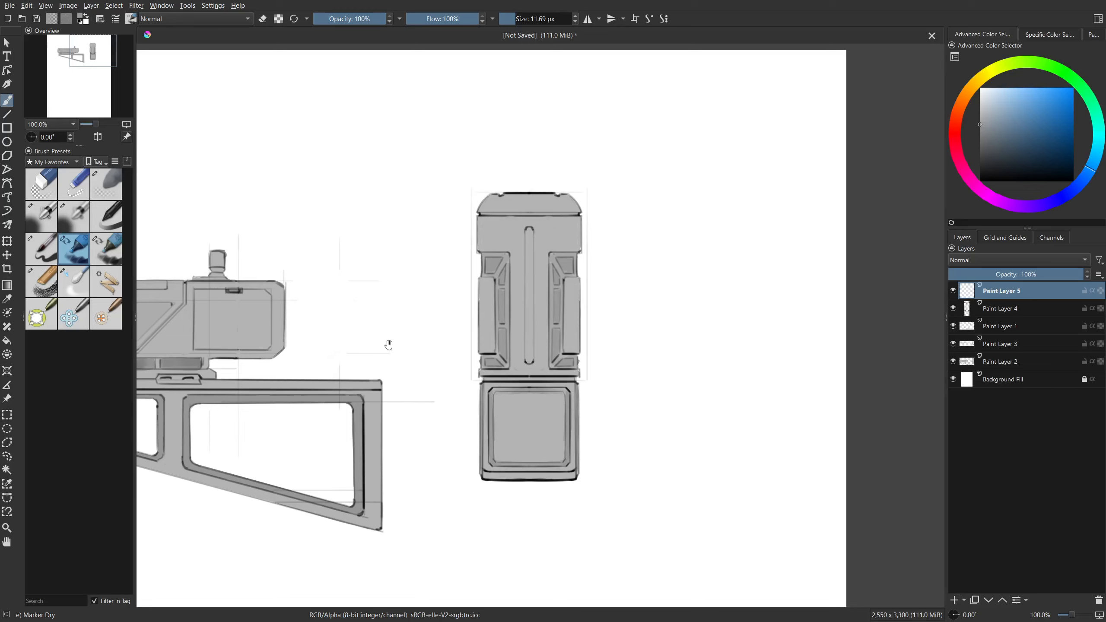
pyautogui.moveTo(389, 345); pyautogui.dragTo(364, 366)
pyautogui.click(50, 226)
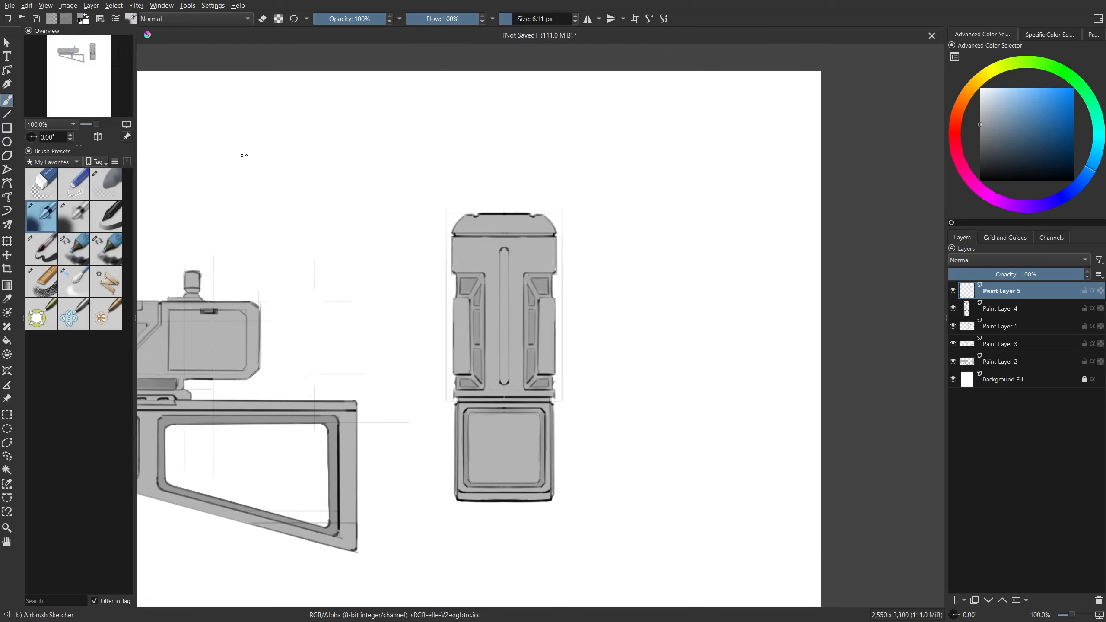
pyautogui.click(293, 19)
pyautogui.moveTo(496, 353)
pyautogui.mouseDown()
pyautogui.moveTo(750, 351)
pyautogui.moveTo(721, 349)
pyautogui.moveTo(573, 398)
pyautogui.mouseUp()
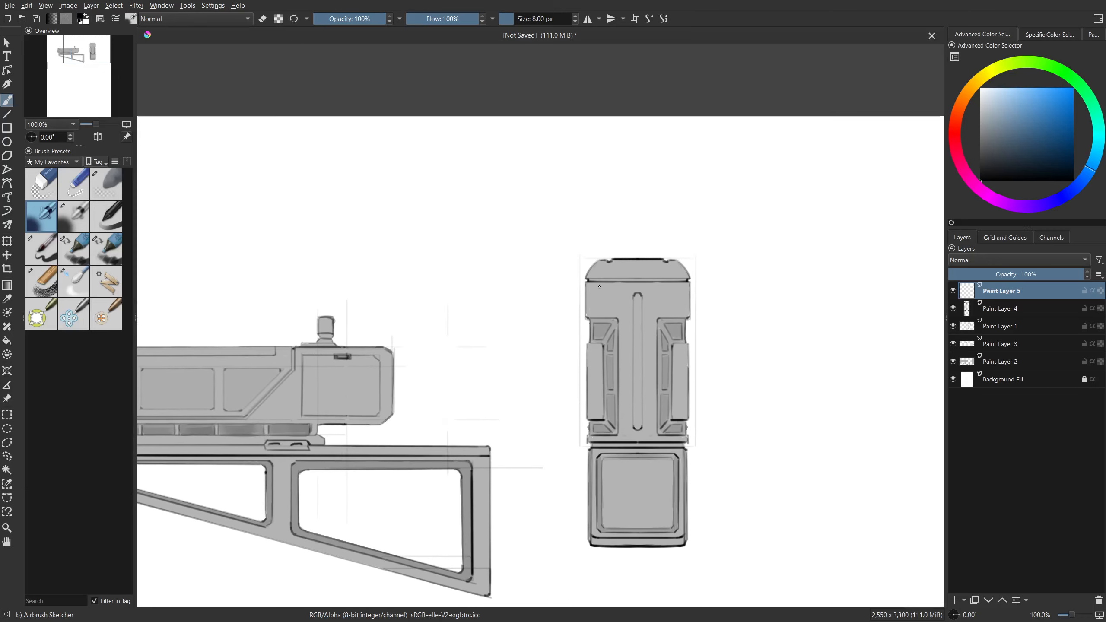
# Draw the outline of a small upright box with a slanted bottom edge just outside the upper body, using straight lines.
pyautogui.moveTo(586, 270)
pyautogui.mouseDown()
pyautogui.moveTo(591, 251)
pyautogui.moveTo(555, 294)
pyautogui.moveTo(543, 280)
pyautogui.moveTo(510, 298)
pyautogui.moveTo(511, 347)
pyautogui.mouseUp()
pyautogui.hotkey('ctrl', 'z')
pyautogui.press('v')
pyautogui.moveTo(513, 347); pyautogui.dragTo(526, 350)
pyautogui.press('b')
pyautogui.press('v')
pyautogui.moveTo(527, 297); pyautogui.dragTo(528, 350)
pyautogui.moveTo(526, 350); pyautogui.dragTo(529, 351)
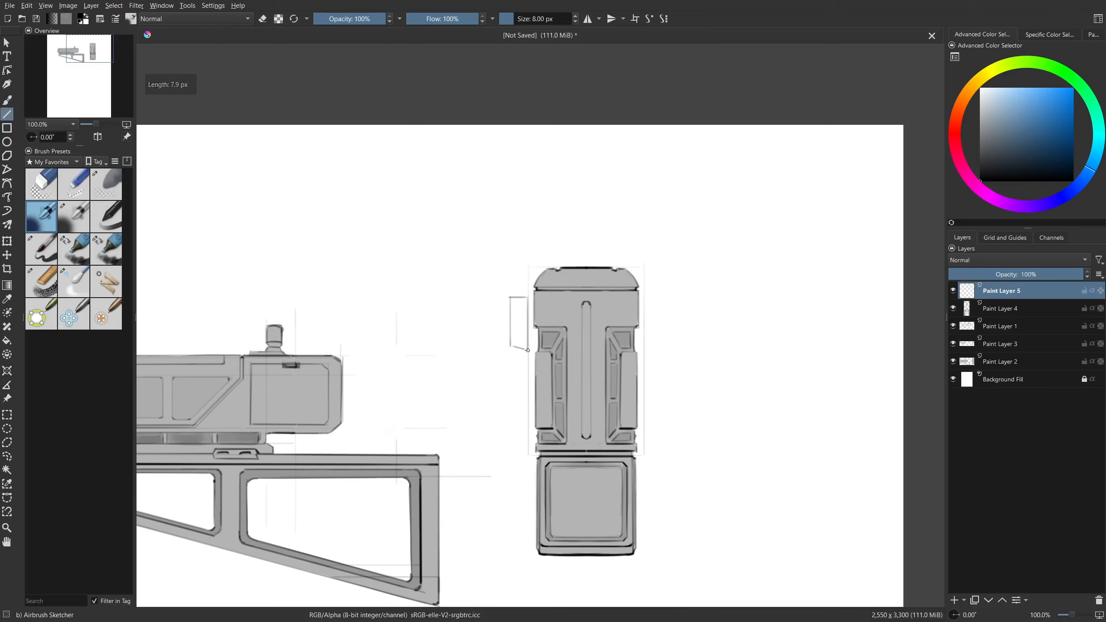
# Draw a short mount connecting the small box to the side of the upper body.
pyautogui.moveTo(530, 302); pyautogui.dragTo(535, 319)
pyautogui.press('b')
pyautogui.press('v')
pyautogui.press('b')
pyautogui.press('v')
pyautogui.press('b')
# Draw a small socket protruding from the lower block's side on the same side as the box.
pyautogui.moveTo(530, 516)
pyautogui.mouseDown()
pyautogui.moveTo(521, 423)
pyautogui.moveTo(550, 434)
pyautogui.moveTo(522, 421)
pyautogui.moveTo(523, 442)
pyautogui.mouseUp()
pyautogui.hotkey('ctrl', 'z')
pyautogui.press('v')
pyautogui.moveTo(523, 441); pyautogui.dragTo(528, 441)
pyautogui.press('b')
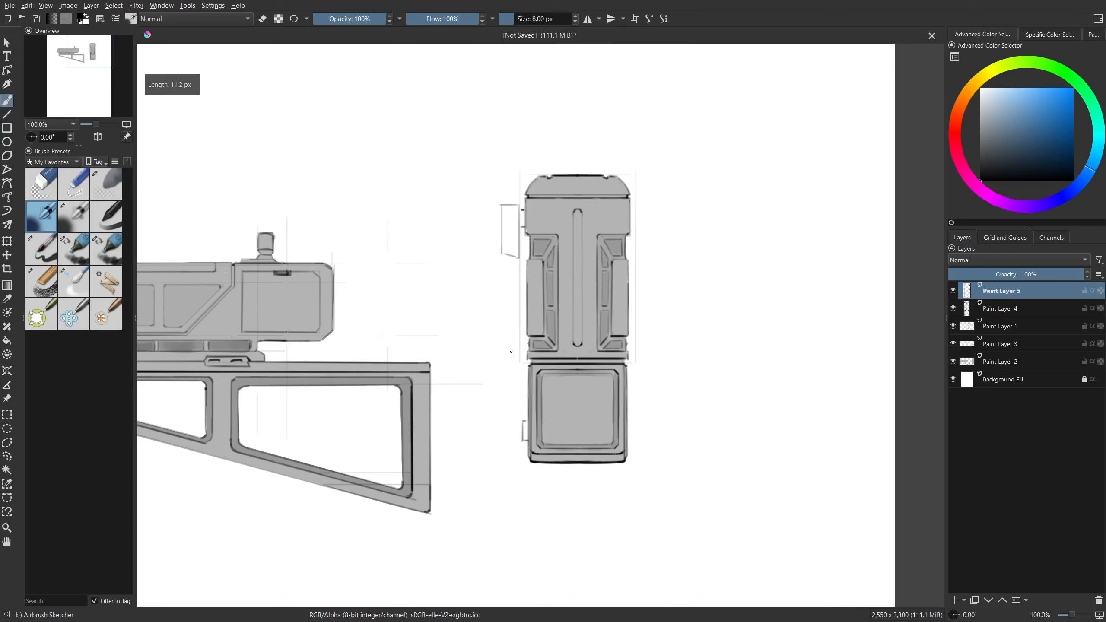
# Draw a small cable connector on the underside of the box.
pyautogui.press('v')
pyautogui.moveTo(506, 255); pyautogui.dragTo(506, 262)
pyautogui.moveTo(506, 262); pyautogui.dragTo(513, 263)
pyautogui.press('b')
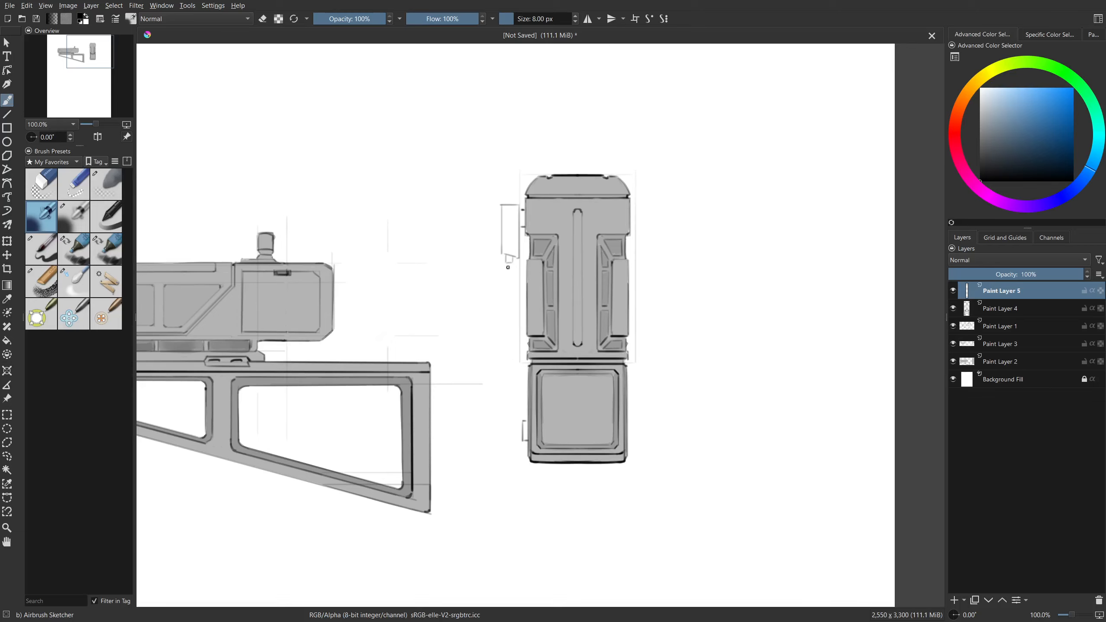
# Draw a thin cable hanging from the box's connector and looping up into the socket on the lower block.
pyautogui.moveTo(508, 302); pyautogui.dragTo(511, 449)
pyautogui.hotkey('ctrl', 'z')
pyautogui.moveTo(511, 262); pyautogui.dragTo(517, 446)
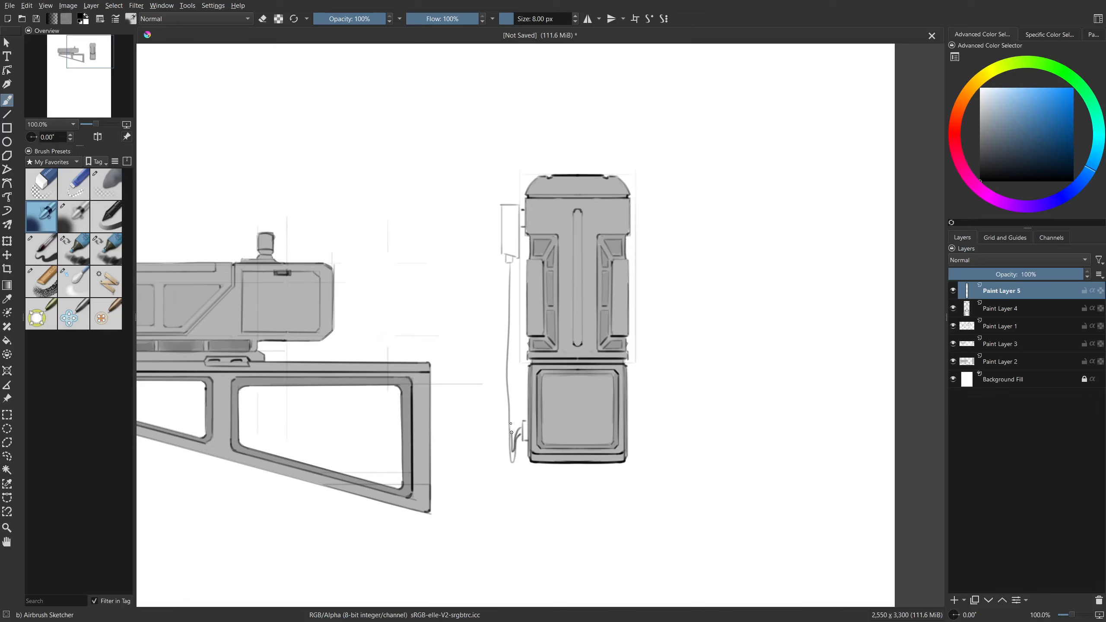
# Give the cable a second edge line and darken the plug where it meets the lower socket.
pyautogui.press('v')
pyautogui.moveTo(509, 261); pyautogui.dragTo(514, 437)
pyautogui.press('b')
pyautogui.hotkey('ctrl', 'z')
pyautogui.moveTo(511, 262); pyautogui.dragTo(506, 375)
pyautogui.moveTo(509, 323); pyautogui.dragTo(507, 379)
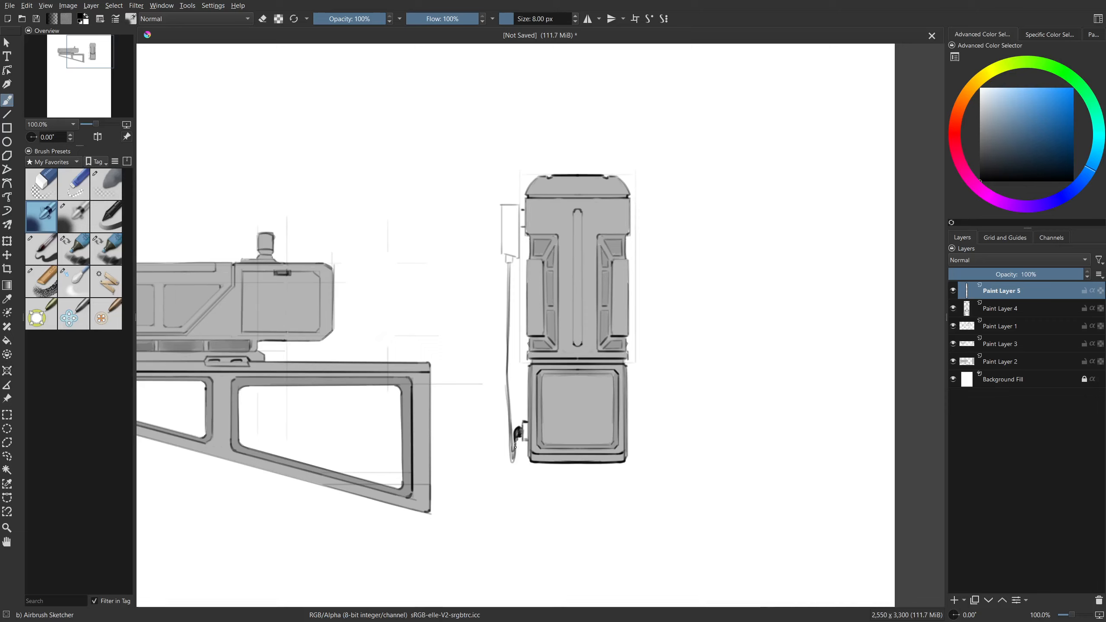
# On Paint Layer 2, paint the small box and its connector grey with the Basic-5 Size LinePen at 25.75 px.
pyautogui.scroll(3, 507, 300)
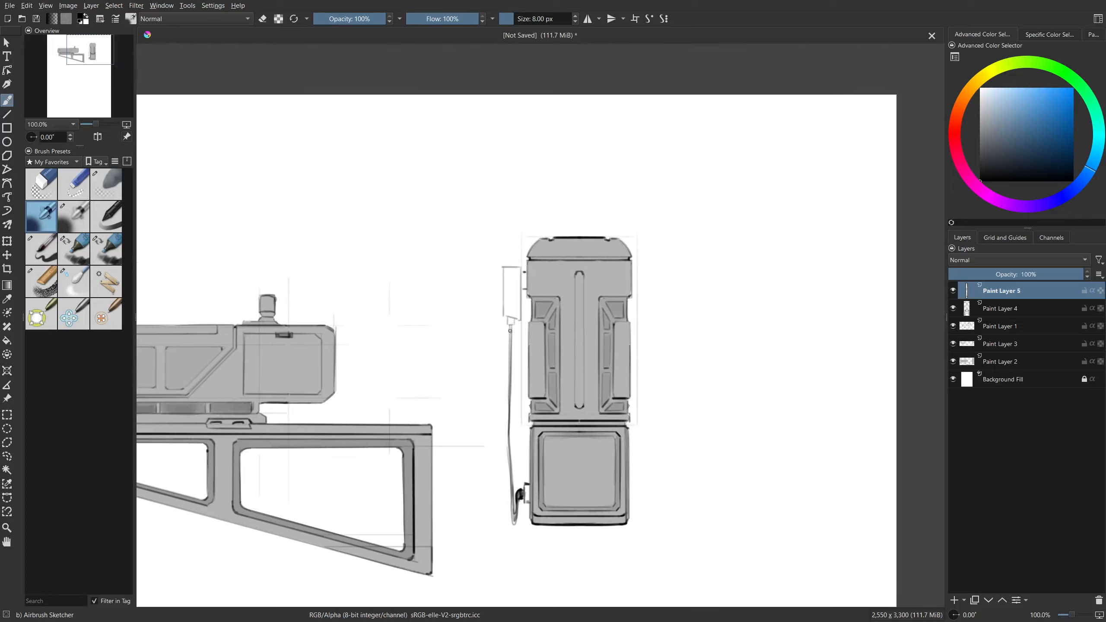
pyautogui.click(993, 362)
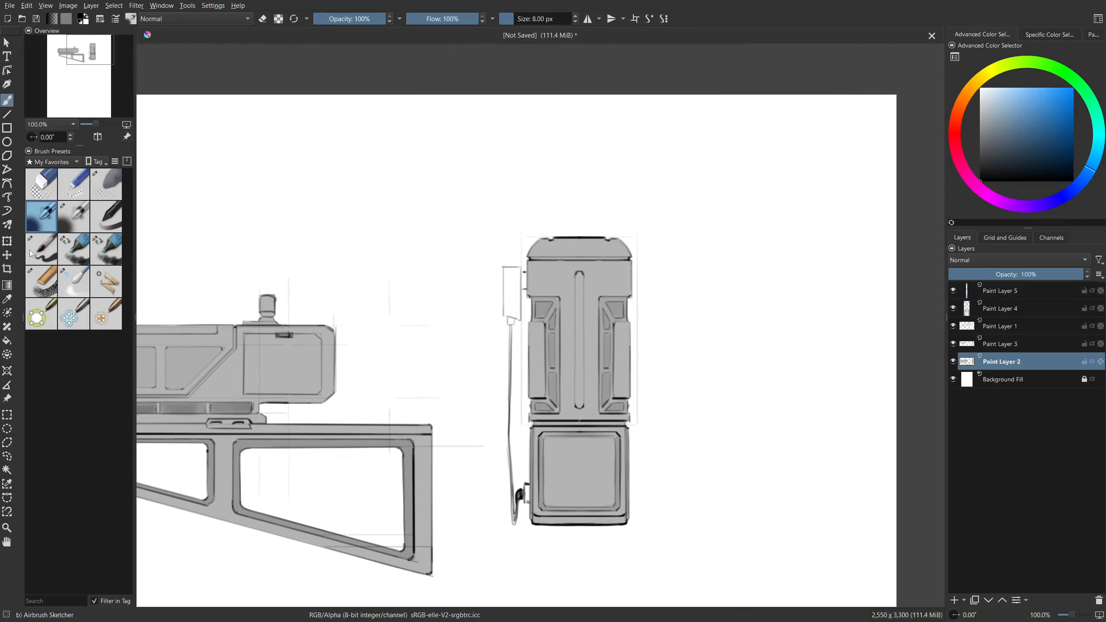
pyautogui.click(42, 250)
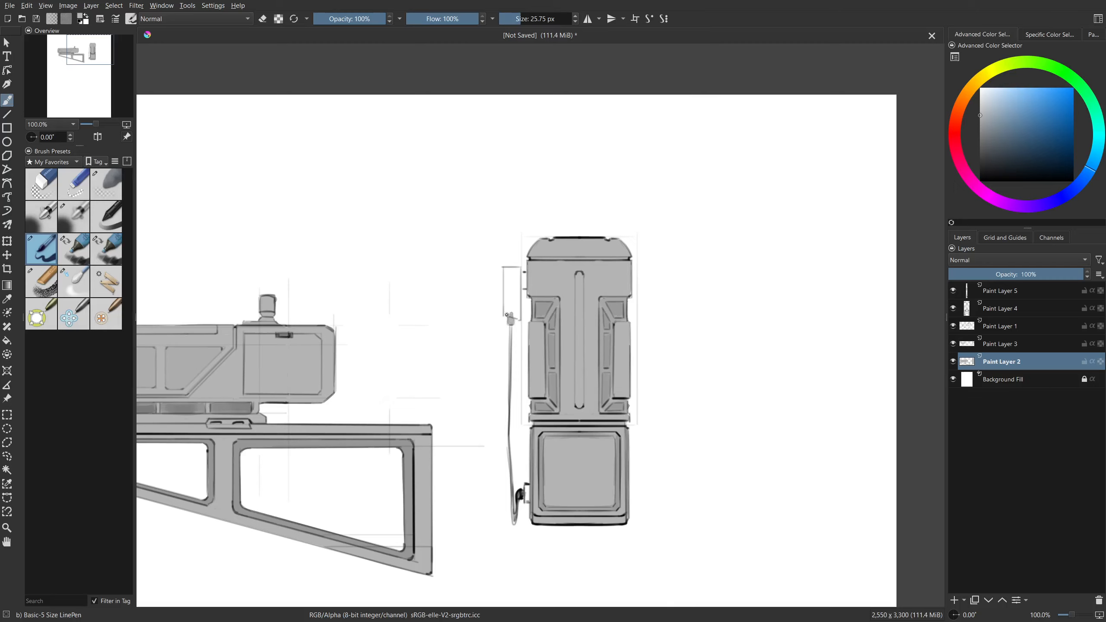
pyautogui.moveTo(517, 323)
pyautogui.mouseDown()
pyautogui.moveTo(518, 270)
pyautogui.moveTo(507, 270)
pyautogui.moveTo(508, 312)
pyautogui.mouseUp()
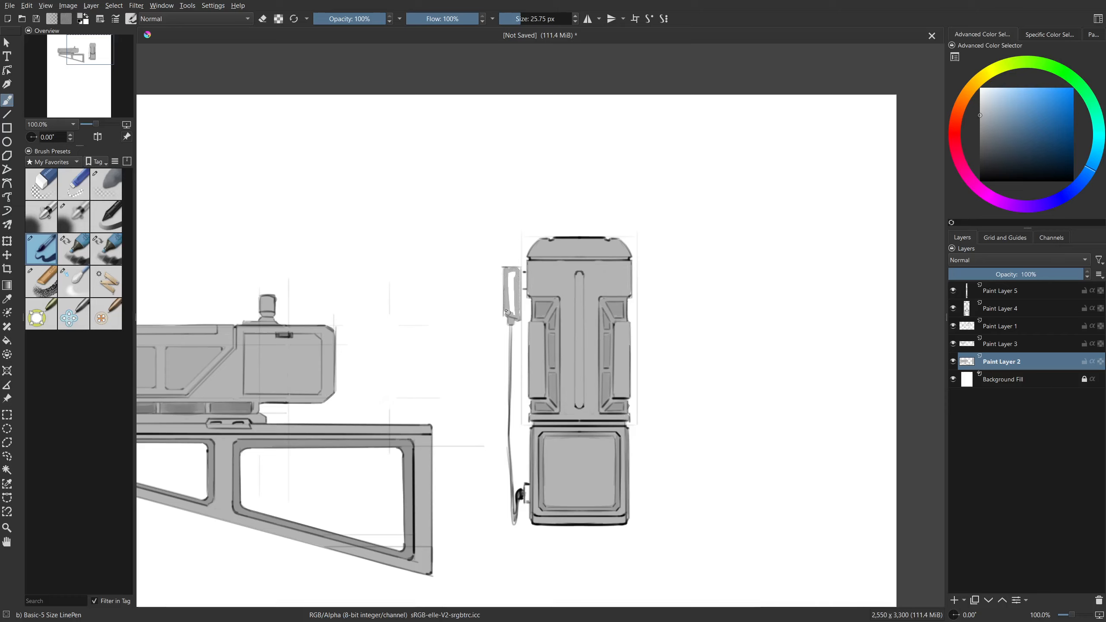
pyautogui.moveTo(511, 272)
pyautogui.mouseDown()
pyautogui.moveTo(515, 312)
pyautogui.moveTo(518, 279)
pyautogui.moveTo(518, 302)
pyautogui.moveTo(513, 292)
pyautogui.mouseUp()
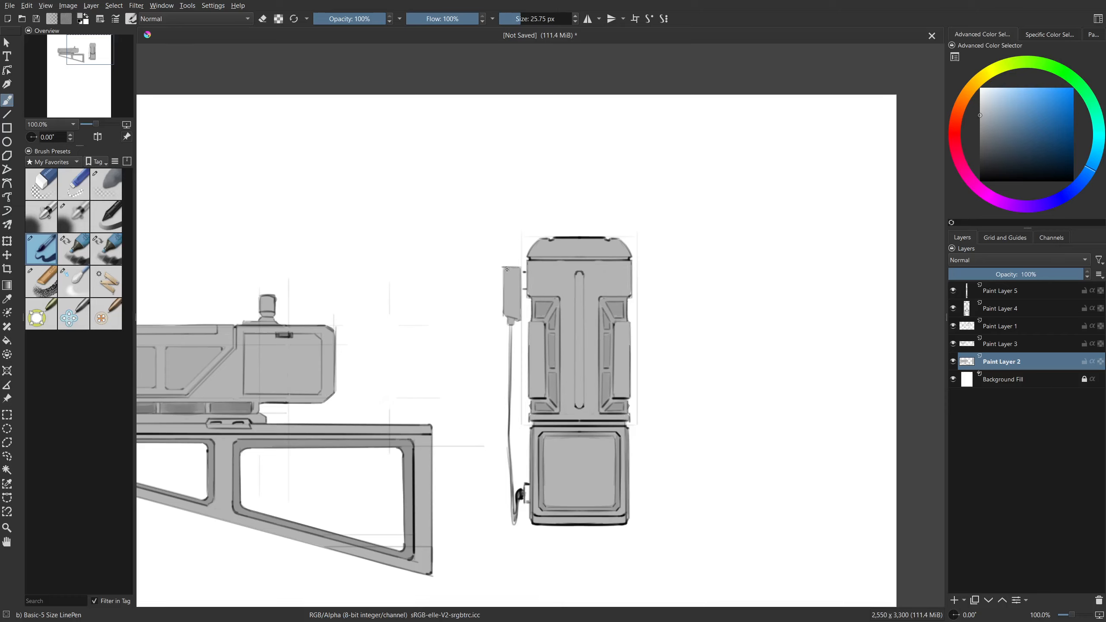
# Paint the box's mount and the lower block's cable socket grey.
pyautogui.moveTo(547, 312); pyautogui.dragTo(535, 327)
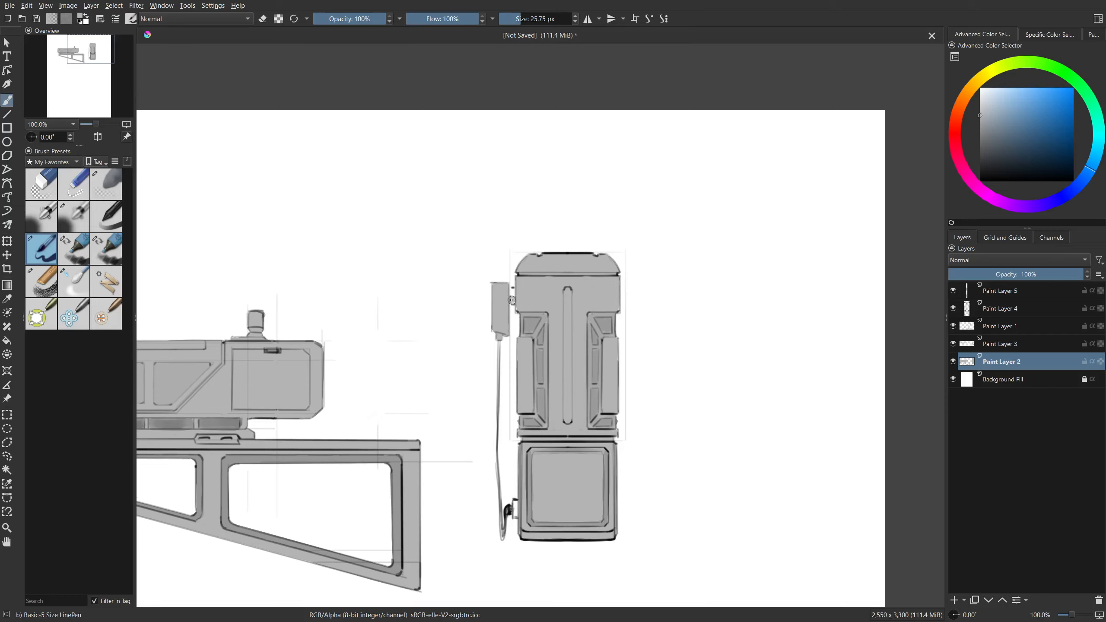
pyautogui.moveTo(610, 478)
pyautogui.mouseDown()
pyautogui.moveTo(593, 499)
pyautogui.moveTo(620, 394)
pyautogui.mouseUp()
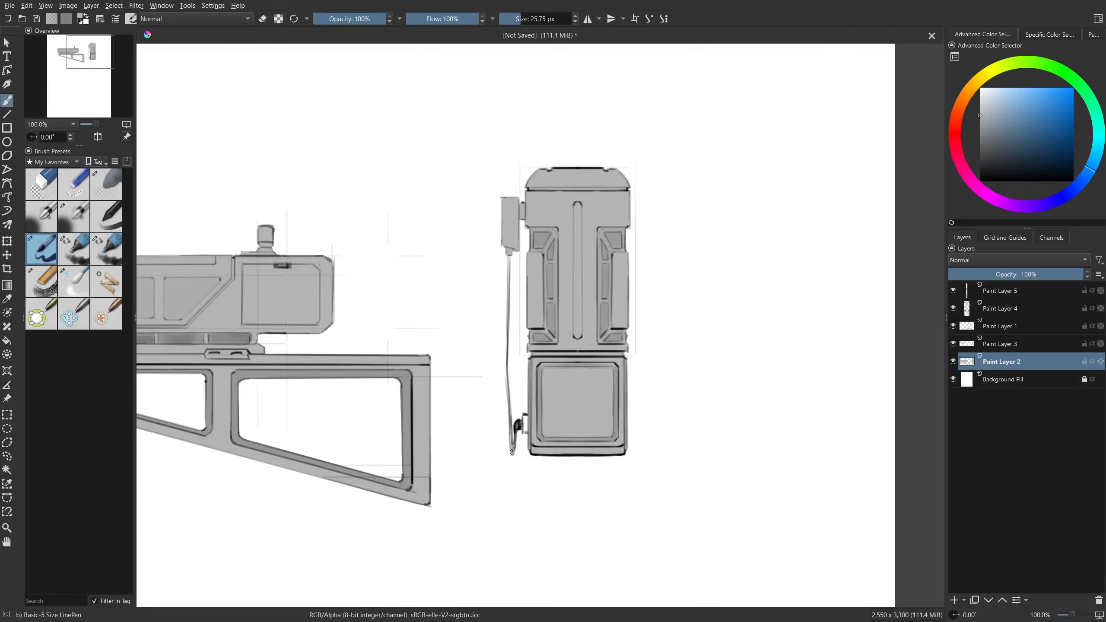
pyautogui.moveTo(525, 425); pyautogui.dragTo(526, 423)
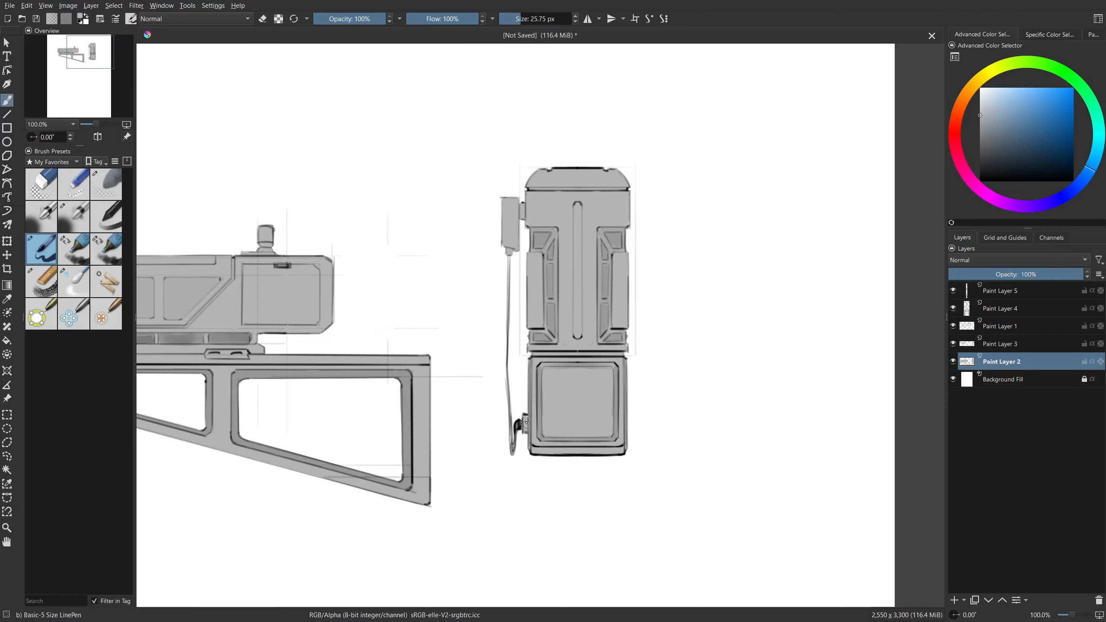
pyautogui.moveTo(538, 330)
pyautogui.mouseDown()
pyautogui.moveTo(568, 349)
pyautogui.moveTo(548, 403)
pyautogui.moveTo(539, 412)
pyautogui.moveTo(492, 396)
pyautogui.mouseUp()
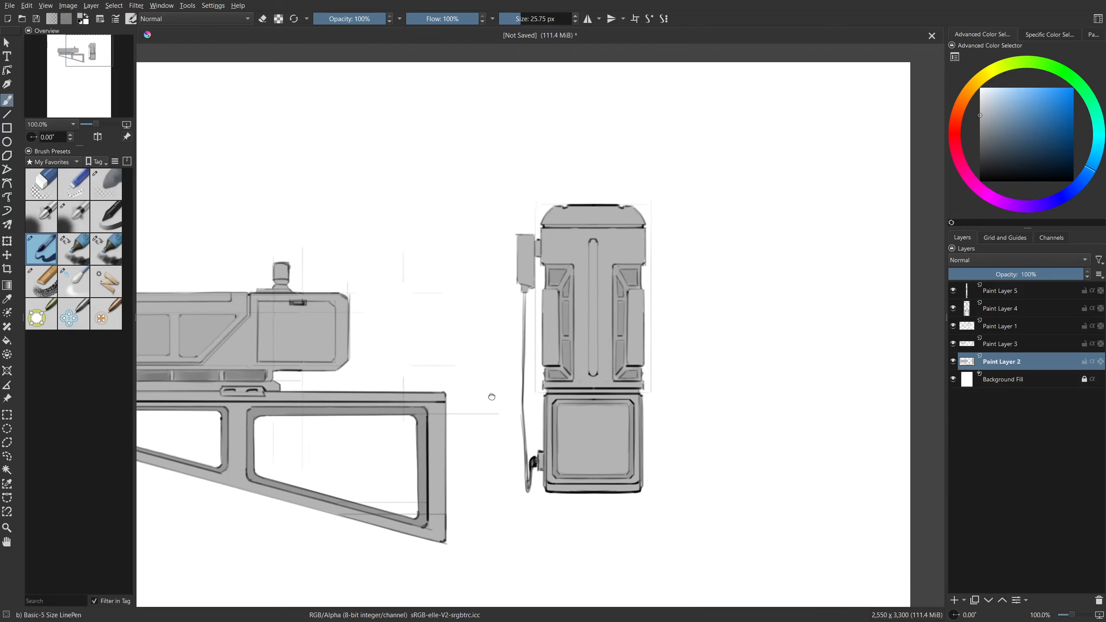
pyautogui.scroll(-1, 494, 385)
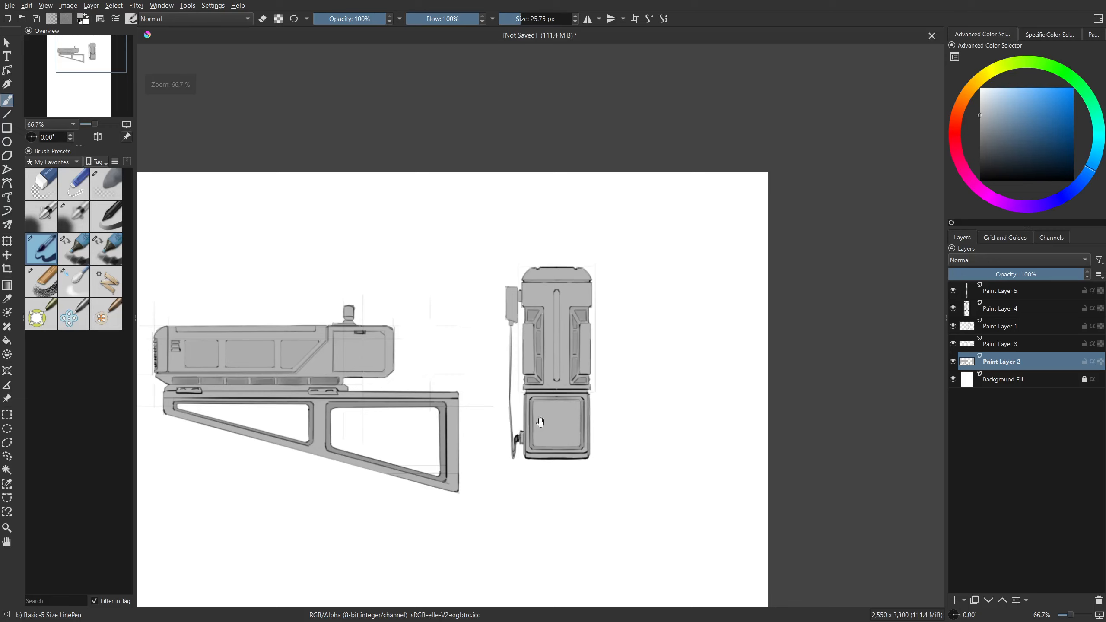
pyautogui.moveTo(463, 439); pyautogui.dragTo(546, 394)
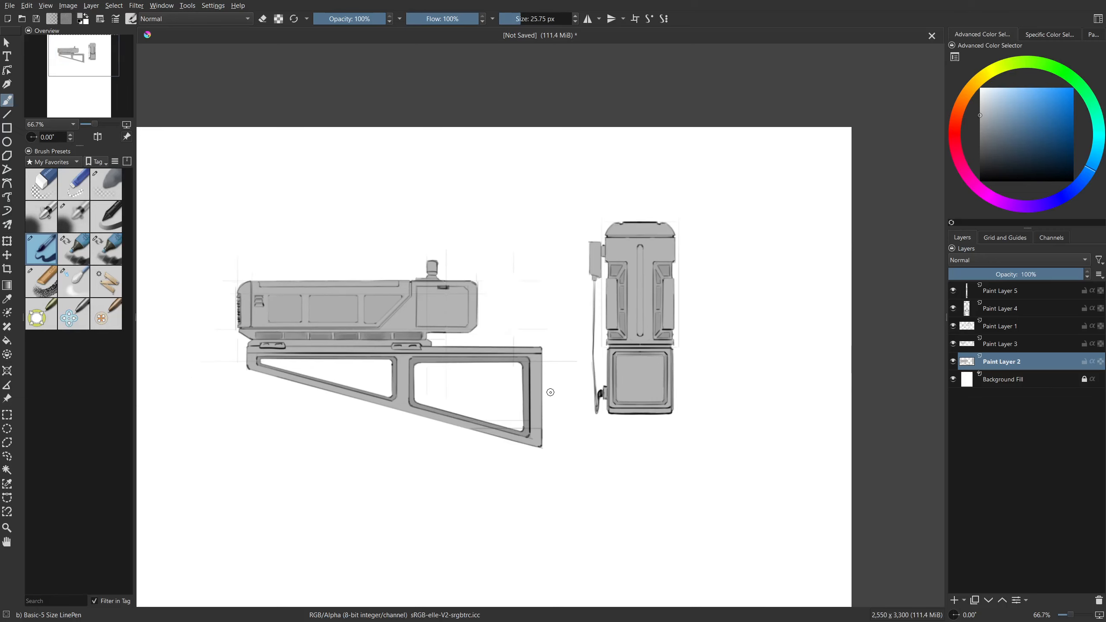
pyautogui.scroll(2, 582, 307)
pyautogui.moveTo(312, 240); pyautogui.dragTo(551, 361)
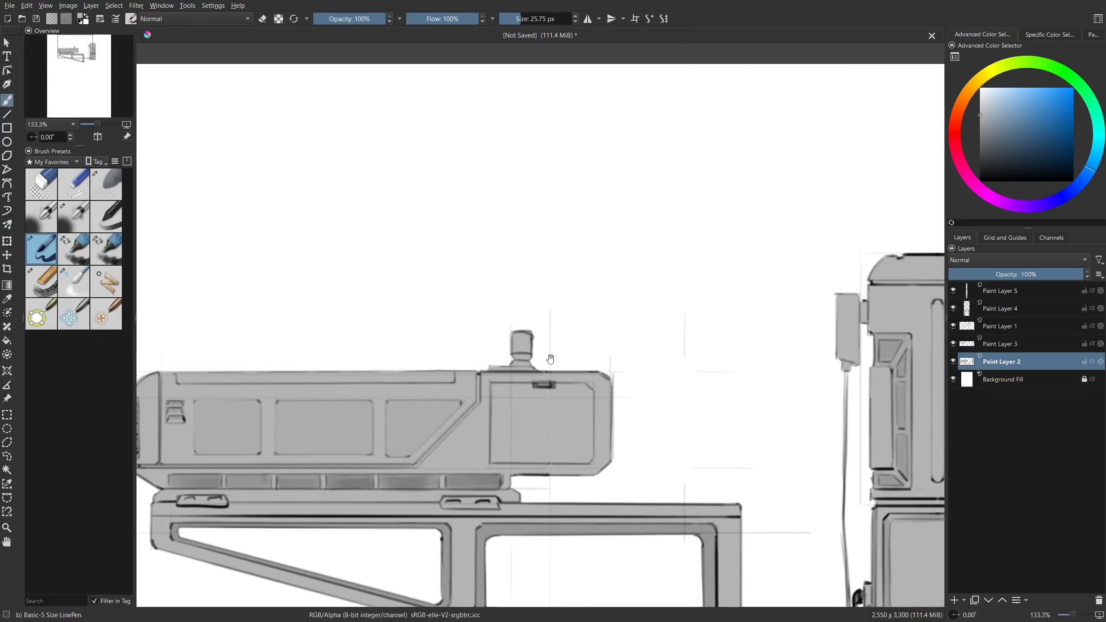
pyautogui.scroll(2, 511, 344)
pyautogui.scroll(-3, 541, 365)
pyautogui.moveTo(817, 441)
pyautogui.mouseDown()
pyautogui.moveTo(612, 352)
pyautogui.moveTo(645, 357)
pyautogui.mouseUp()
pyautogui.scroll(-1, 633, 376)
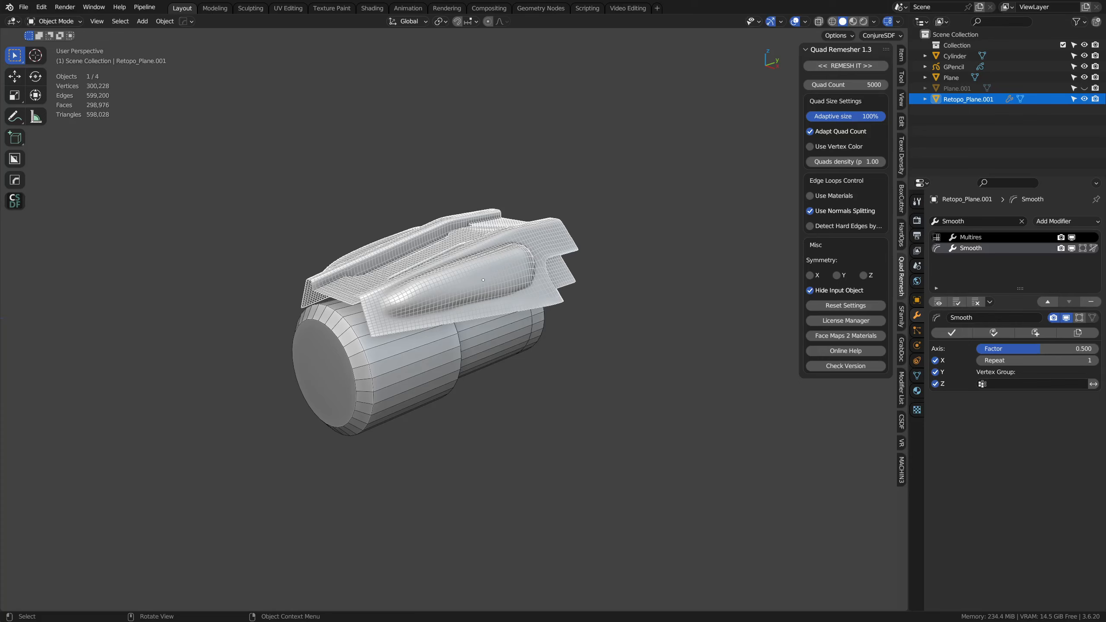
# Switch to Blender, start a new file without saving the current scene, and delete the default cube.
pyautogui.click(24, 7)
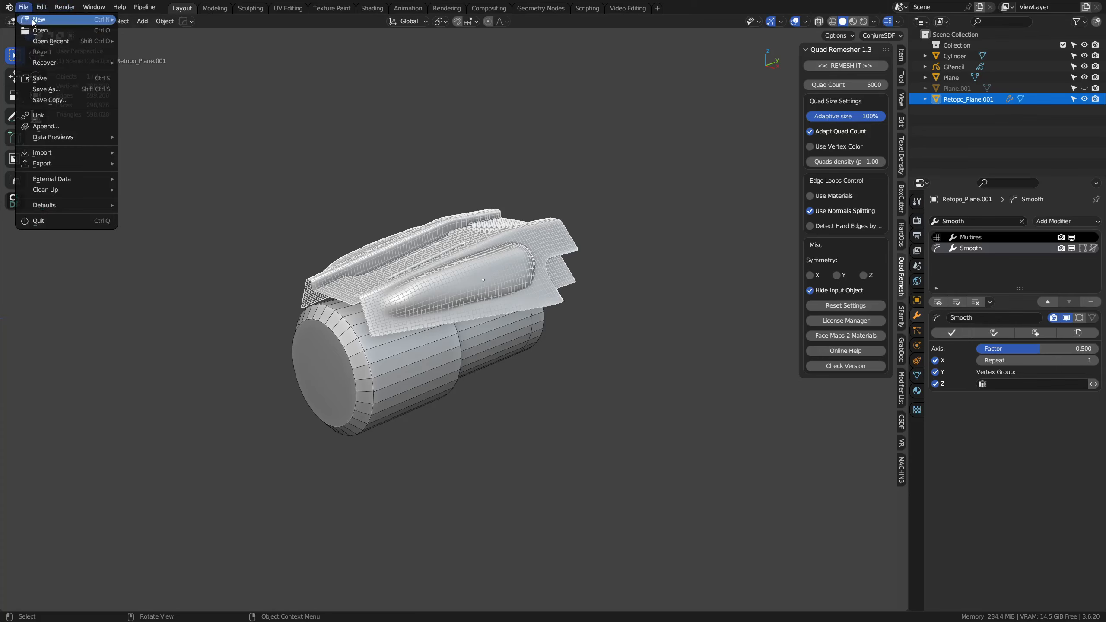
pyautogui.moveTo(45, 19)
pyautogui.click(187, 24)
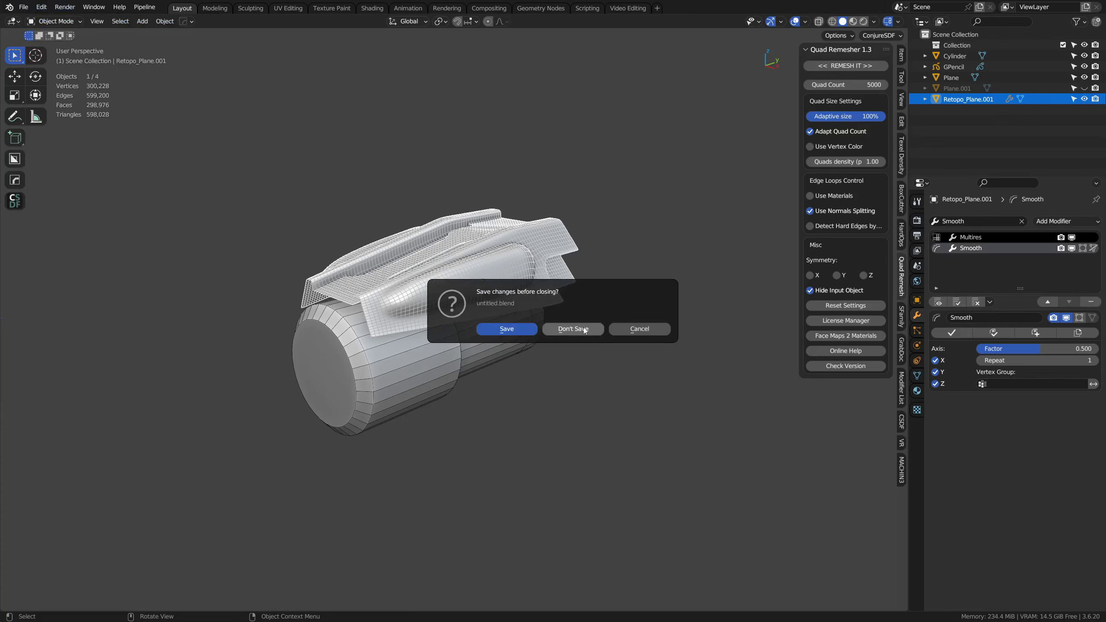
pyautogui.click(585, 330)
pyautogui.moveTo(427, 340); pyautogui.dragTo(545, 349)
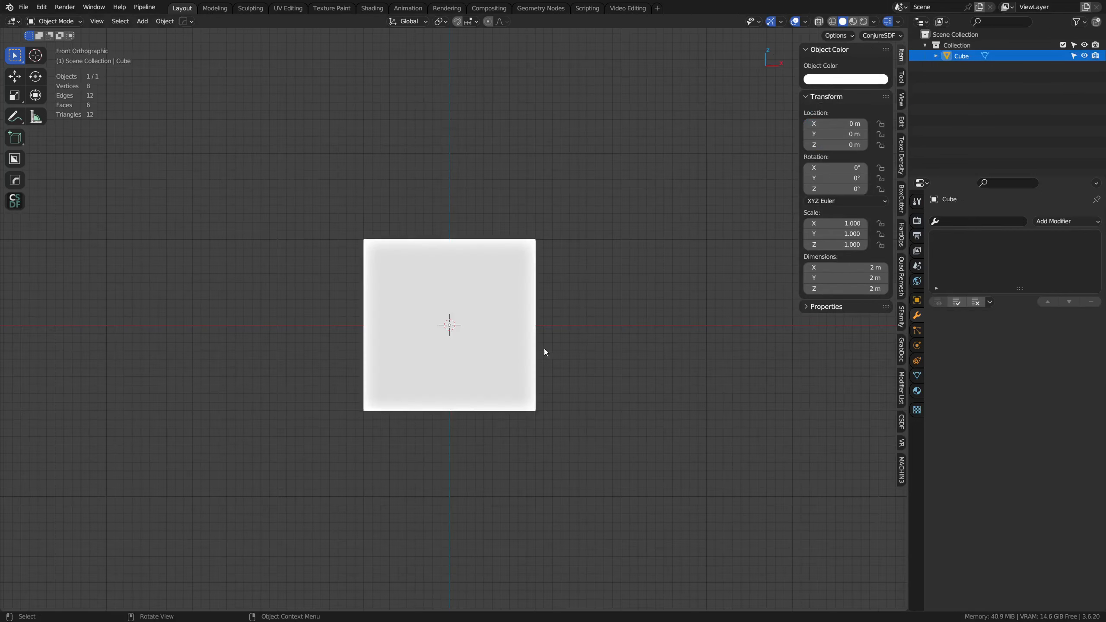
pyautogui.press('x')
pyautogui.click(453, 353)
pyautogui.moveTo(453, 358); pyautogui.dragTo(592, 380)
# Add a mesh plane and narrow its geometry along the Y axis to about 1.13 m.
pyautogui.hotkey('shift', 'a')
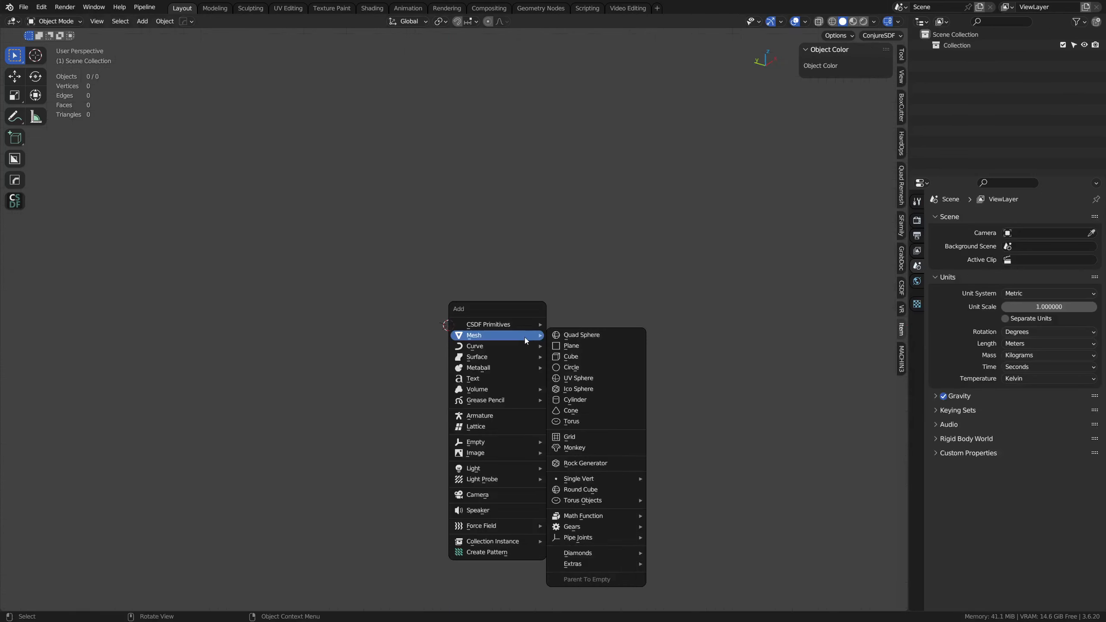
pyautogui.click(577, 356)
pyautogui.press('Tab')
pyautogui.press('2')
pyautogui.click(518, 363)
pyautogui.moveTo(523, 364); pyautogui.dragTo(623, 457)
pyautogui.press('a')
pyautogui.press('s')
pyautogui.press('x')
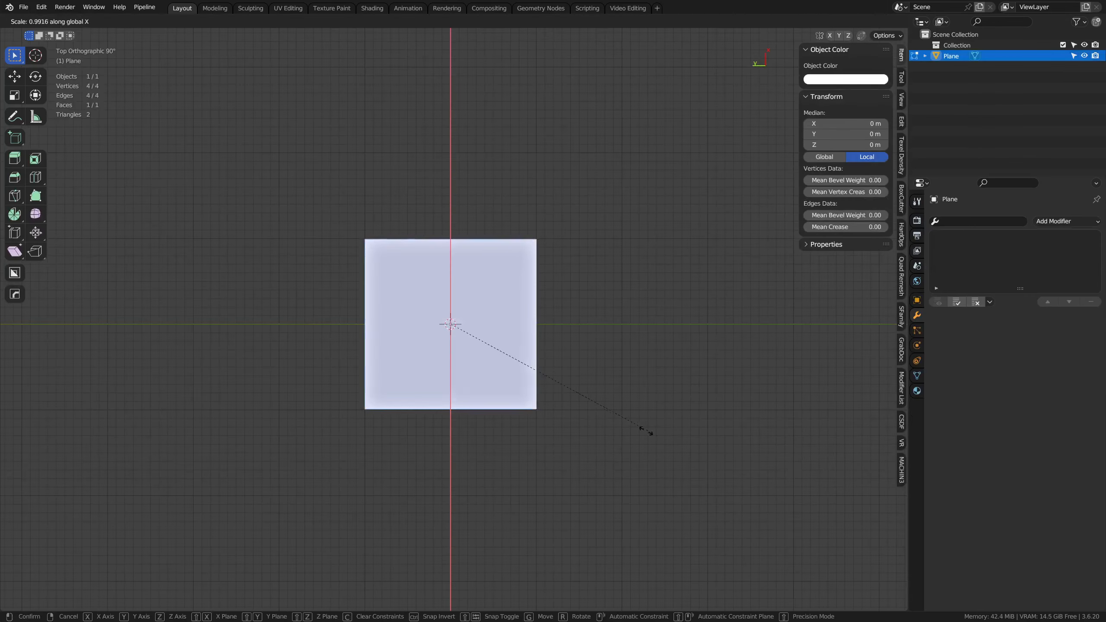
pyautogui.press('y')
pyautogui.click(553, 399)
# Symmetrize the plane across its centre line and extrude its front long edge downward about 0.73 m.
pyautogui.hotkey('alt', 'x')
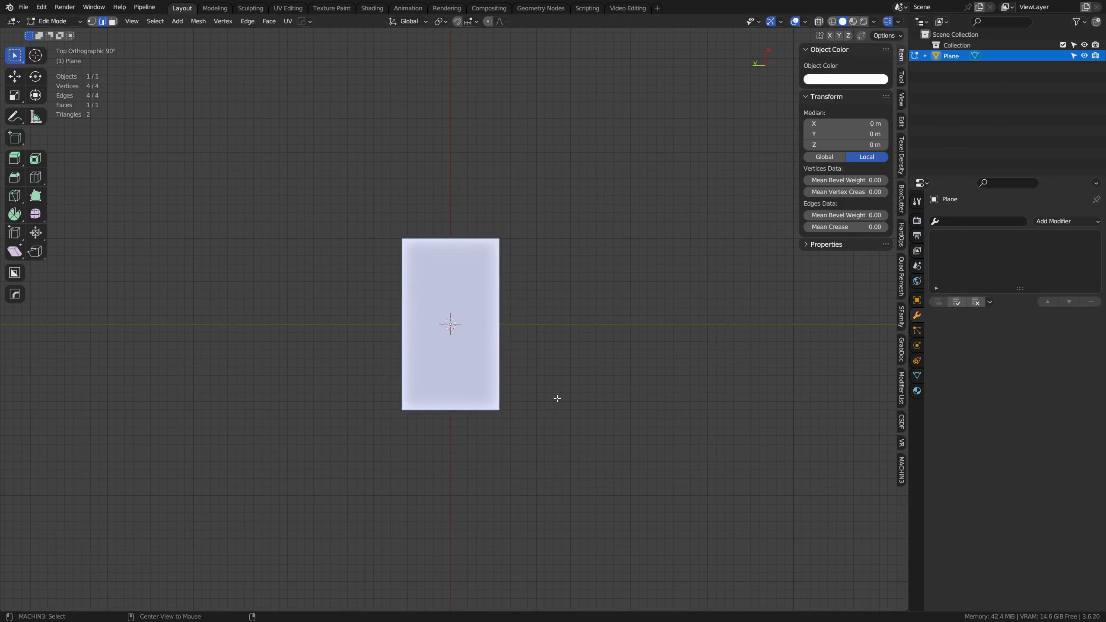
pyautogui.click(503, 395)
pyautogui.moveTo(598, 428); pyautogui.dragTo(487, 321)
pyautogui.press('e')
pyautogui.click(482, 400)
# Move the front wall's lower corner vertex at the positive X end inward along X to create a slanted end.
pyautogui.press('1')
pyautogui.click(526, 394)
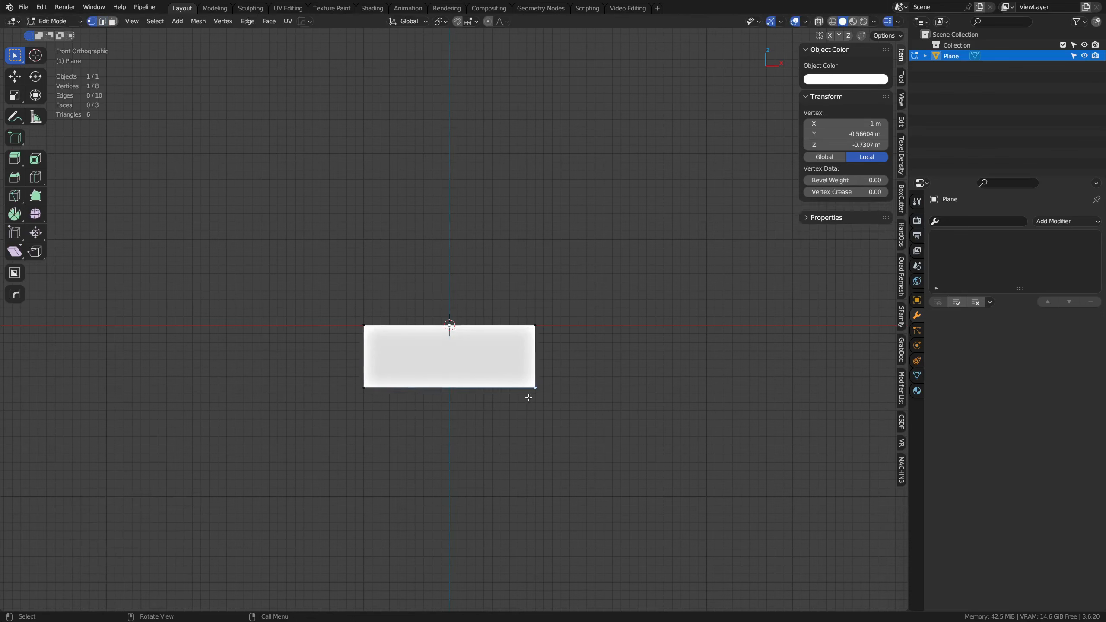
pyautogui.press('g')
pyautogui.press('x')
pyautogui.click(437, 396)
# Extrude the front wall's opposite vertical edge twice: -0.398 m in X with 0.197 m in Y, and about 0.72 m straight along negative X.
pyautogui.moveTo(436, 396); pyautogui.dragTo(366, 585)
pyautogui.press('2')
pyautogui.click(455, 391)
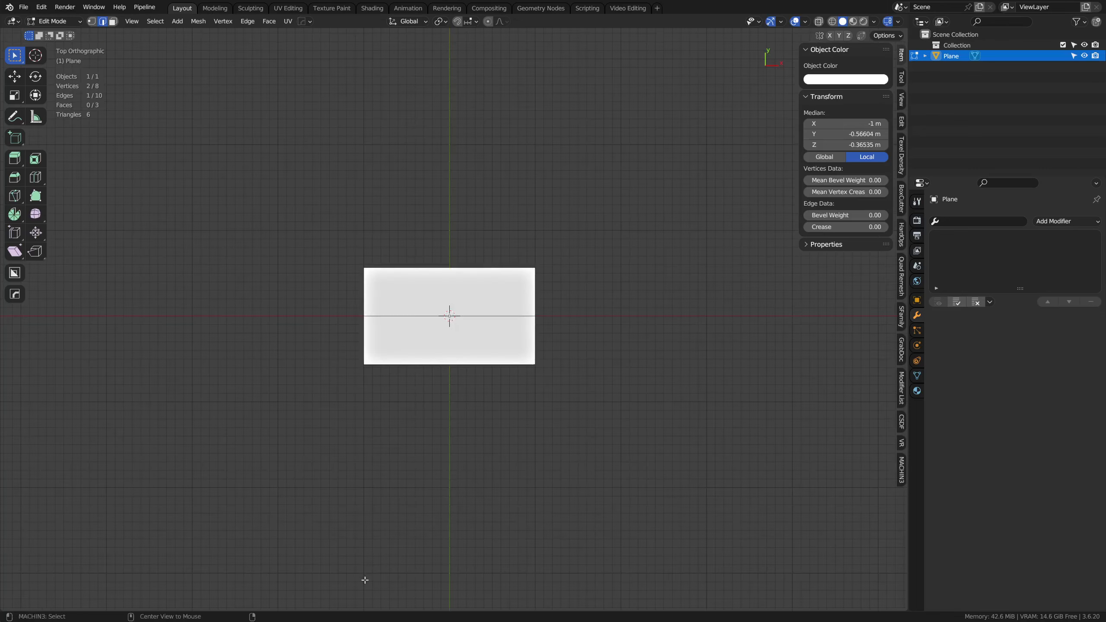
pyautogui.moveTo(423, 455); pyautogui.dragTo(480, 501)
pyautogui.press('e')
pyautogui.click(383, 481)
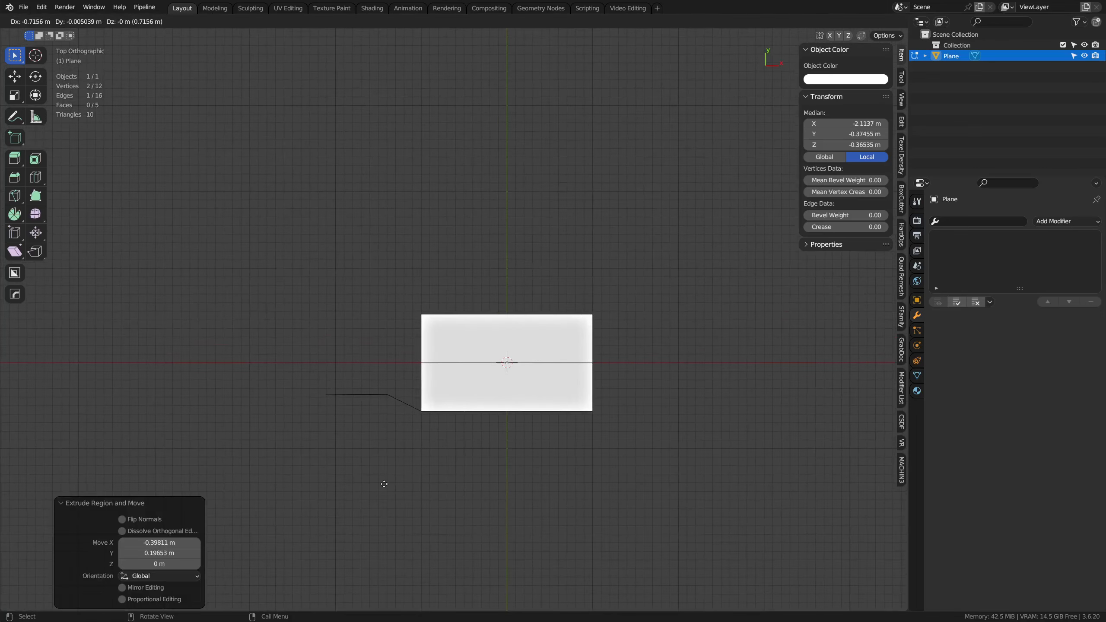
# Knife a vertical cut through the front wall near the pointed tip of its slanted end.
pyautogui.moveTo(383, 482); pyautogui.dragTo(468, 341)
pyautogui.moveTo(544, 439); pyautogui.dragTo(580, 420)
pyautogui.click(491, 422)
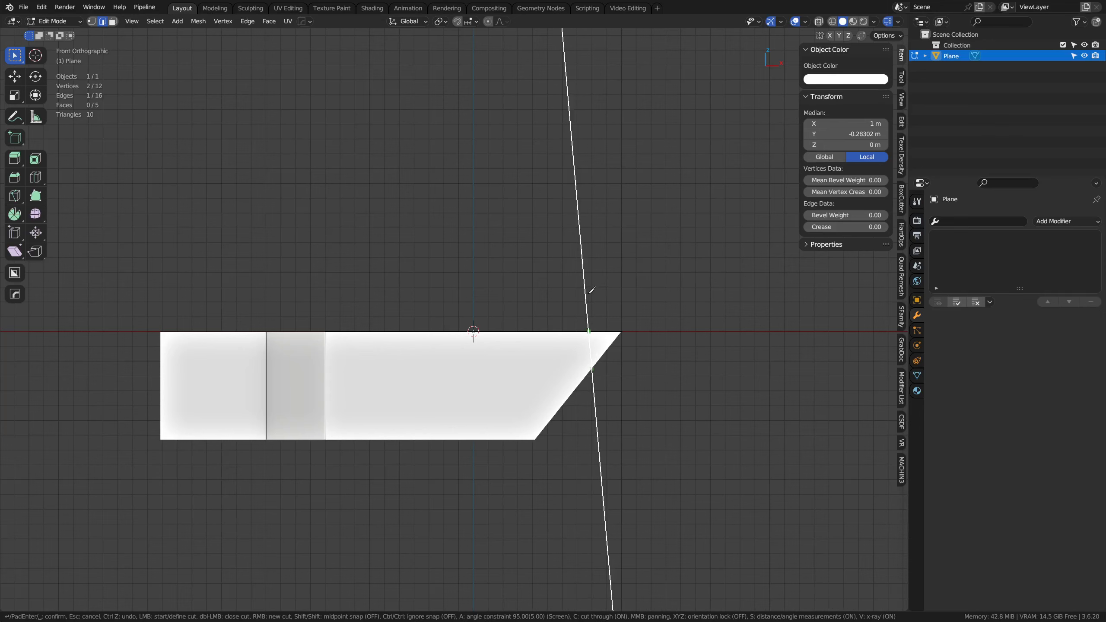
pyautogui.press('Return')
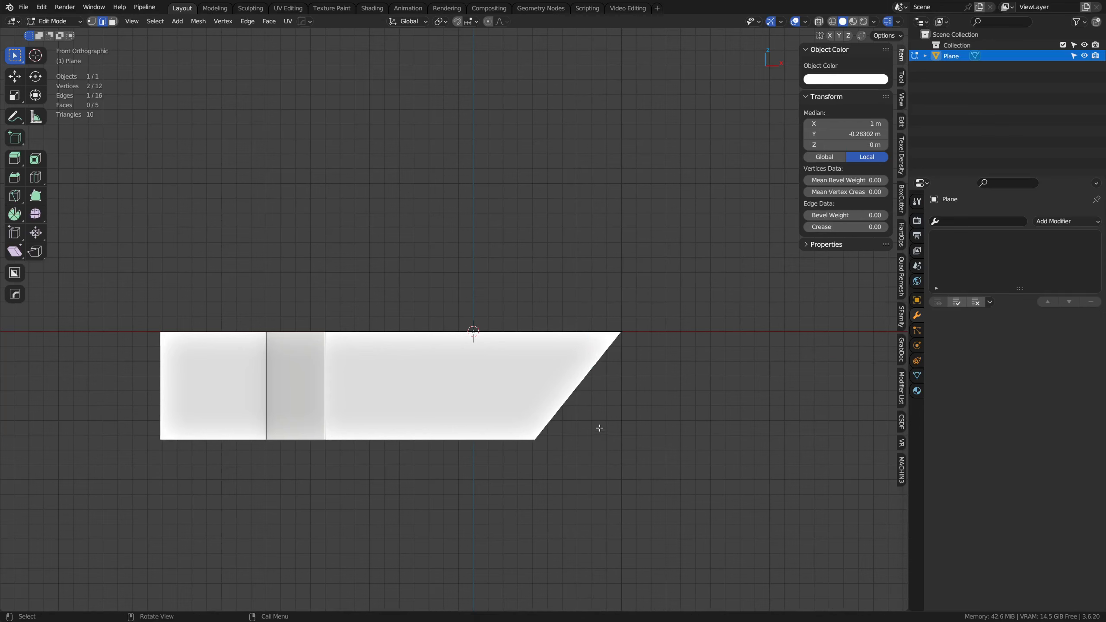
pyautogui.click(577, 386)
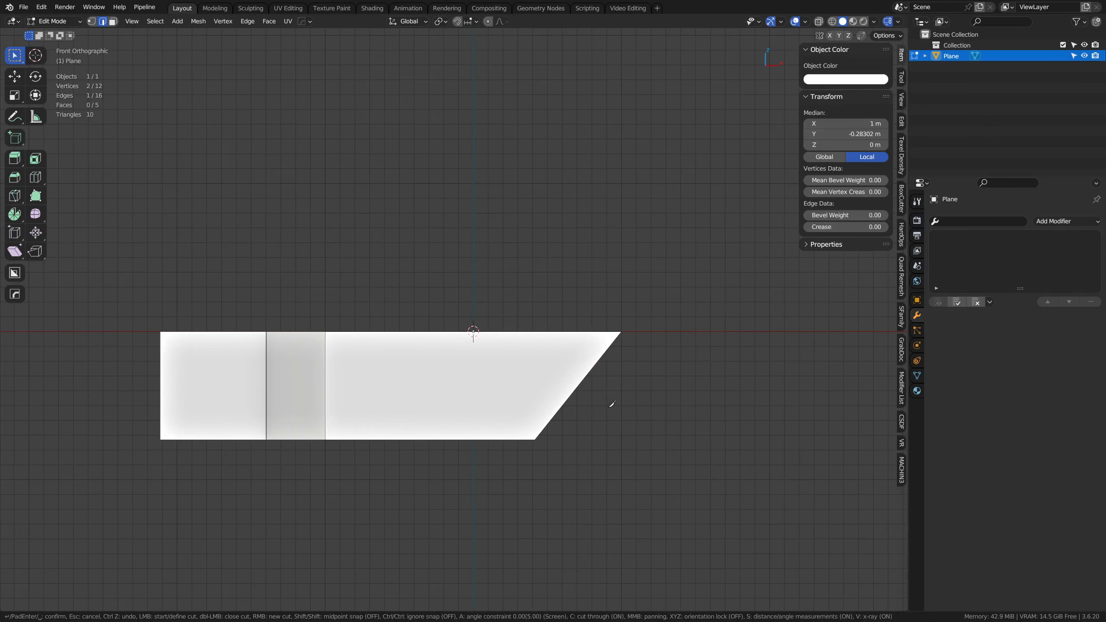
pyautogui.click(601, 301)
pyautogui.press('Return')
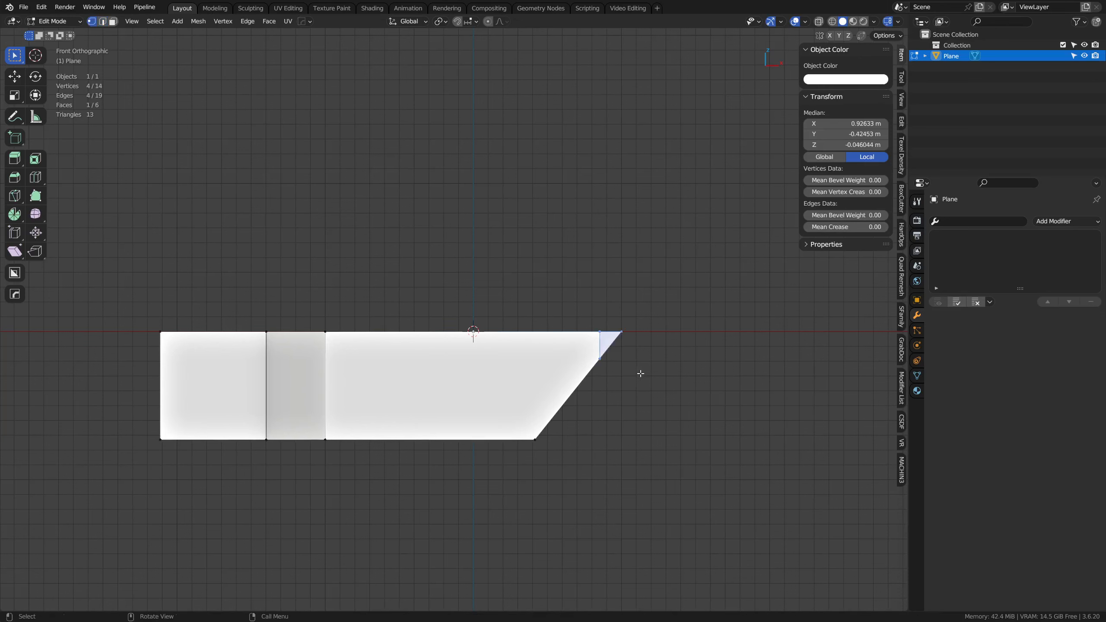
# Delete the vertices at the pointed end, removing the cut-off triangular tip and the attached top faces.
pyautogui.hotkey('alt', 'z')
pyautogui.moveTo(641, 374); pyautogui.dragTo(585, 419)
pyautogui.press('x')
pyautogui.click(606, 276)
pyautogui.hotkey('alt', 'z')
# Extrude the short vertical edge at the blunted end about 0.72 m along Y.
pyautogui.press('2')
pyautogui.click(562, 423)
pyautogui.press('e')
pyautogui.press('x')
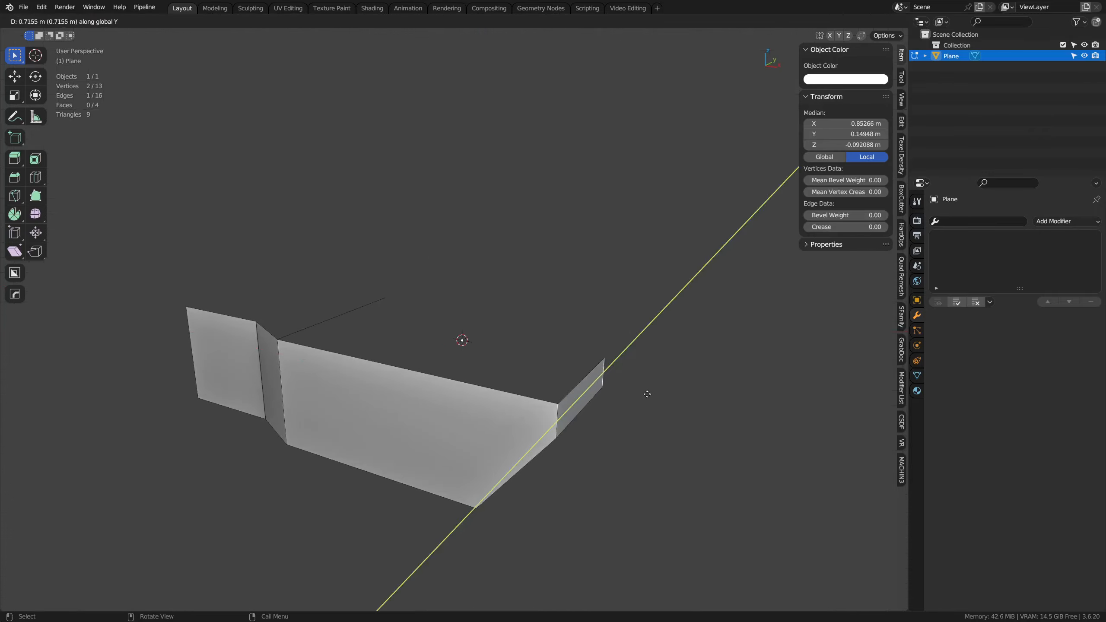
pyautogui.click(652, 390)
# Delete the two loose edges left over from the removed top faces.
pyautogui.moveTo(505, 473); pyautogui.dragTo(484, 458)
pyautogui.moveTo(483, 458); pyautogui.dragTo(508, 440)
pyautogui.click(521, 374)
pyautogui.press('x')
pyautogui.keyDown('shift'); pyautogui.click(481, 343); pyautogui.keyUp('shift')
pyautogui.press('x')
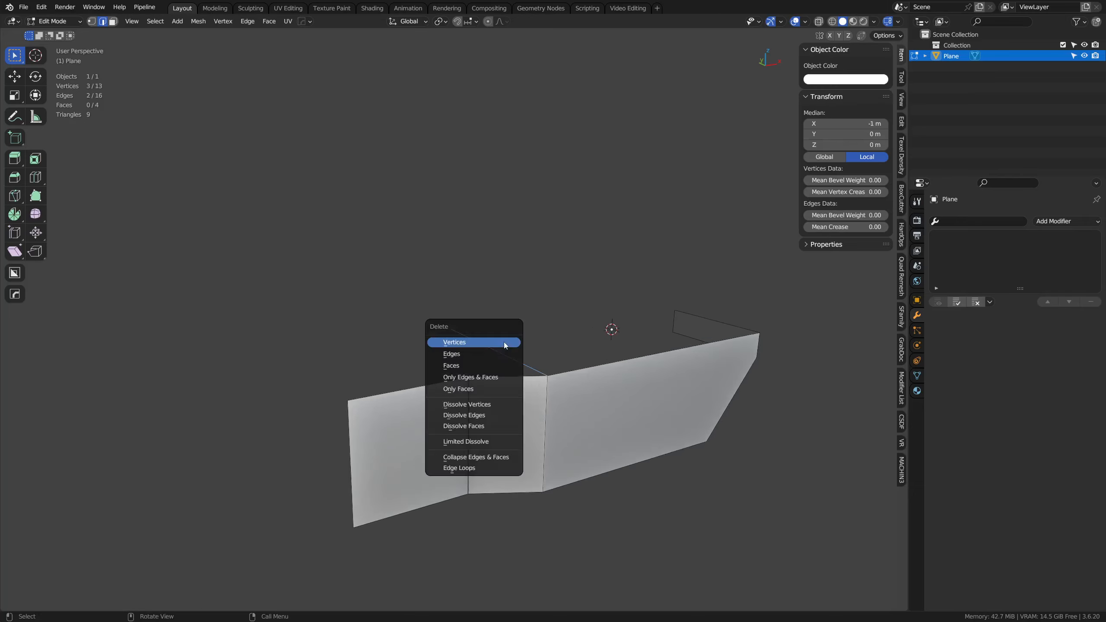
pyautogui.press('Escape')
pyautogui.press('x')
pyautogui.click(513, 356)
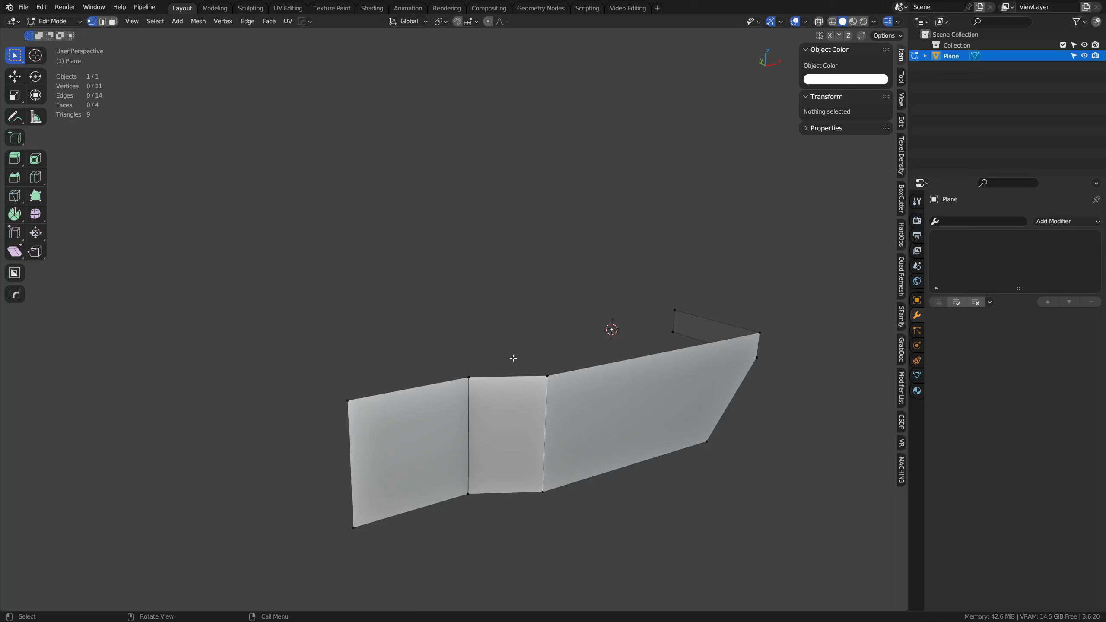
# Lower the top edge of the offset end panel about 0.17 m along Z.
pyautogui.click(465, 380)
pyautogui.press('KP_1')
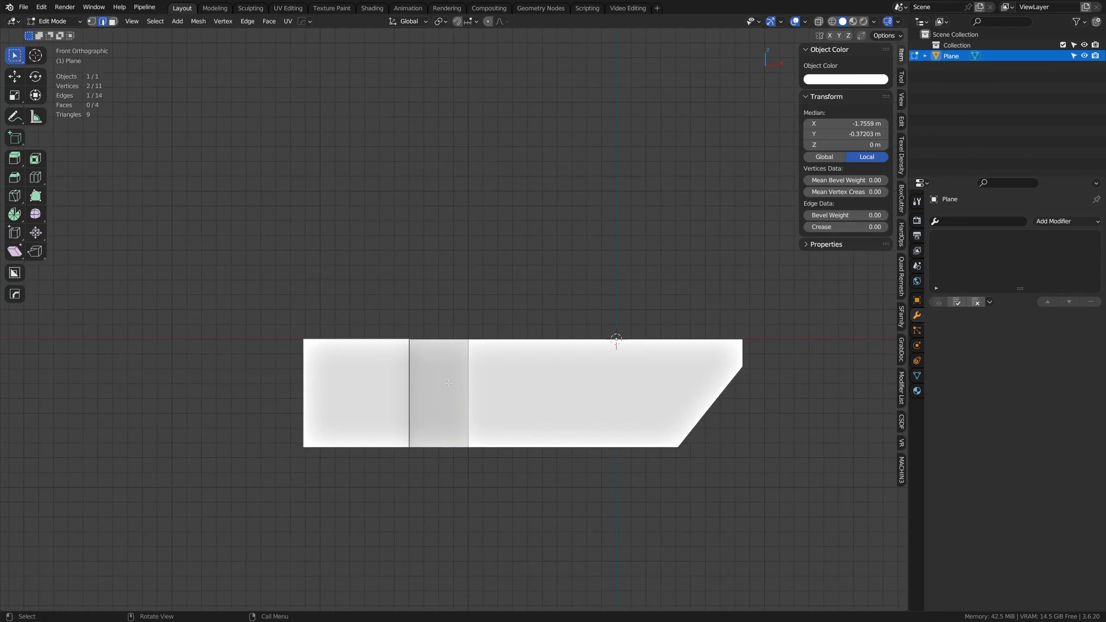
pyautogui.press('g')
pyautogui.press('z')
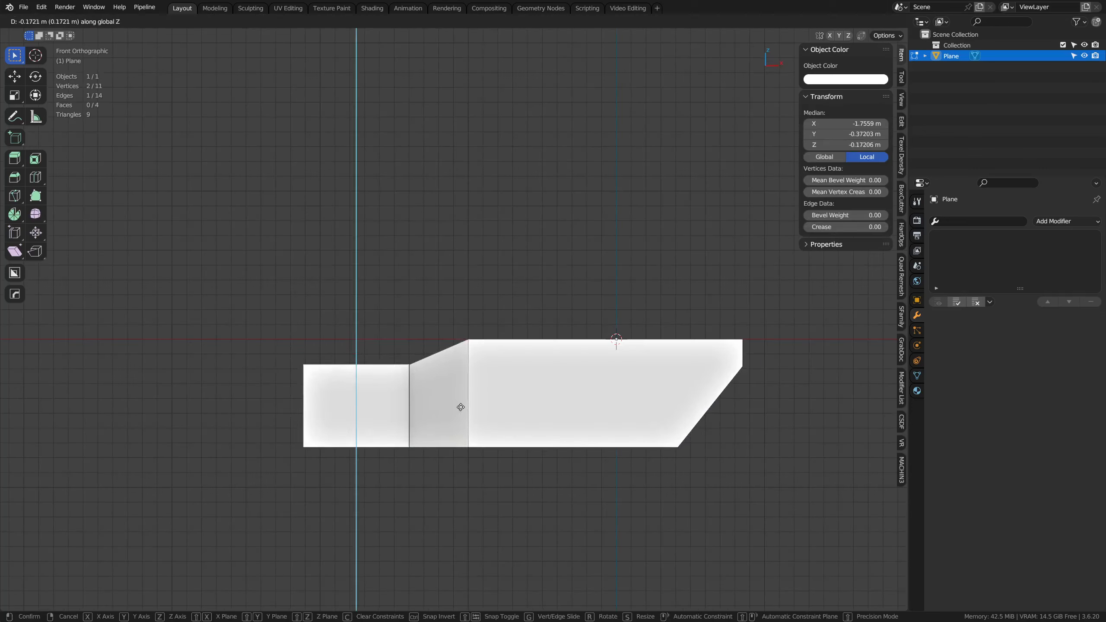
pyautogui.click(461, 407)
# Turn on snapping and extrude the three top edges of the side walls inward along Y by about 0.77 m.
pyautogui.moveTo(461, 407); pyautogui.dragTo(491, 430)
pyautogui.click(486, 429)
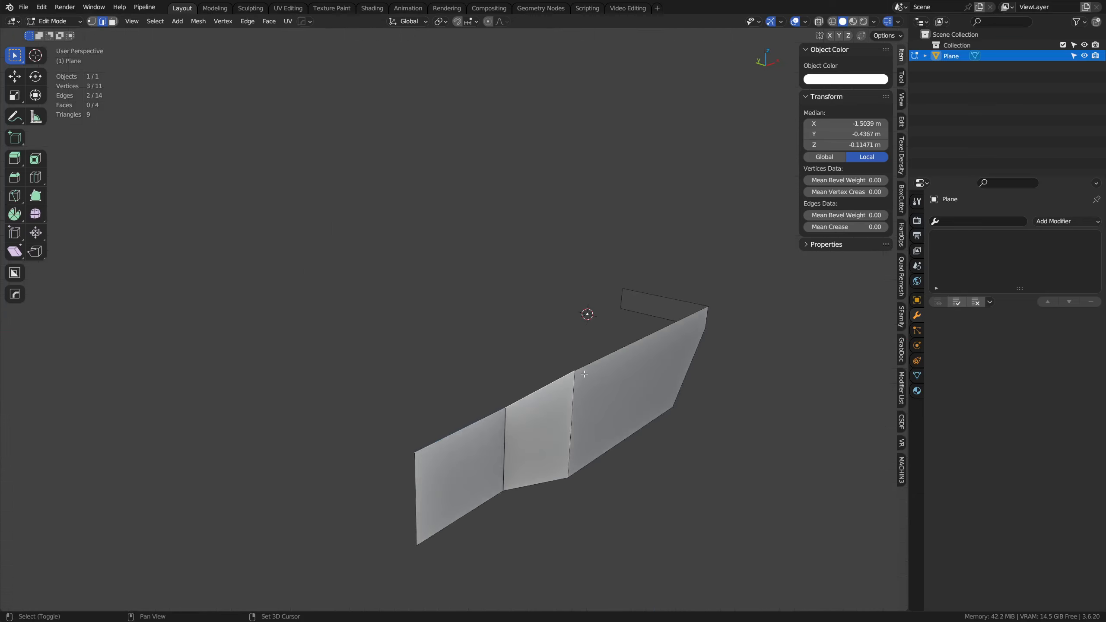
pyautogui.hotkey('shift', 'Tab')
pyautogui.click(686, 379)
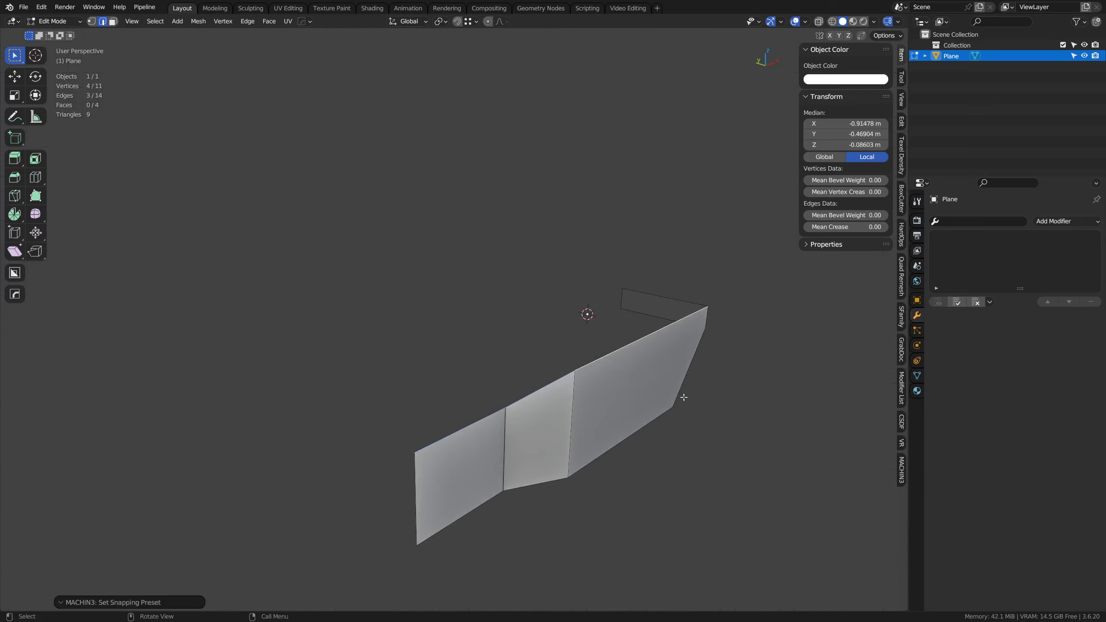
pyautogui.moveTo(709, 289); pyautogui.dragTo(705, 306)
pyautogui.press('y')
pyautogui.click(588, 217)
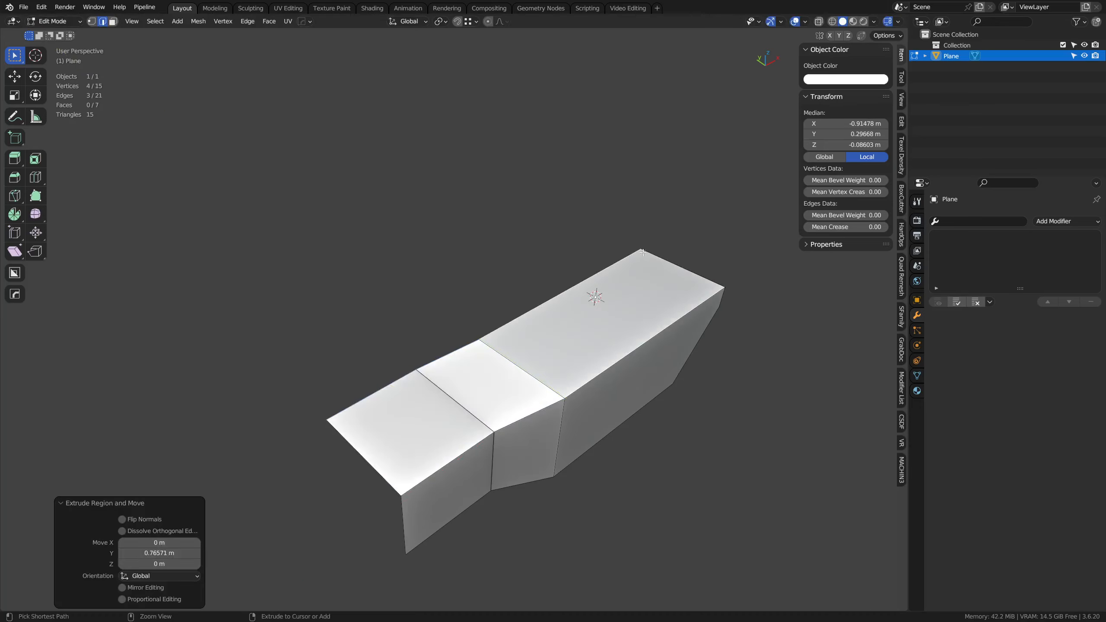
# Symmetrize the entire half shape along Y into a full body and return to Object Mode.
pyautogui.press('a')
pyautogui.moveTo(611, 418); pyautogui.dragTo(719, 411)
pyautogui.hotkey('alt', 'y')
pyautogui.moveTo(637, 456); pyautogui.dragTo(416, 393)
pyautogui.press('Tab')
pyautogui.hotkey('alt', 'a')
# Add a cube and move it along X to about -1.95 m, over the body's narrow end.
pyautogui.moveTo(530, 400); pyautogui.dragTo(481, 401)
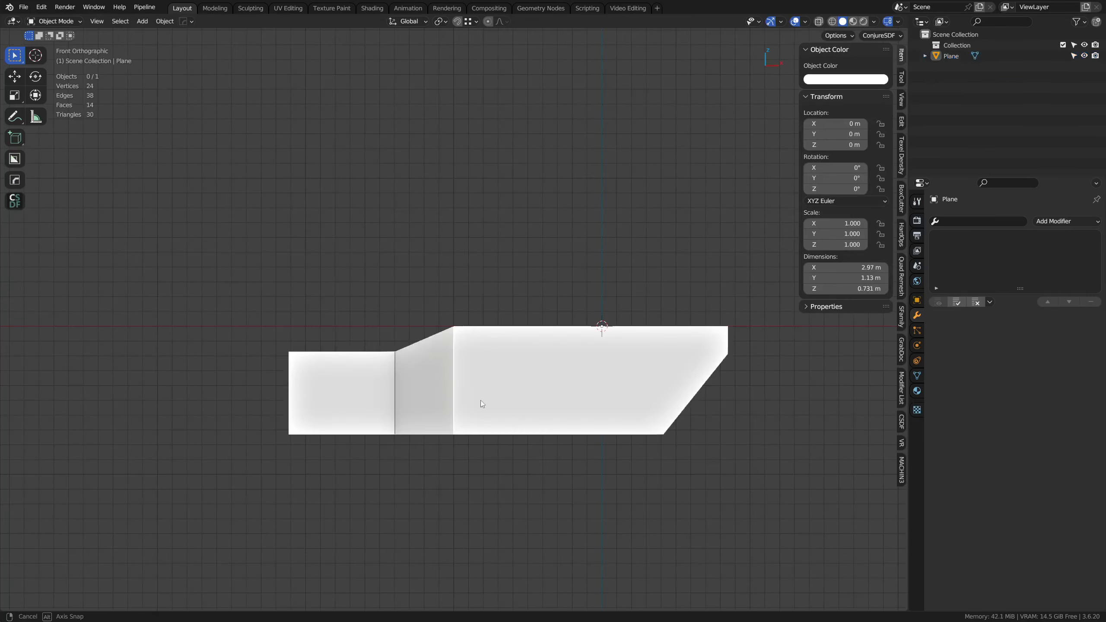
pyautogui.hotkey('shift', 'a')
pyautogui.moveTo(494, 393)
pyautogui.click(555, 171)
pyautogui.press('g')
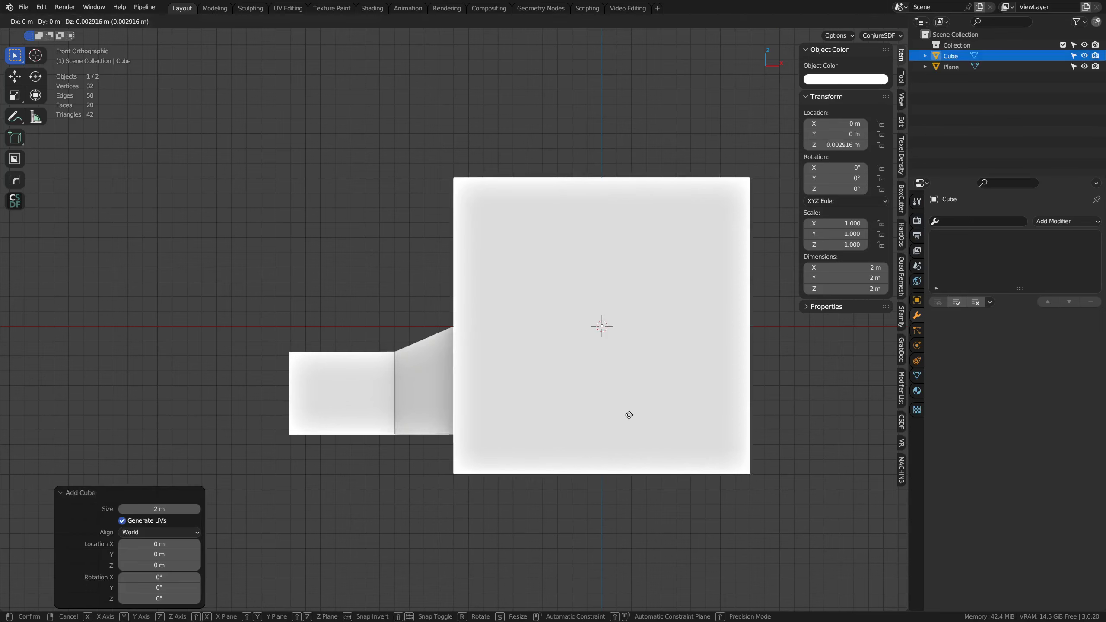
pyautogui.press('y')
pyautogui.press('x')
pyautogui.click(341, 411)
# Show the models see-through and scale the cube's mesh down to about 1.12 m.
pyautogui.press('Tab')
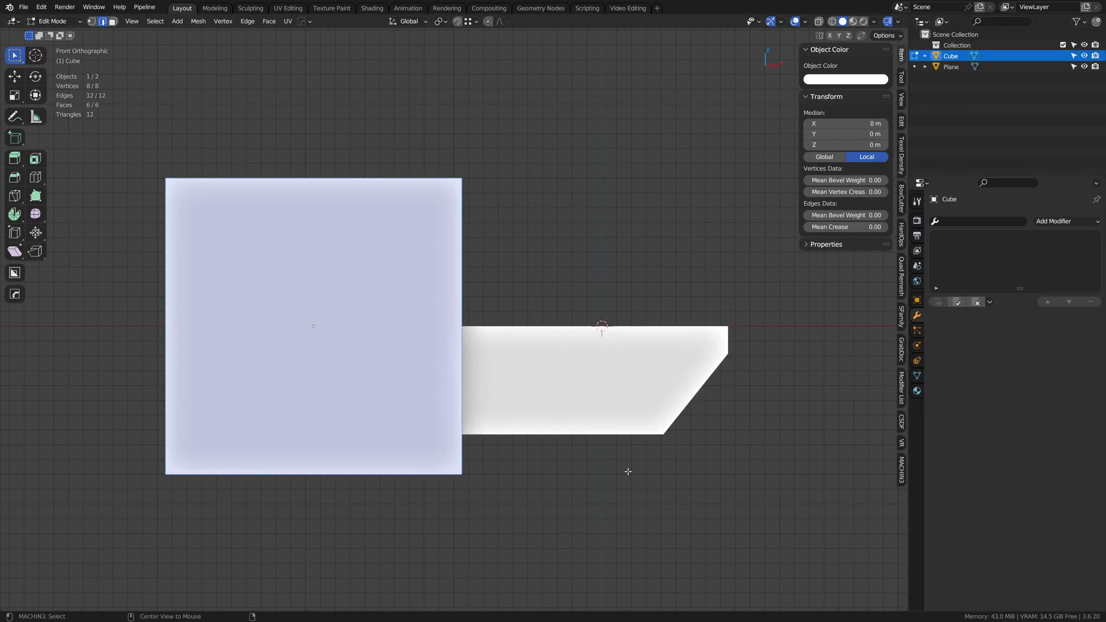
pyautogui.hotkey('alt', 'z')
pyautogui.press('s')
pyautogui.click(506, 428)
# Position the cube around the body's narrow end at about X -1.76 m and Z -0.17 m.
pyautogui.press('Tab')
pyautogui.press('g')
pyautogui.press('z')
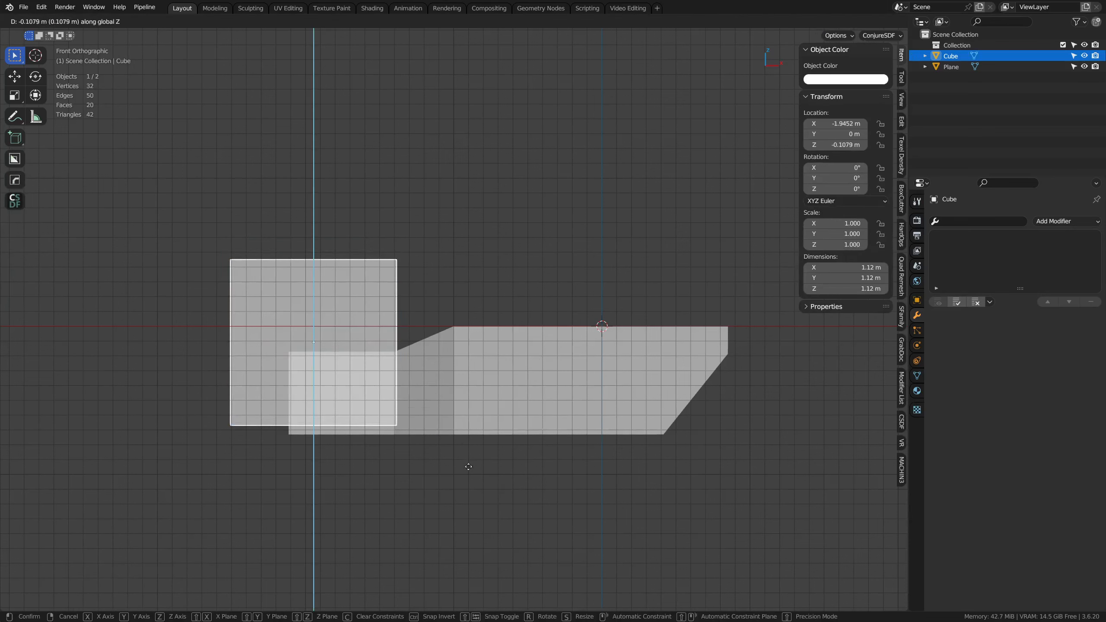
pyautogui.click(491, 470)
pyautogui.press('g')
pyautogui.press('y')
pyautogui.press('Escape')
pyautogui.press('g')
pyautogui.press('x')
pyautogui.click(536, 463)
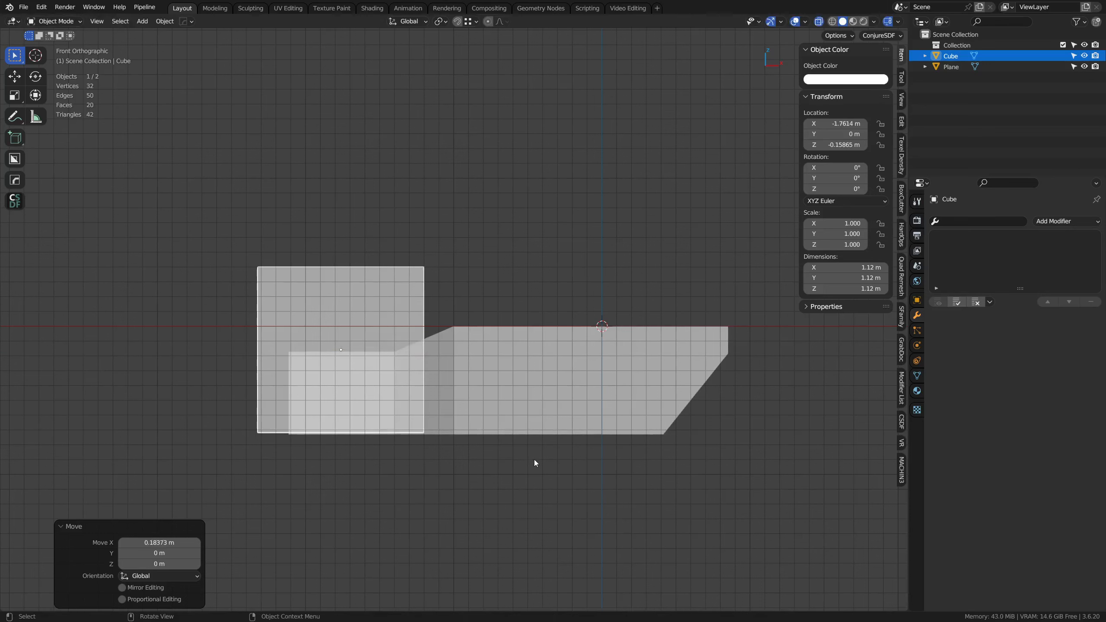
pyautogui.press('g')
pyautogui.press('z')
pyautogui.click(540, 445)
# Lower the cube's top face along Z to a local height of about 0.28 m.
pyautogui.moveTo(542, 444); pyautogui.dragTo(427, 426)
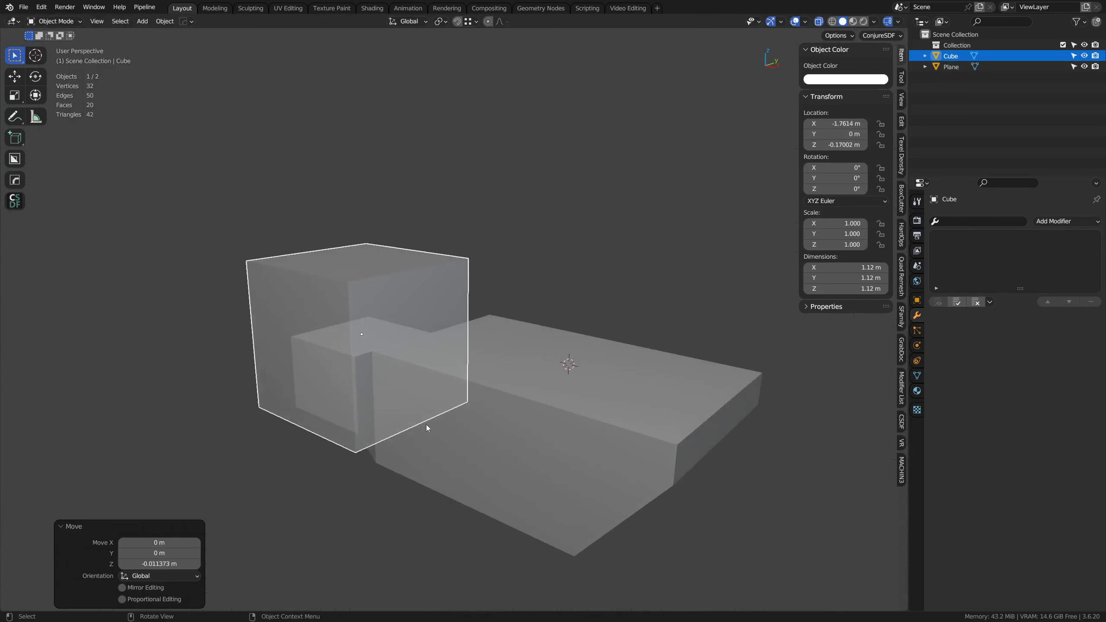
pyautogui.press('Tab')
pyautogui.hotkey('alt', 'z')
pyautogui.click(384, 268)
pyautogui.press('g')
pyautogui.press('z')
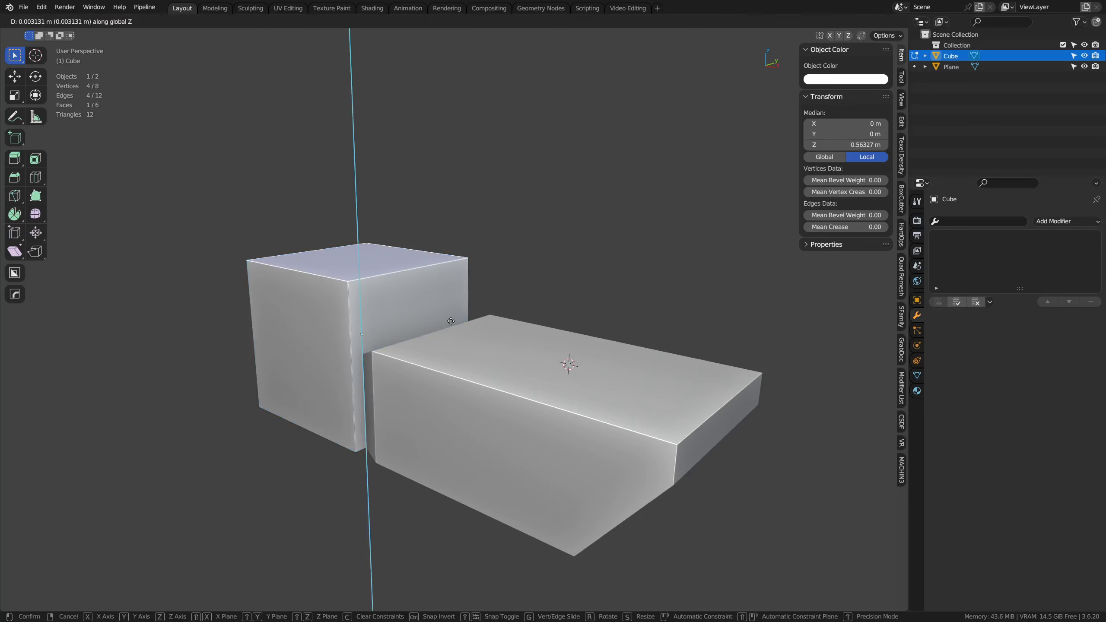
pyautogui.click(357, 319)
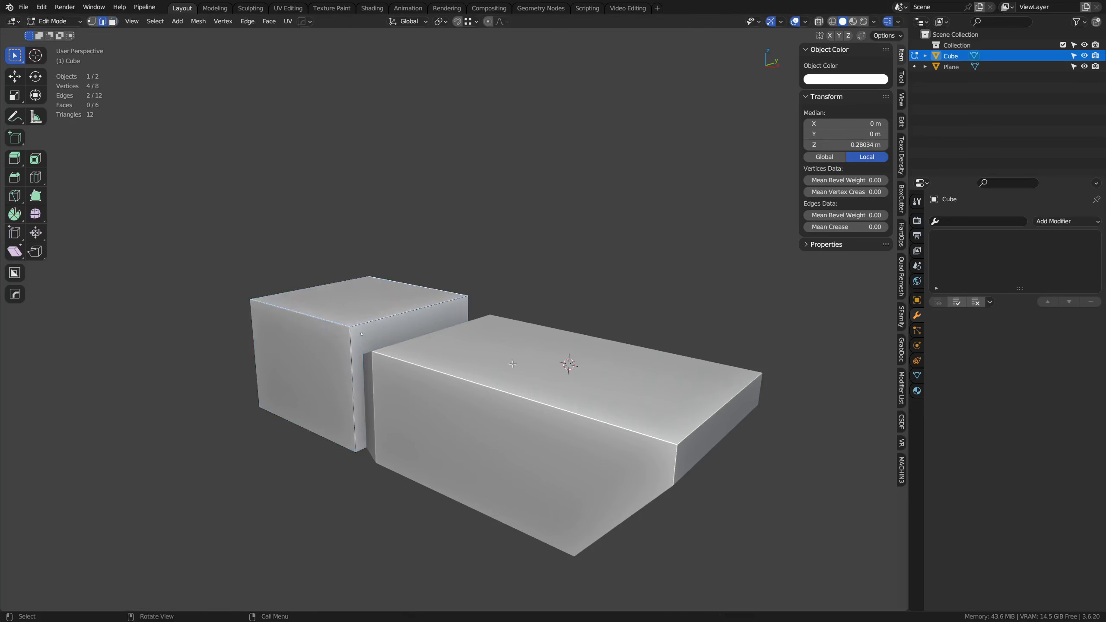
# Bevel the flattened cube's two long top edges into wide chamfers and return to Object Mode.
pyautogui.hotkey('ctrl', 'b')
pyautogui.click(554, 389)
pyautogui.press('Tab')
pyautogui.hotkey('alt', 'z')
pyautogui.moveTo(397, 403); pyautogui.dragTo(541, 385)
pyautogui.click(541, 385)
pyautogui.hotkey('ctrl', 'Tab')
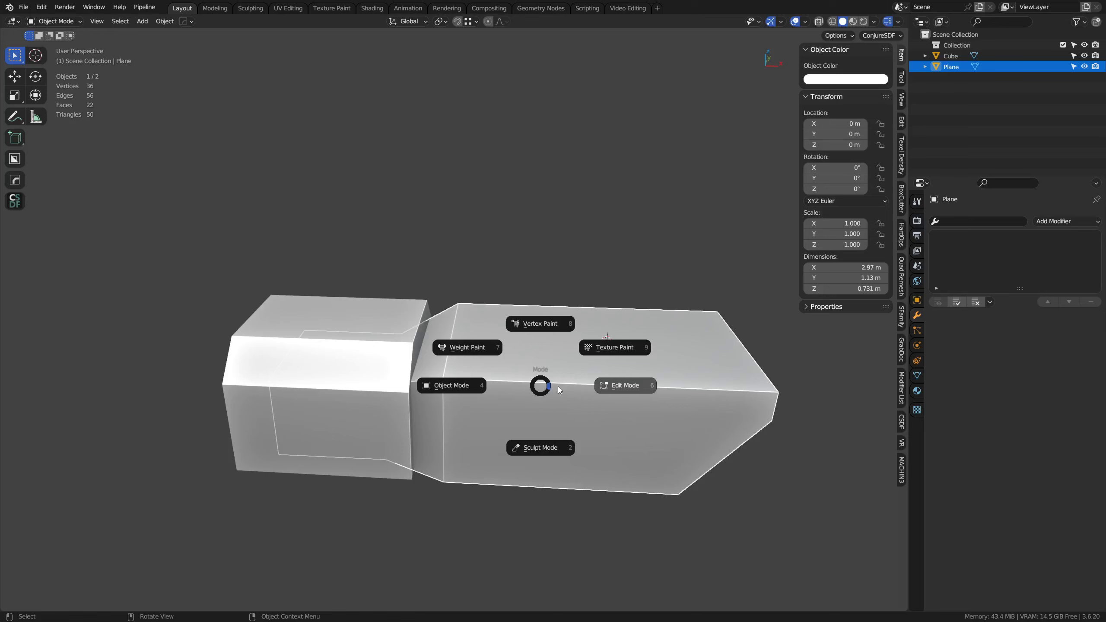
pyautogui.click(647, 414)
pyautogui.moveTo(647, 414); pyautogui.dragTo(557, 400)
pyautogui.press('Tab')
# Add another cube and move it about 0.10 m in X and 0.27 m in Z.
pyautogui.moveTo(464, 410); pyautogui.dragTo(515, 352)
pyautogui.hotkey('shift', 'a')
pyautogui.moveTo(509, 353)
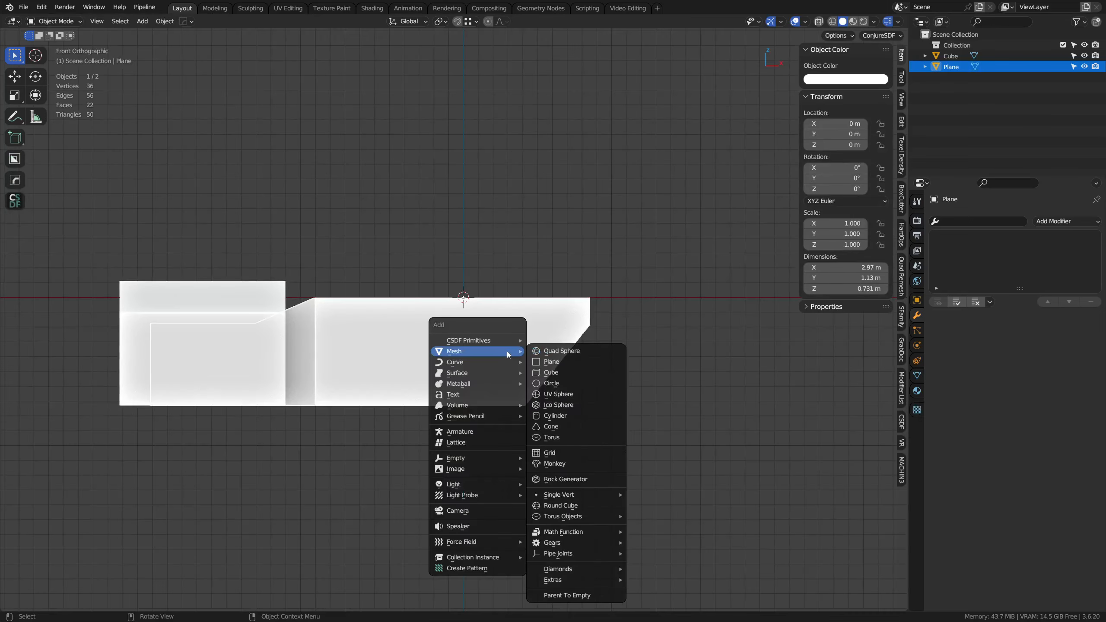
pyautogui.click(548, 371)
pyautogui.press('g')
pyautogui.click(413, 321)
# Scale the new cube's mesh to about 0.56 m and lower its top face to about -0.12 m in local Z.
pyautogui.hotkey('ctrl', 'Tab')
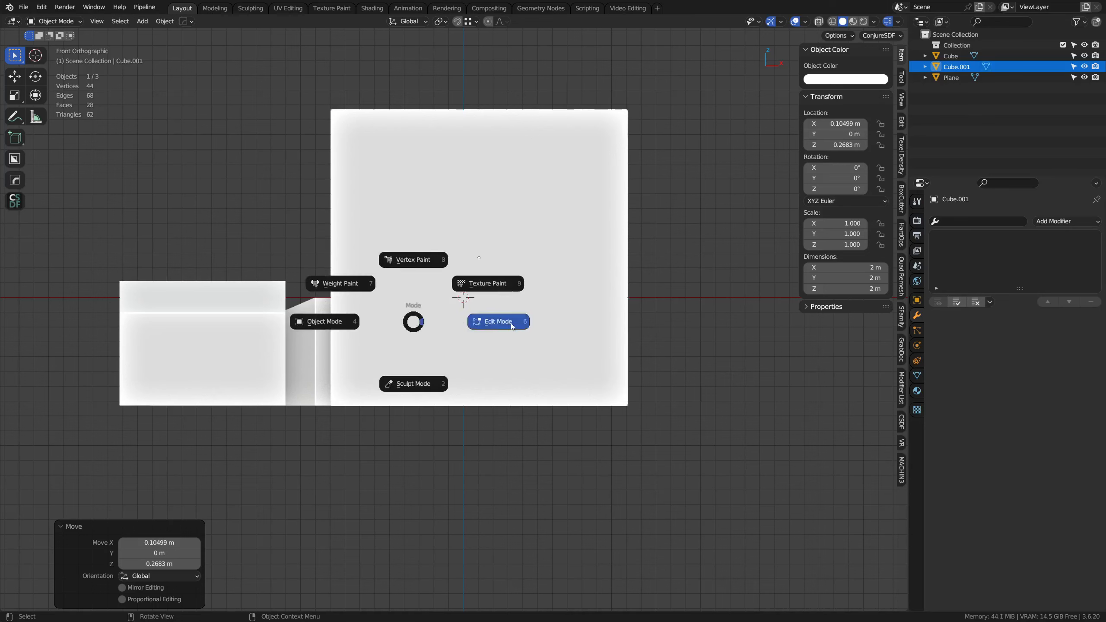
pyautogui.click(512, 326)
pyautogui.press('s')
pyautogui.click(557, 304)
pyautogui.hotkey('alt', 'z')
pyautogui.moveTo(386, 250); pyautogui.dragTo(574, 176)
pyautogui.press('g')
pyautogui.press('z')
pyautogui.click(580, 242)
# Extend the thin block along X toward the chamfered cube, placing that end at about -0.78 m locally.
pyautogui.moveTo(410, 313); pyautogui.dragTo(469, 255)
pyautogui.press('g')
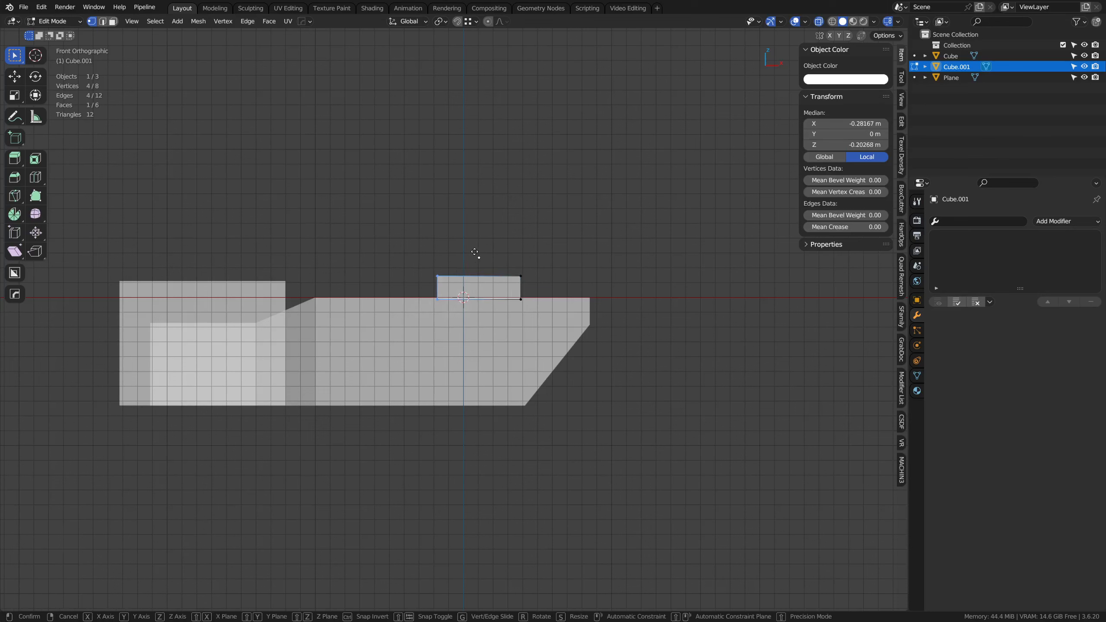
pyautogui.press('y')
pyautogui.click(399, 264)
# Slide the thin block's top edge nearest the chamfered cube inward along X to slope that end.
pyautogui.moveTo(342, 285); pyautogui.dragTo(383, 264)
pyautogui.press('g')
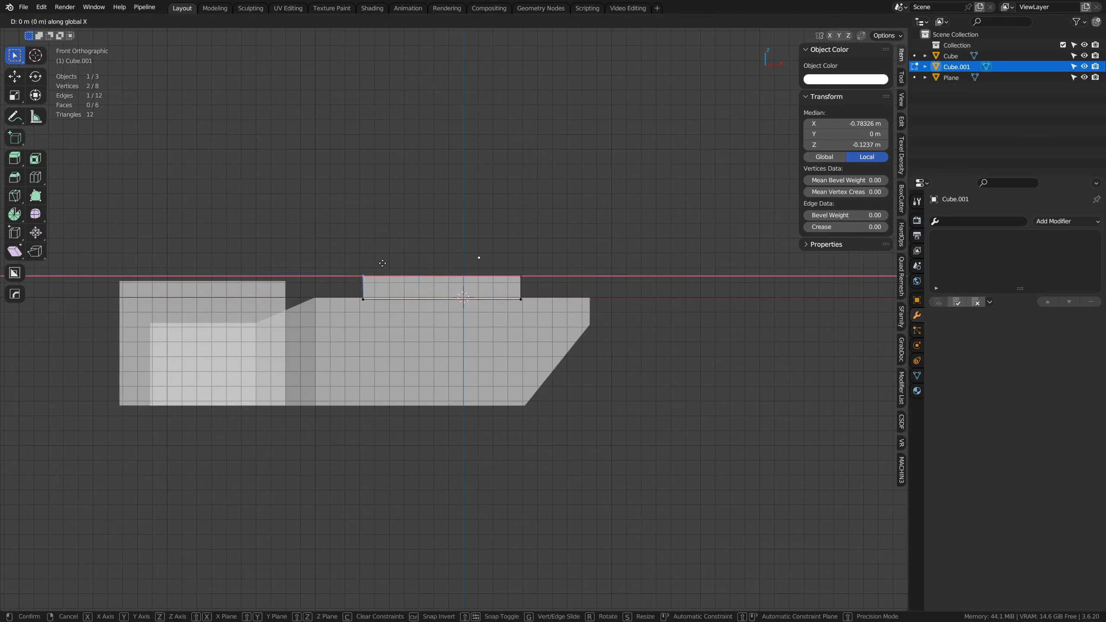
pyautogui.click(408, 267)
# Move the thin block's opposite end face outward about 0.27 m along X.
pyautogui.moveTo(547, 261); pyautogui.dragTo(548, 260)
pyautogui.press('g')
pyautogui.press('x')
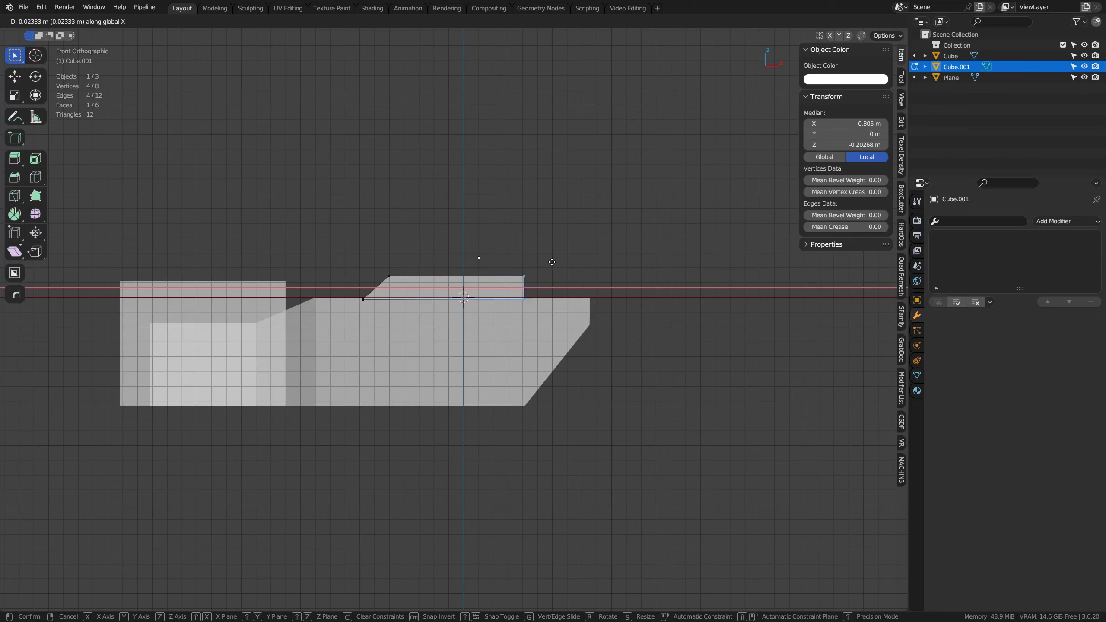
pyautogui.click(588, 269)
pyautogui.hotkey('alt', 'z')
pyautogui.moveTo(627, 293); pyautogui.dragTo(544, 397)
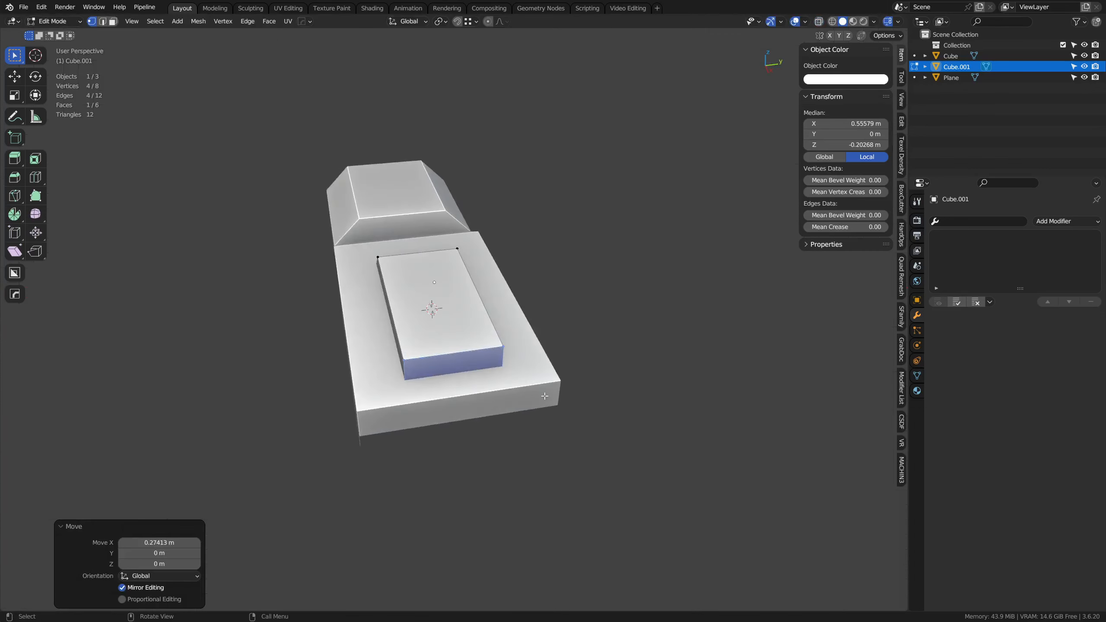
pyautogui.press('3')
pyautogui.click(451, 338)
pyautogui.press('s')
pyautogui.press('x')
pyautogui.rightClick(625, 351)
# Bevel the thin block's long top edges and sloped-end side edges with a 0.103 m width and return to Object Mode.
pyautogui.press('2')
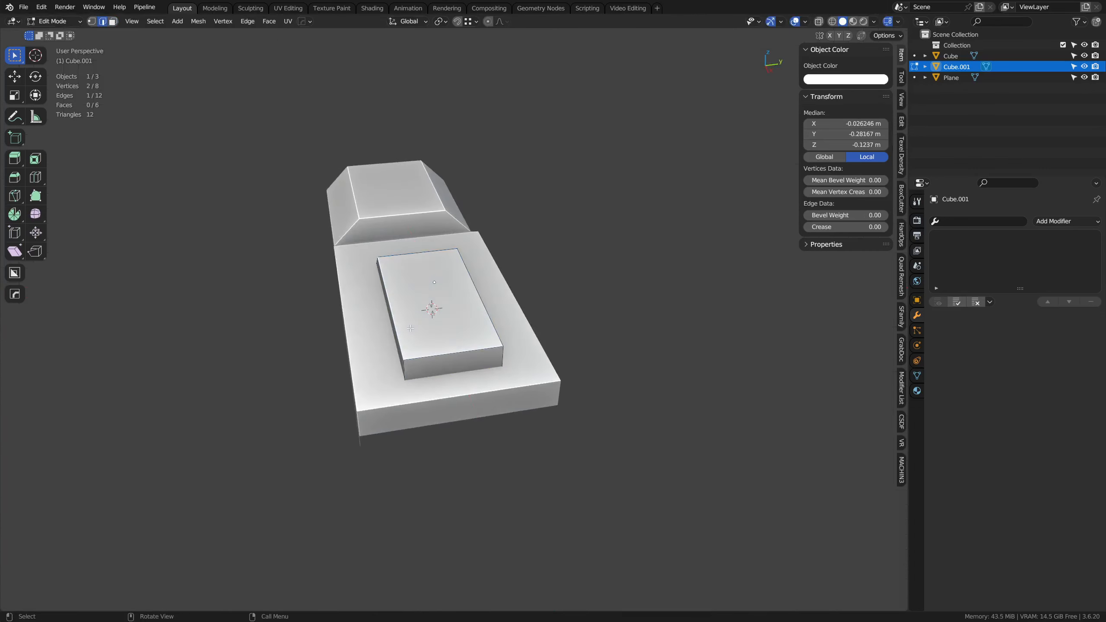
pyautogui.moveTo(410, 328); pyautogui.dragTo(629, 297)
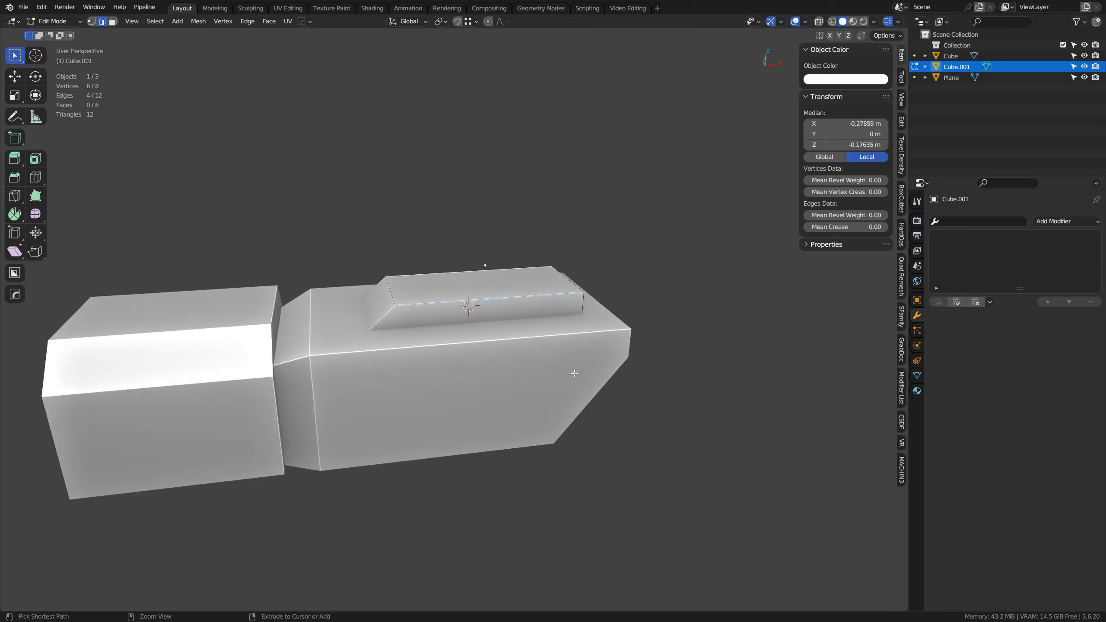
pyautogui.hotkey('ctrl', 'b')
pyautogui.click(681, 394)
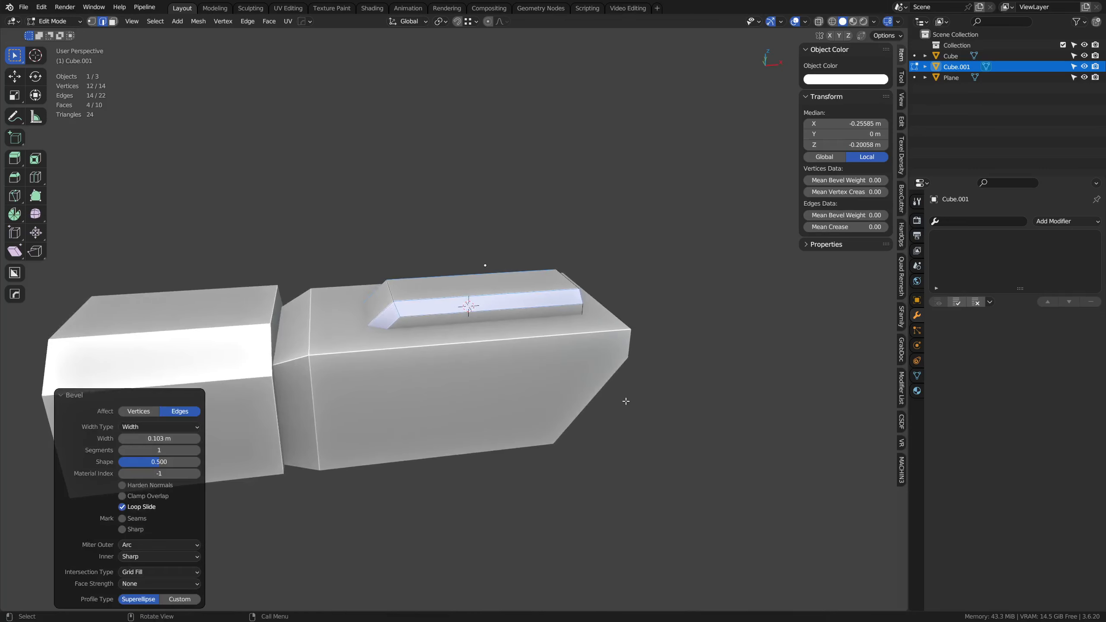
pyautogui.hotkey('ctrl', 'Tab')
pyautogui.click(475, 393)
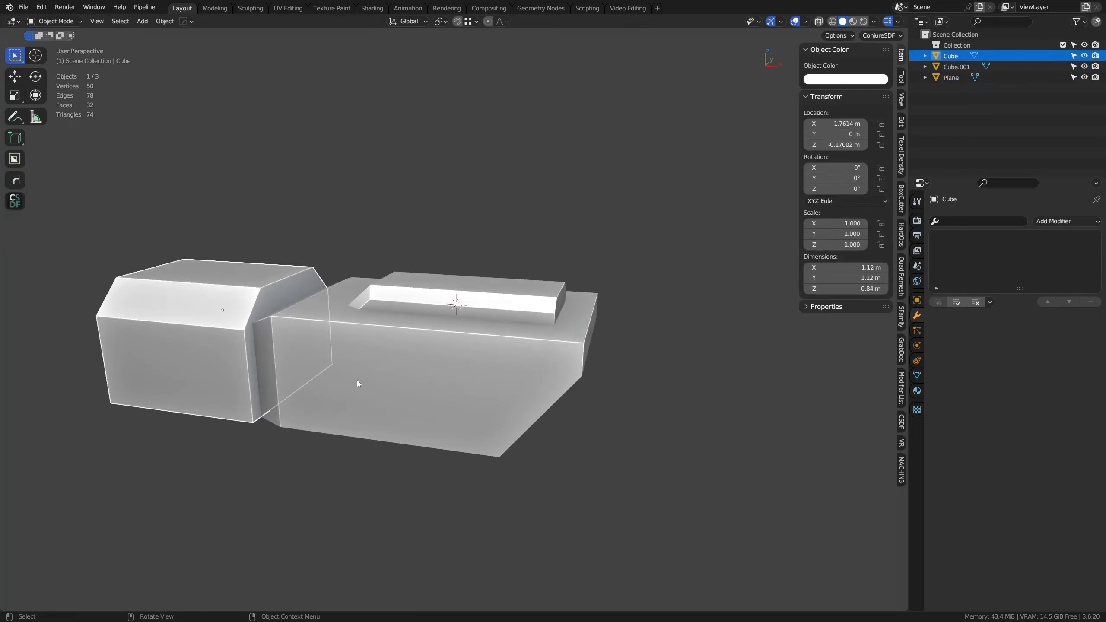
# Bevel the main body's long top side edge and symmetrize the mesh so both sides carry the chamfer.
pyautogui.click(483, 393)
pyautogui.press('Tab')
pyautogui.keyDown('alt'); pyautogui.click(410, 344); pyautogui.keyUp('alt')
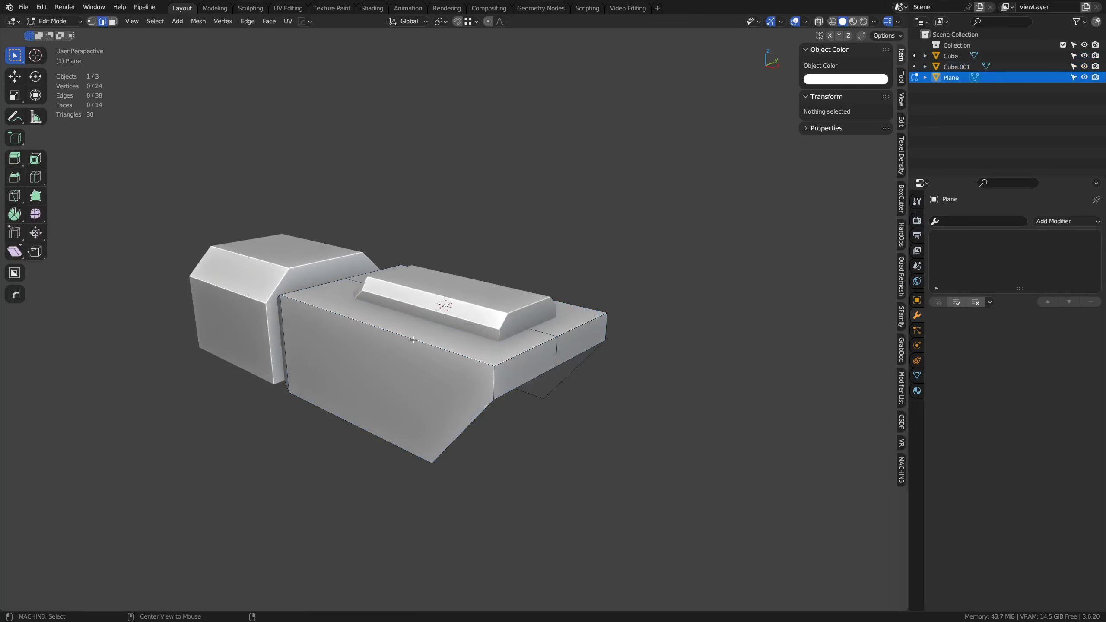
pyautogui.click(736, 423)
pyautogui.press('a')
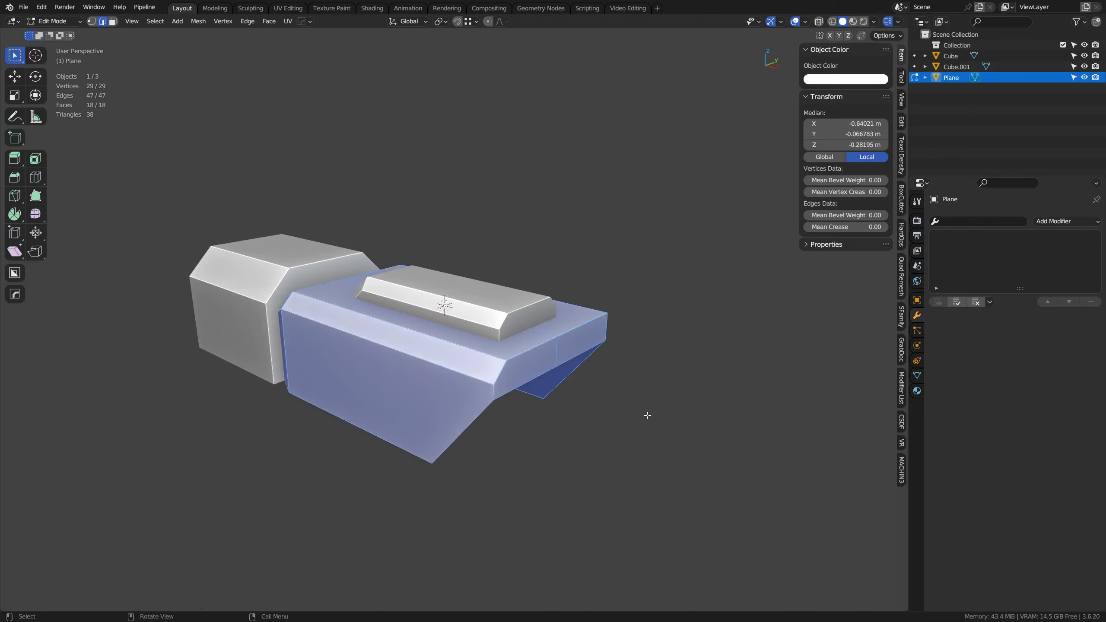
pyautogui.hotkey('alt', 'x')
# Delete the two vertical faces at the main body's front end and return to Object Mode.
pyautogui.press('3')
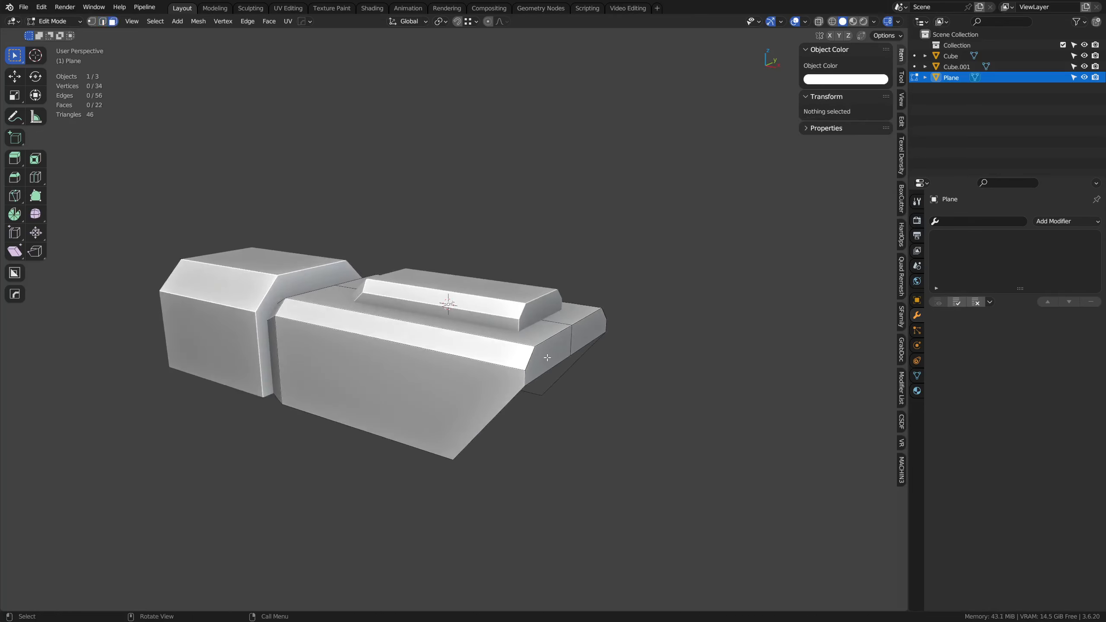
pyautogui.click(546, 361)
pyautogui.keyDown('shift'); pyautogui.click(588, 334); pyautogui.keyUp('shift')
pyautogui.press('x')
pyautogui.click(586, 339)
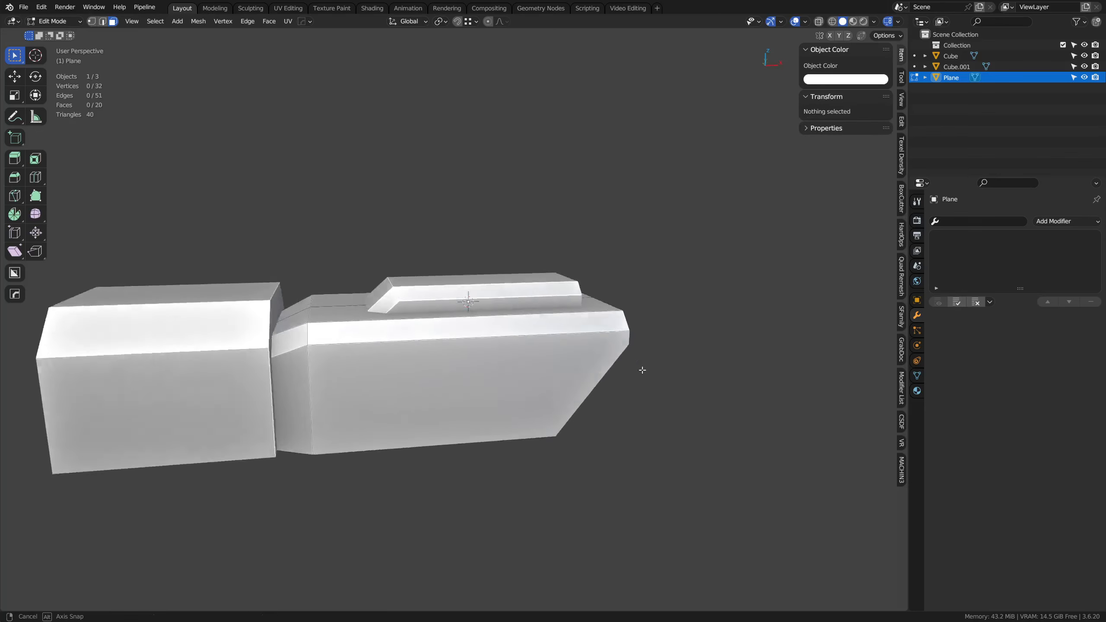
pyautogui.press('Tab')
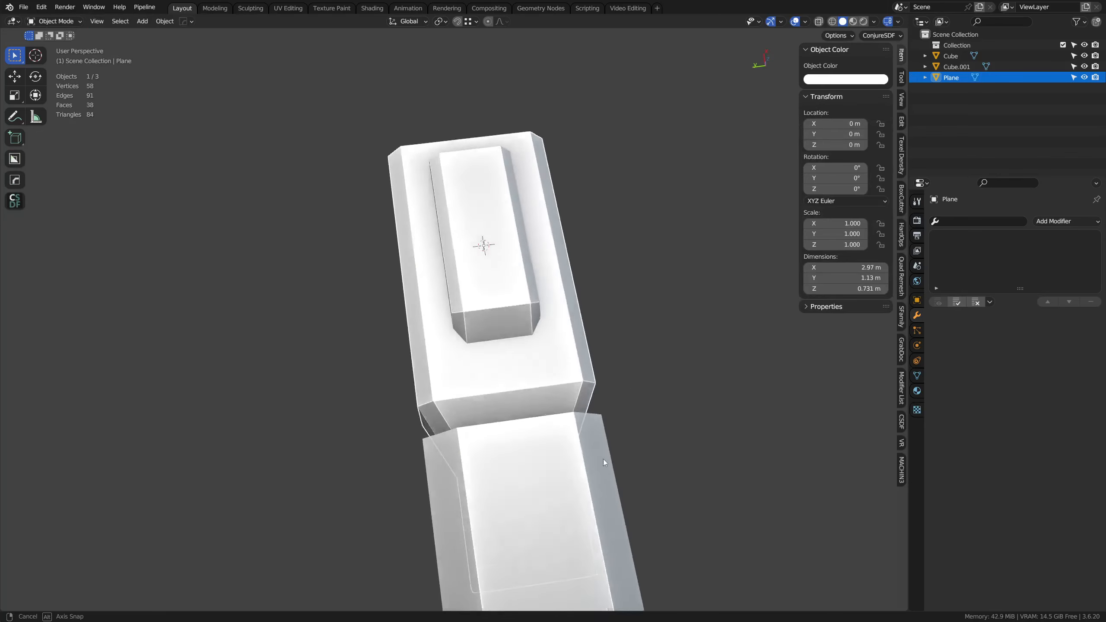
# Narrow the main body's mesh symmetrically to 0.885 m in Y and return to Object Mode.
pyautogui.press('Tab')
pyautogui.press('a')
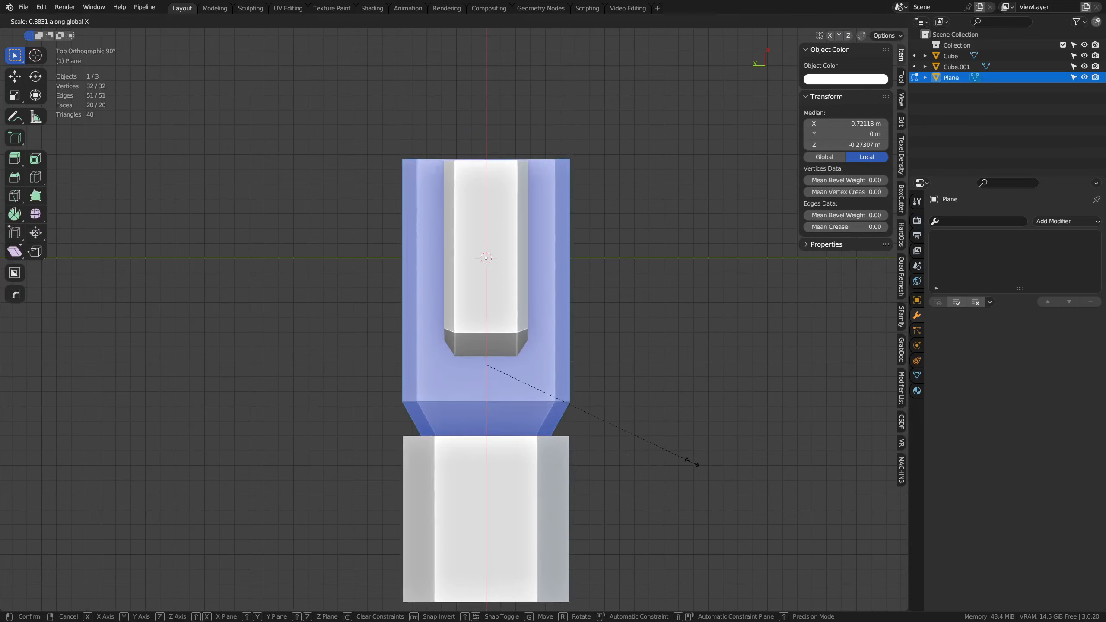
pyautogui.press('1')
pyautogui.hotkey('alt', 'z')
pyautogui.moveTo(682, 571); pyautogui.dragTo(507, 107)
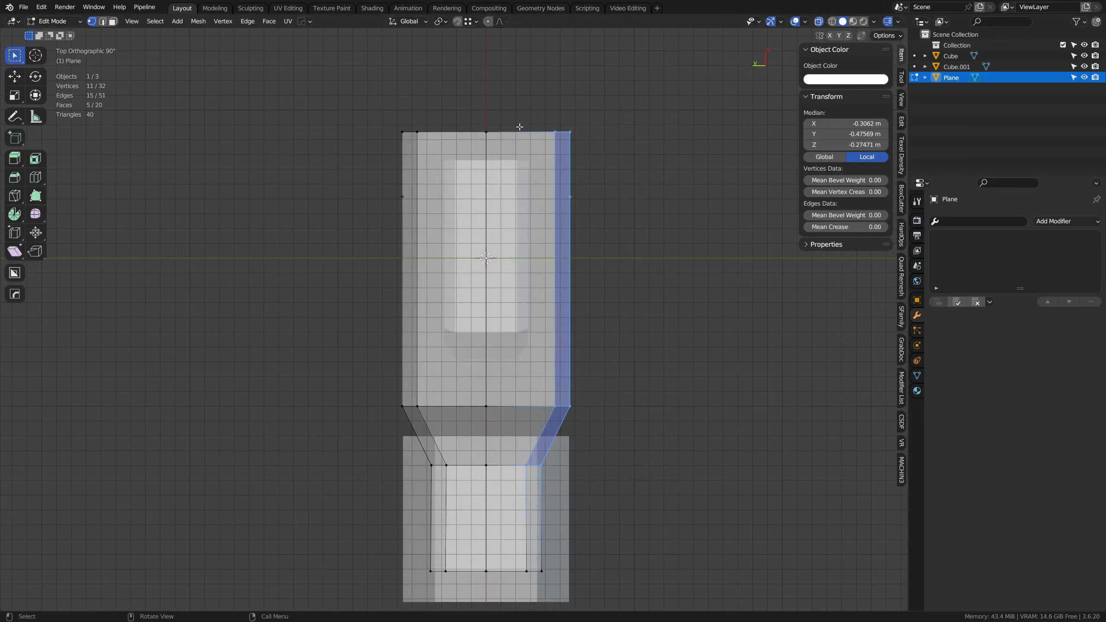
pyautogui.press('g')
pyautogui.press('x')
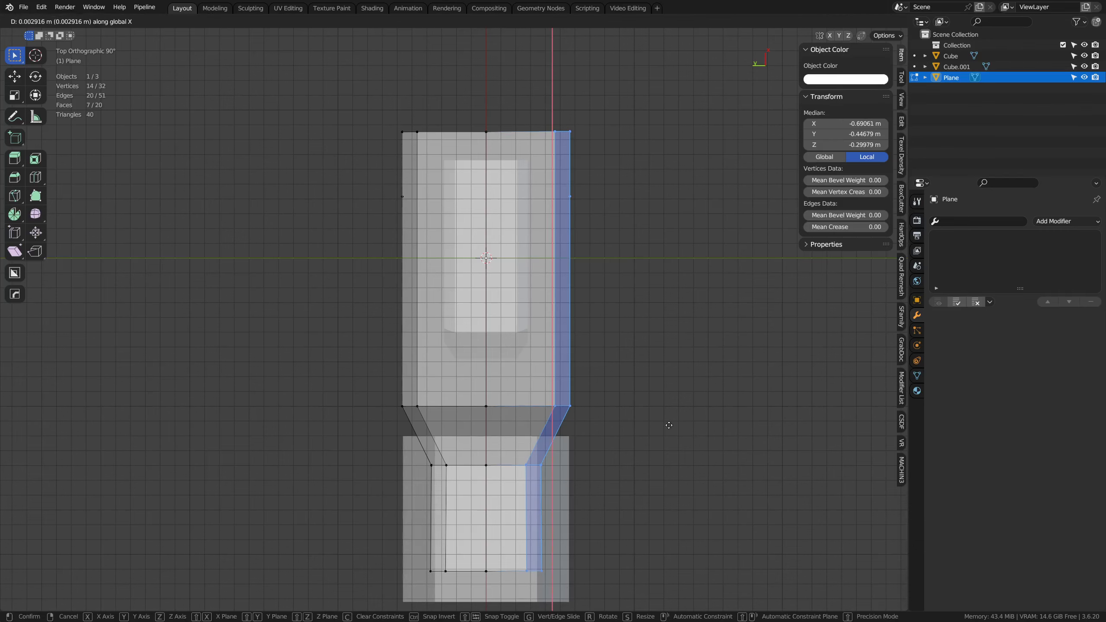
pyautogui.click(669, 426)
pyautogui.press('Tab')
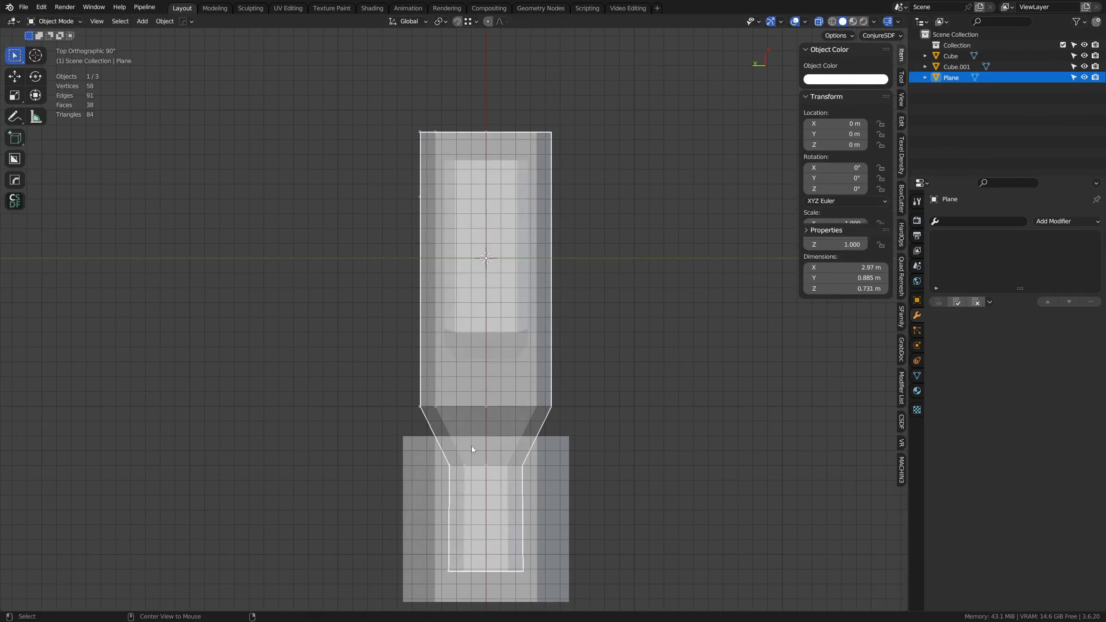
# Add another cube and move its mesh about -1.06 m in X and -0.81 m in Z.
pyautogui.hotkey('alt', 'z')
pyautogui.press('a')
pyautogui.press('a')
pyautogui.moveTo(624, 467); pyautogui.dragTo(544, 336)
pyautogui.hotkey('shift', 'a')
pyautogui.moveTo(519, 382)
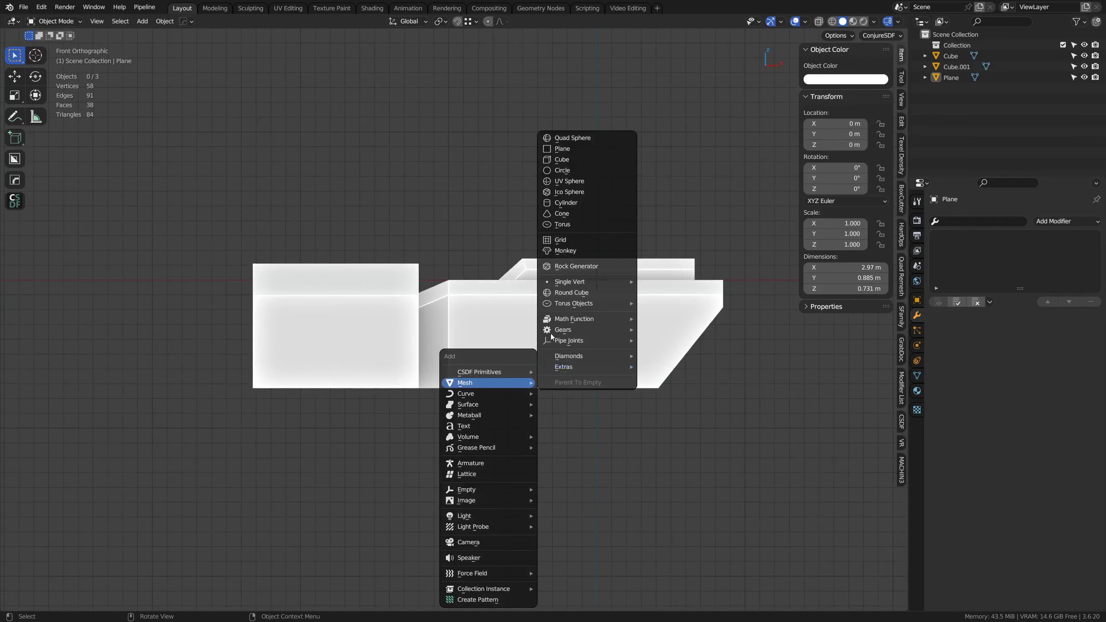
pyautogui.press('Escape')
pyautogui.hotkey('shift', 'a')
pyautogui.click(625, 173)
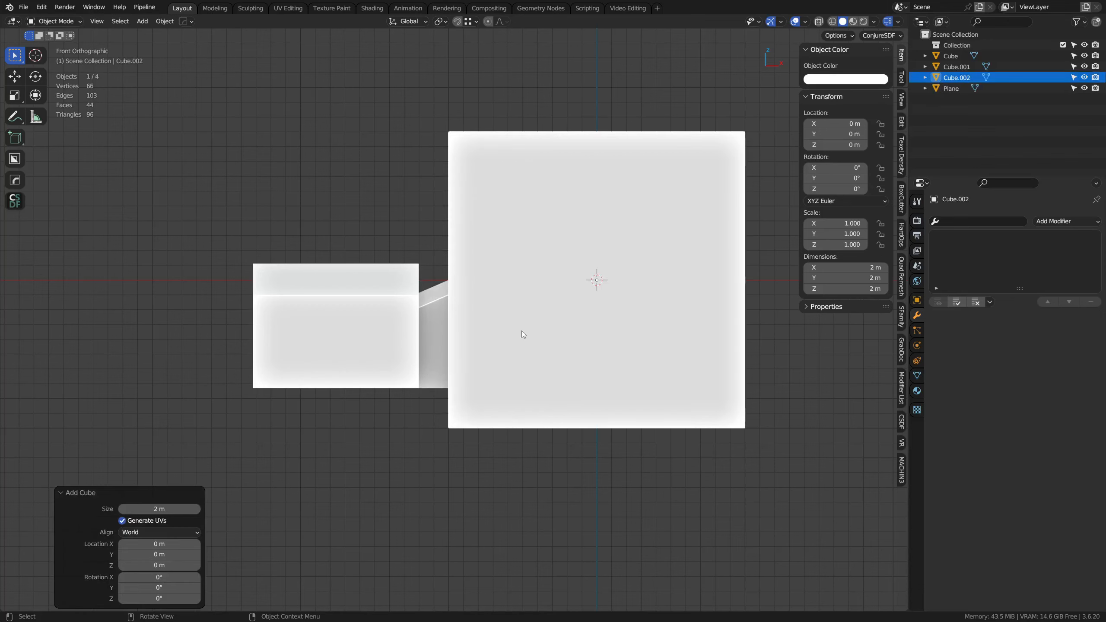
pyautogui.press('Tab')
pyautogui.press('g')
pyautogui.click(489, 454)
pyautogui.press('z')
pyautogui.moveTo(263, 575)
pyautogui.mouseDown()
pyautogui.moveTo(465, 511)
pyautogui.moveTo(644, 480)
pyautogui.mouseUp()
pyautogui.press('z')
pyautogui.rightClick(635, 448)
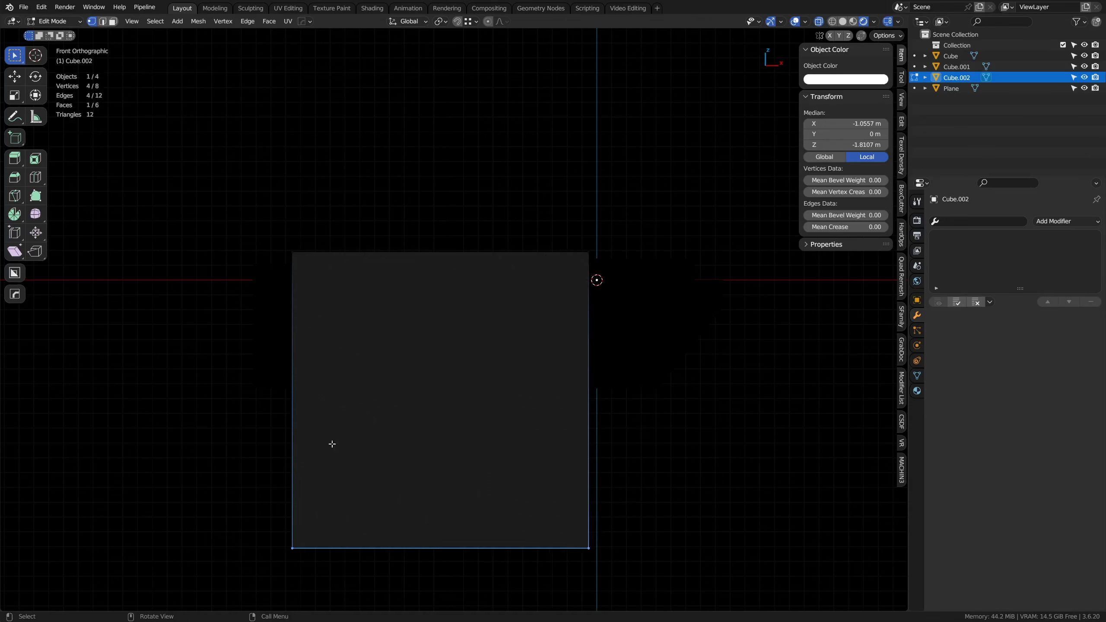
pyautogui.press('z')
# Raise the new cube's bottom face along Z to slightly below the main body's underside.
pyautogui.press('a')
pyautogui.moveTo(246, 574); pyautogui.dragTo(593, 535)
pyautogui.press('g')
pyautogui.press('z')
pyautogui.click(274, 313)
# Lower the cube's top face along Z to about -0.74 m, just under the main body.
pyautogui.moveTo(270, 205); pyautogui.dragTo(612, 265)
pyautogui.press('g')
pyautogui.press('z')
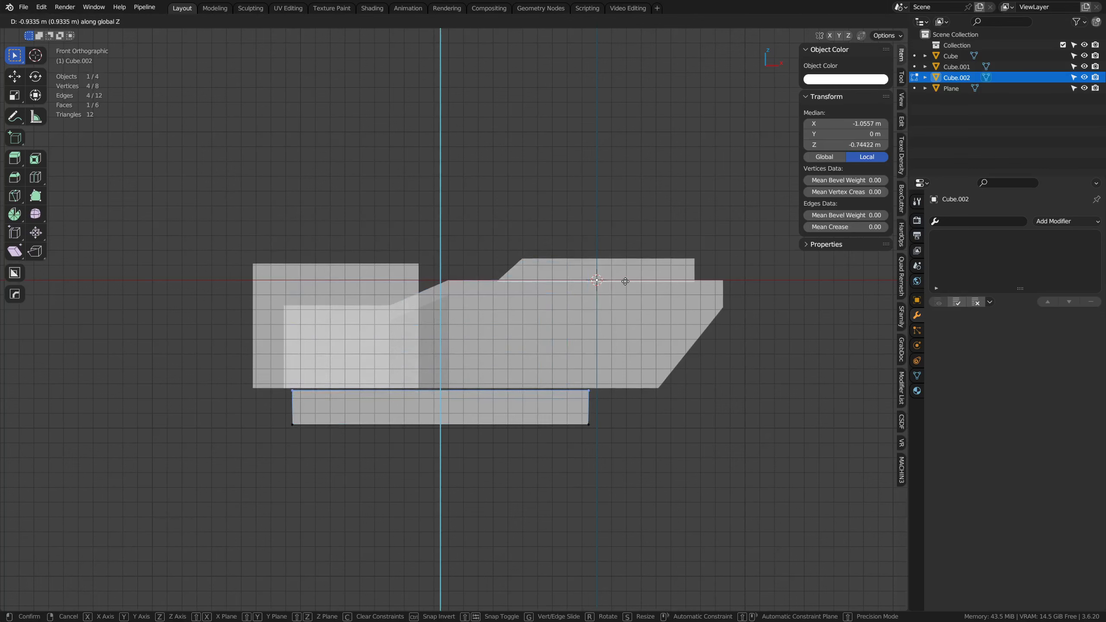
pyautogui.click(625, 269)
pyautogui.hotkey('ctrl', 'z')
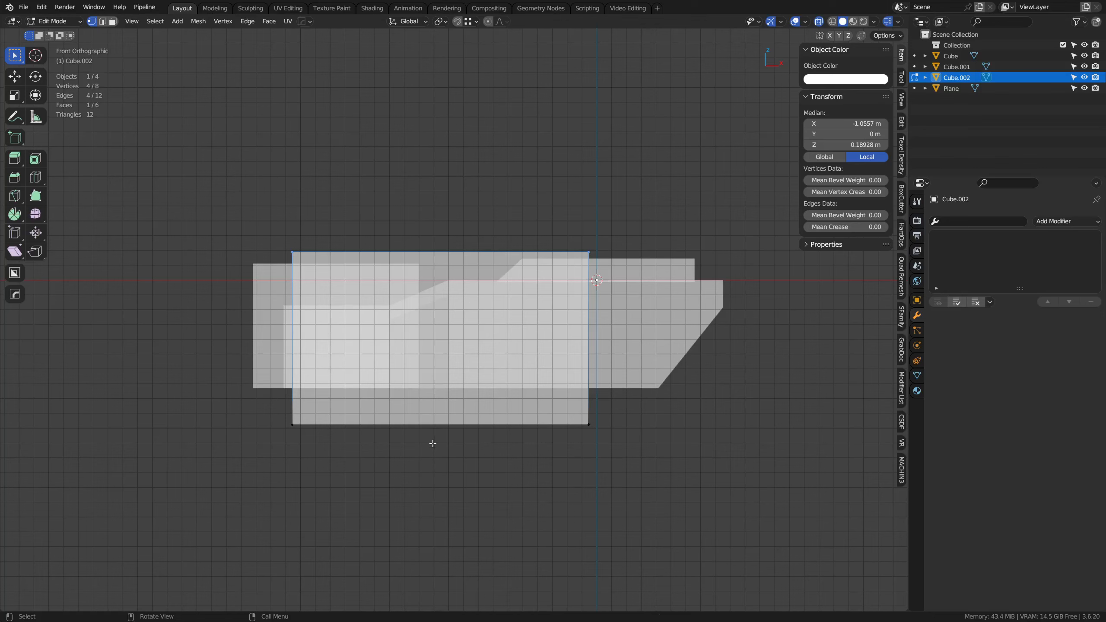
pyautogui.press('g')
pyautogui.press('z')
pyautogui.click(239, 486)
# Raise the base slab's bottom face along Z to make the slab thinner.
pyautogui.moveTo(240, 485); pyautogui.dragTo(561, 367)
pyautogui.press('g')
pyautogui.press('z')
pyautogui.click(624, 401)
# Extend the base slab's ends along X to the rear block's outer end and the main body's lower front corner.
pyautogui.press('g')
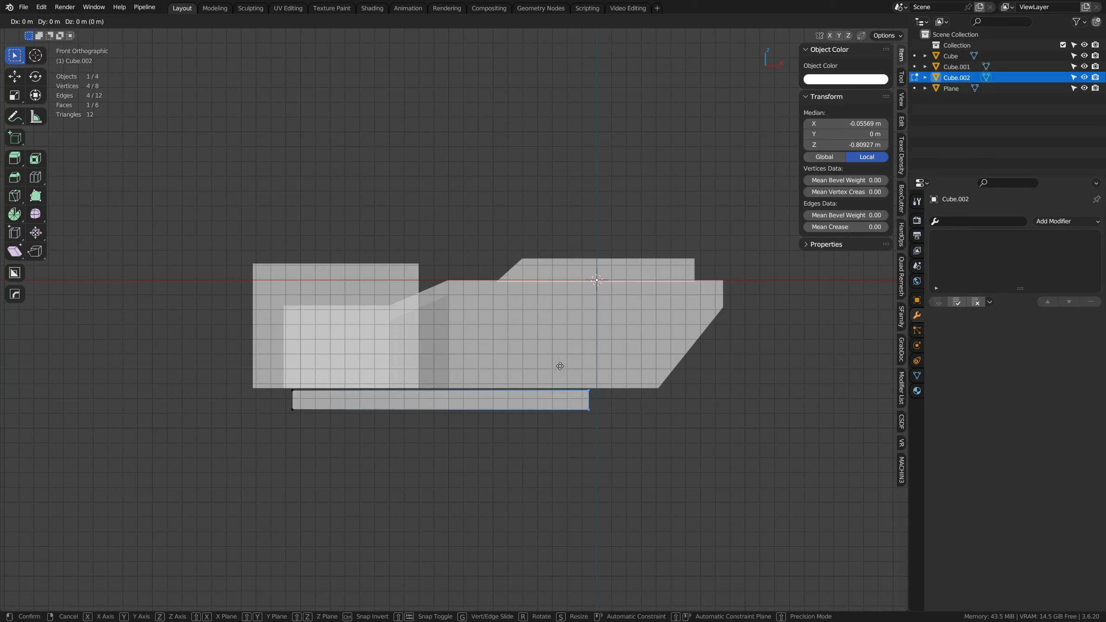
pyautogui.click(633, 372)
pyautogui.moveTo(279, 453); pyautogui.dragTo(331, 375)
pyautogui.press('g')
pyautogui.press('x')
pyautogui.click(289, 375)
# Scale the whole base slab down along Y until it is only slightly wider than the rear block.
pyautogui.hotkey('alt', 'z')
pyautogui.moveTo(408, 428); pyautogui.dragTo(682, 431)
pyautogui.press('a')
pyautogui.press('s')
pyautogui.press('x')
pyautogui.press('y')
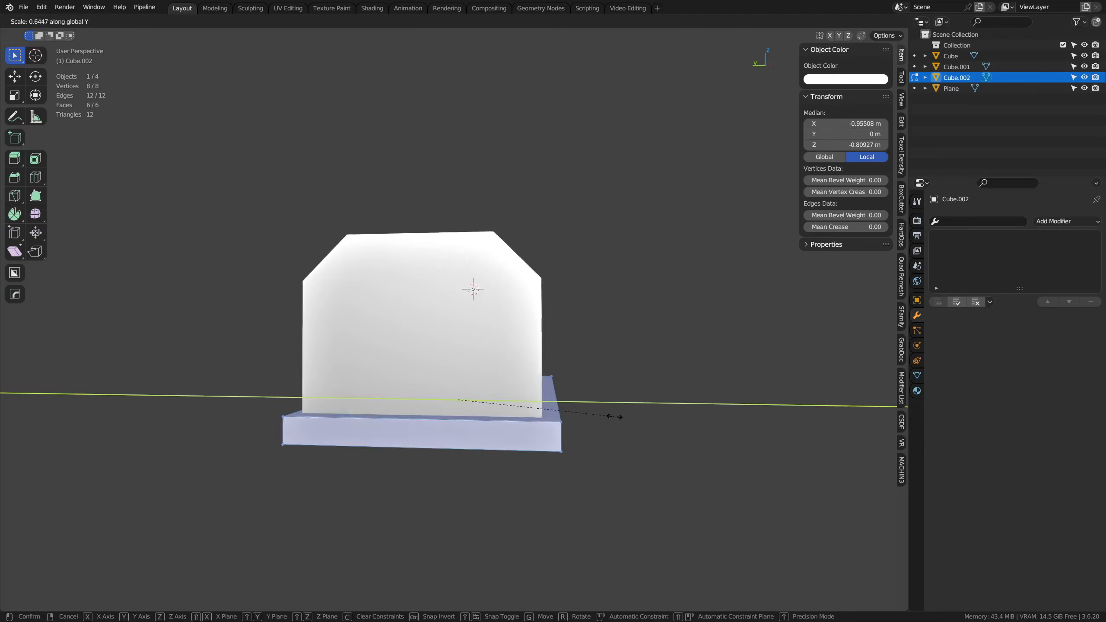
pyautogui.click(588, 425)
# Add one centered horizontal loop cut around the base slab's sides.
pyautogui.moveTo(588, 426); pyautogui.dragTo(540, 394)
pyautogui.hotkey('ctrl', 'r')
pyautogui.click(469, 382)
pyautogui.rightClick(468, 382)
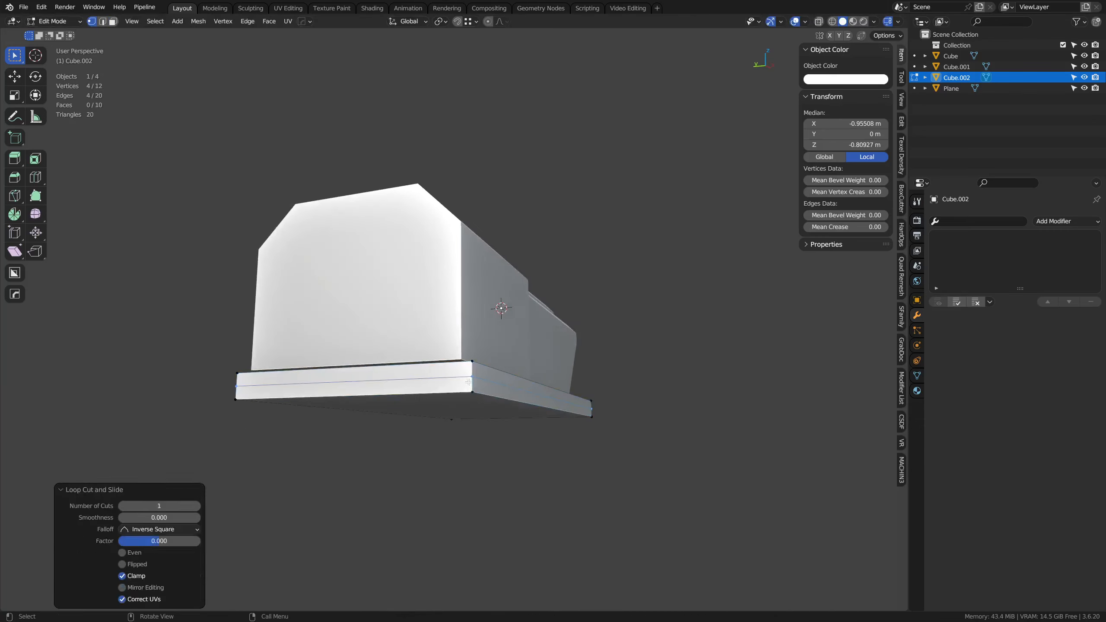
# Flare the slab's lower side faces outward by scaling 1.048 in X and slightly in Y, and return to Object Mode.
pyautogui.press('3')
pyautogui.keyDown('alt'); pyautogui.click(593, 411); pyautogui.keyUp('alt')
pyautogui.press('s')
pyautogui.press('x')
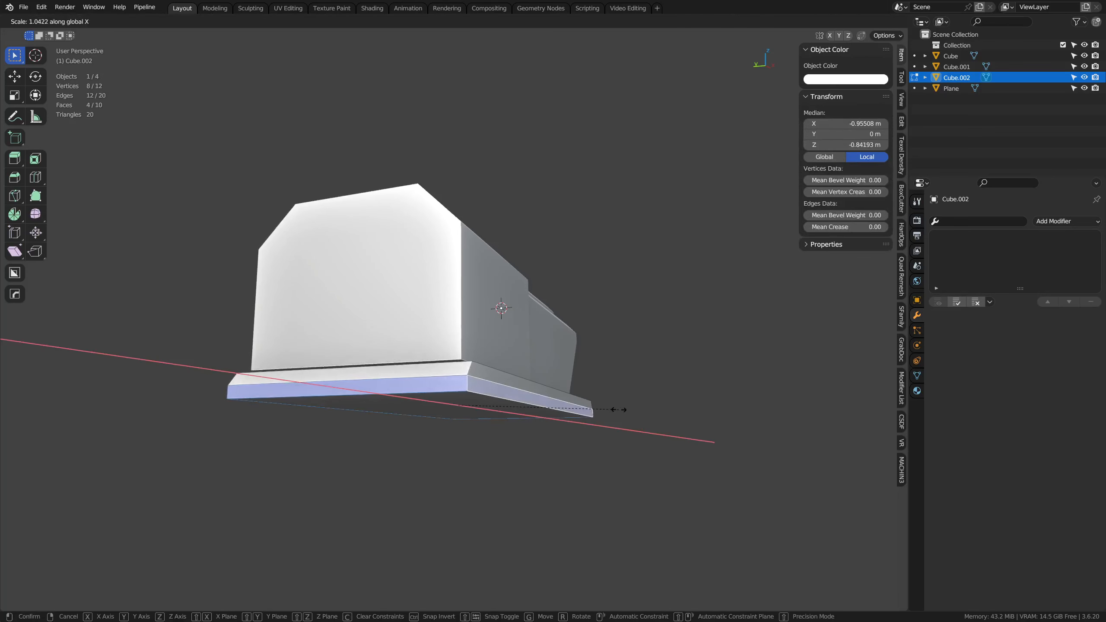
pyautogui.click(627, 410)
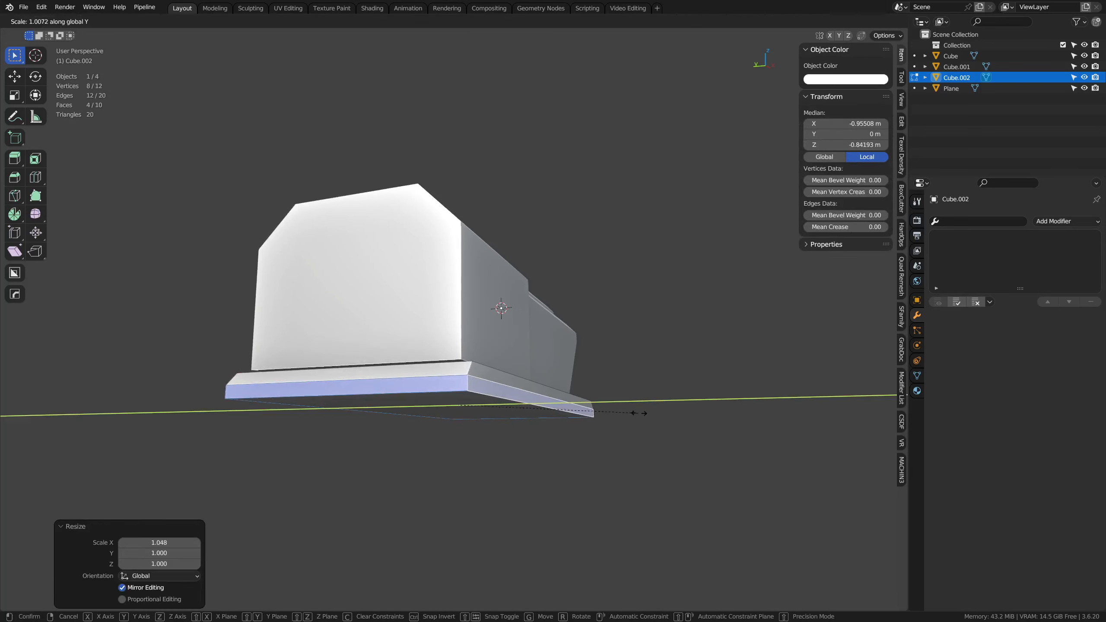
pyautogui.click(719, 409)
pyautogui.moveTo(729, 407); pyautogui.dragTo(434, 297)
pyautogui.press('Tab')
# Open the main body's mesh for editing and dissolve the lengthwise edge loop along its center.
pyautogui.click(513, 375)
pyautogui.moveTo(664, 360); pyautogui.dragTo(505, 375)
pyautogui.click(480, 327)
pyautogui.press('Tab')
pyautogui.click(510, 325)
pyautogui.moveTo(510, 325); pyautogui.dragTo(526, 267)
pyautogui.click(526, 267)
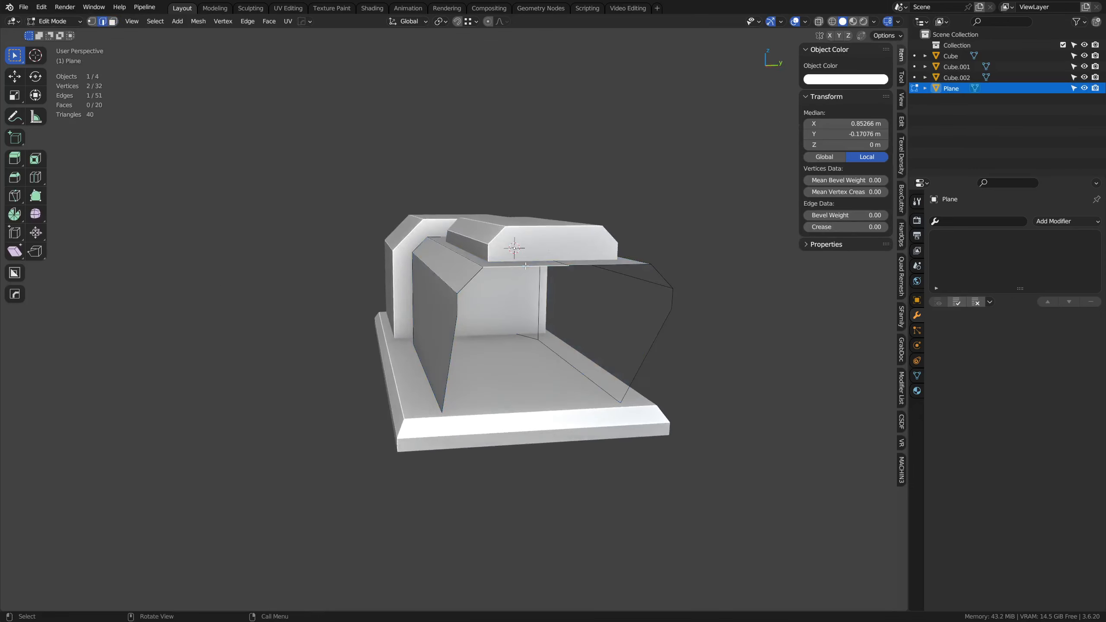
pyautogui.press('a')
pyautogui.press('a')
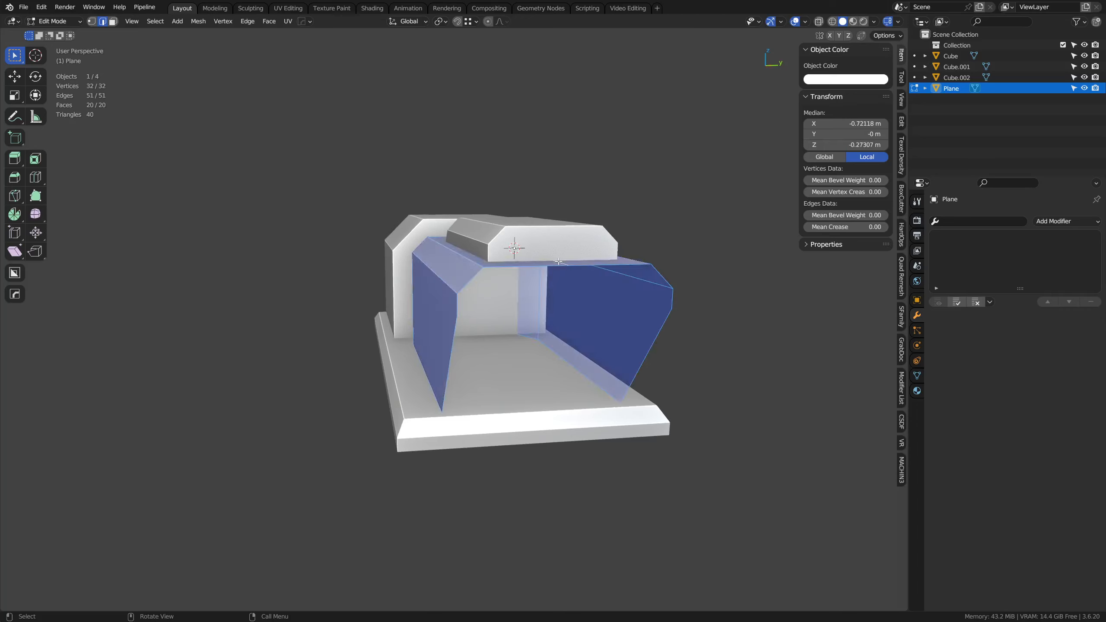
pyautogui.keyDown('alt'); pyautogui.click(559, 262); pyautogui.keyUp('alt')
pyautogui.hotkey('ctrl', 'x')
# Fill the main body's open front with four faces, from the top front edge down to the underside.
pyautogui.click(548, 268)
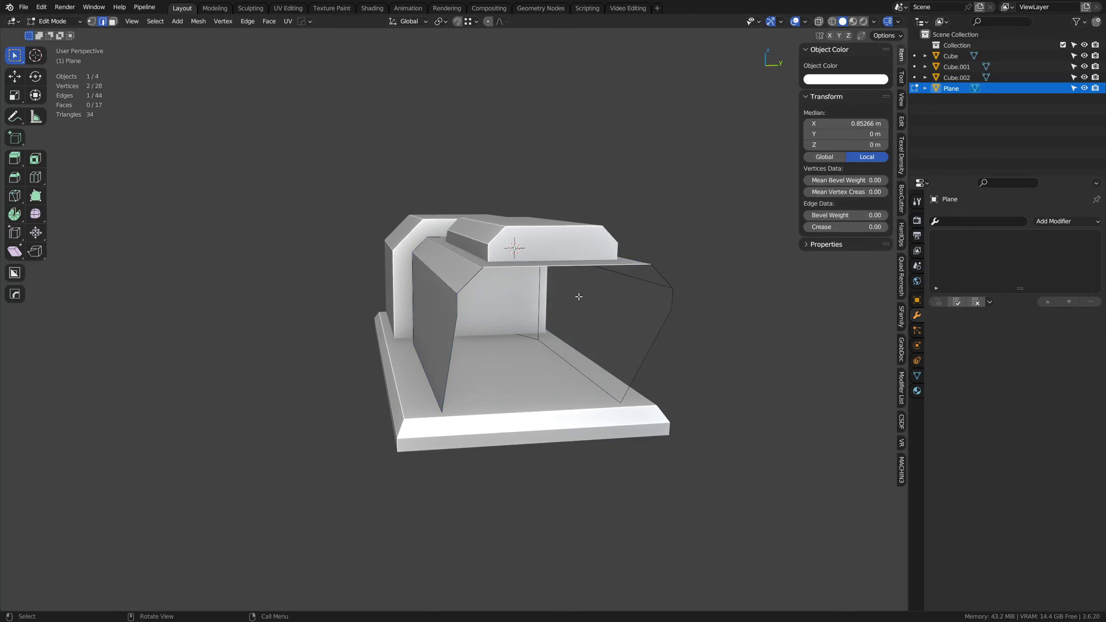
pyautogui.press('f')
pyautogui.press('f')
pyautogui.press('f')
pyautogui.press('f')
pyautogui.hotkey('alt', 'z')
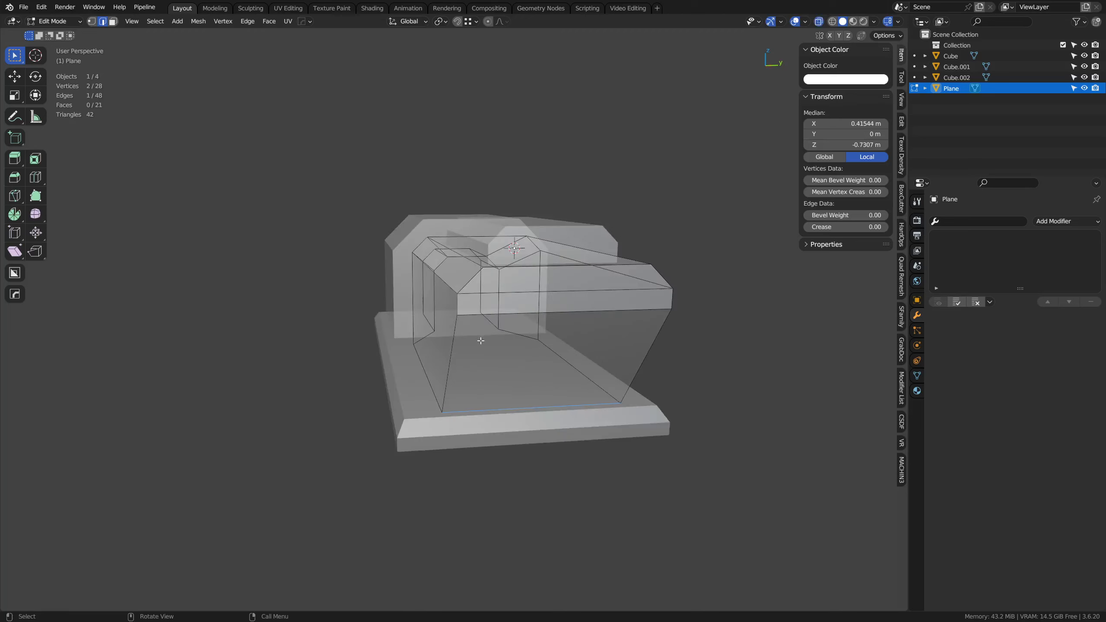
pyautogui.hotkey('alt', 'z')
# Isolate the main body in local view and close its open rear end with two faces.
pyautogui.press('KP_Divide')
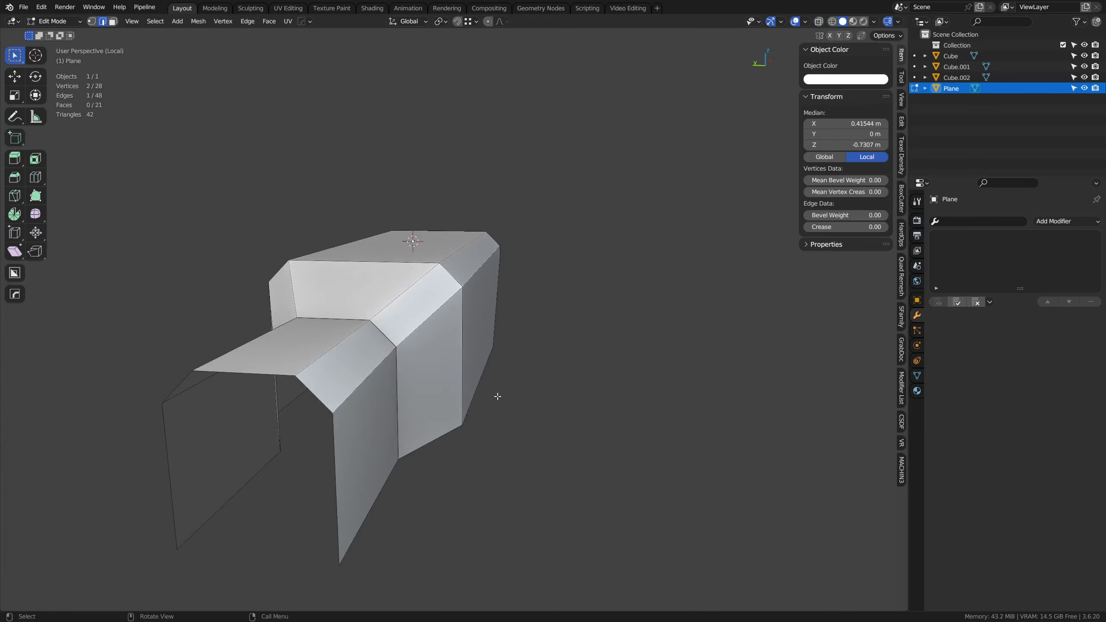
pyautogui.press('f')
pyautogui.press('f')
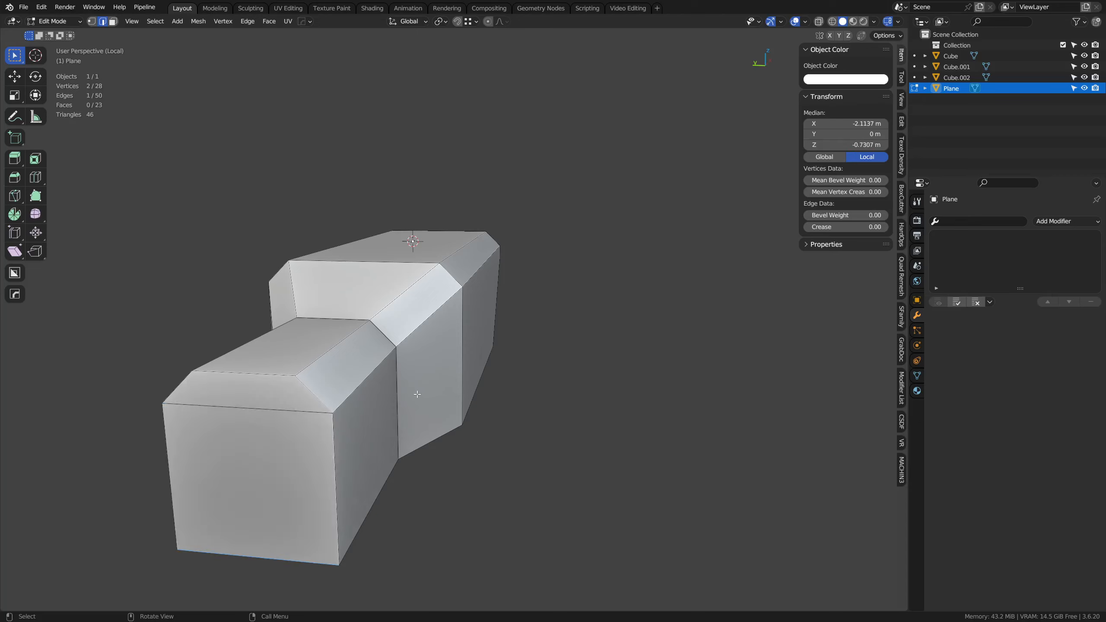
# Select all of the main body's mesh geometry.
pyautogui.hotkey('ctrl', 'Tab')
pyautogui.press('Escape')
pyautogui.press('a')
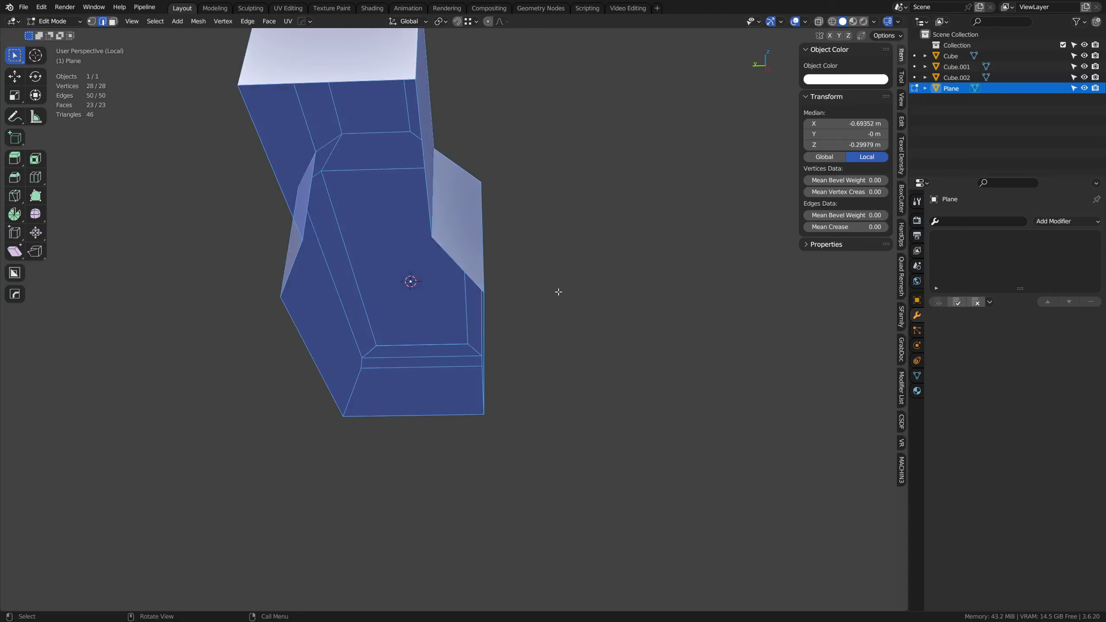